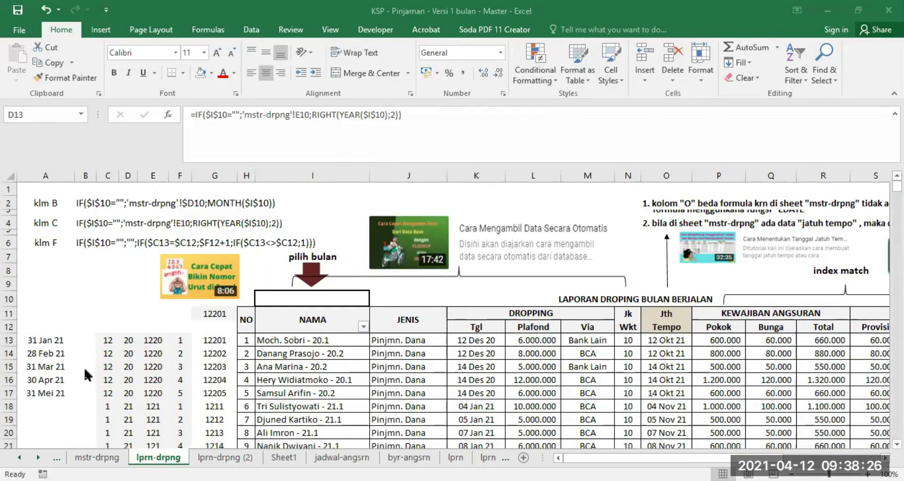
Compare the loan records in the mstr-drpng sheet with those in the lprn-drpng report, down to their last filled rows.
{"action": "left_click", "coordinate": [94, 456]}
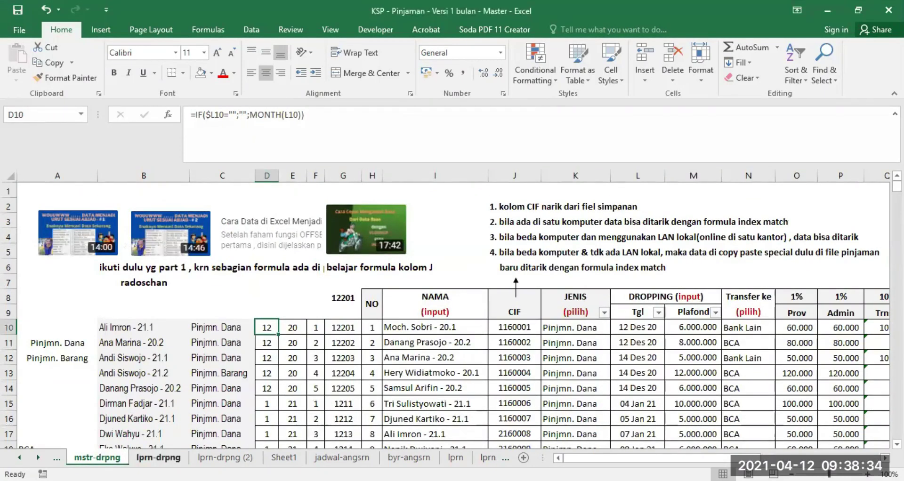
{"action": "left_click", "coordinate": [159, 456]}
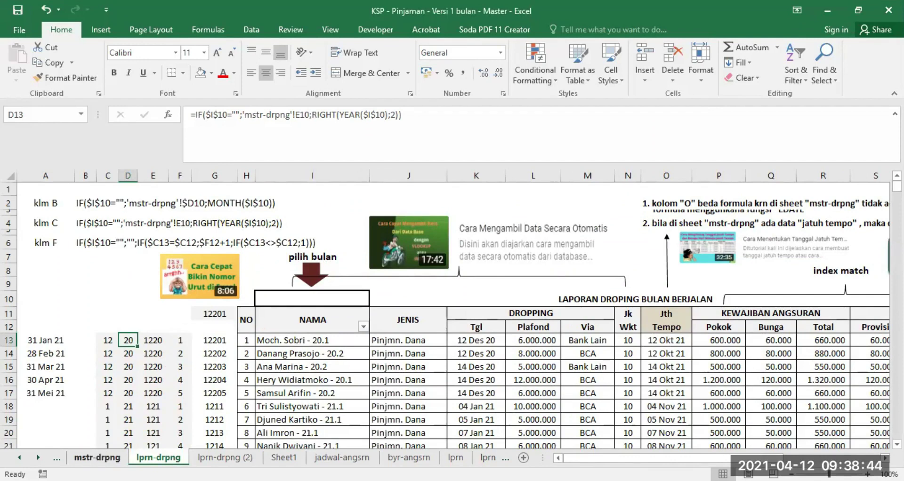
{"action": "left_click", "coordinate": [97, 457]}
{"action": "scroll", "coordinate": [413, 378], "scroll_direction": "down", "scroll_amount": 14}
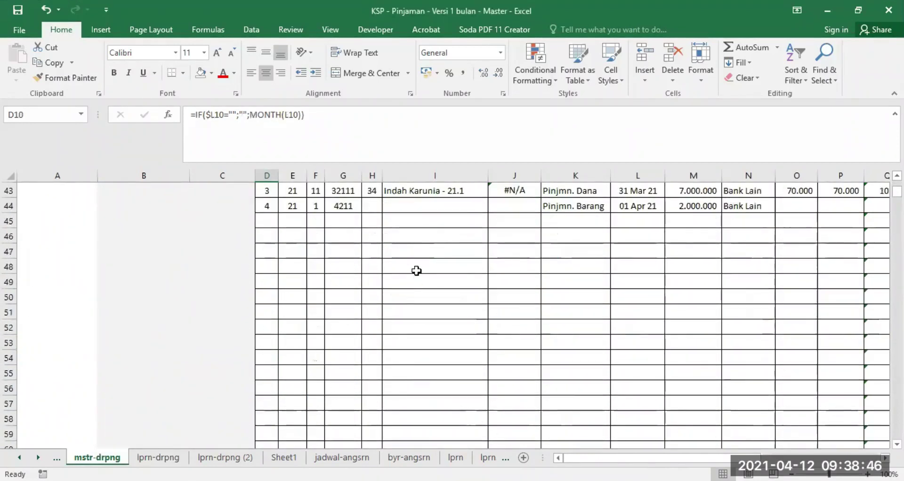
{"action": "scroll", "coordinate": [412, 300], "scroll_direction": "up", "scroll_amount": 3}
{"action": "left_click", "coordinate": [406, 343]}
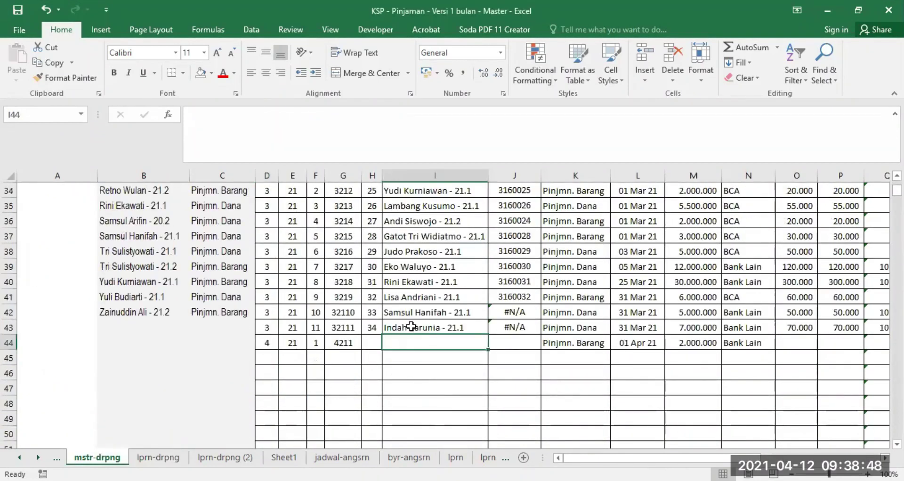
{"action": "left_click", "coordinate": [158, 457]}
{"action": "scroll", "coordinate": [358, 380], "scroll_direction": "down", "scroll_amount": 10}
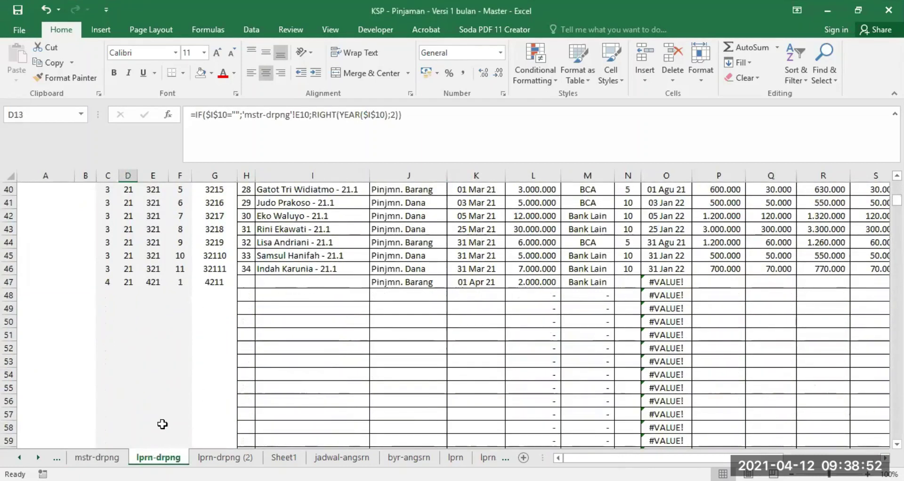
{"action": "scroll", "coordinate": [368, 342], "scroll_direction": "up", "scroll_amount": 12}
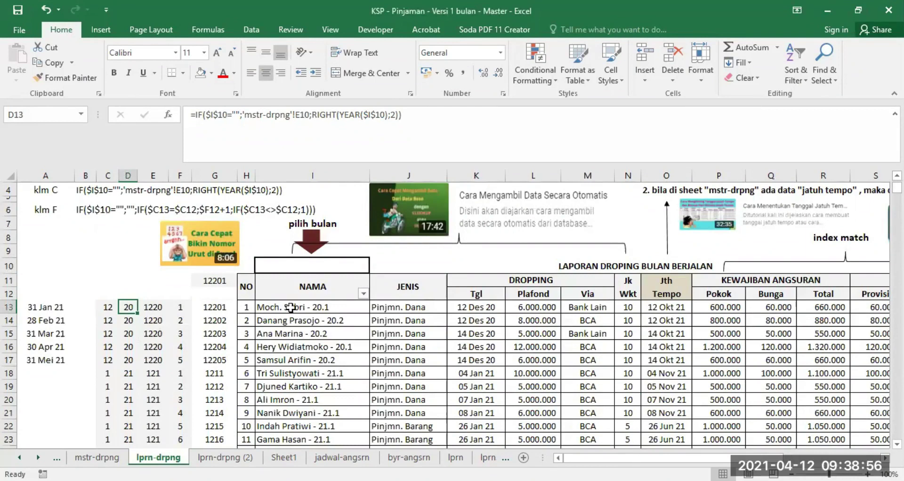
{"action": "scroll", "coordinate": [317, 335], "scroll_direction": "up", "scroll_amount": 1}
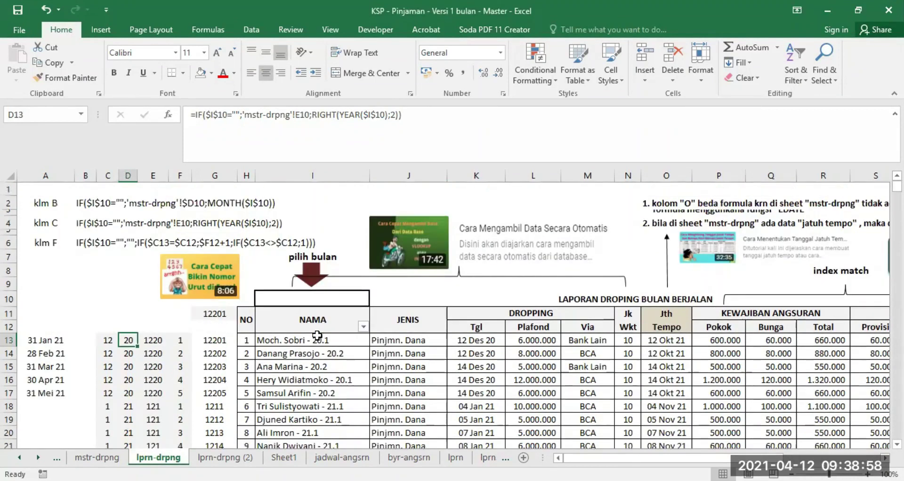
Examine the month formula in C13 of lprn-drpng and the month and year formulas in D10 and E10 of mstr-drpng.
{"action": "left_click", "coordinate": [108, 340]}
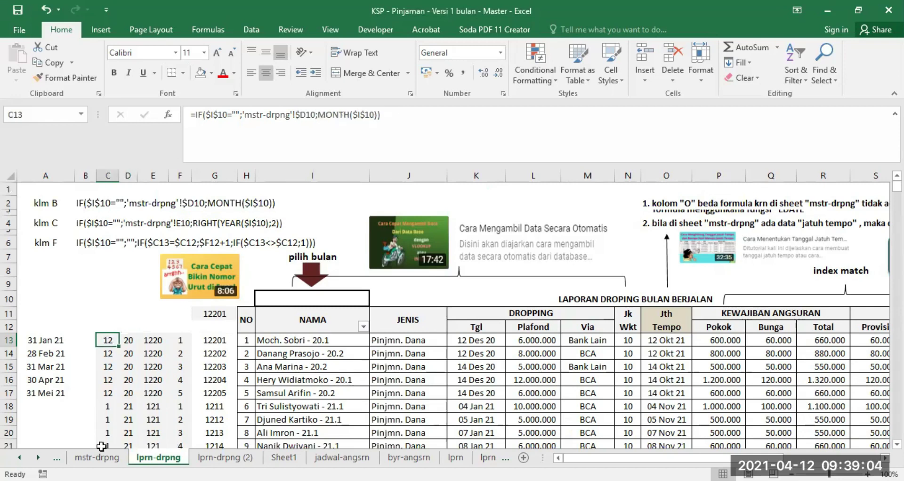
{"action": "left_click", "coordinate": [98, 457]}
{"action": "scroll", "coordinate": [206, 290], "scroll_direction": "up", "scroll_amount": 9}
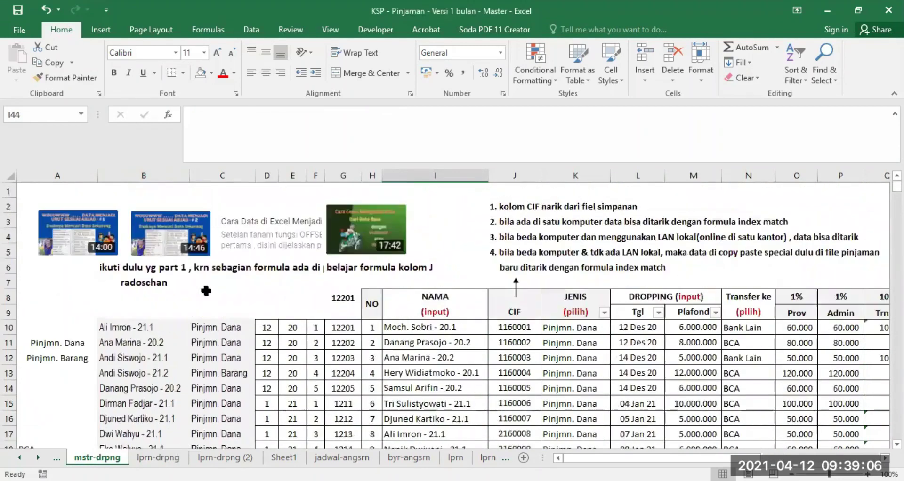
{"action": "left_click", "coordinate": [266, 328]}
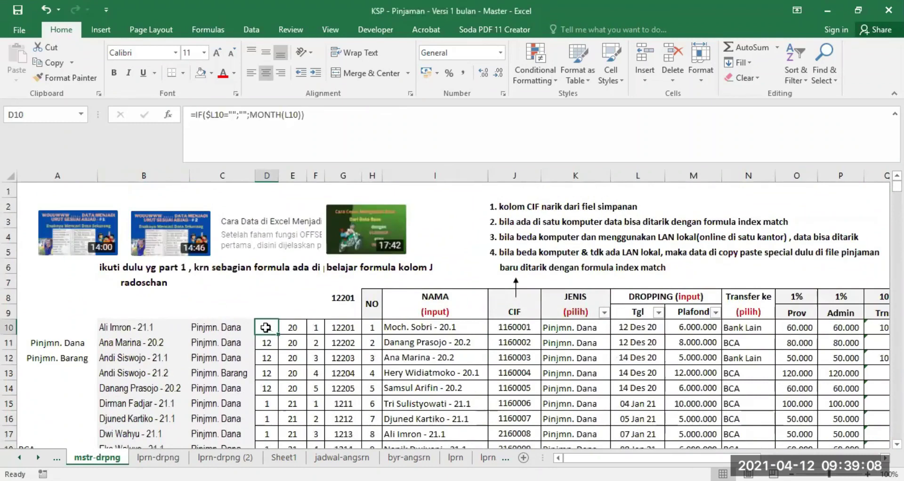
{"action": "left_click", "coordinate": [289, 328]}
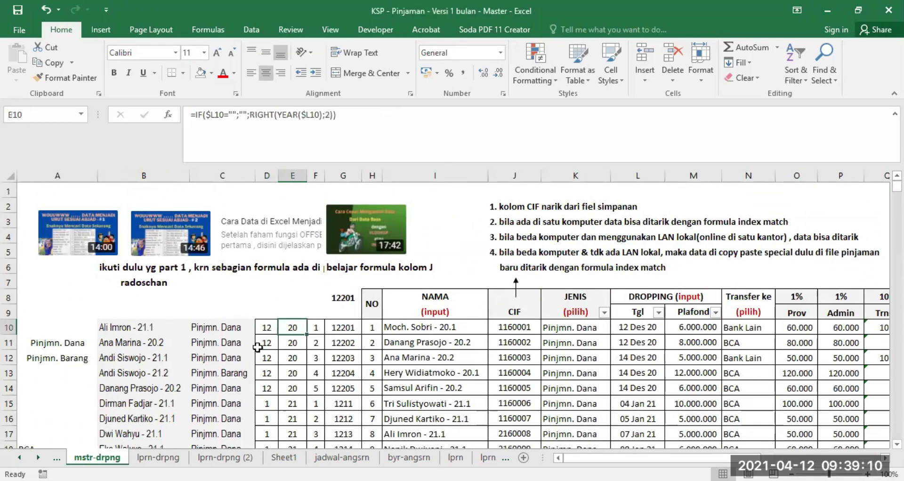
{"action": "left_click", "coordinate": [158, 457]}
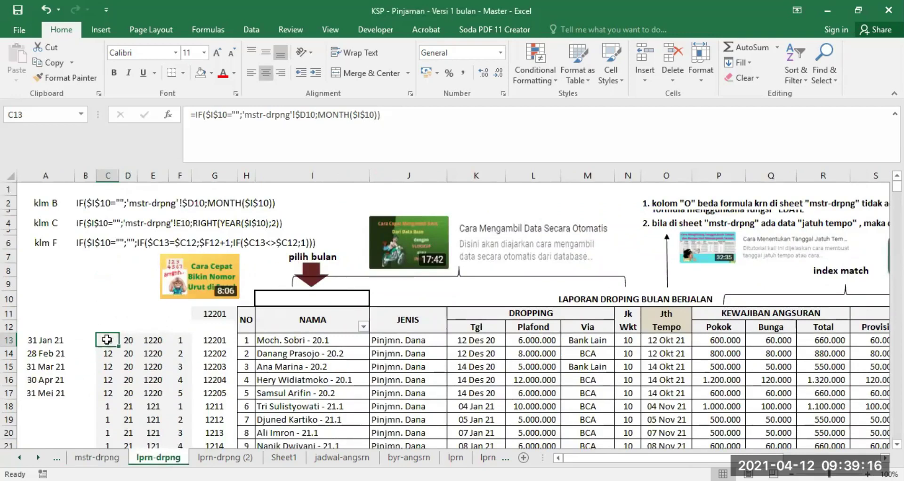
Correct the formula note label in A2 of the lprn-drpng sheet to "klm C".
{"action": "left_click", "coordinate": [107, 175]}
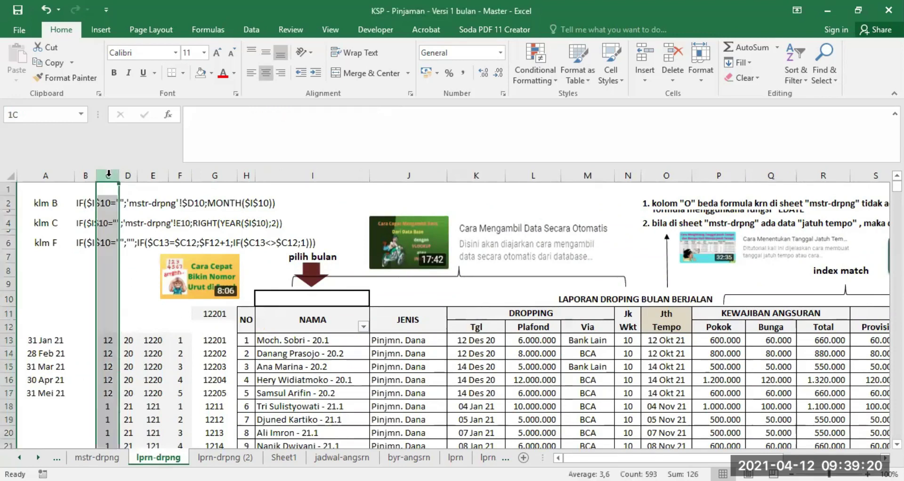
{"action": "left_click", "coordinate": [47, 201]}
{"action": "left_click", "coordinate": [219, 114]}
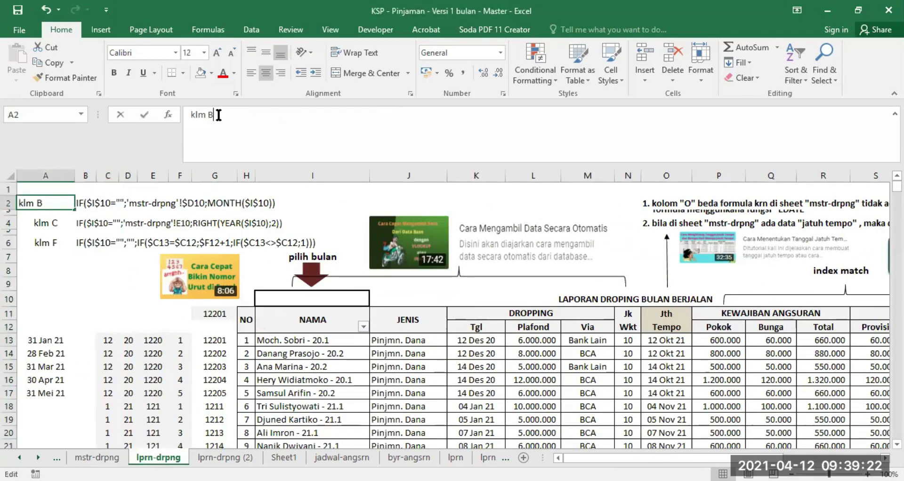
{"action": "key", "text": "BackSpace"}
{"action": "type", "text": "C"}
{"action": "key", "text": "Return"}
Correct the formula note label in A4 to "klm D".
{"action": "left_click", "coordinate": [50, 223]}
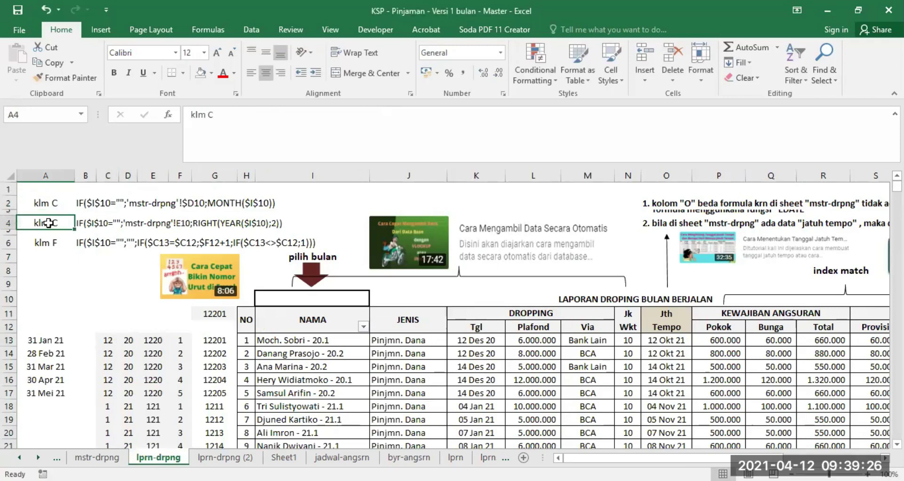
{"action": "left_click", "coordinate": [216, 117]}
{"action": "key", "text": "BackSpace"}
{"action": "type", "text": "D"}
{"action": "key", "text": "Return"}
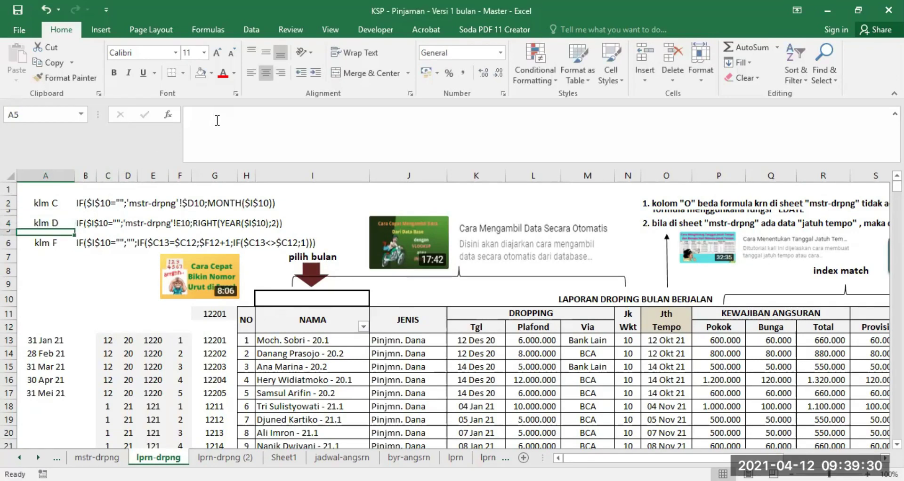
{"action": "left_click", "coordinate": [52, 244]}
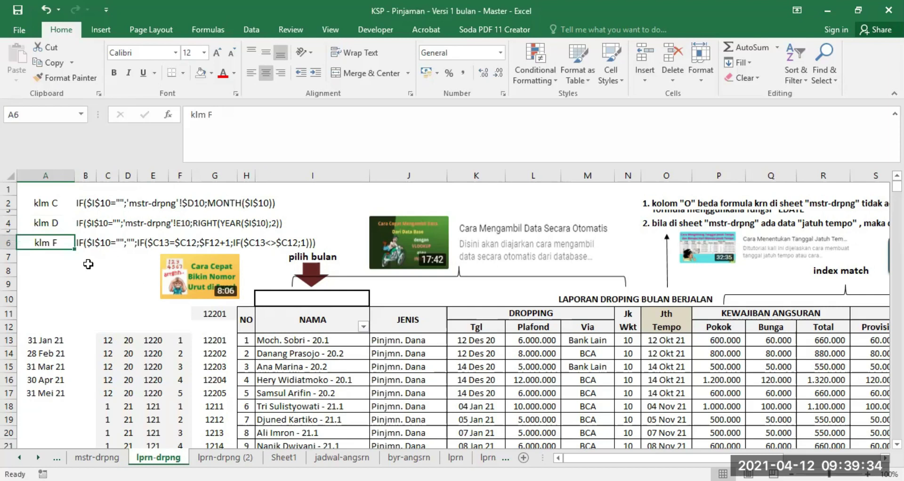
Choose 28 Feb 21 as the report month in I10 and review the listed loans.
{"action": "left_click", "coordinate": [108, 339]}
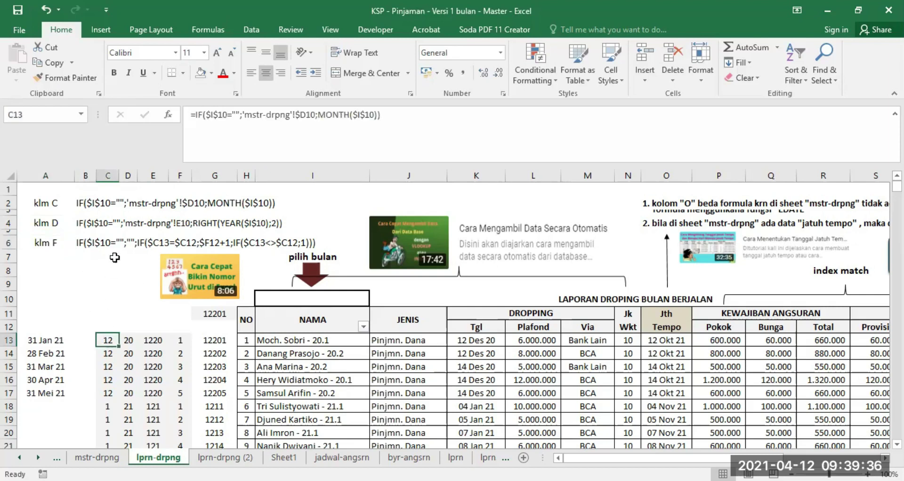
{"action": "left_click", "coordinate": [290, 300]}
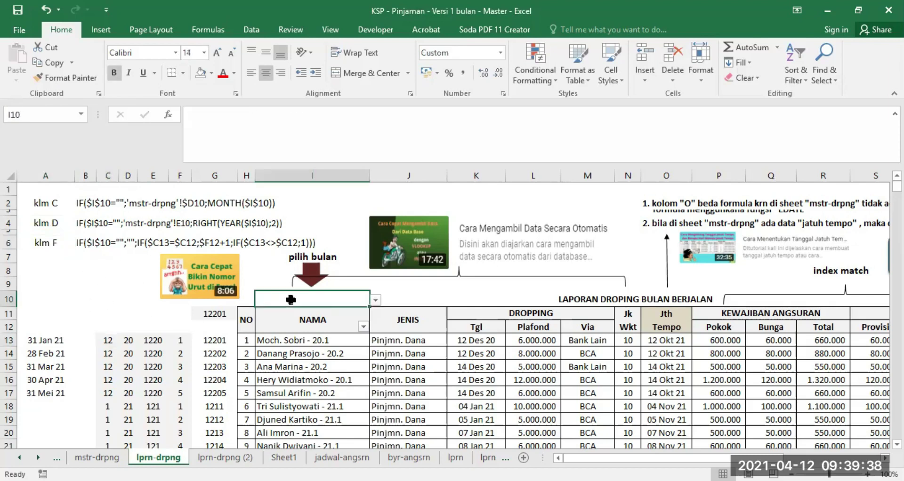
{"action": "left_click", "coordinate": [374, 300]}
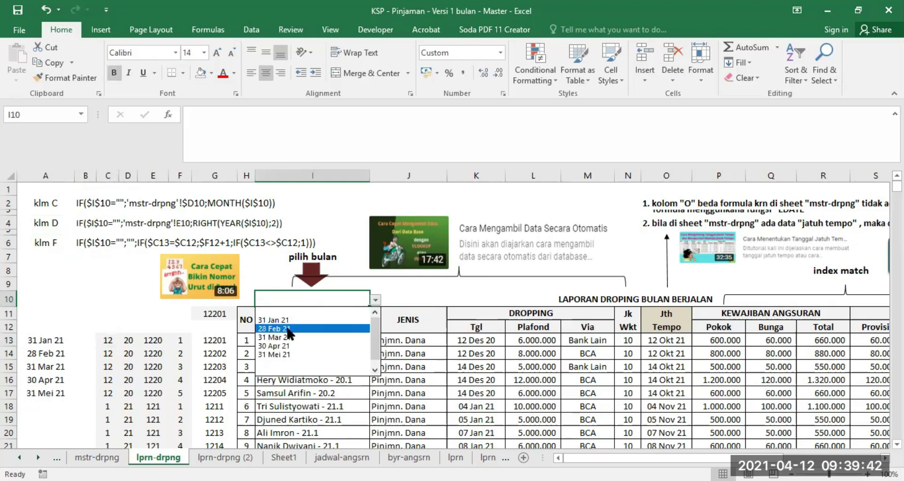
{"action": "left_click", "coordinate": [286, 329]}
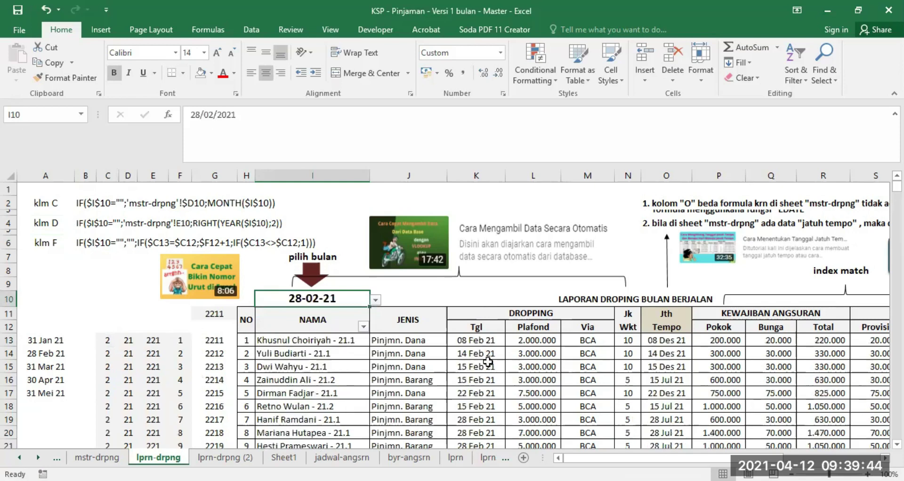
{"action": "scroll", "coordinate": [485, 307], "scroll_direction": "down", "scroll_amount": 2}
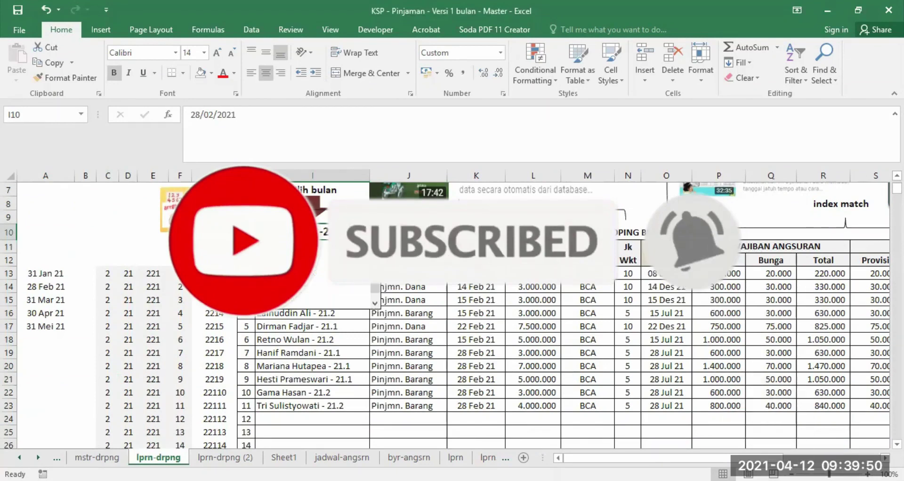
Set the report month in I10 to 31 Mar 21, and clear the month selection.
{"action": "left_click", "coordinate": [375, 233]}
{"action": "left_click", "coordinate": [282, 270]}
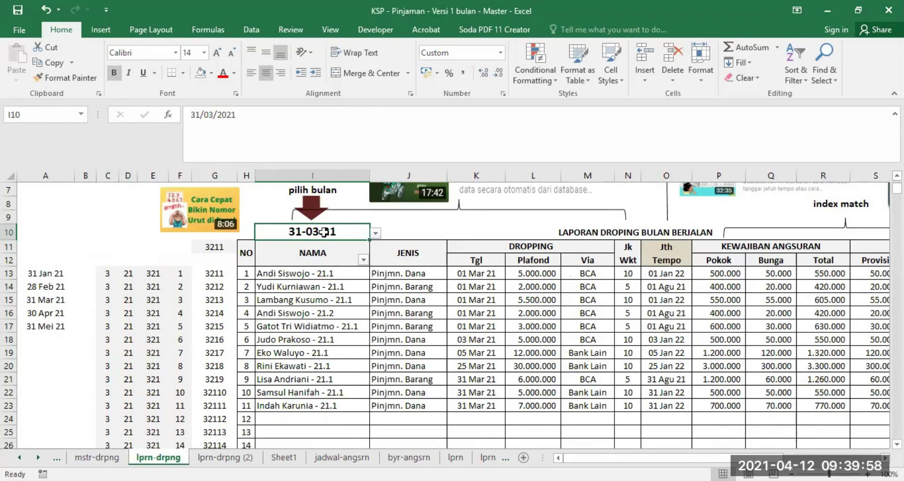
{"action": "key", "text": "Delete"}
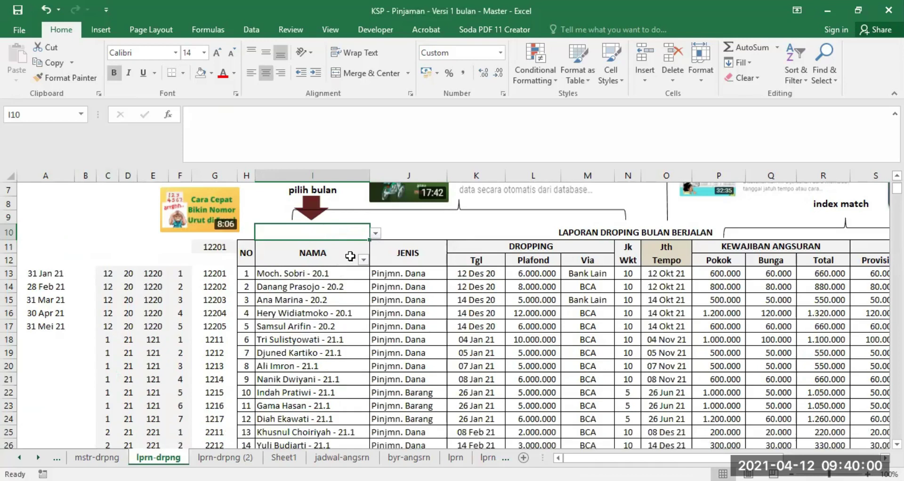
Begin an IF formula in A9 of lprn-drpng that tests whether the absolute reference $I$10 is empty: =if($I$10="";.
{"action": "left_click", "coordinate": [85, 454]}
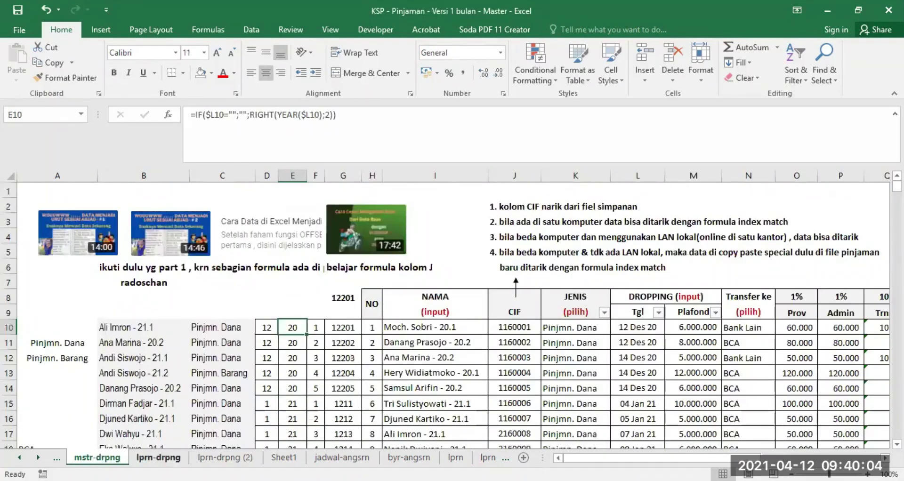
{"action": "left_click", "coordinate": [158, 457]}
{"action": "scroll", "coordinate": [104, 339], "scroll_direction": "up", "scroll_amount": 2}
{"action": "left_click", "coordinate": [66, 283]}
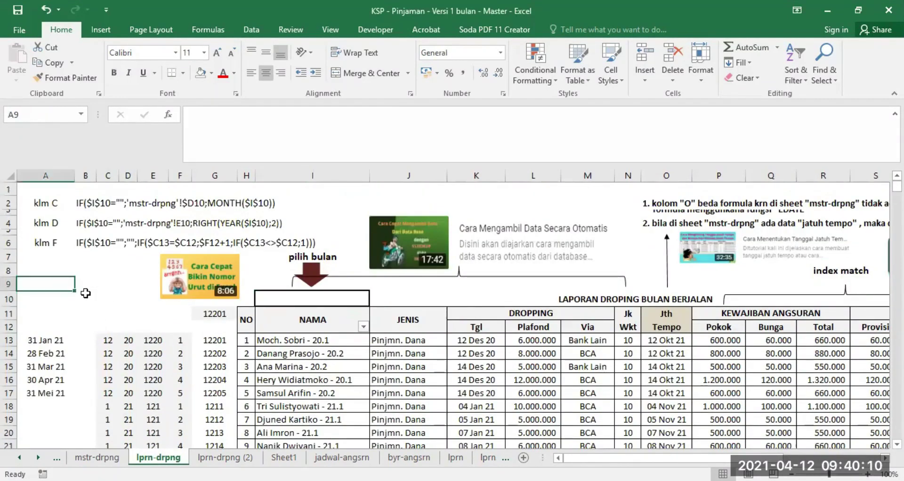
{"action": "type", "text": "="}
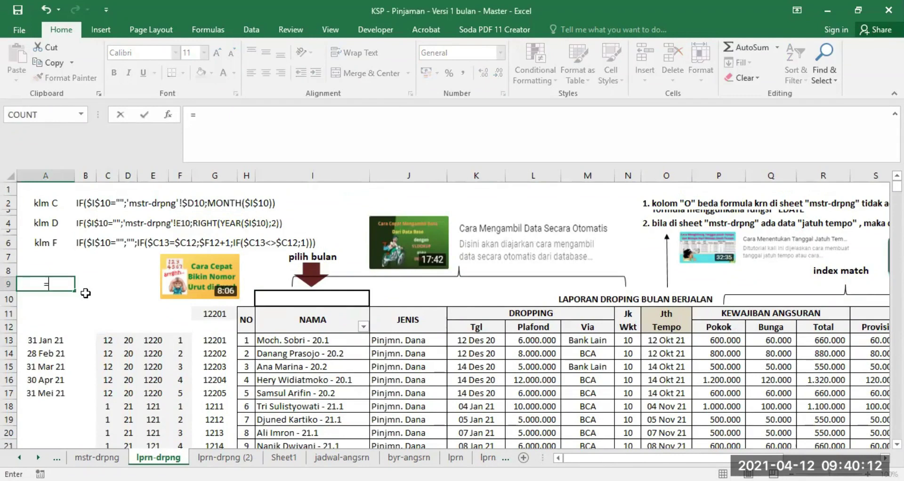
{"action": "type", "text": "if("}
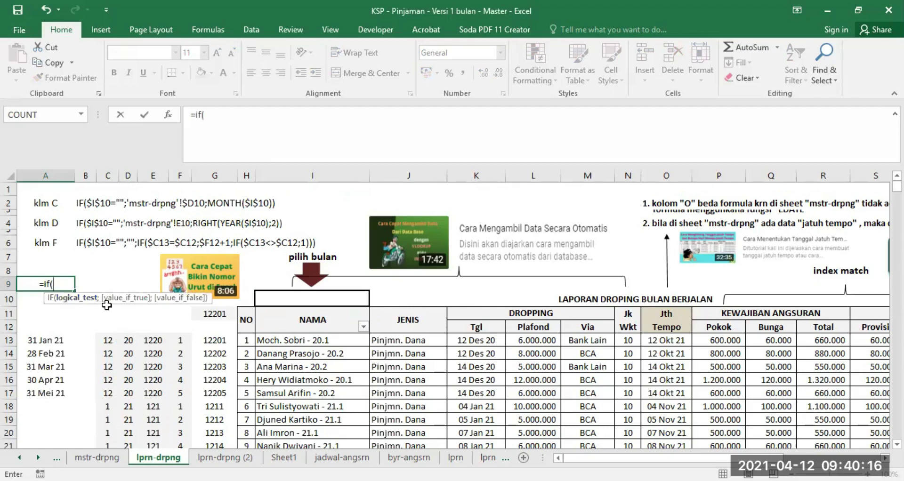
{"action": "left_click", "coordinate": [305, 299]}
{"action": "key", "text": "F4"}
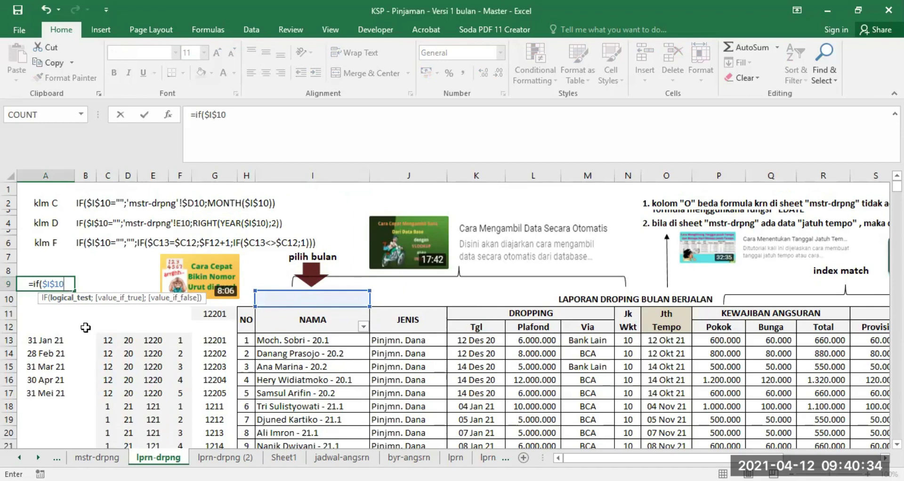
{"action": "type", "text": "=\"\";"}
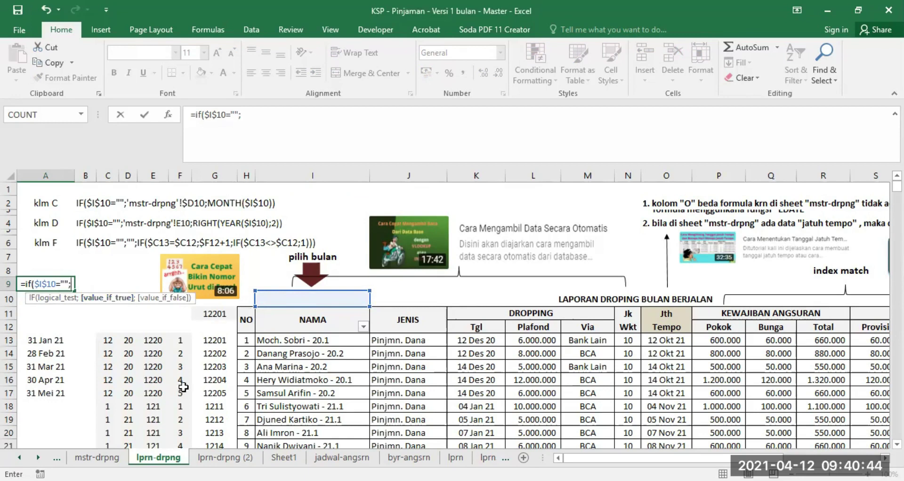
Add 'mstr-drpng'!D10 as the value-if-true argument of the IF formula, followed by a semicolon separator.
{"action": "left_click", "coordinate": [105, 453]}
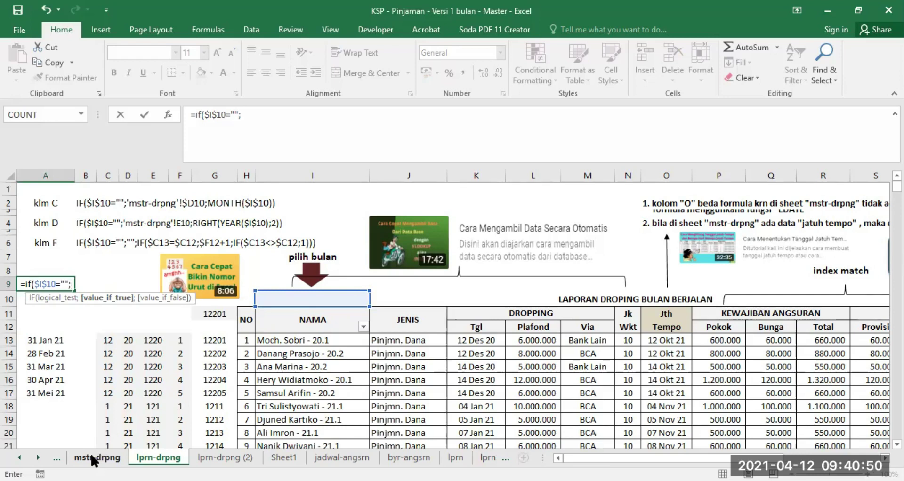
{"action": "left_click", "coordinate": [94, 456]}
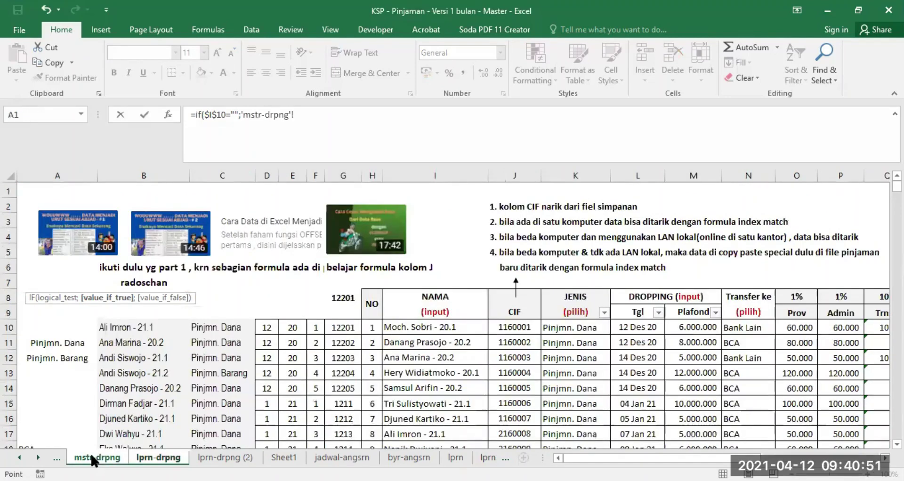
{"action": "left_click", "coordinate": [266, 329]}
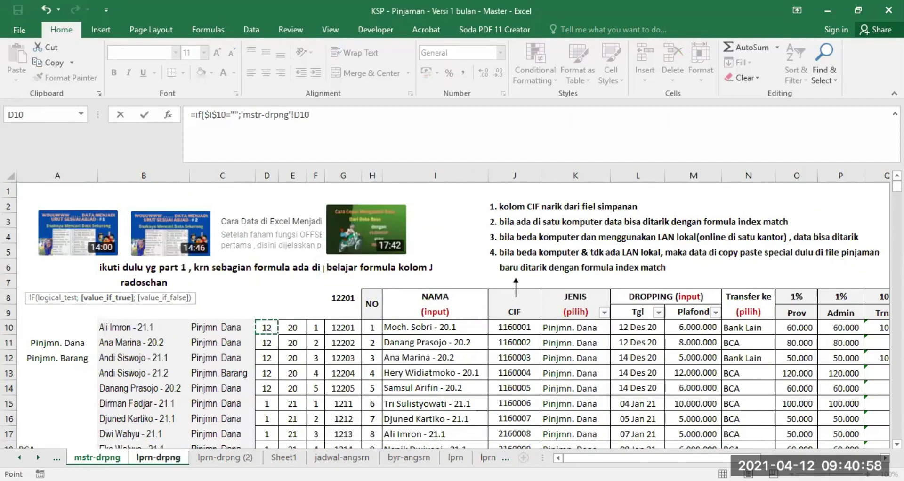
{"action": "left_click", "coordinate": [320, 116]}
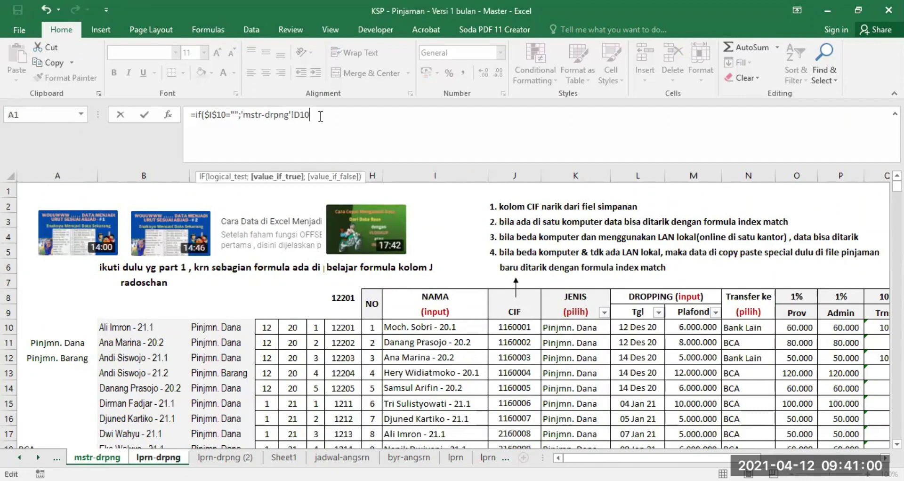
{"action": "type", "text": ";"}
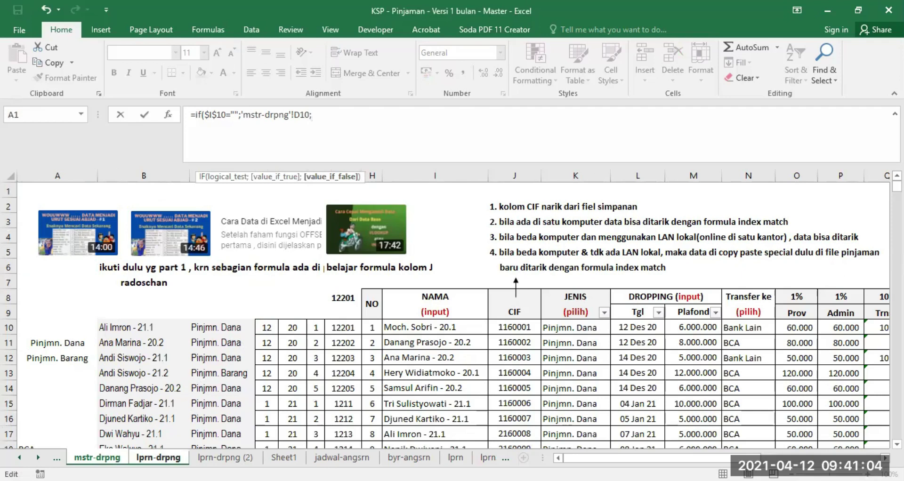
Return to the lprn-drpng sheet and remove the stray 'lprn-drpng'! reference from the end of the IF formula.
{"action": "left_click", "coordinate": [158, 457]}
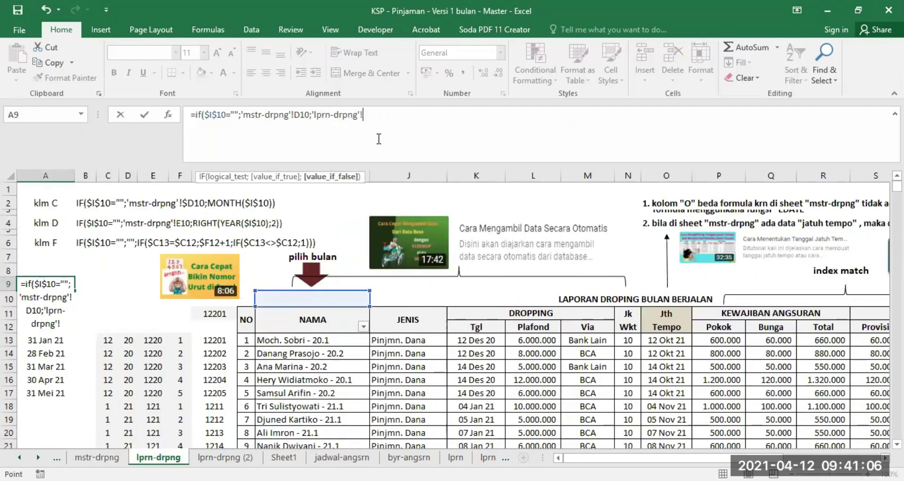
{"action": "key", "text": "BackSpace"}
{"action": "key", "text": "BackSpace"}
{"action": "key", "text": "BackSpace"}
{"action": "key", "text": "BackSpace"}
{"action": "key", "text": "BackSpace"}
{"action": "key", "text": "BackSpace"}
{"action": "key", "text": "BackSpace"}
{"action": "key", "text": "BackSpace"}
{"action": "key", "text": "BackSpace"}
{"action": "key", "text": "BackSpace"}
{"action": "key", "text": "BackSpace"}
{"action": "key", "text": "BackSpace"}
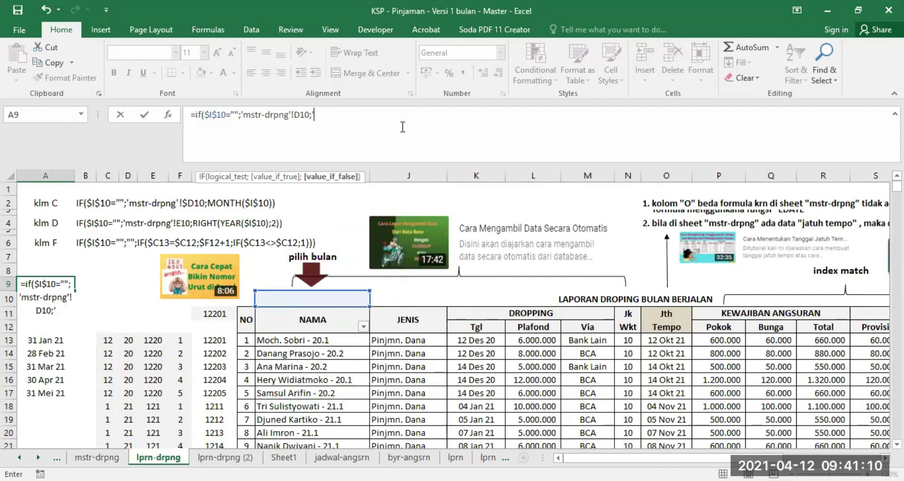
{"action": "key", "text": "BackSpace"}
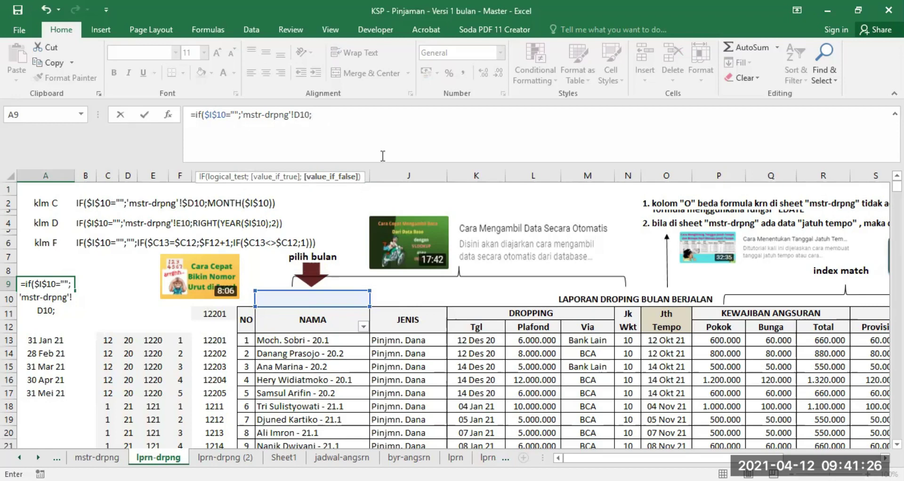
Complete the A9 formula with month($I$10) as the value-if-false argument and accept the closing-parenthesis correction.
{"action": "type", "text": "m"}
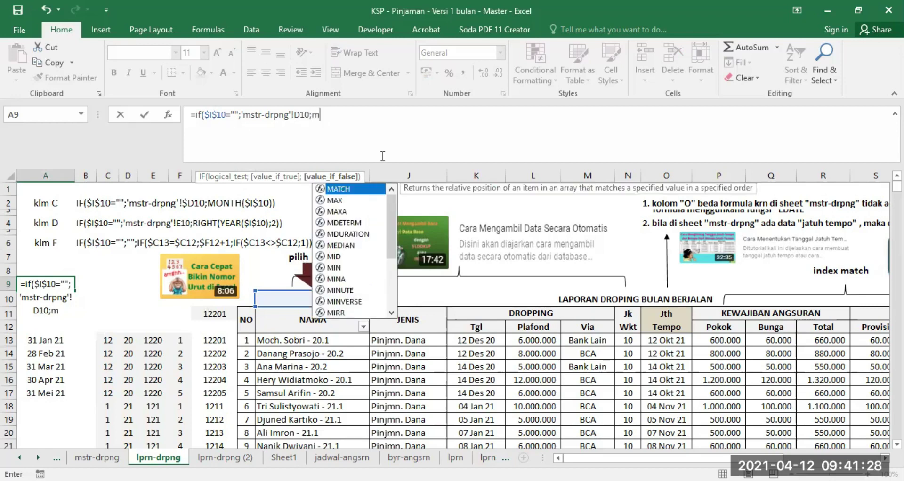
{"action": "type", "text": "o"}
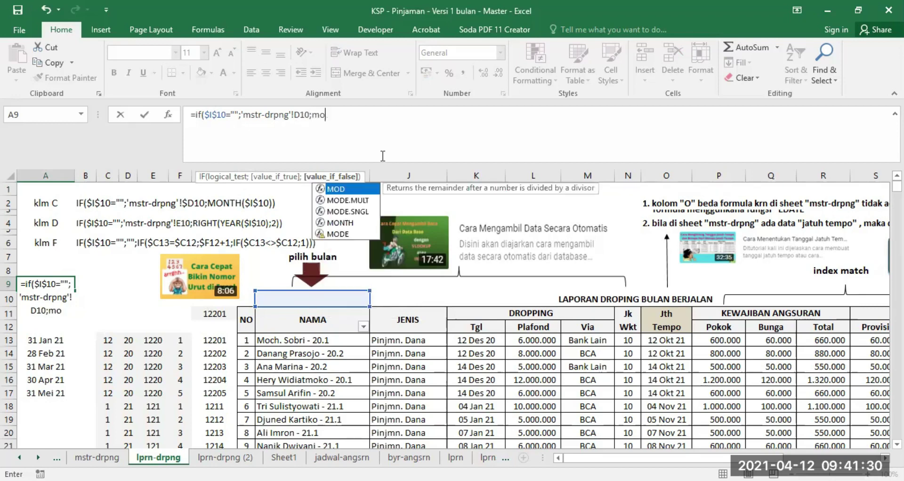
{"action": "type", "text": "nth"}
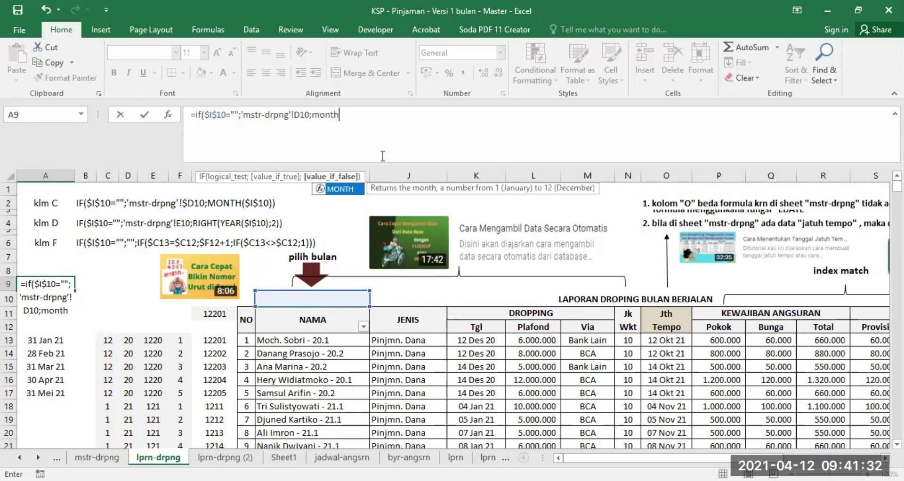
{"action": "type", "text": "(I10"}
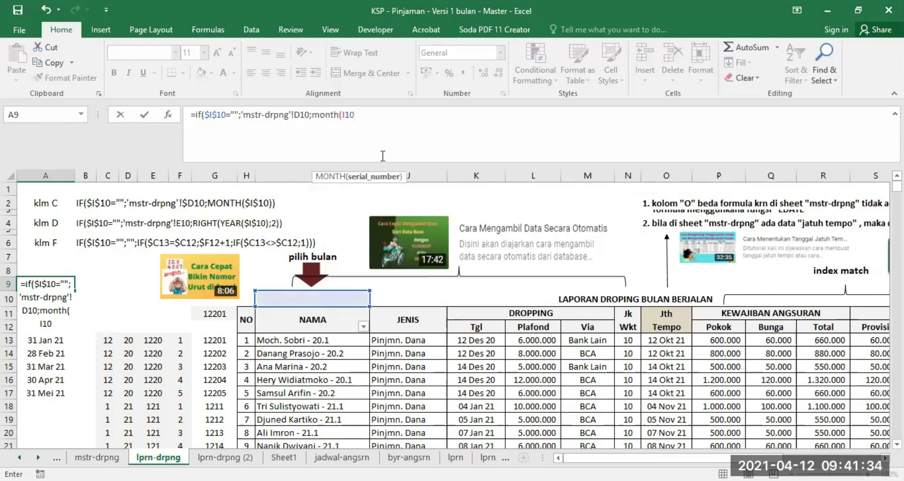
{"action": "key", "text": "F4"}
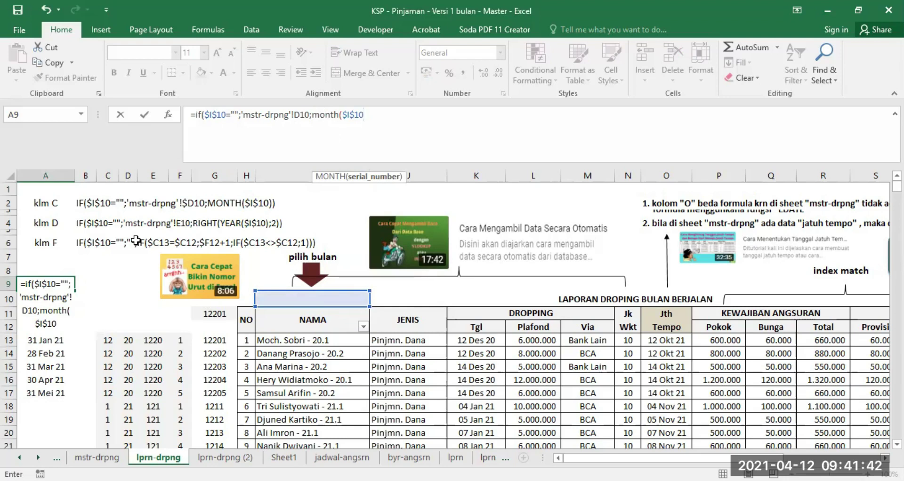
{"action": "key", "text": "Return"}
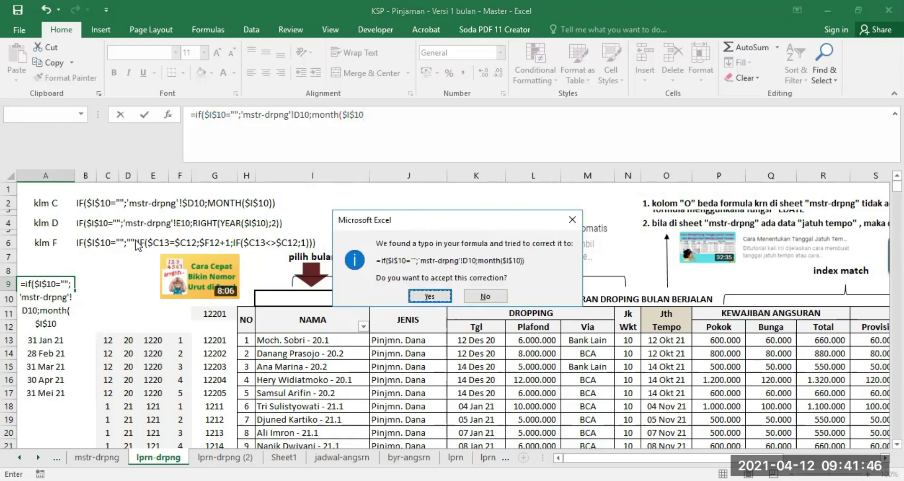
{"action": "key", "text": "Return"}
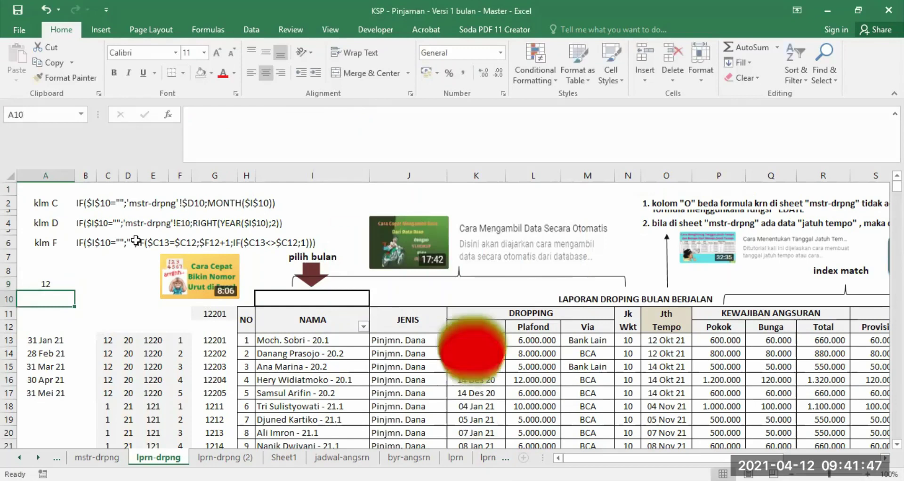
Examine the empty-month test and the 'mstr-drpng'!D10 argument in A9's formula against the source cell and month selector I10.
{"action": "left_click", "coordinate": [47, 284]}
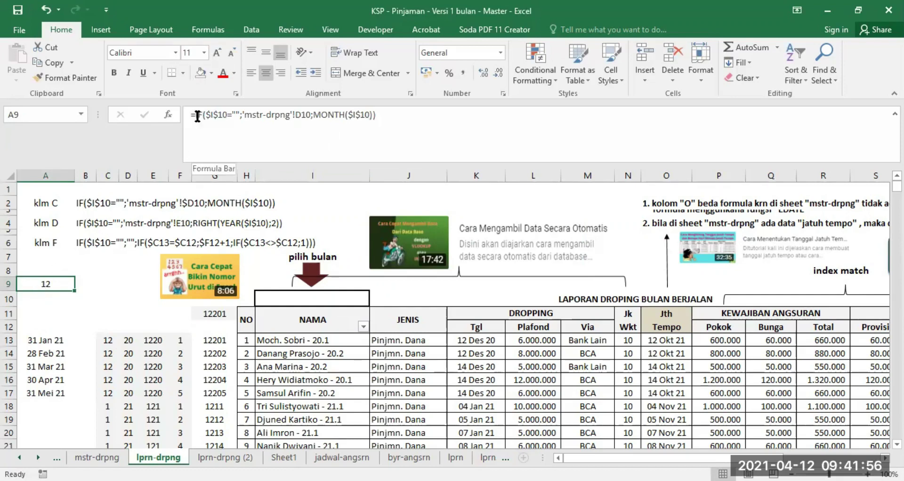
{"action": "left_click_drag", "start_coordinate": [194, 113], "coordinate": [235, 114]}
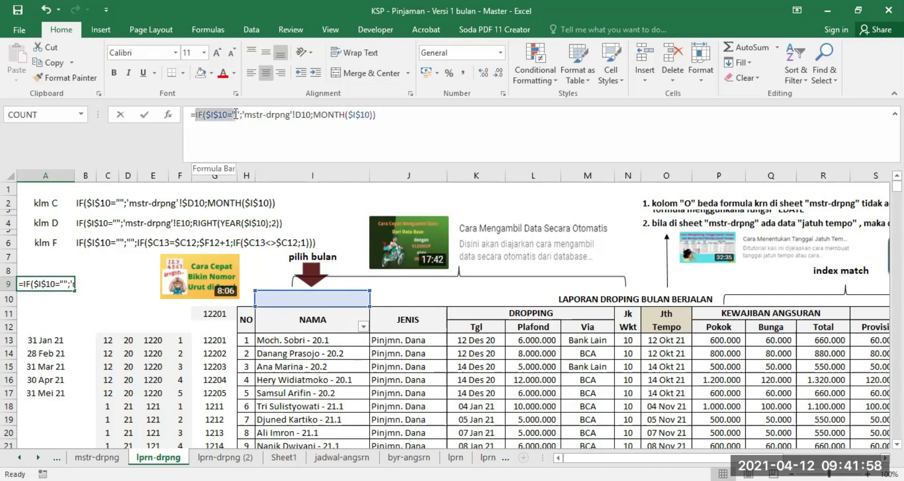
{"action": "left_click_drag", "start_coordinate": [239, 115], "coordinate": [310, 115]}
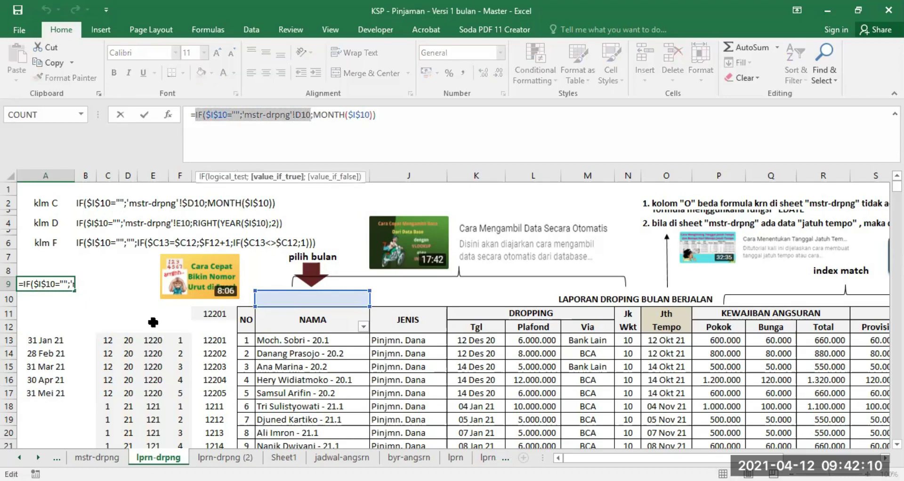
{"action": "left_click", "coordinate": [97, 457]}
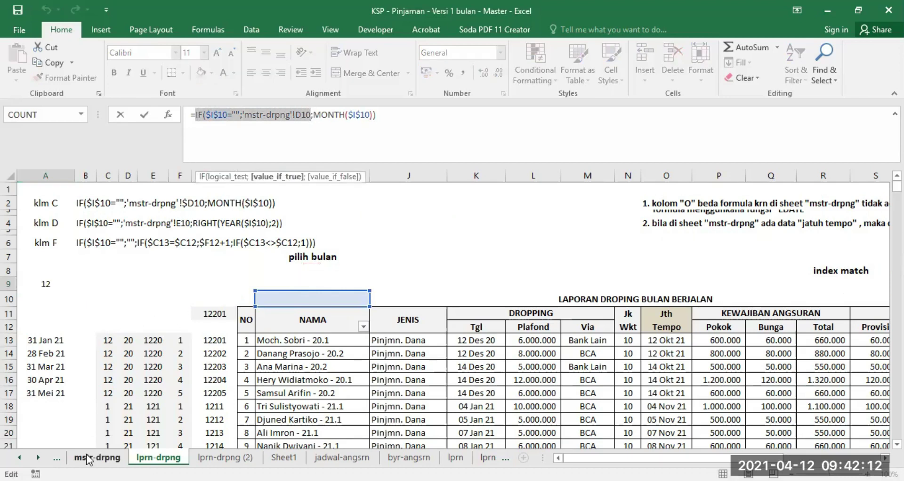
{"action": "left_click", "coordinate": [267, 326]}
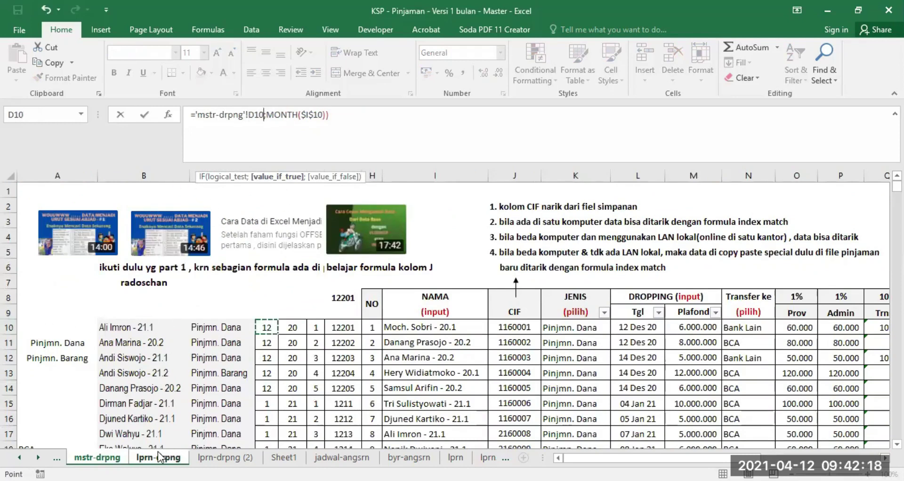
{"action": "key", "text": "Return"}
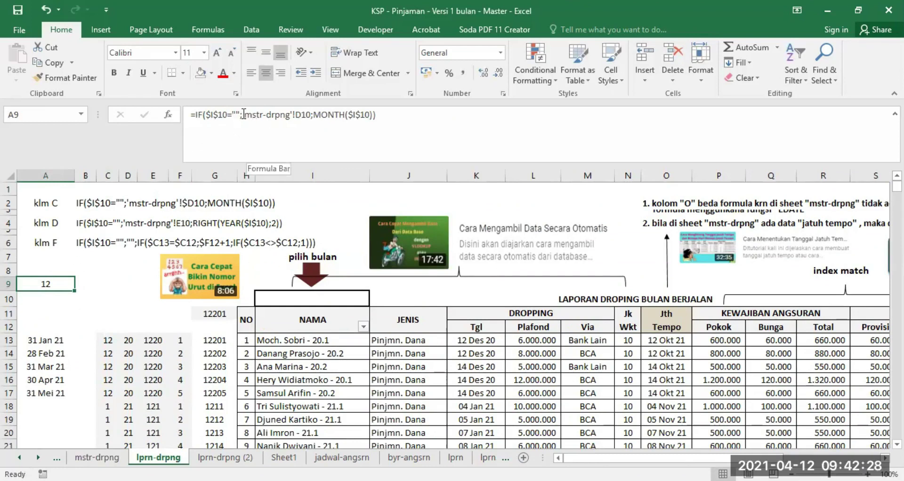
{"action": "left_click_drag", "start_coordinate": [243, 115], "coordinate": [311, 115]}
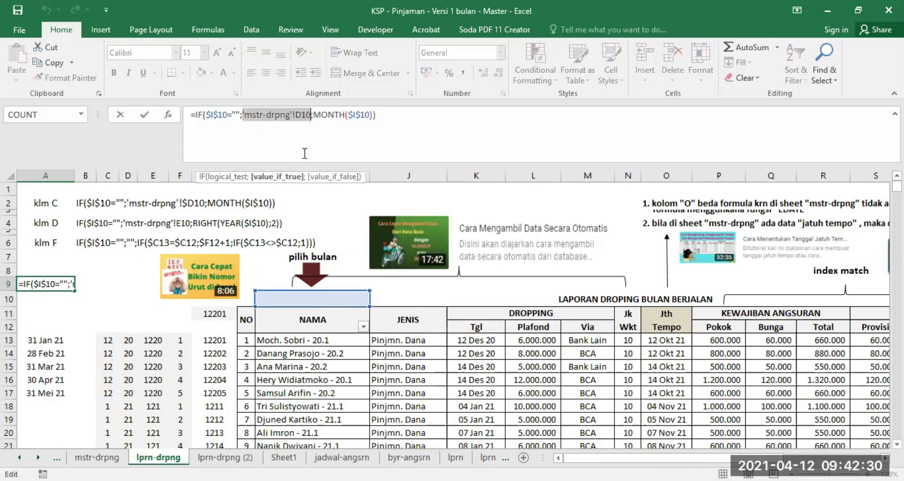
{"action": "left_click", "coordinate": [287, 297]}
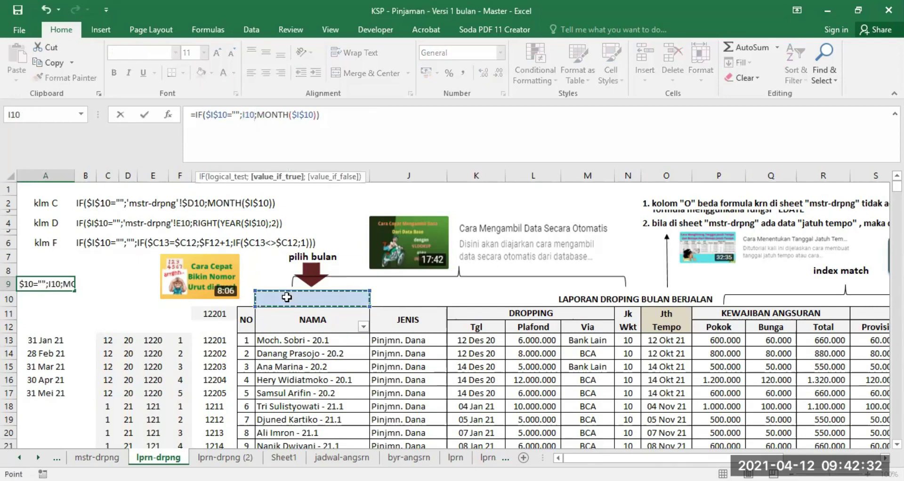
{"action": "key", "text": "Return"}
{"action": "left_click", "coordinate": [287, 297]}
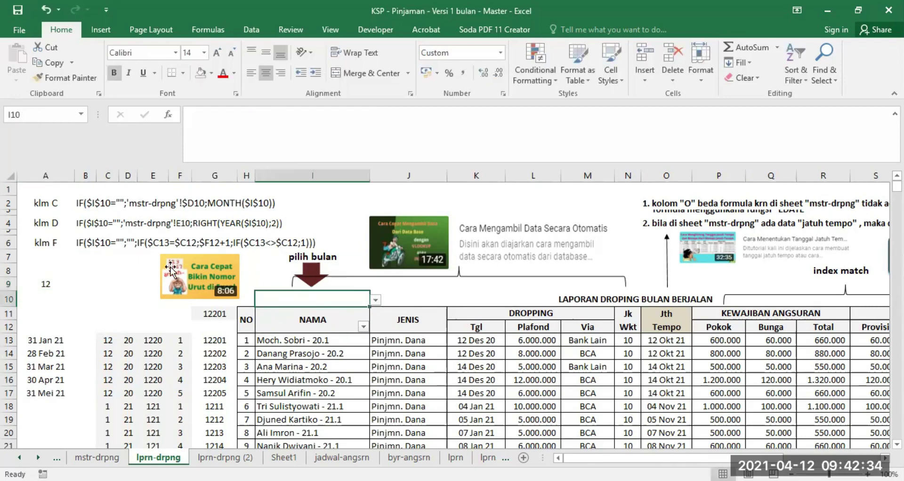
Examine A9's month formula part by part: the empty-$I$10 test, the 'mstr-drpng'!D10 result and the MONTH($I$10) alternative.
{"action": "left_click", "coordinate": [47, 283]}
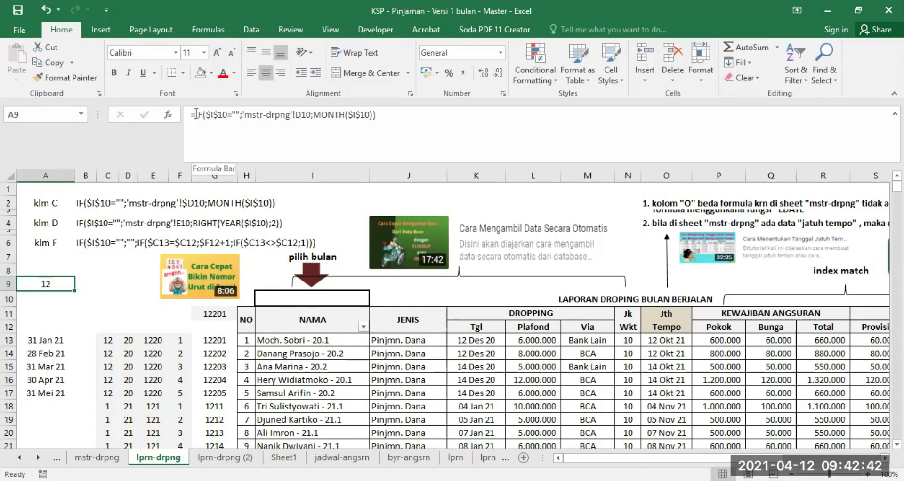
{"action": "left_click_drag", "start_coordinate": [196, 115], "coordinate": [311, 120]}
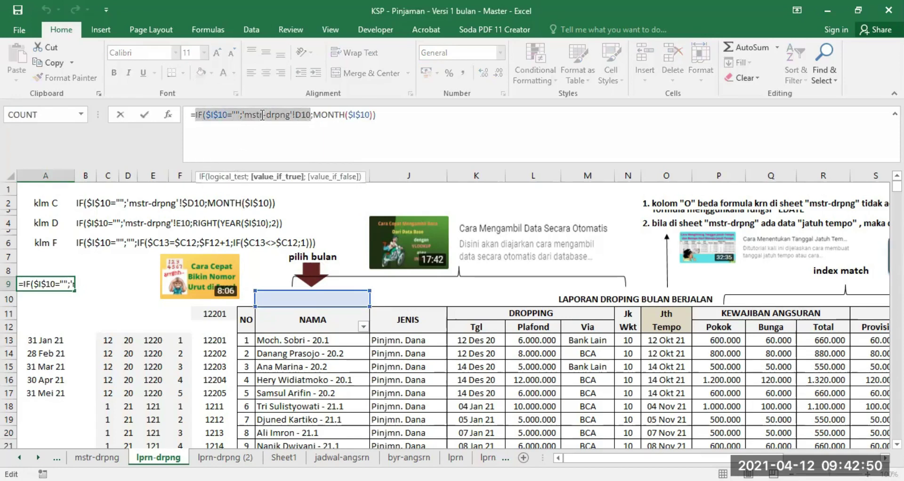
{"action": "left_click", "coordinate": [259, 135]}
{"action": "left_click_drag", "start_coordinate": [196, 114], "coordinate": [311, 115]}
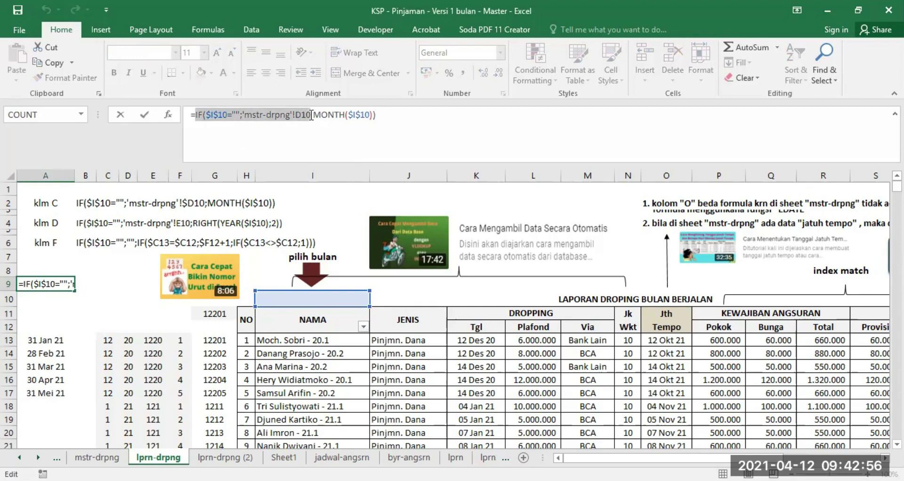
{"action": "mouse_move", "coordinate": [311, 116]}
{"action": "left_mouse_down"}
{"action": "mouse_move", "coordinate": [240, 114]}
{"action": "mouse_move", "coordinate": [309, 115]}
{"action": "left_mouse_up"}
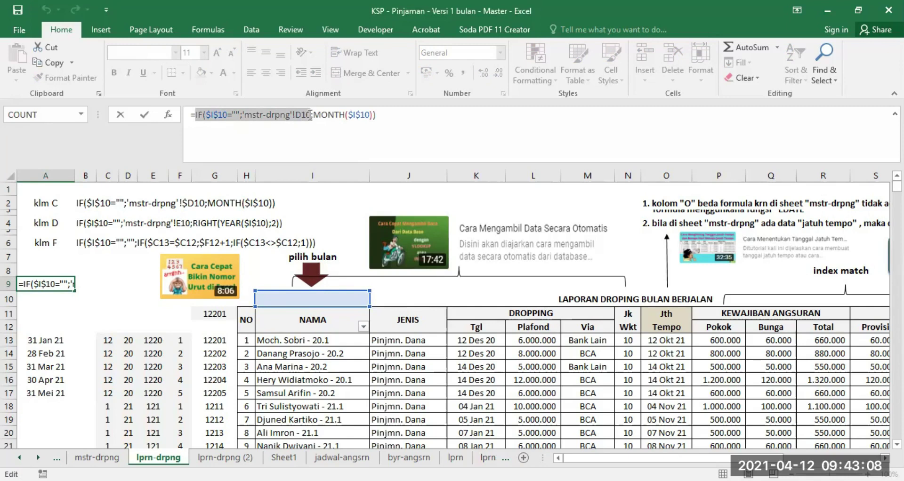
{"action": "left_click_drag", "start_coordinate": [310, 116], "coordinate": [370, 118]}
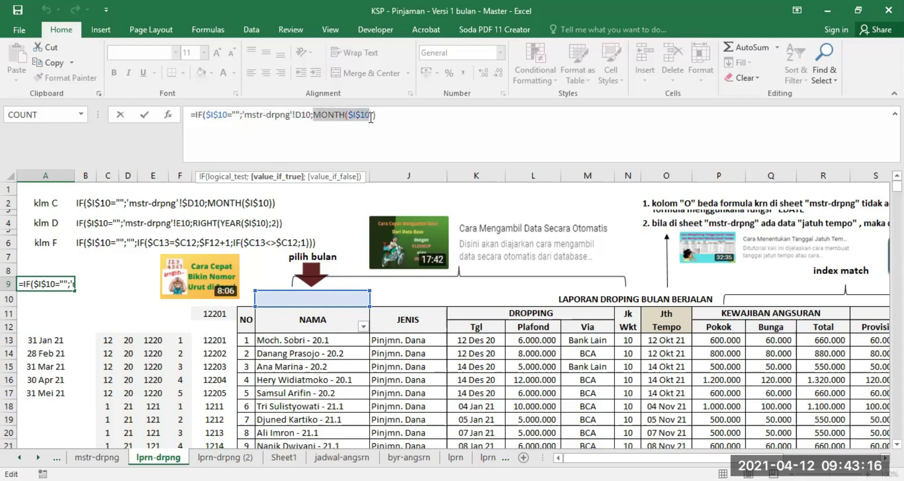
{"action": "left_click_drag", "start_coordinate": [370, 118], "coordinate": [370, 118]}
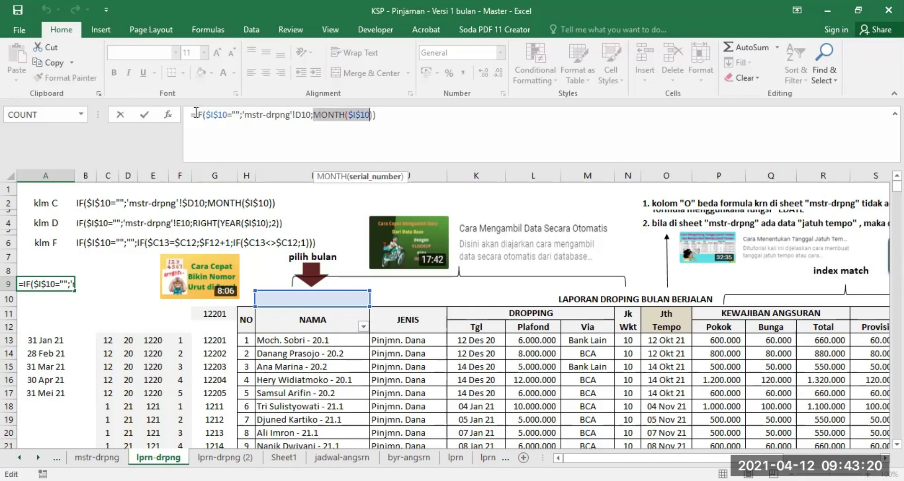
{"action": "left_click_drag", "start_coordinate": [195, 114], "coordinate": [371, 121]}
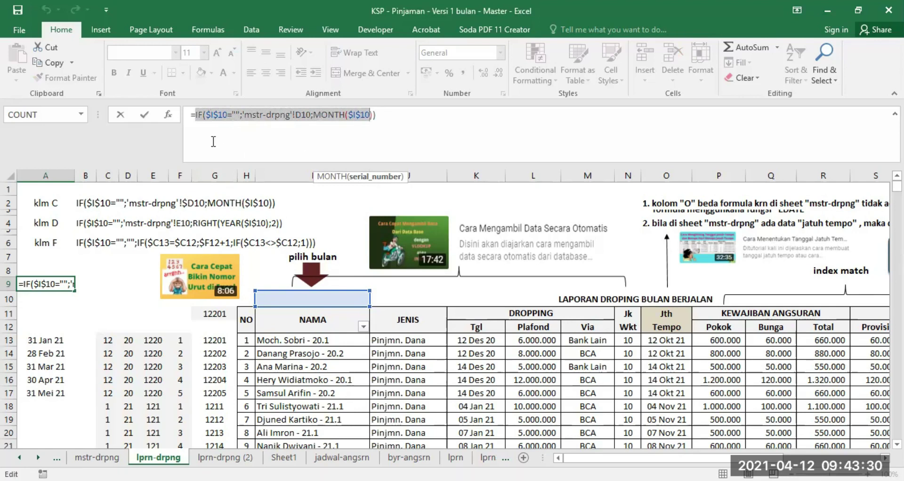
{"action": "key", "text": "End"}
{"action": "left_click_drag", "start_coordinate": [196, 115], "coordinate": [235, 115]}
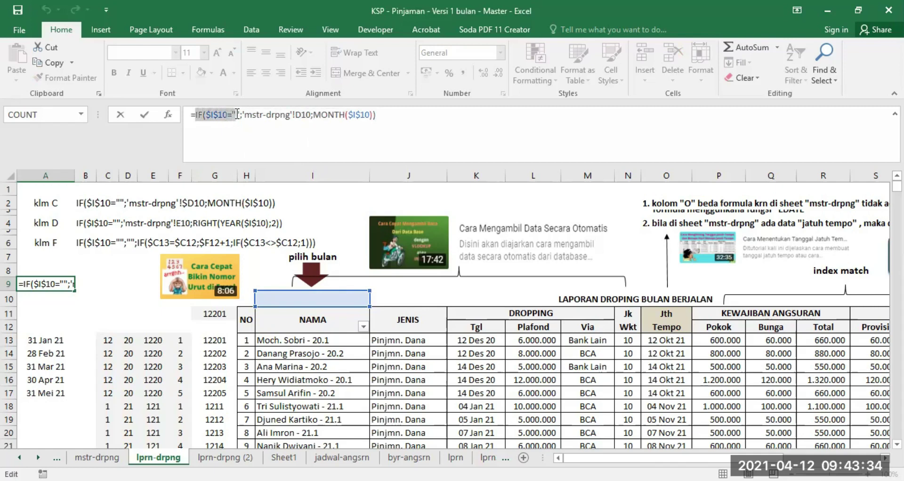
{"action": "left_click_drag", "start_coordinate": [239, 114], "coordinate": [311, 115]}
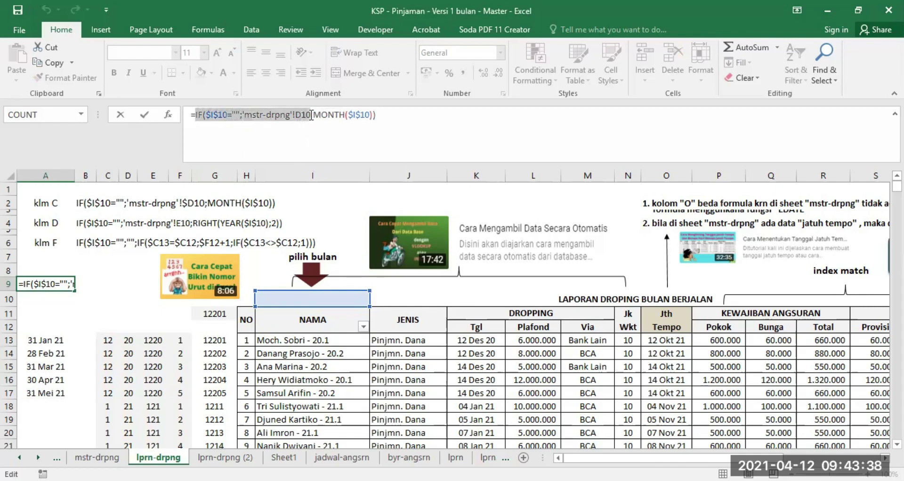
{"action": "left_click_drag", "start_coordinate": [311, 115], "coordinate": [369, 118]}
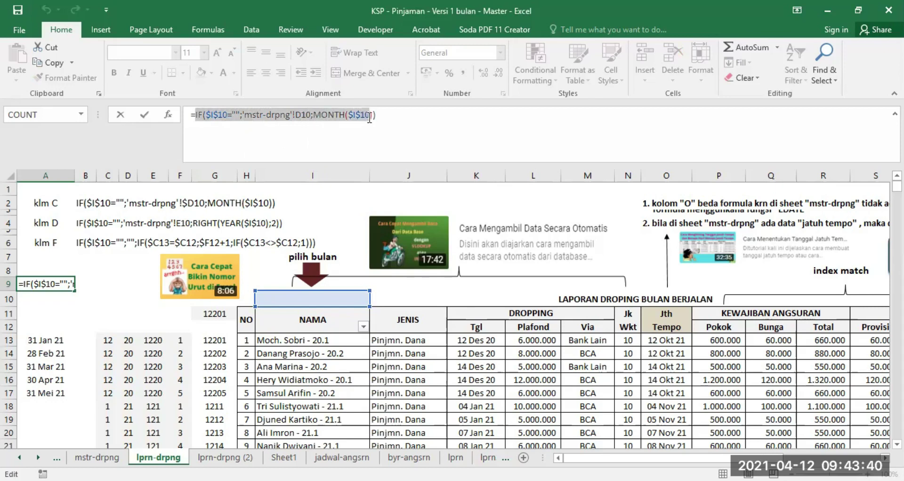
{"action": "left_click", "coordinate": [98, 259]}
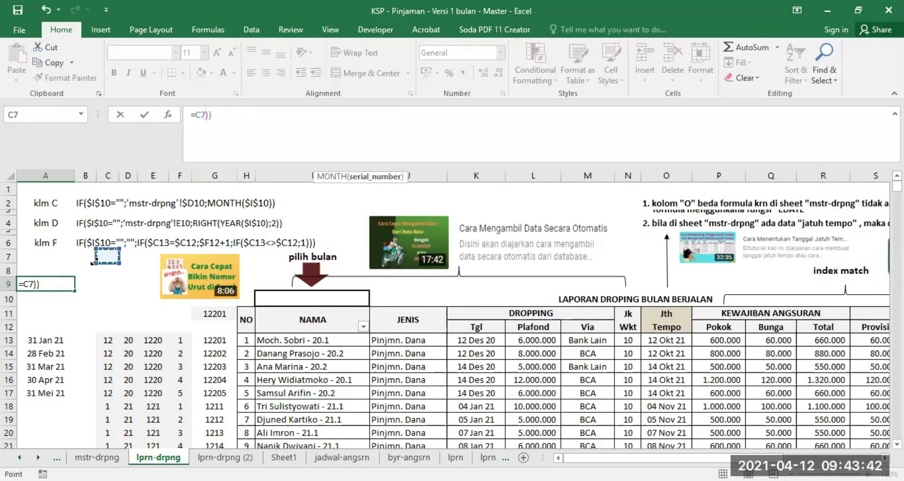
{"action": "key", "text": "Escape"}
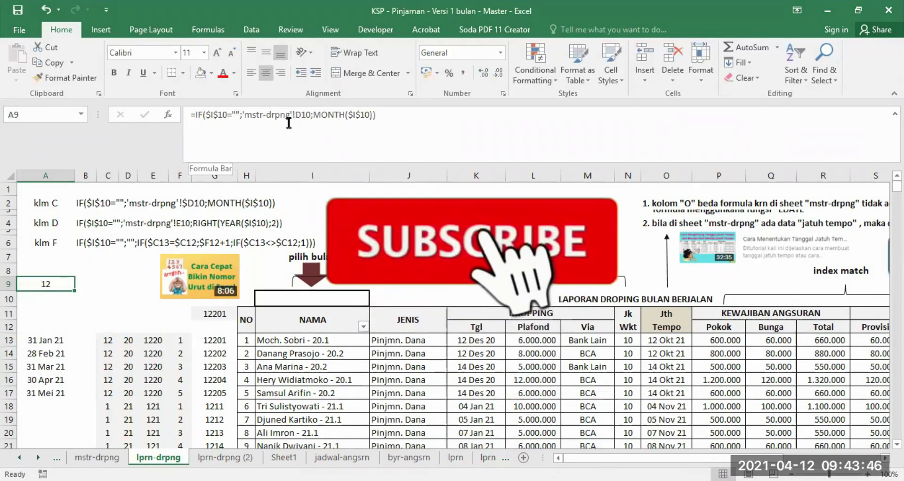
Inspect the year formula in D13 and clear the trial month formula from A9.
{"action": "left_click", "coordinate": [129, 340]}
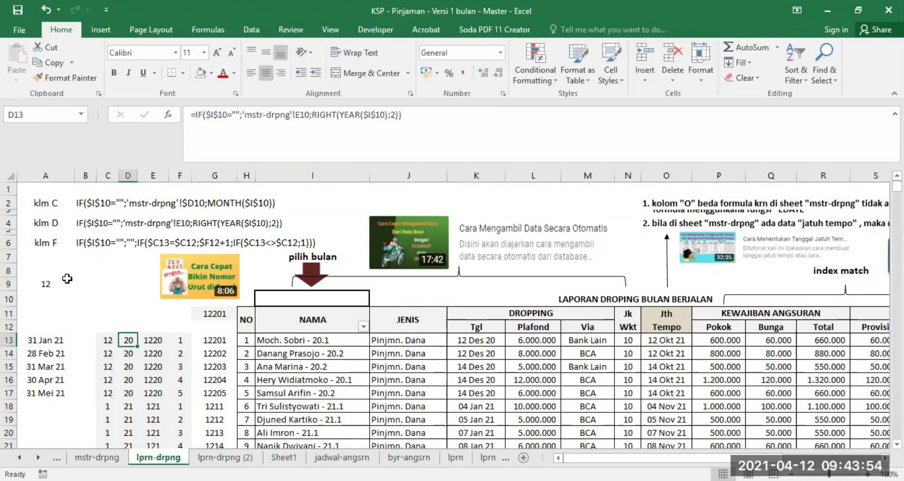
{"action": "left_click", "coordinate": [46, 283]}
{"action": "key", "text": "Delete"}
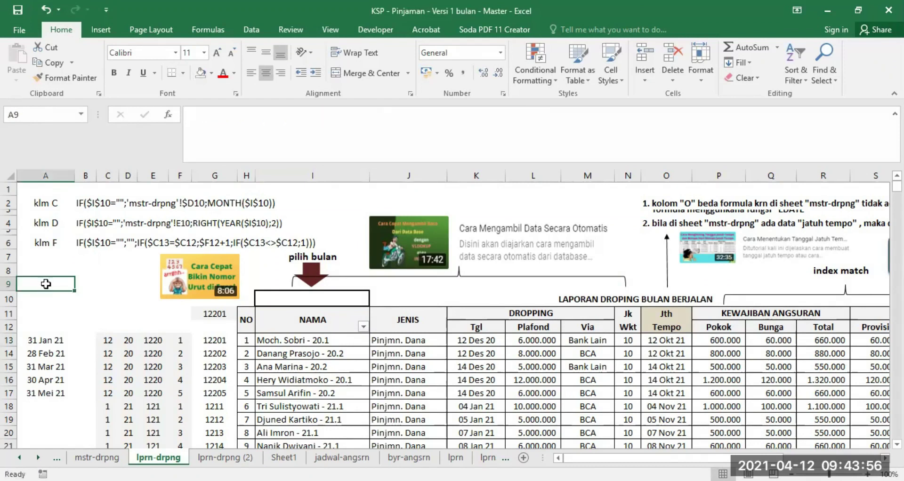
Begin an IF formula in A9 that tests whether the absolute reference $I$10 is empty, followed by a semicolon separator.
{"action": "type", "text": "=i"}
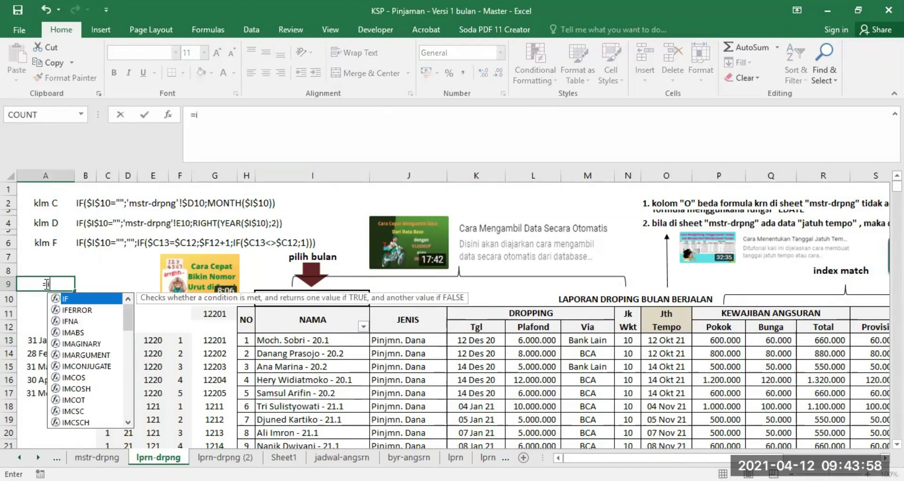
{"action": "type", "text": "f("}
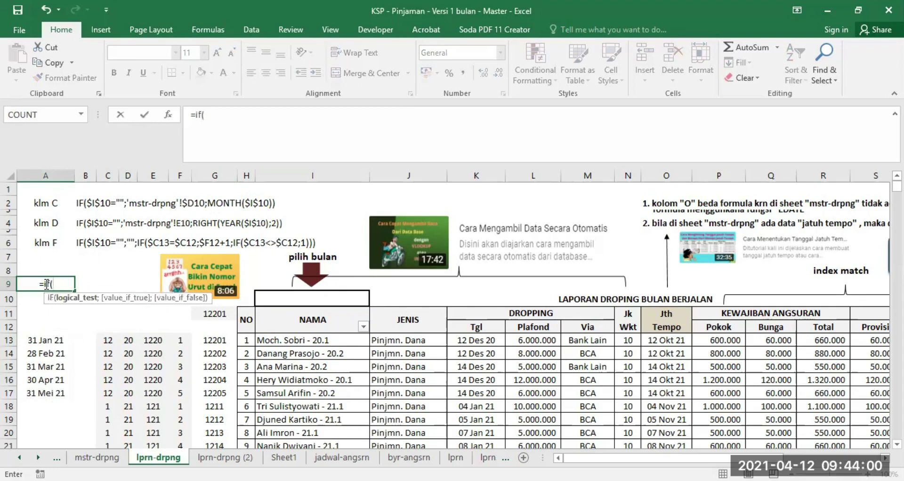
{"action": "type", "text": "I10="}
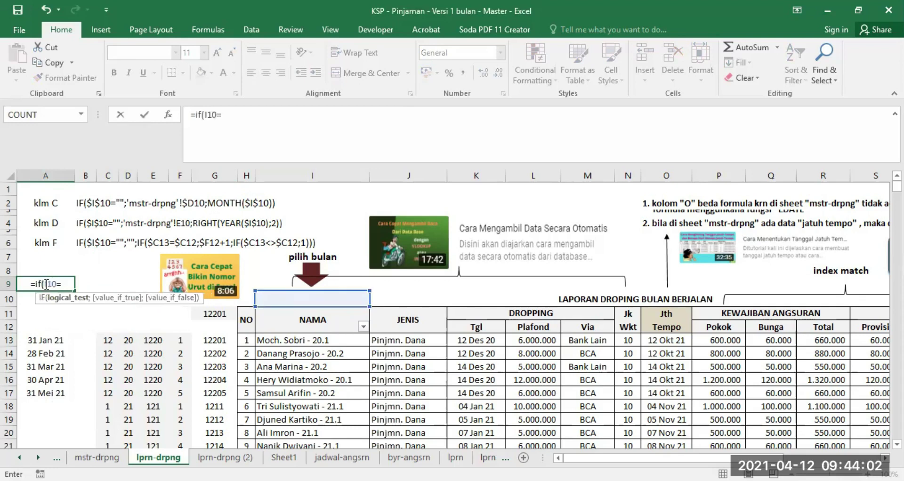
{"action": "key", "text": "BackSpace"}
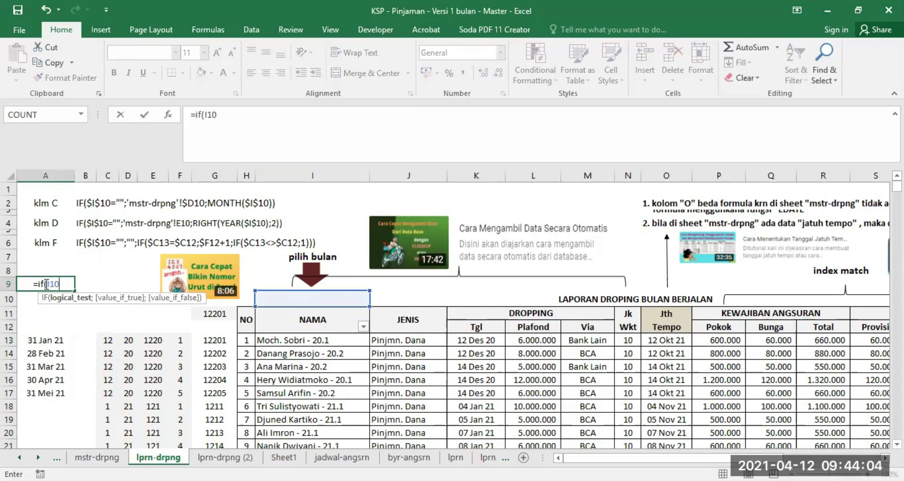
{"action": "key", "text": "F4"}
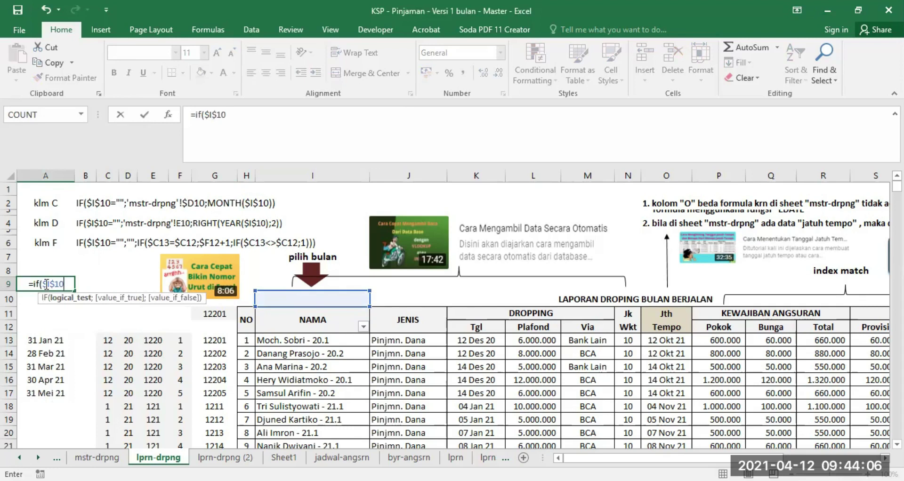
{"action": "type", "text": "="}
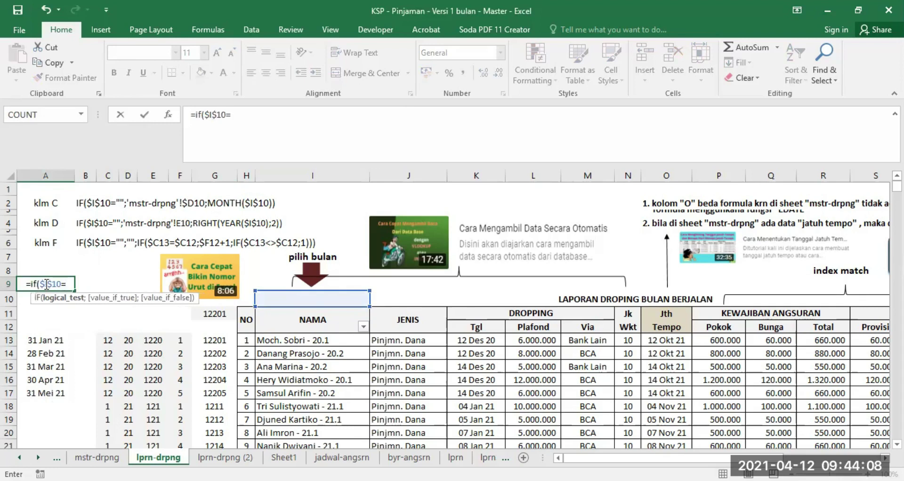
{"action": "type", "text": "\"\";"}
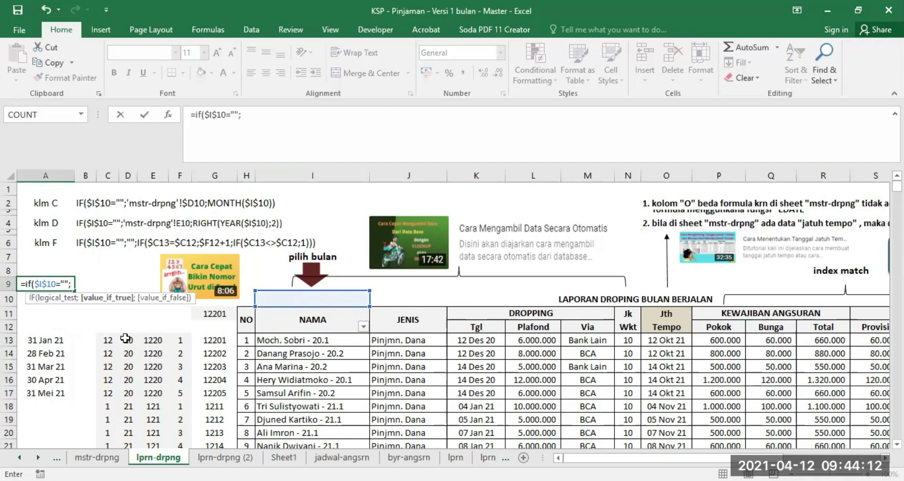
Add 'mstr-drpng'!E10 as the value-if-true argument of A9's IF formula, followed by a semicolon.
{"action": "left_click", "coordinate": [107, 458]}
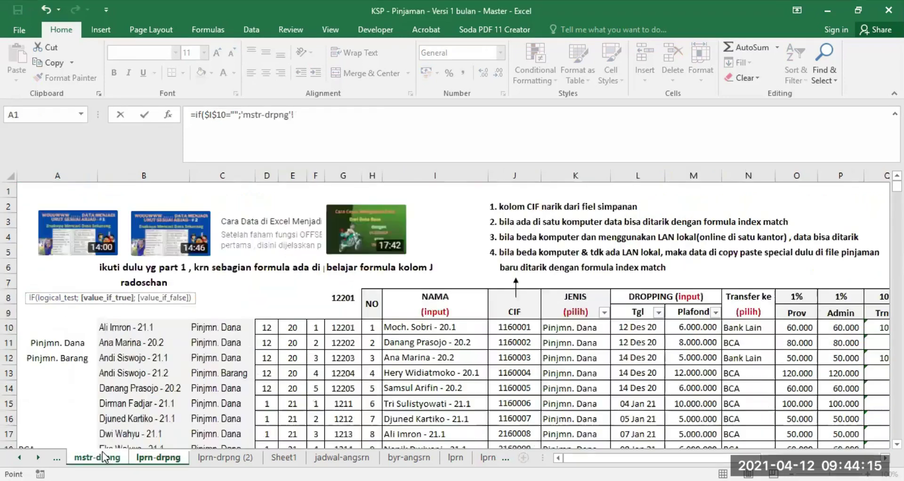
{"action": "left_click", "coordinate": [293, 329]}
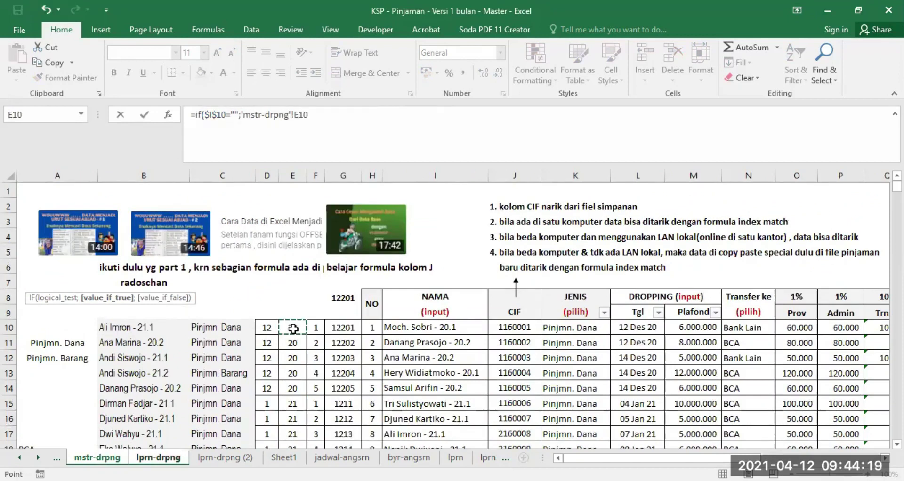
{"action": "left_click", "coordinate": [324, 118]}
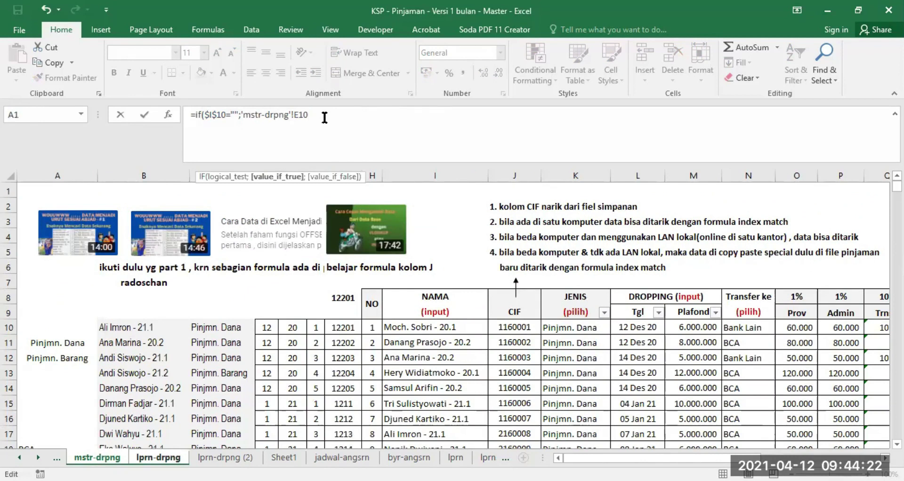
{"action": "type", "text": ";"}
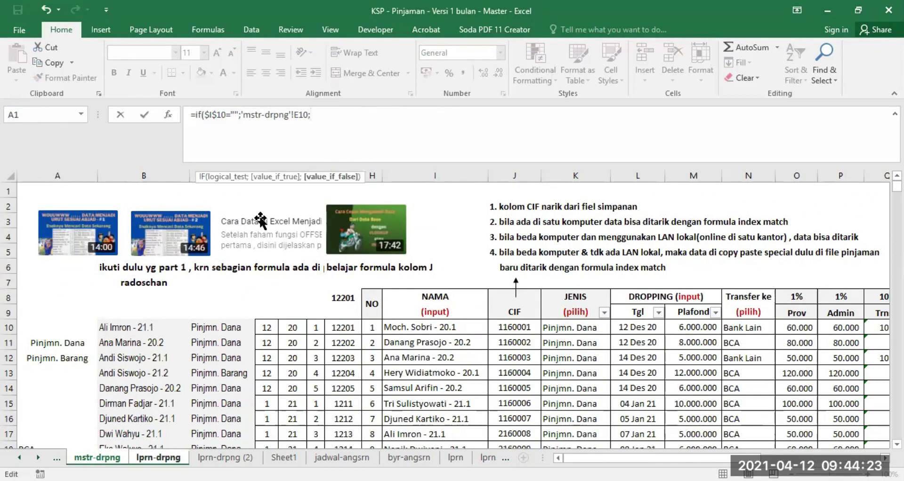
Return to the lprn-drpng sheet and delete the stray 'lprn-drpng'! reference from the formula, keeping the semicolon after E10.
{"action": "left_click", "coordinate": [162, 457]}
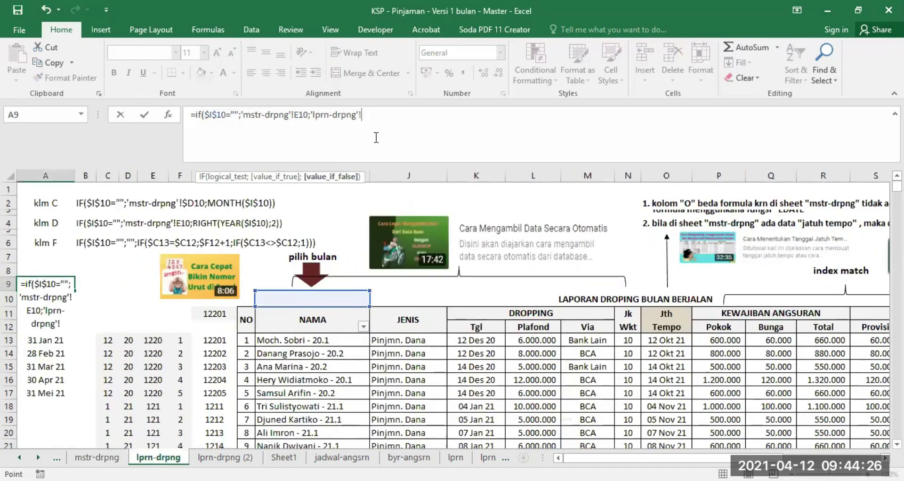
{"action": "key", "text": "BackSpace"}
{"action": "key", "text": "BackSpace"}
{"action": "key", "text": "BackSpace"}
{"action": "key", "text": "BackSpace"}
{"action": "key", "text": "BackSpace"}
{"action": "key", "text": "BackSpace"}
{"action": "key", "text": "BackSpace"}
{"action": "key", "text": "BackSpace"}
{"action": "key", "text": "BackSpace"}
{"action": "key", "text": "BackSpace"}
{"action": "key", "text": "BackSpace"}
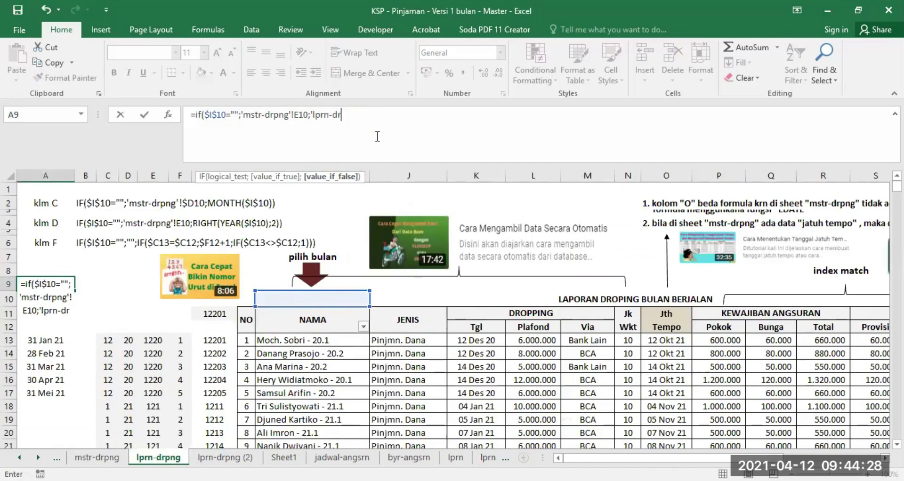
{"action": "key", "text": "BackSpace"}
{"action": "key", "text": "BackSpace"}
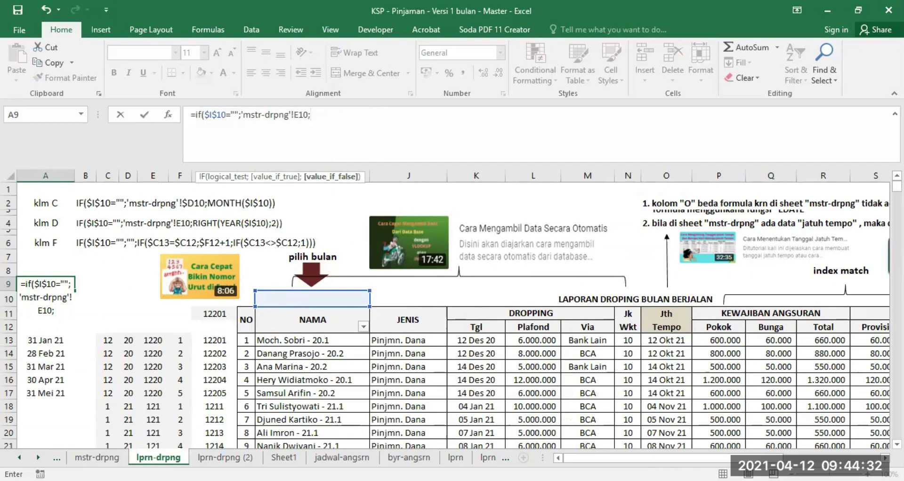
Complete A9's formula with year($I$10) as the value-if-false argument and commit it.
{"action": "type", "text": "year"}
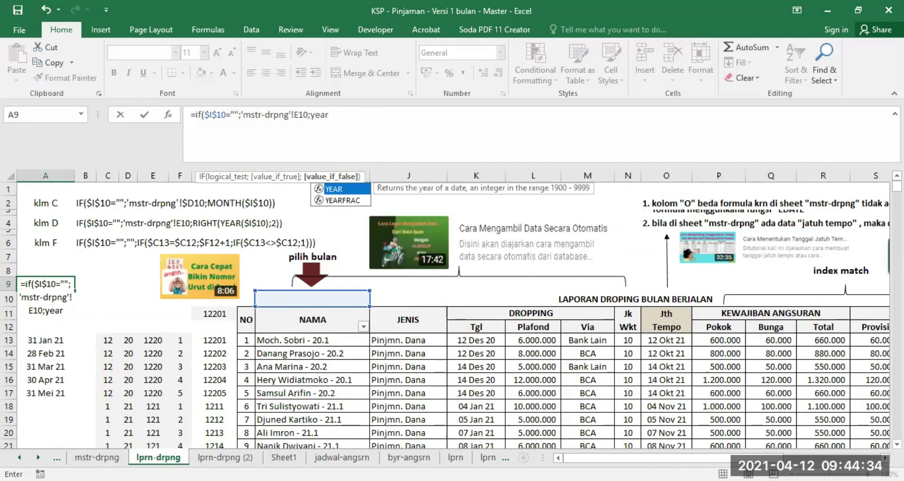
{"action": "type", "text": "(I10"}
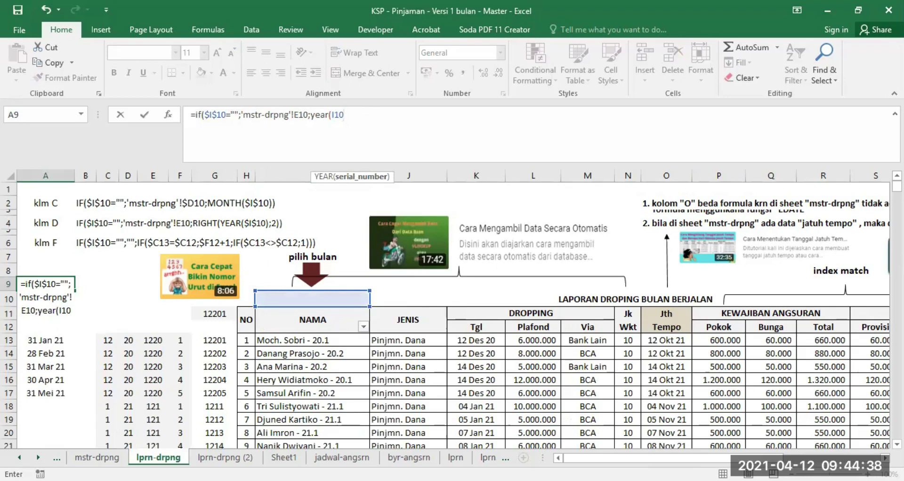
{"action": "key", "text": "F4"}
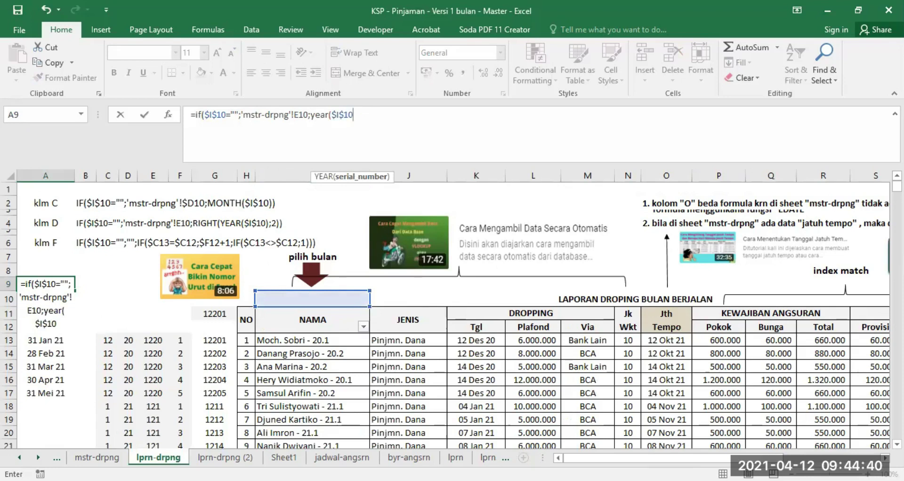
{"action": "key", "text": "Return"}
{"action": "key", "text": "Return"}
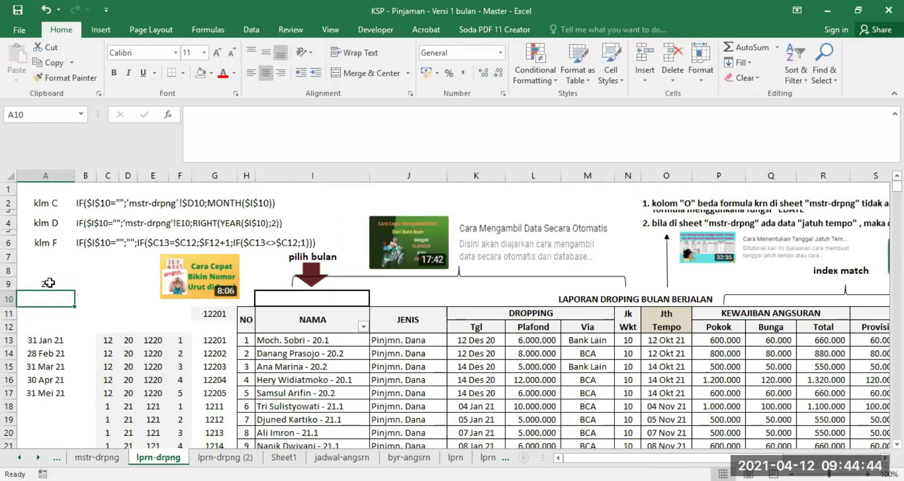
Choose 31 Jan 21 in the month selector I10 to test the year formula in A9.
{"action": "key", "text": "Up"}
{"action": "left_click", "coordinate": [350, 303]}
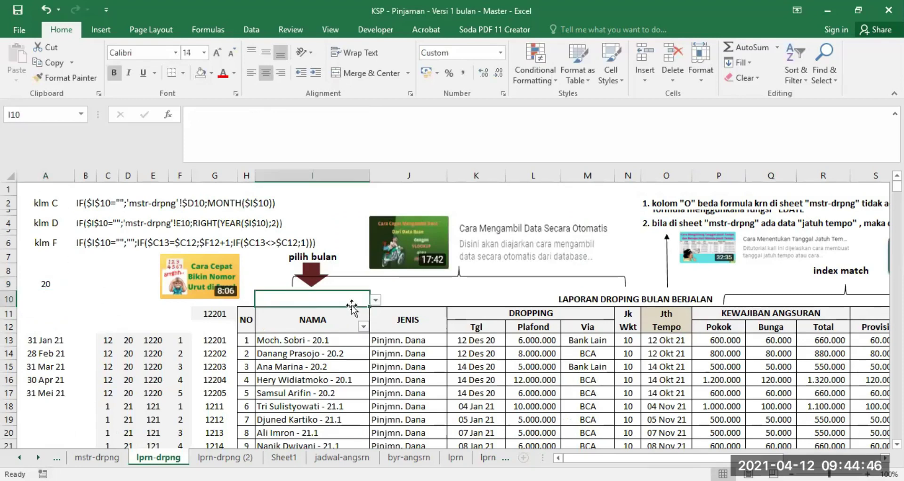
{"action": "left_click", "coordinate": [375, 299]}
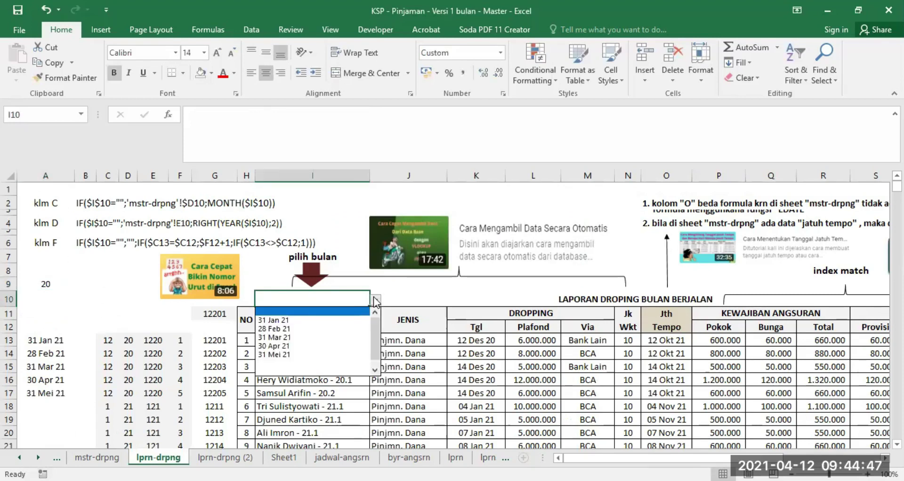
{"action": "left_click", "coordinate": [281, 321]}
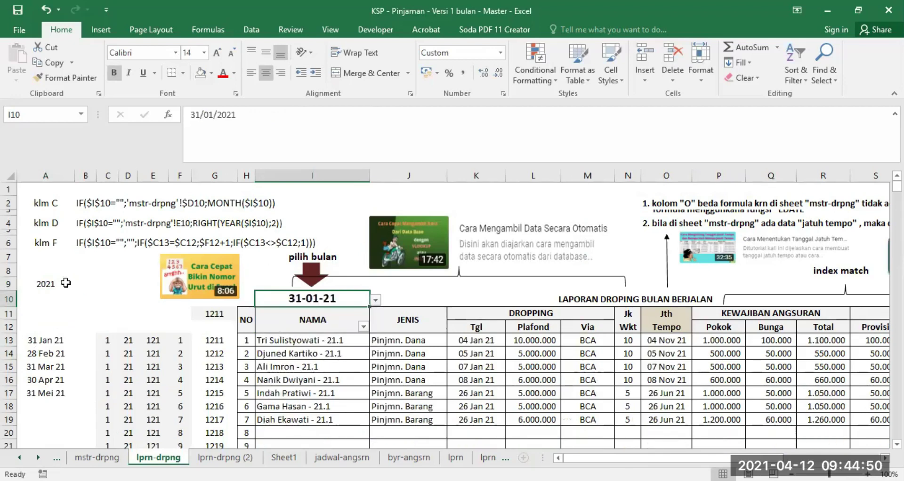
Examine the YEAR($I$10) portion of A9's formula, leaving the formula as it is.
{"action": "left_click", "coordinate": [49, 286]}
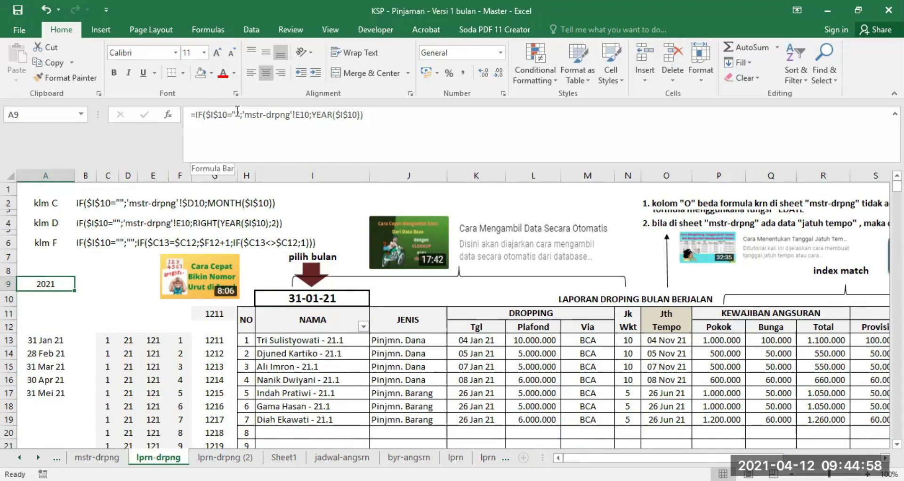
{"action": "left_click", "coordinate": [313, 114]}
{"action": "left_click_drag", "start_coordinate": [322, 112], "coordinate": [356, 111]}
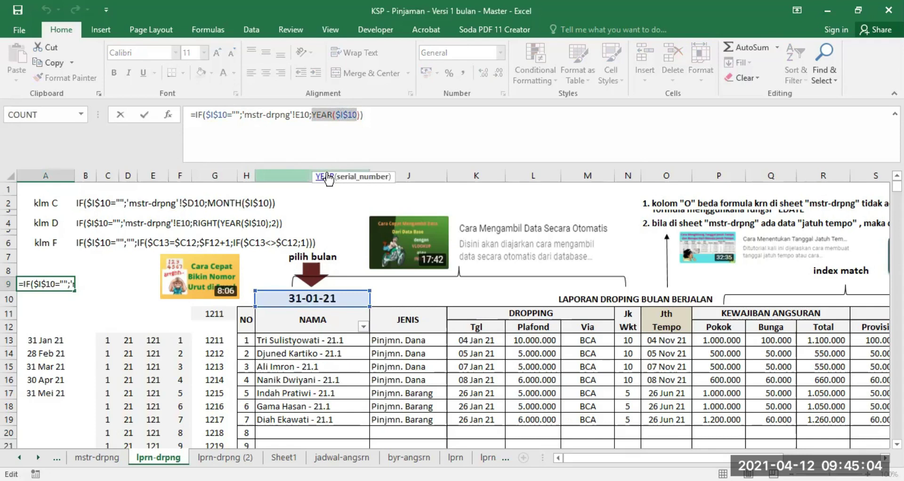
{"action": "key", "text": "ctrl+Return"}
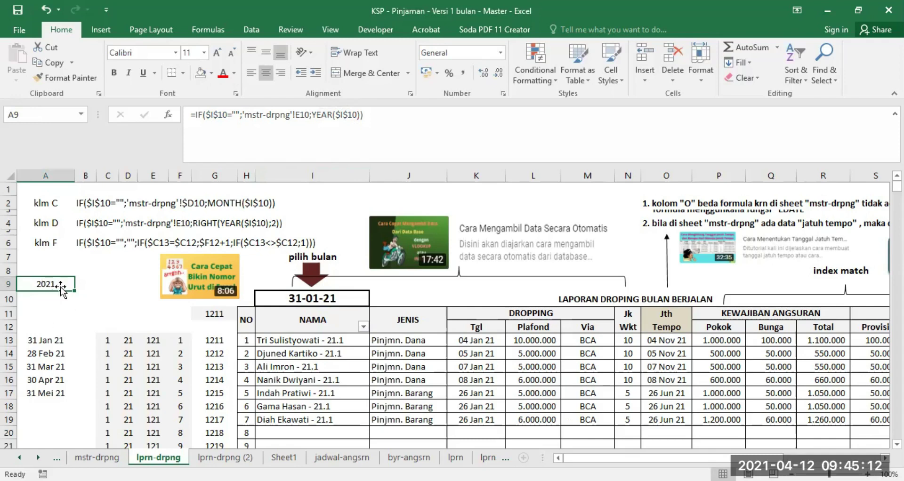
Wrap A9's year argument as RIGHT(YEAR($I$10);2) to return two digits and commit the formula.
{"action": "left_click", "coordinate": [312, 115]}
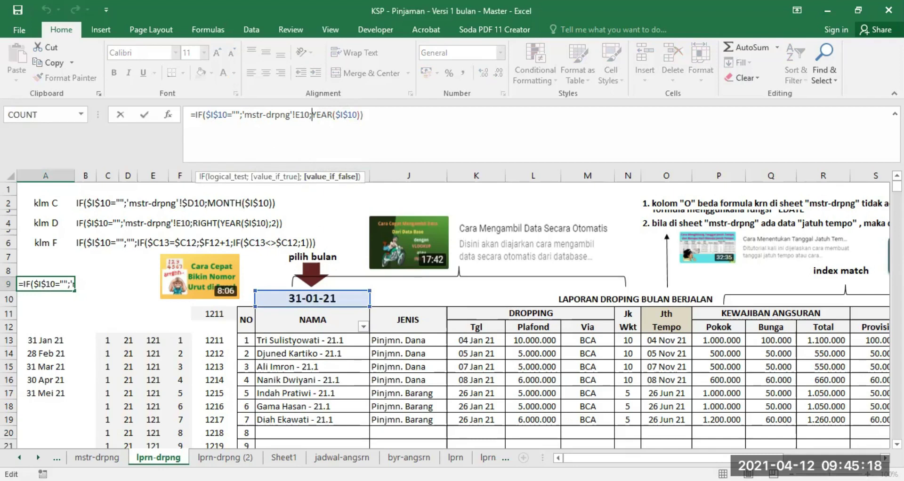
{"action": "type", "text": "R"}
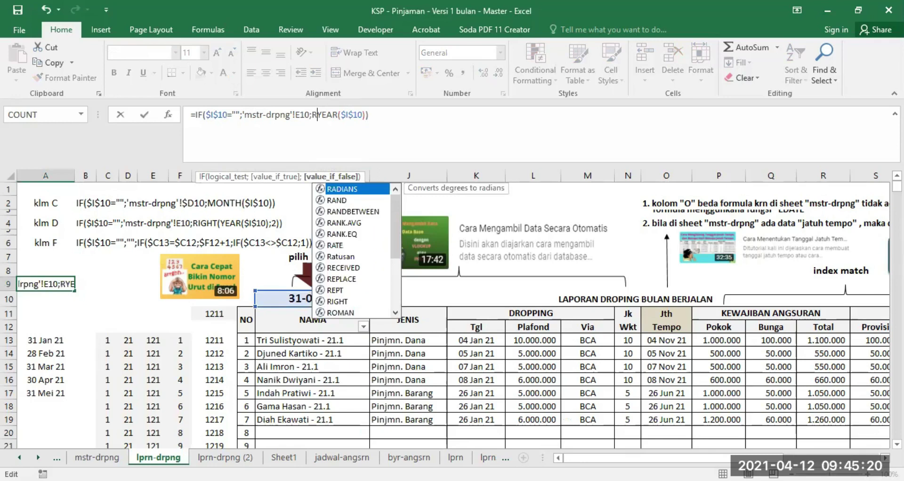
{"action": "type", "text": "IGHT("}
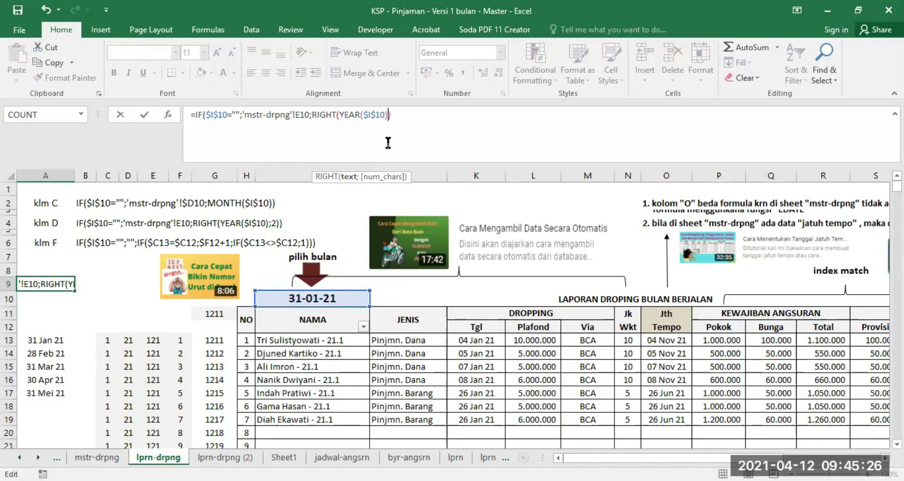
{"action": "type", "text": ";2"}
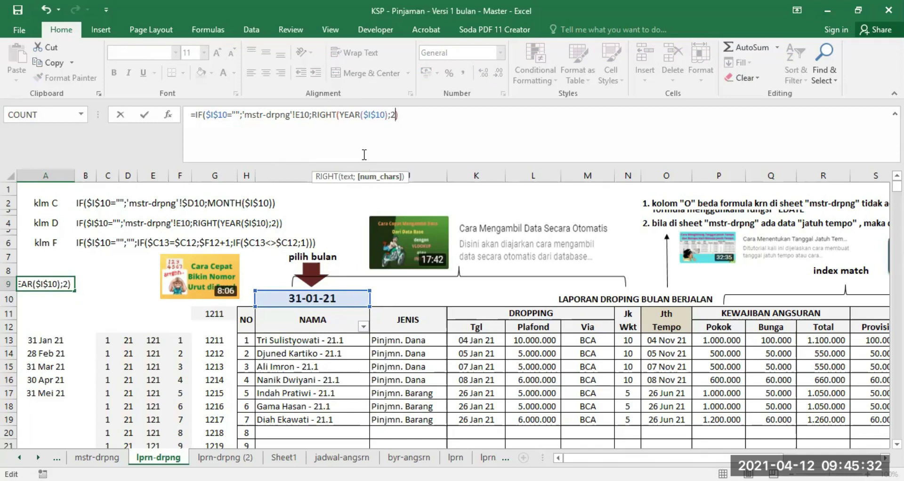
{"action": "key", "text": "Return"}
{"action": "key", "text": "Return"}
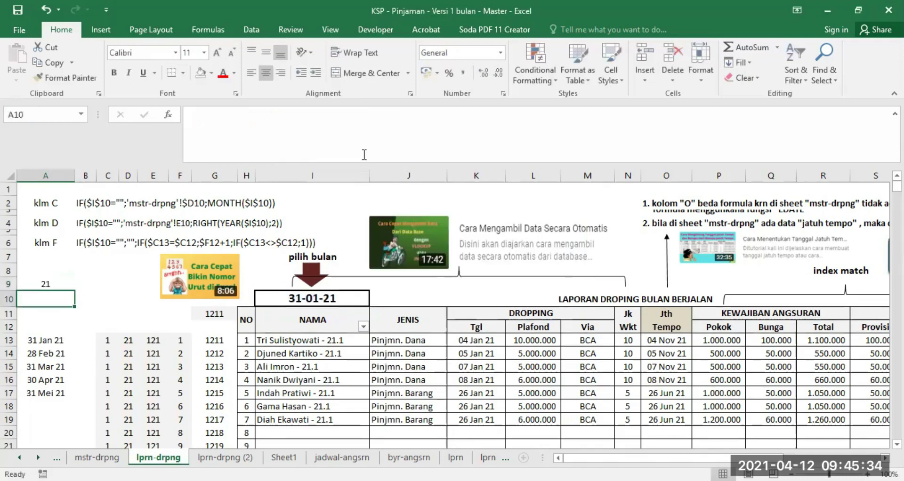
Compare A9's finished formula with the year formula in D13 and review the month formula in C13.
{"action": "left_click", "coordinate": [50, 284]}
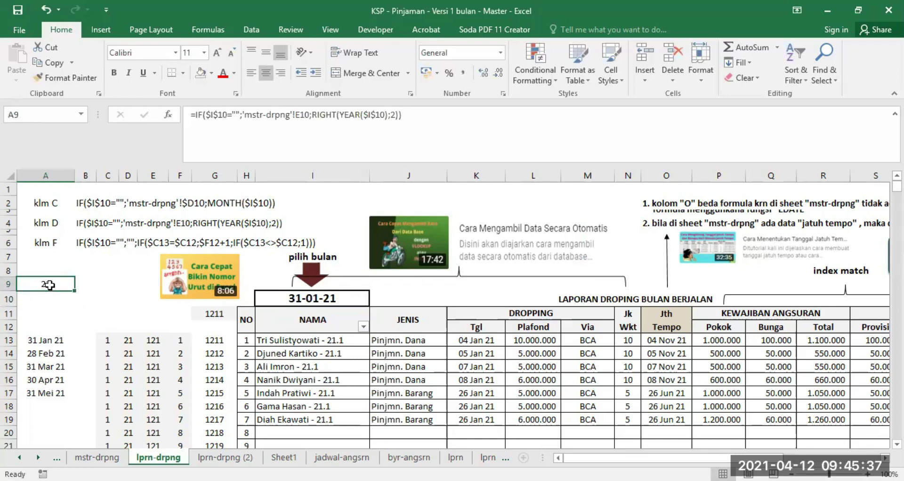
{"action": "left_click", "coordinate": [129, 342]}
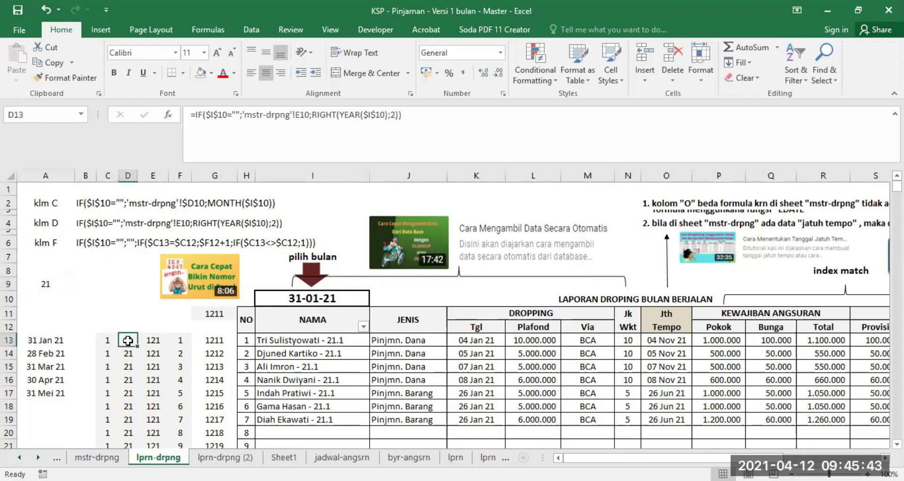
{"action": "left_click", "coordinate": [100, 222]}
{"action": "left_click", "coordinate": [104, 341]}
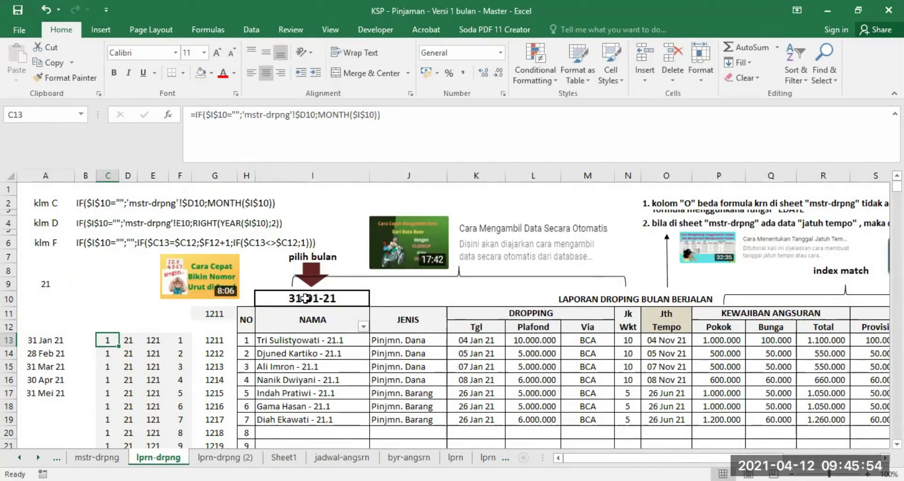
Clear the month selected in I10 to test the formulas with an empty selector.
{"action": "left_click", "coordinate": [311, 301]}
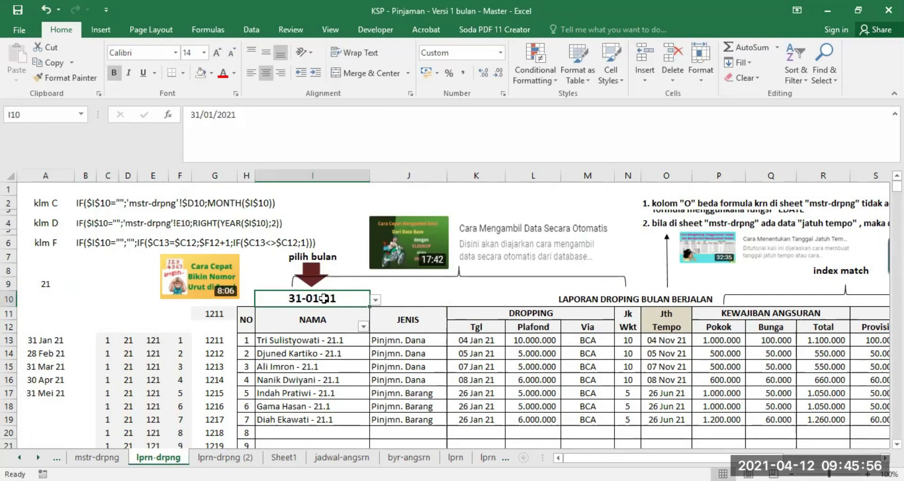
{"action": "left_click", "coordinate": [104, 340]}
{"action": "left_click", "coordinate": [313, 298]}
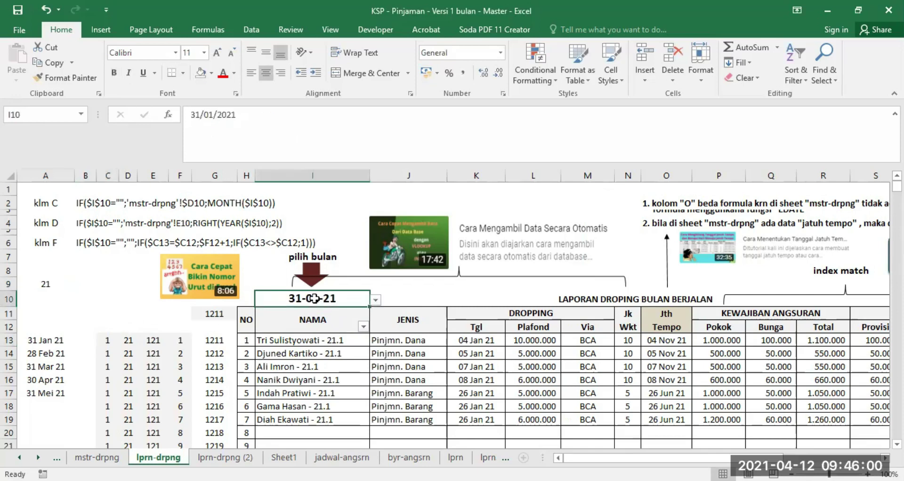
{"action": "key", "text": "Delete"}
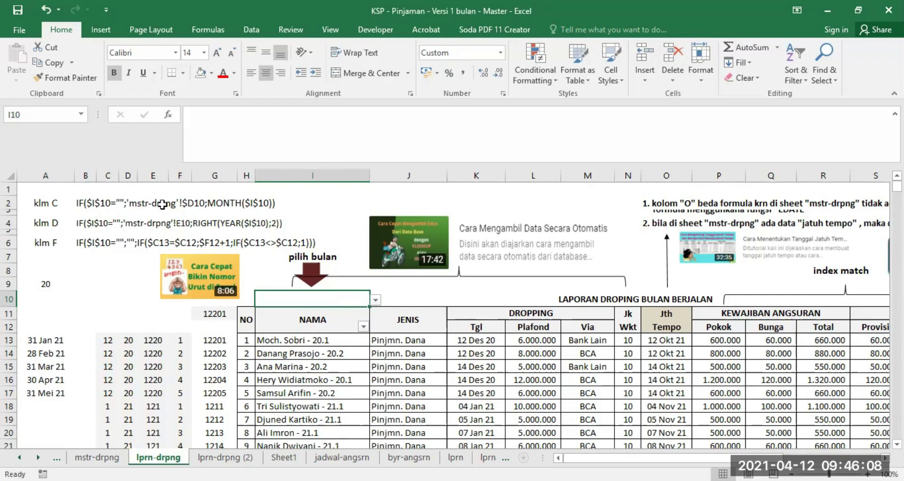
Review the joining formula in E13 and delete the practice formula from A9.
{"action": "left_click", "coordinate": [153, 174]}
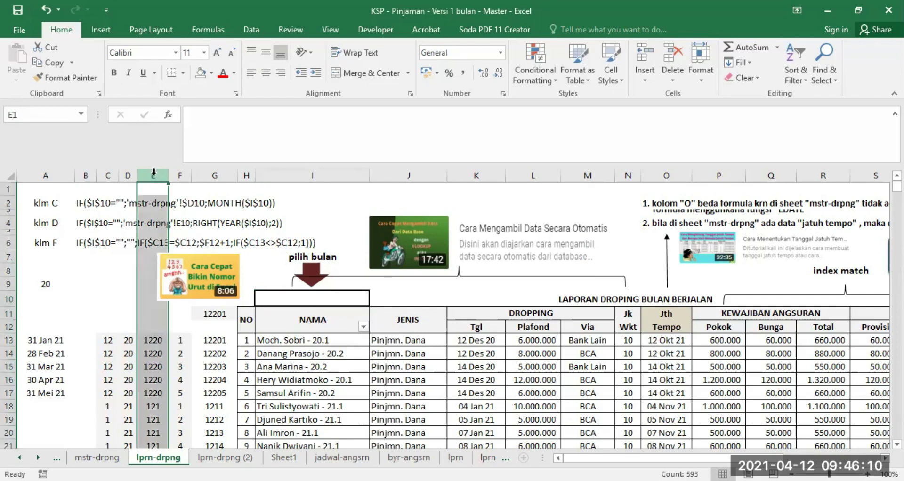
{"action": "left_click", "coordinate": [150, 340]}
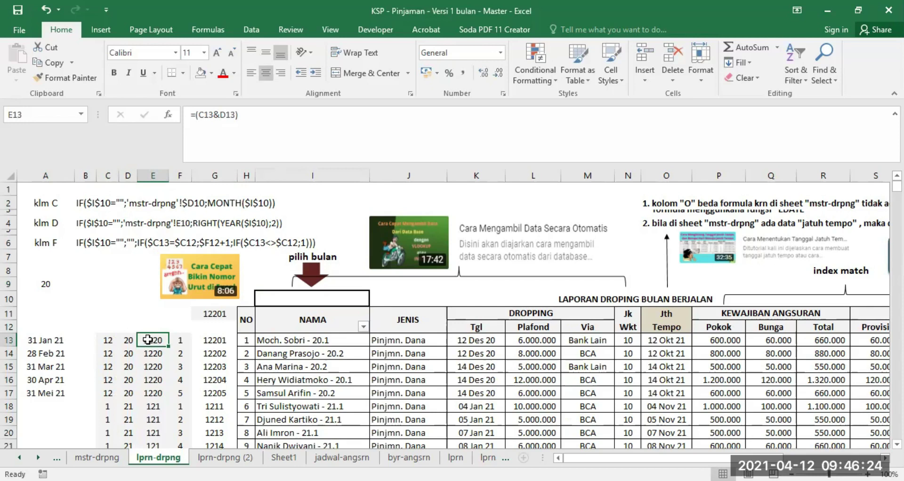
{"action": "left_click", "coordinate": [45, 283]}
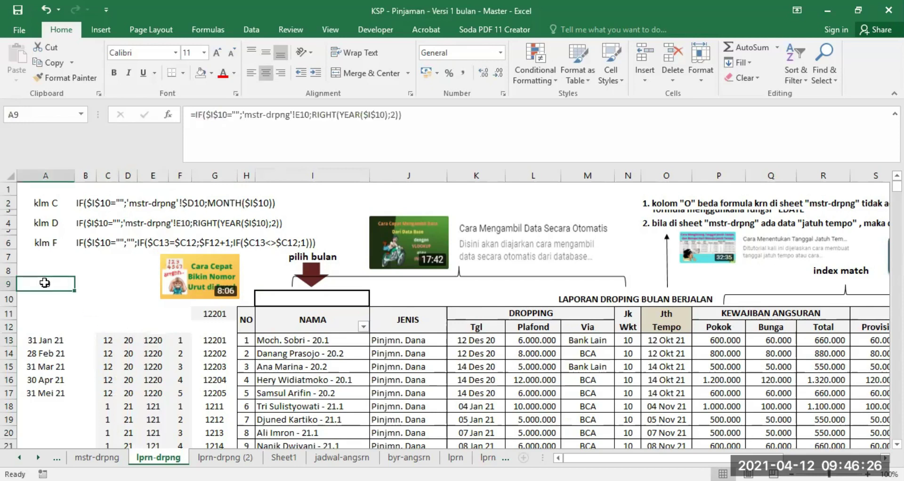
{"action": "key", "text": "Delete"}
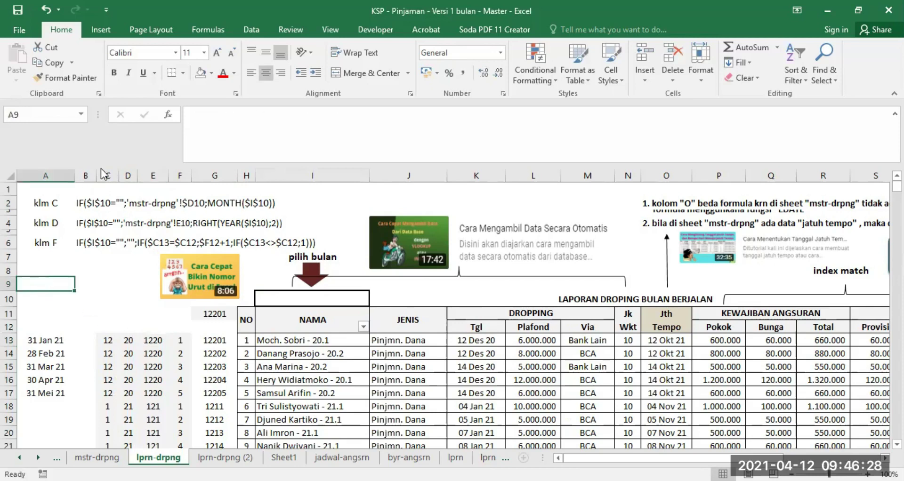
Review the column C and D formula notes, and examine the numbering formula in F13 against month cell C13.
{"action": "left_click_drag", "start_coordinate": [41, 202], "coordinate": [288, 225]}
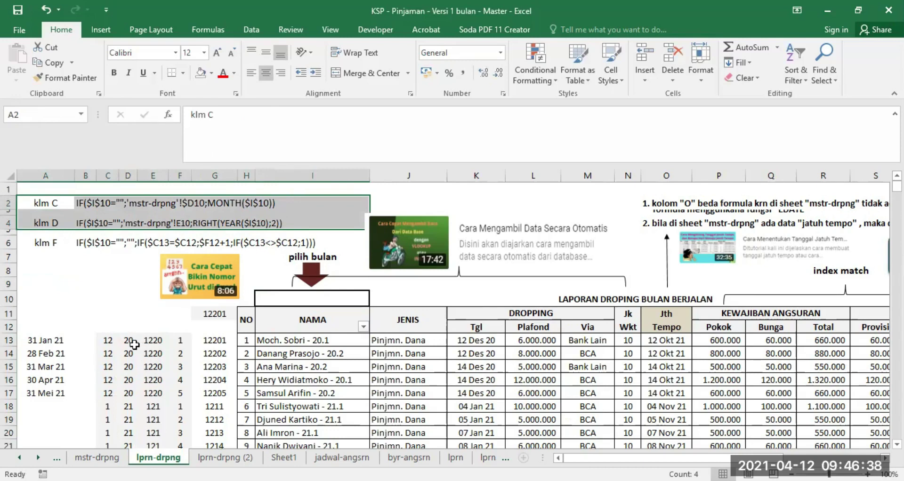
{"action": "left_click", "coordinate": [181, 338]}
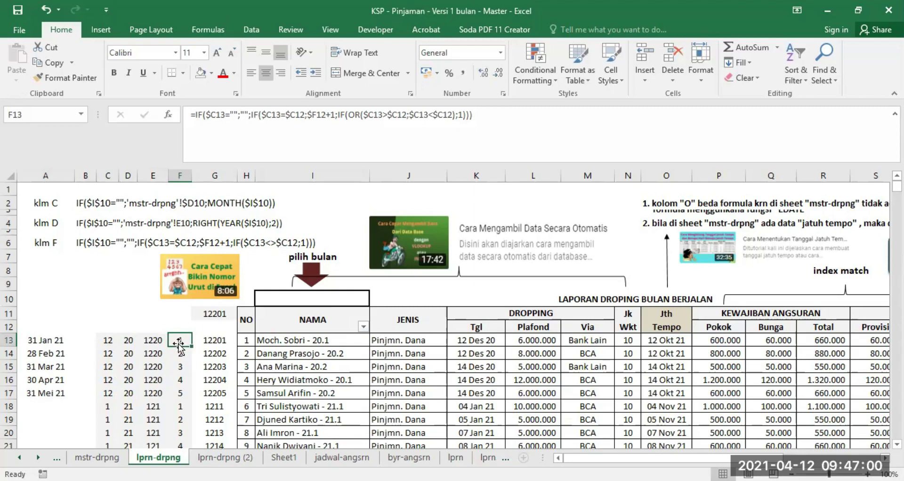
{"action": "left_click", "coordinate": [109, 340]}
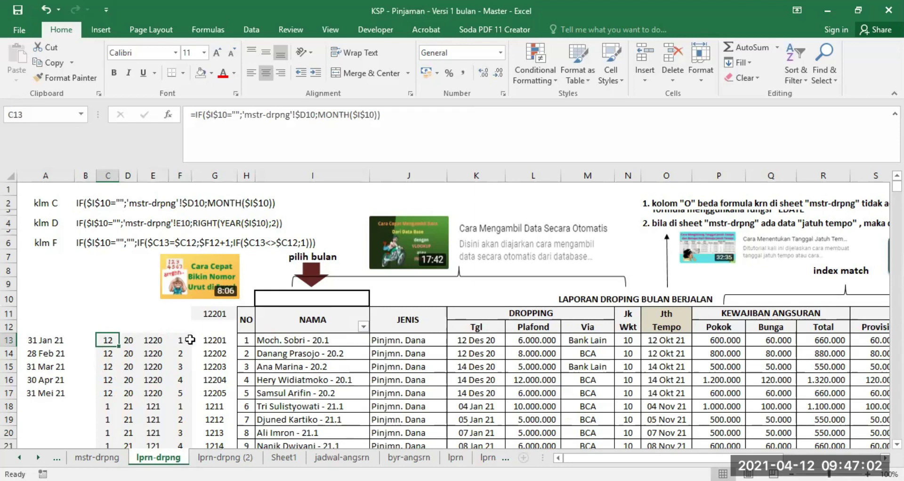
{"action": "left_click", "coordinate": [181, 340]}
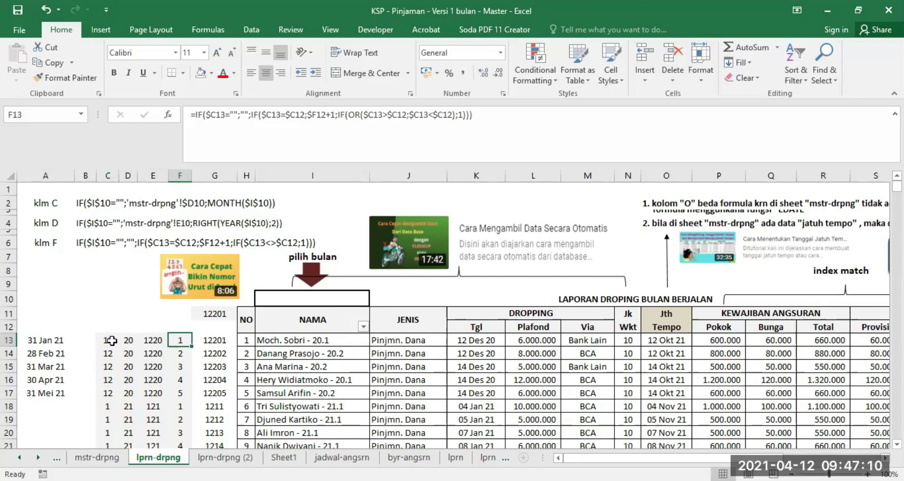
{"action": "left_click", "coordinate": [180, 353]}
{"action": "left_click", "coordinate": [179, 339]}
{"action": "left_click_drag", "start_coordinate": [179, 339], "coordinate": [181, 355]}
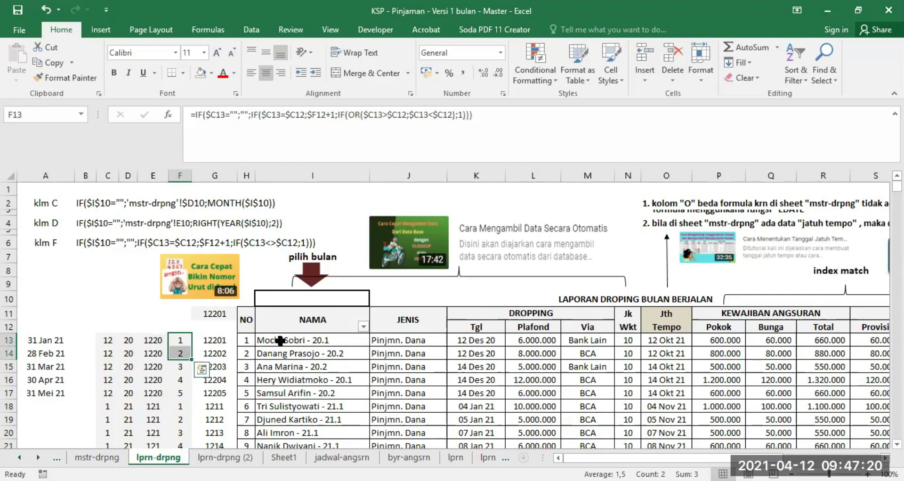
{"action": "left_click", "coordinate": [181, 341]}
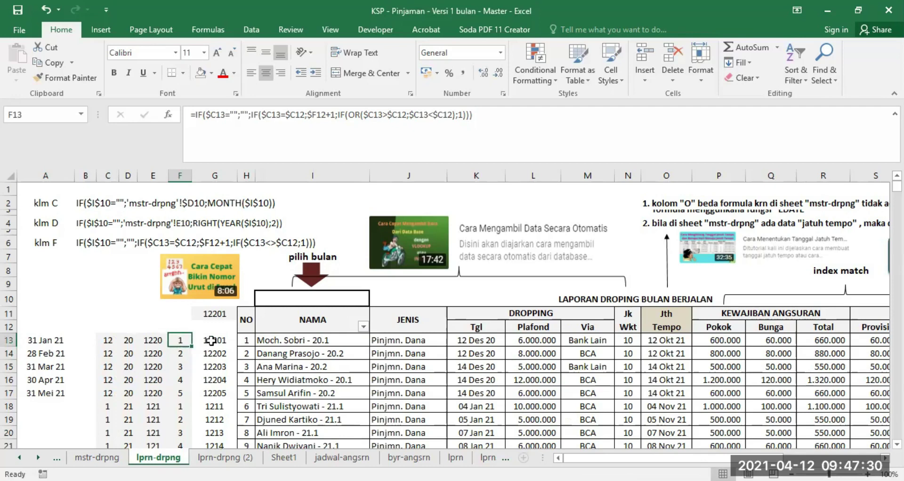
Compare the numbering formula in F14 with the one in F48 and its month cell C48.
{"action": "left_click", "coordinate": [181, 353]}
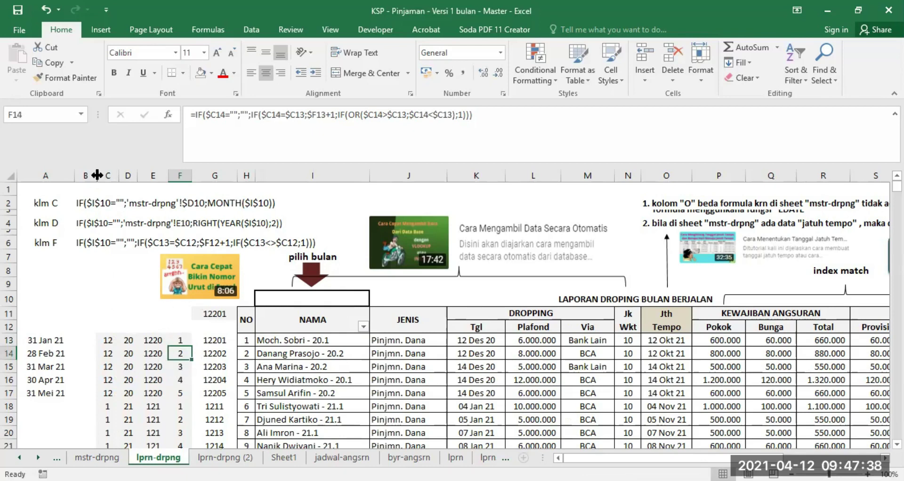
{"action": "left_click", "coordinate": [10, 353]}
{"action": "left_click", "coordinate": [180, 353]}
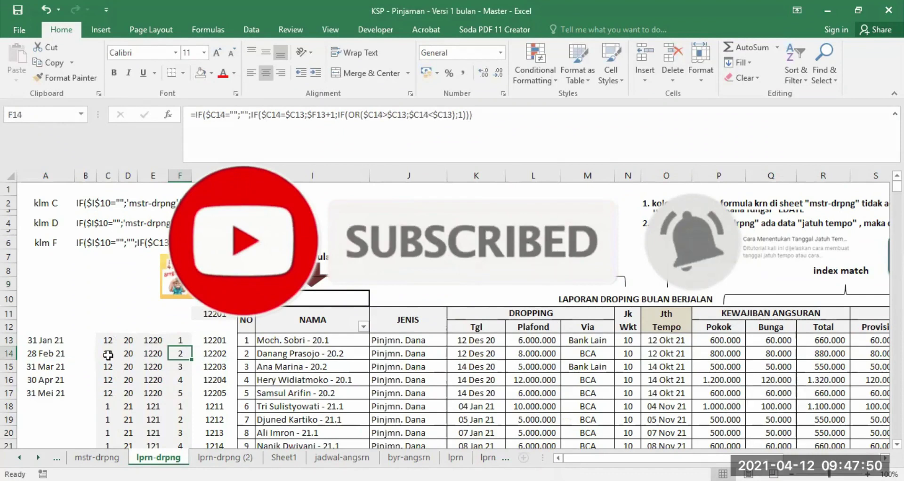
{"action": "scroll", "coordinate": [162, 376], "scroll_direction": "down", "scroll_amount": 12}
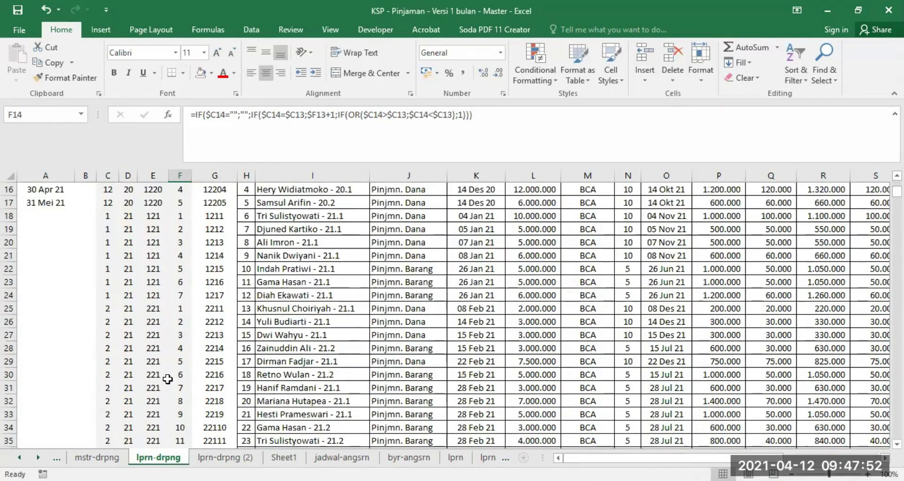
{"action": "left_click", "coordinate": [107, 335]}
{"action": "left_click", "coordinate": [180, 336]}
{"action": "scroll", "coordinate": [179, 336], "scroll_direction": "up", "scroll_amount": 12}
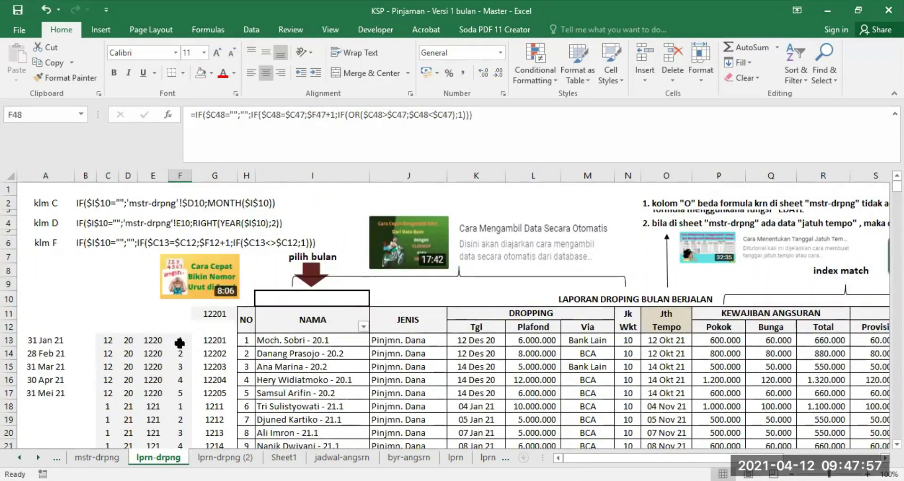
Examine the blank test IF($C14="";""; at the start of F14's formula.
{"action": "left_click", "coordinate": [180, 353]}
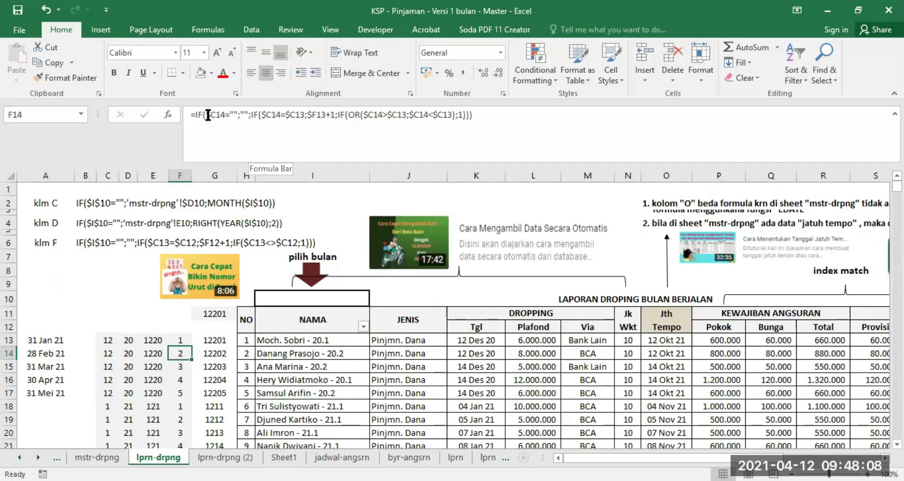
{"action": "left_click_drag", "start_coordinate": [195, 115], "coordinate": [250, 115]}
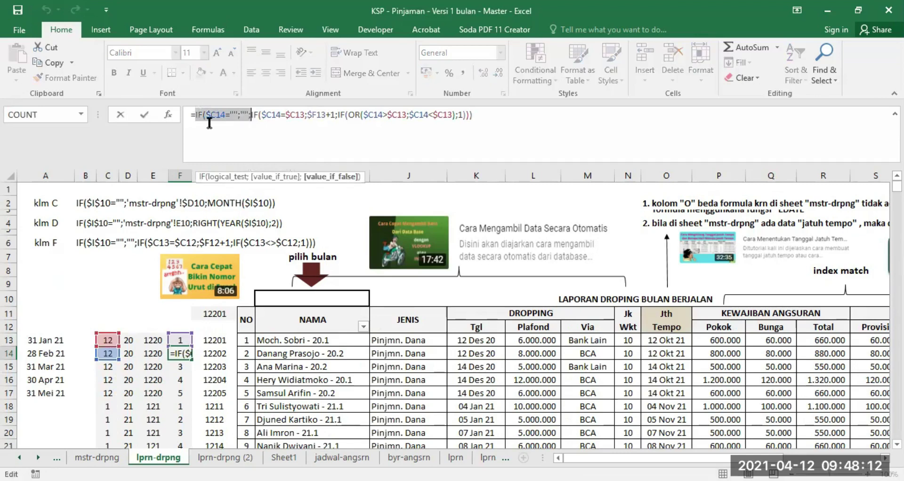
{"action": "left_click", "coordinate": [248, 115]}
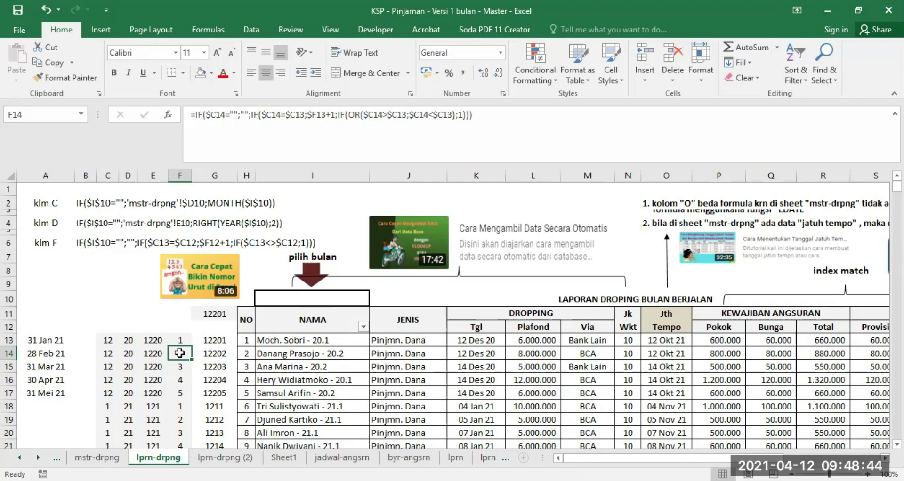
Examine the nested IF($C14=$C13;$F13+1 part of F14's formula and leave the formula unchanged.
{"action": "key", "text": "F2"}
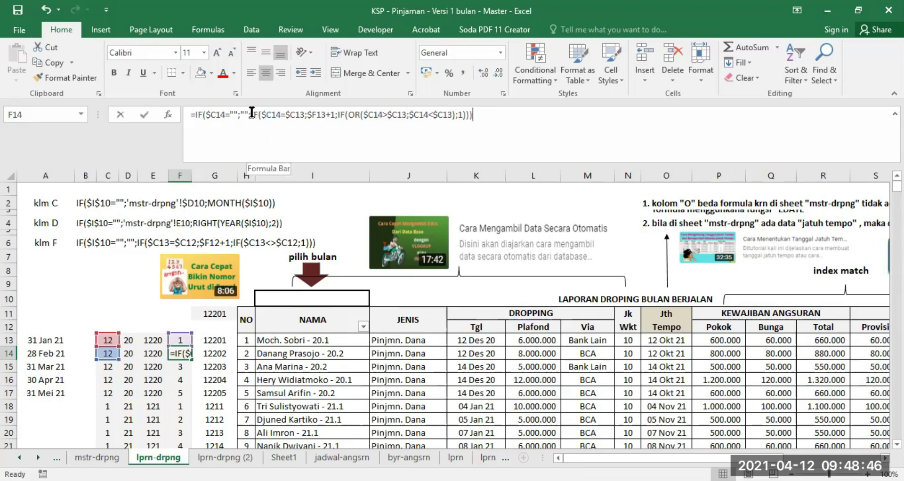
{"action": "left_click_drag", "start_coordinate": [251, 114], "coordinate": [305, 115]}
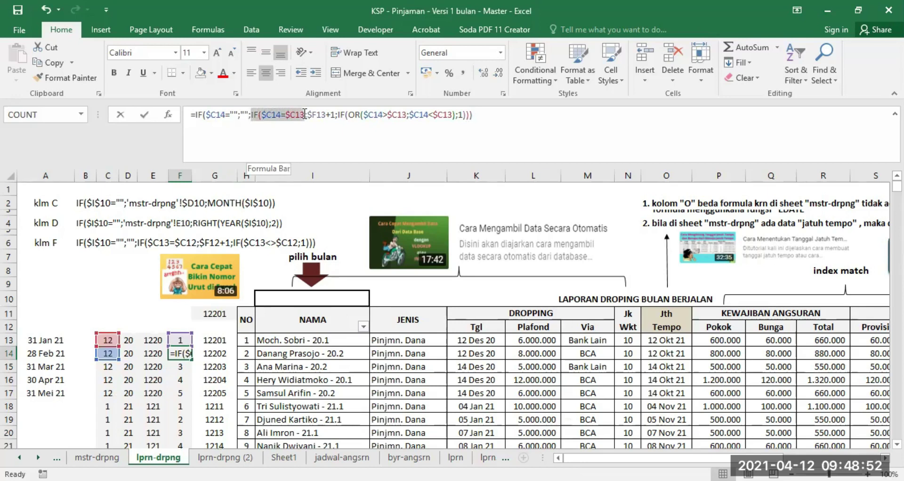
{"action": "left_click_drag", "start_coordinate": [306, 114], "coordinate": [327, 114]}
{"action": "left_click_drag", "start_coordinate": [328, 114], "coordinate": [333, 113]}
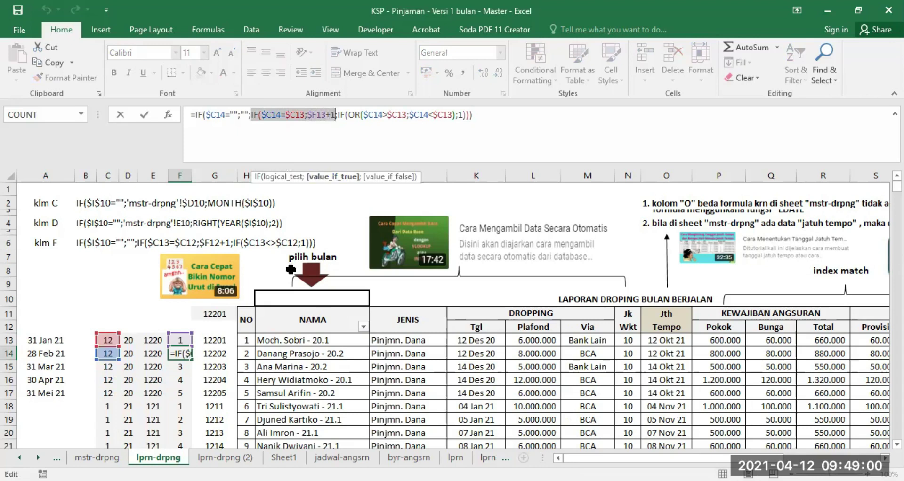
{"action": "key", "text": "Escape"}
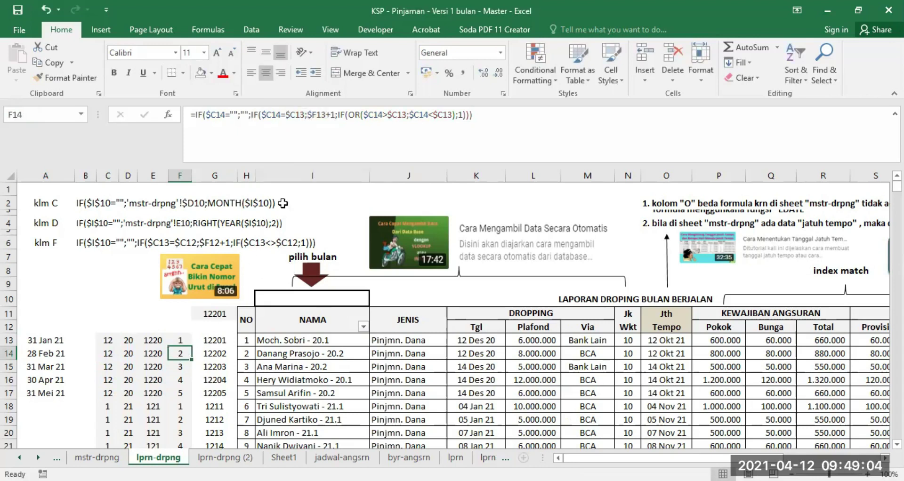
In F14's last nested IF, remove the OR function and change the first comparison to $C14<>$C13.
{"action": "left_click", "coordinate": [339, 114]}
{"action": "left_click_drag", "start_coordinate": [337, 114], "coordinate": [345, 114]}
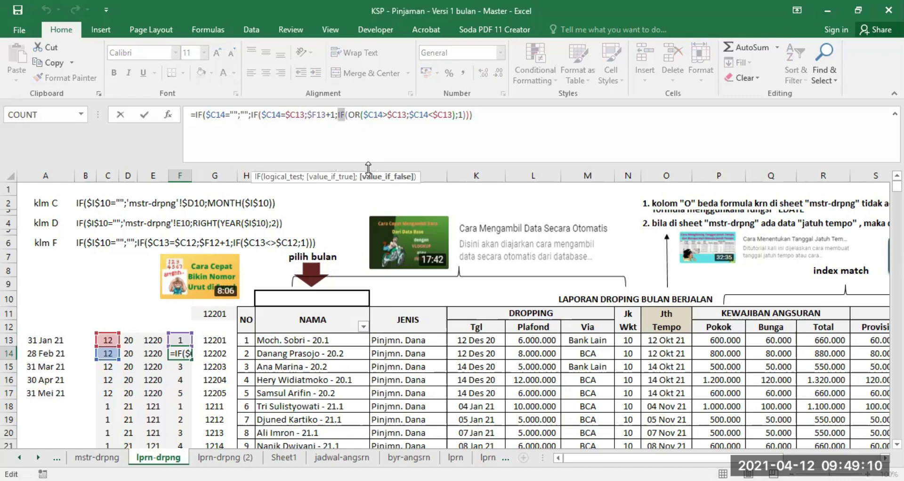
{"action": "key", "text": "Right"}
{"action": "key", "text": "Right"}
{"action": "key", "text": "Delete"}
{"action": "key", "text": "Delete"}
{"action": "key", "text": "Delete"}
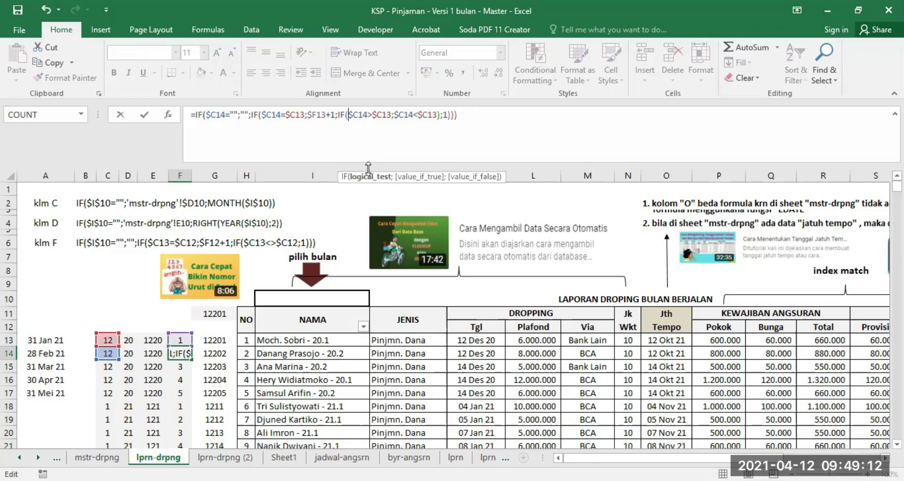
{"action": "key", "text": "Right"}
{"action": "key", "text": "Right"}
{"action": "key", "text": "Right"}
{"action": "key", "text": "Right"}
{"action": "type", "text": "<"}
{"action": "key", "text": "Right"}
{"action": "key", "text": "Right"}
{"action": "key", "text": "Right"}
{"action": "key", "text": "Right"}
{"action": "key", "text": "Right"}
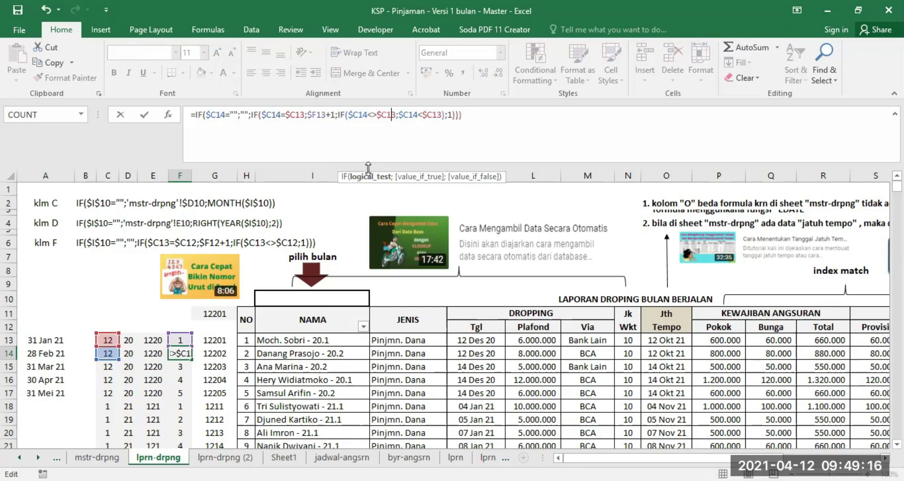
Remove the second comparison from F14's last IF so the formula reads =IF($C14="";"";IF($C14=$C13;$F13+1;IF($C14<>$C13;1))).
{"action": "key", "text": "Delete"}
{"action": "key", "text": "Delete"}
{"action": "key", "text": "Delete"}
{"action": "key", "text": "Delete"}
{"action": "key", "text": "Delete"}
{"action": "key", "text": "Delete"}
{"action": "key", "text": "Delete"}
{"action": "key", "text": "Delete"}
{"action": "key", "text": "Delete"}
{"action": "key", "text": "Delete"}
{"action": "key", "text": "Delete"}
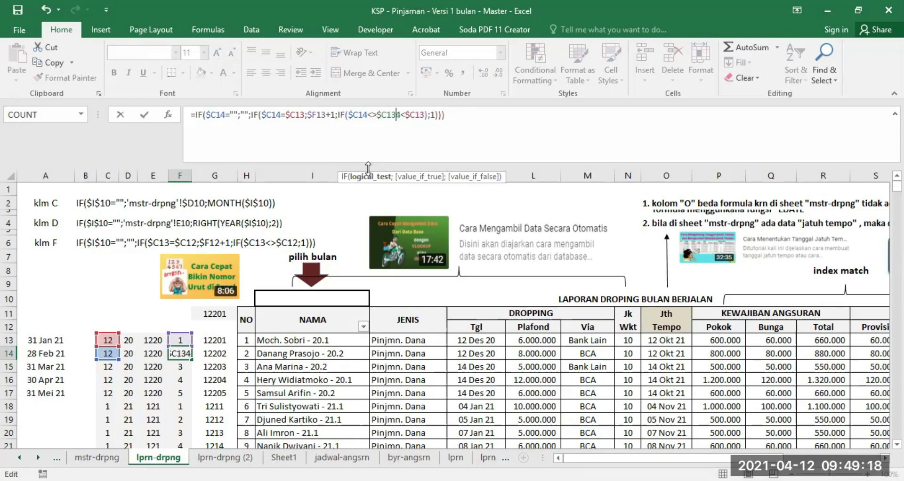
{"action": "key", "text": "Delete"}
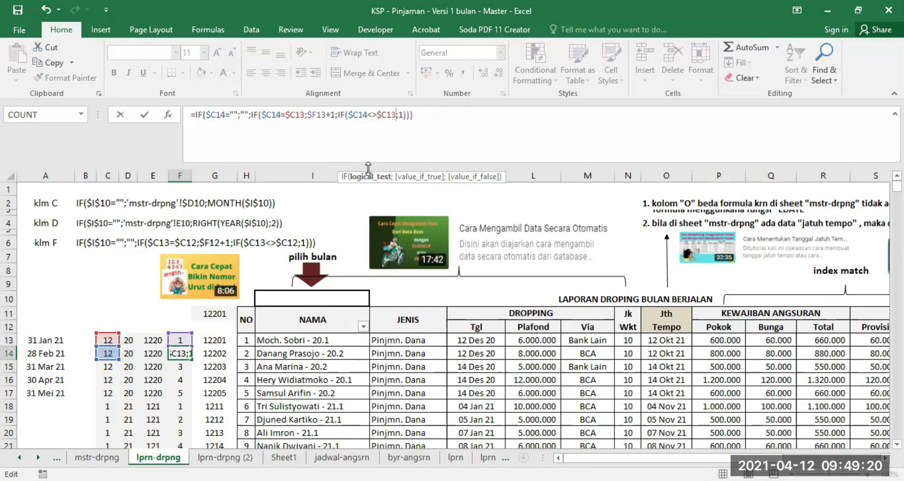
{"action": "key", "text": "Return"}
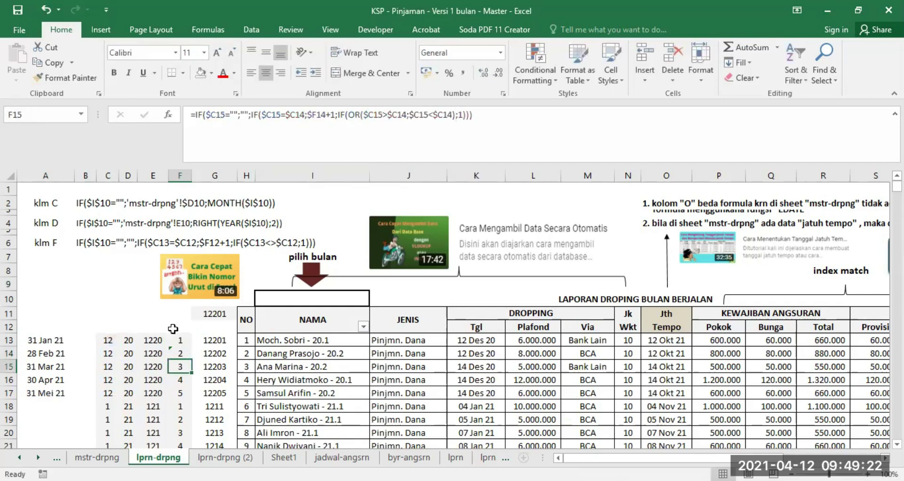
Examine the nested IF part of F14's simplified numbering formula and leave it unchanged.
{"action": "left_click", "coordinate": [182, 354]}
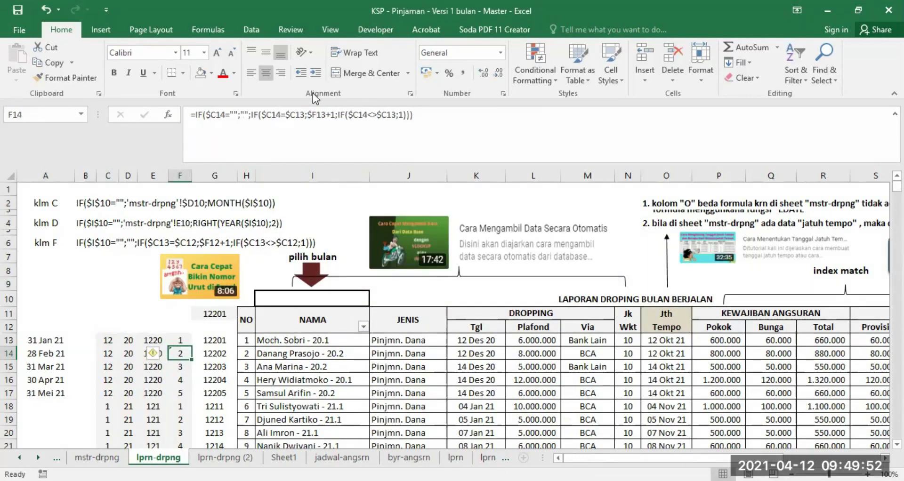
{"action": "left_click_drag", "start_coordinate": [251, 114], "coordinate": [399, 116]}
{"action": "key", "text": "Escape"}
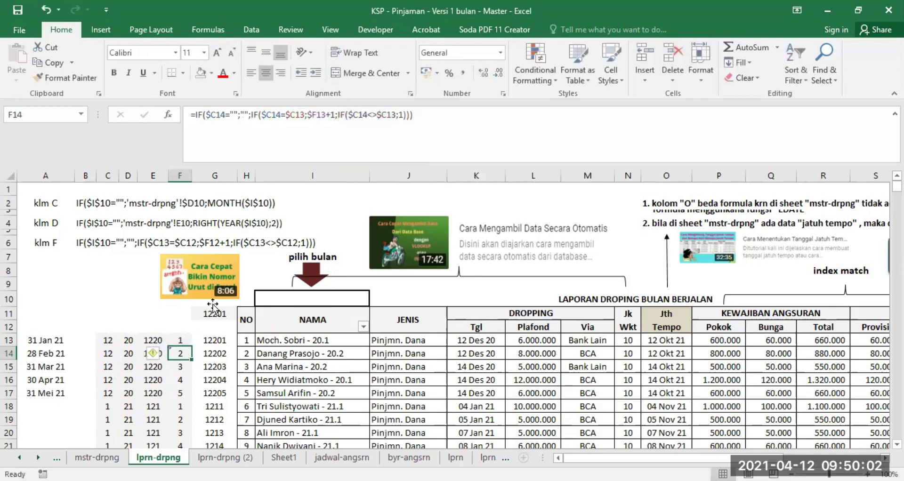
Copy F14's numbering formula into F13 and fill it down the rest of column F.
{"action": "right_click", "coordinate": [180, 352]}
{"action": "left_click", "coordinate": [244, 91]}
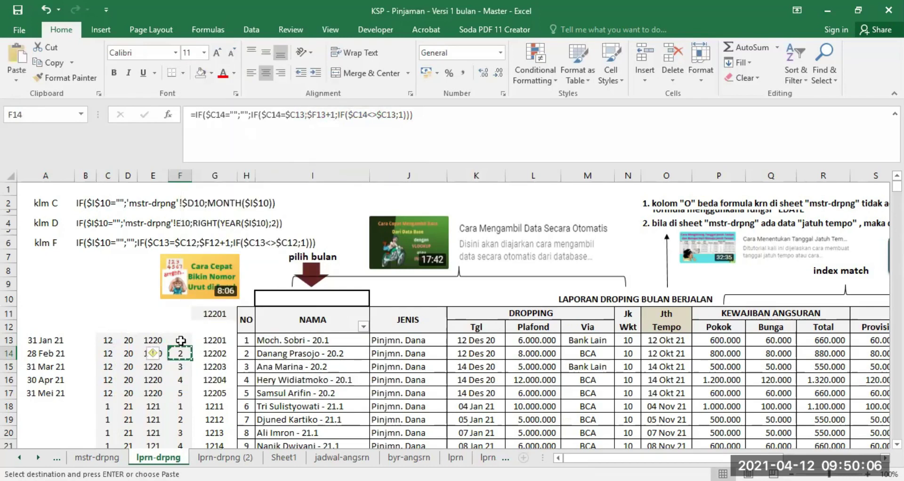
{"action": "left_click", "coordinate": [181, 340]}
{"action": "key", "text": "Return"}
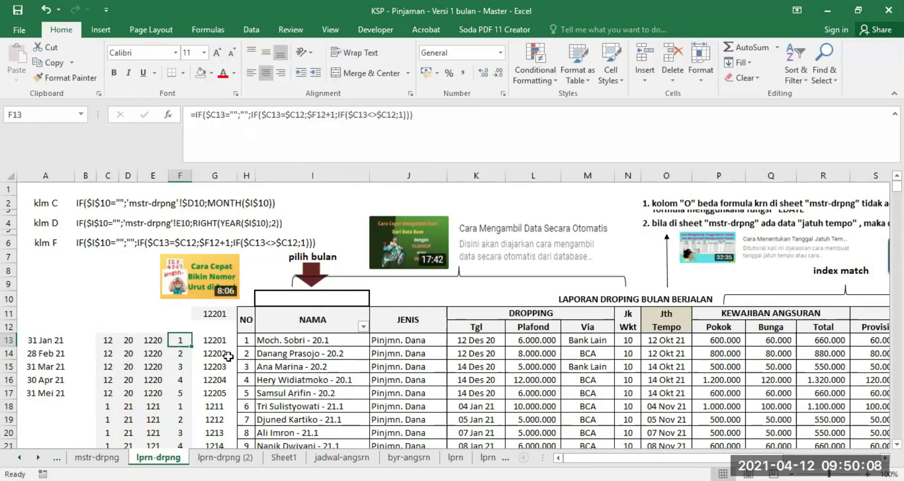
{"action": "double_click", "coordinate": [193, 346]}
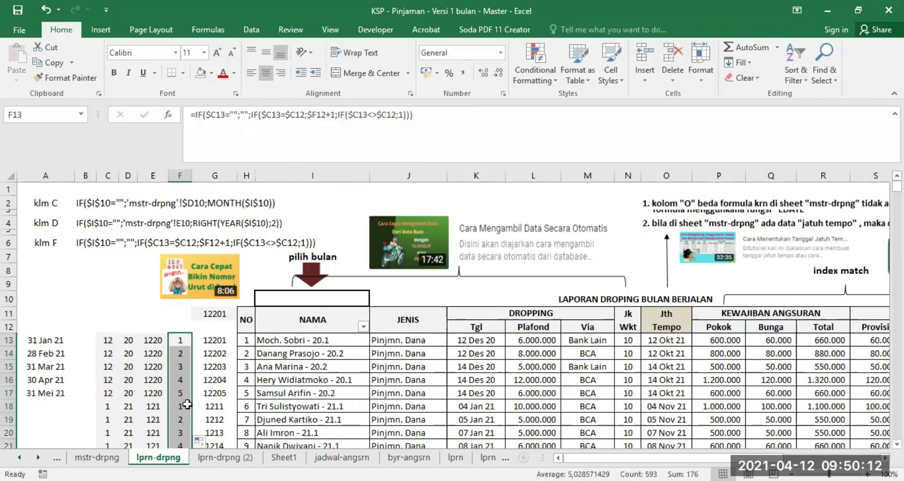
Check the numbering formula in F18 against month cell C18, where the month changes.
{"action": "scroll", "coordinate": [205, 374], "scroll_direction": "down", "scroll_amount": 1}
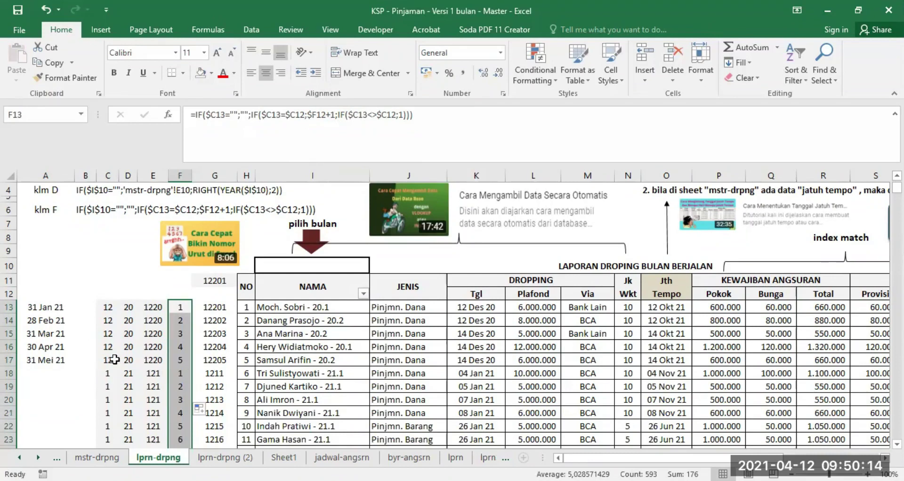
{"action": "left_click", "coordinate": [107, 373]}
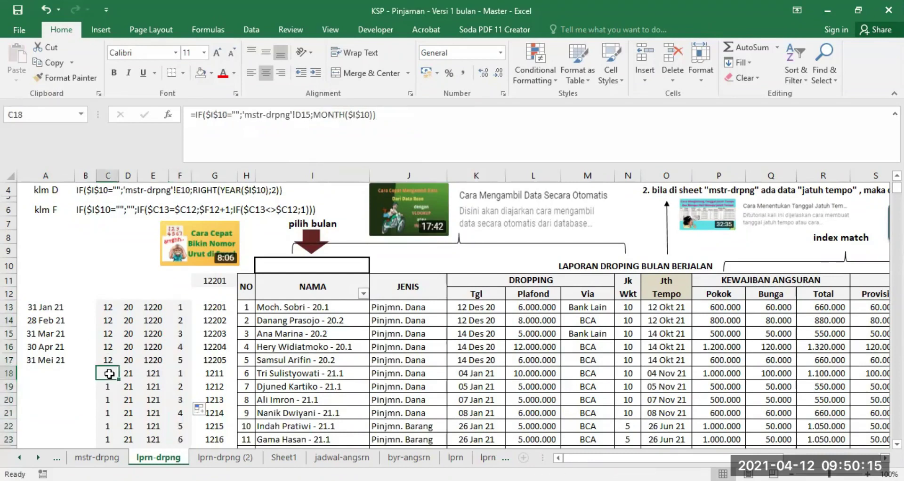
{"action": "left_click", "coordinate": [179, 371]}
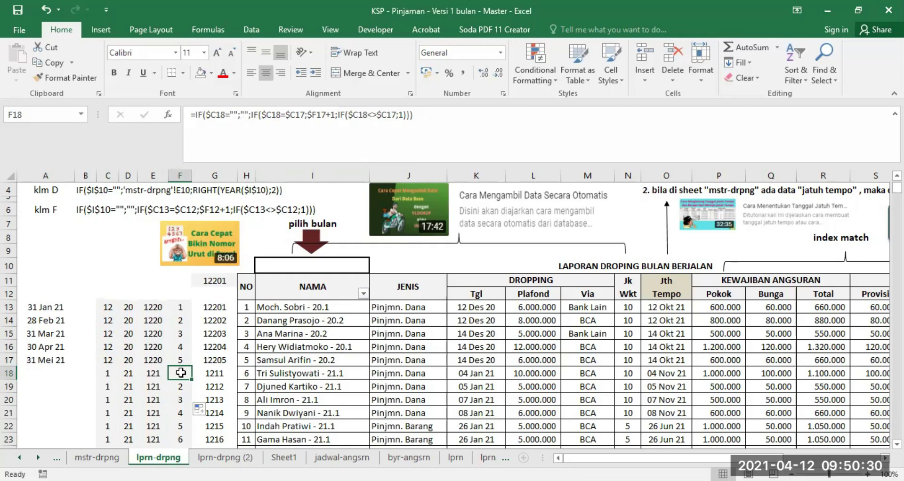
{"action": "scroll", "coordinate": [181, 372], "scroll_direction": "up", "scroll_amount": 1}
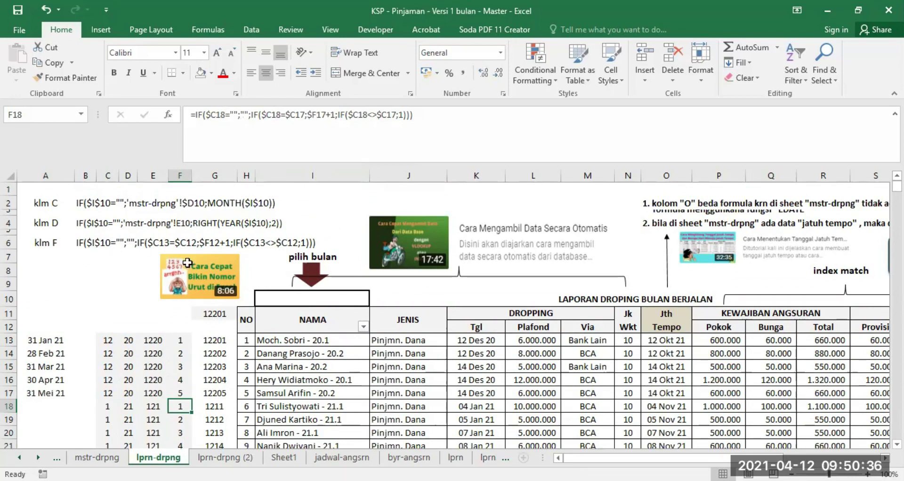
Examine the key formula =E13&F13 in G13 and the month-year join =(C13&D13) in E13.
{"action": "left_click", "coordinate": [217, 340]}
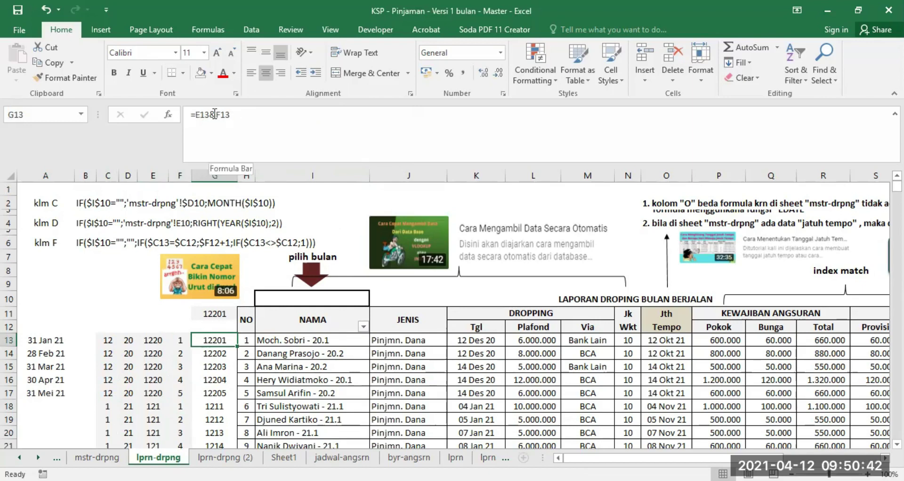
{"action": "left_click", "coordinate": [152, 340]}
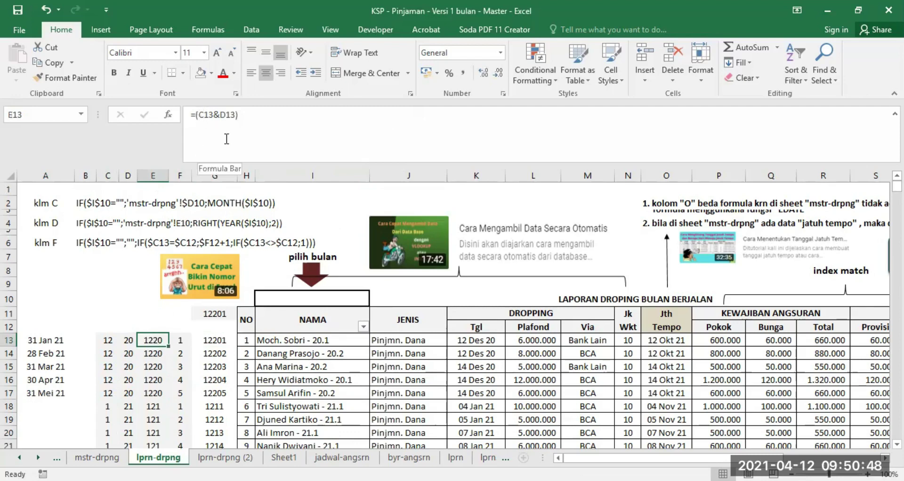
{"action": "left_click", "coordinate": [211, 340]}
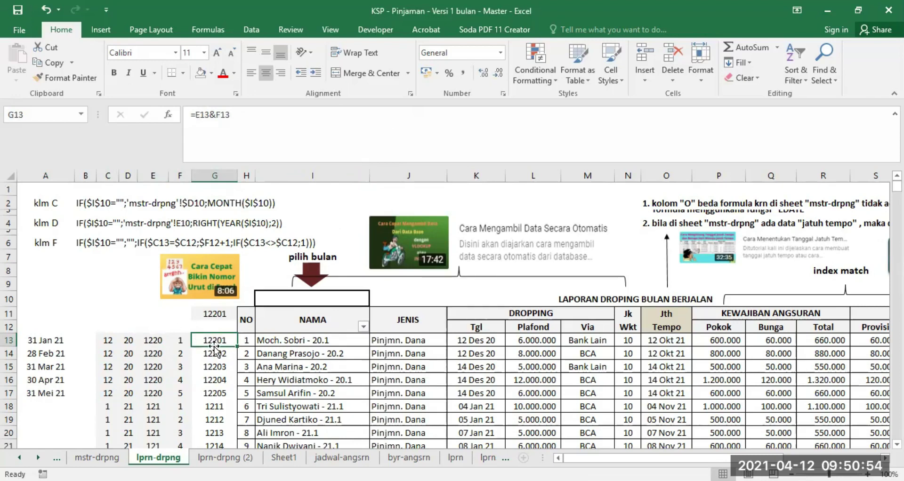
Examine the row-number formula in H13 and the INDEX-MATCH name lookup in I13 with its key cell G13.
{"action": "left_click", "coordinate": [245, 342]}
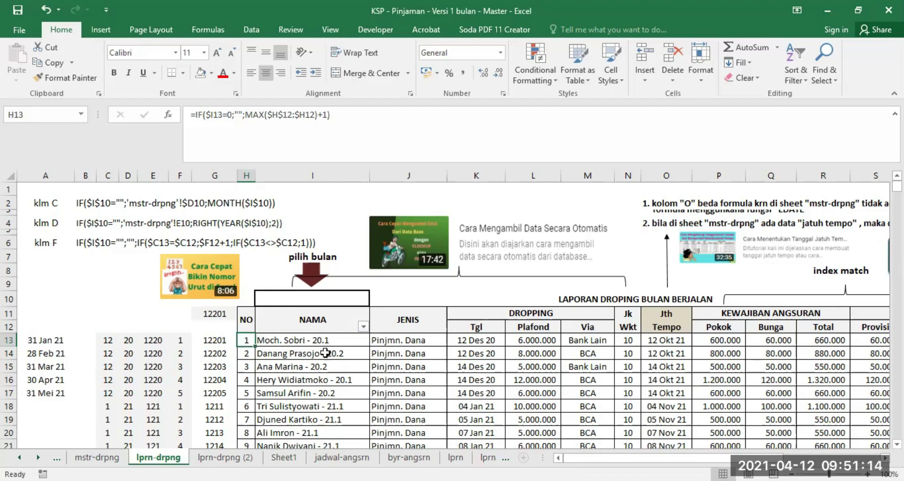
{"action": "left_click", "coordinate": [290, 339]}
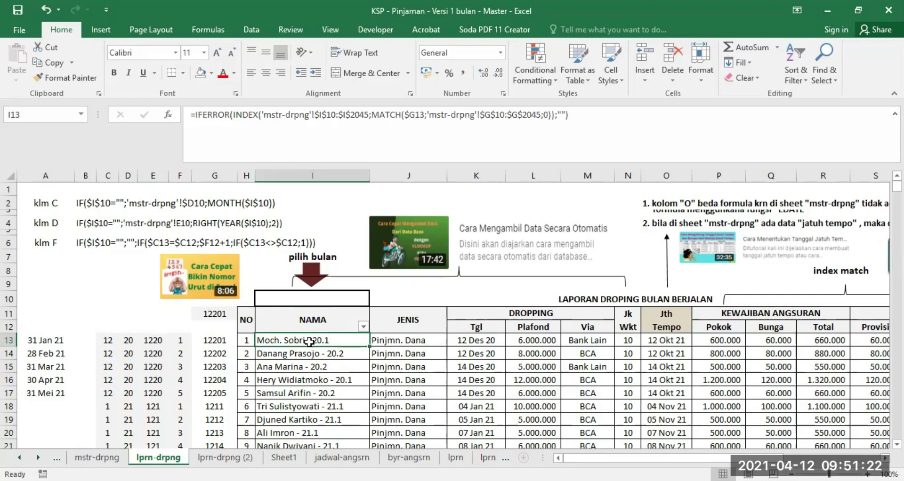
{"action": "left_click", "coordinate": [215, 340]}
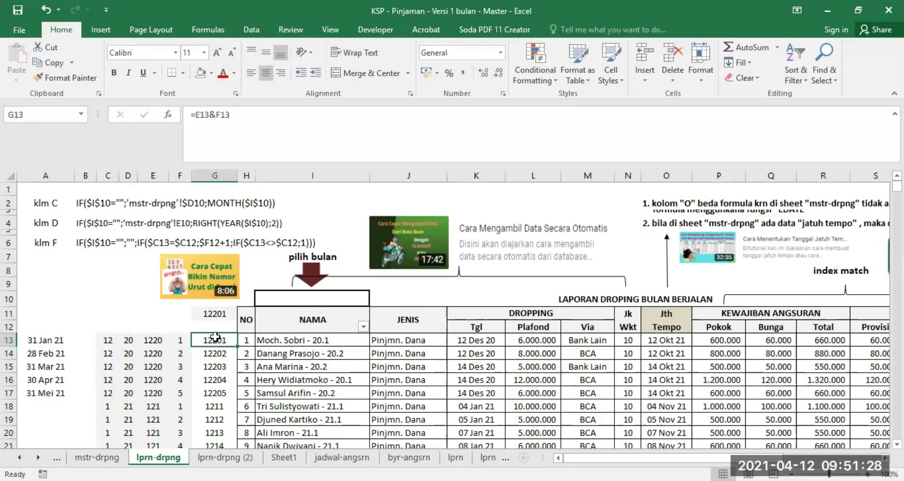
{"action": "left_click", "coordinate": [302, 340]}
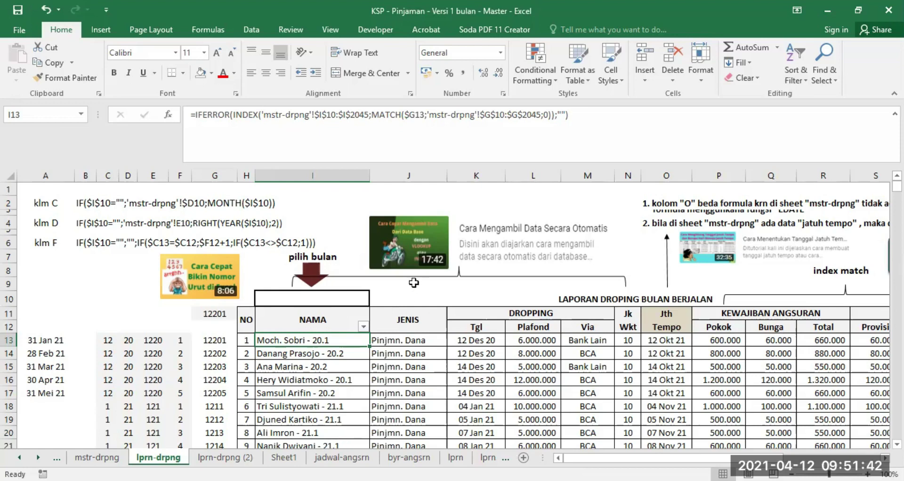
Review the tutorial reference picture "Cara Mengambil Data Secara Otomatis" above the dropping table.
{"action": "left_click", "coordinate": [406, 260]}
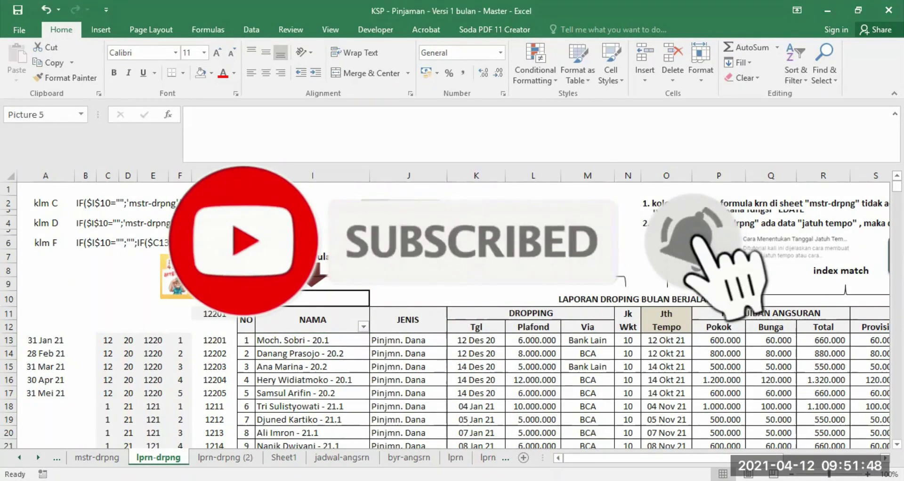
{"action": "left_click", "coordinate": [417, 294]}
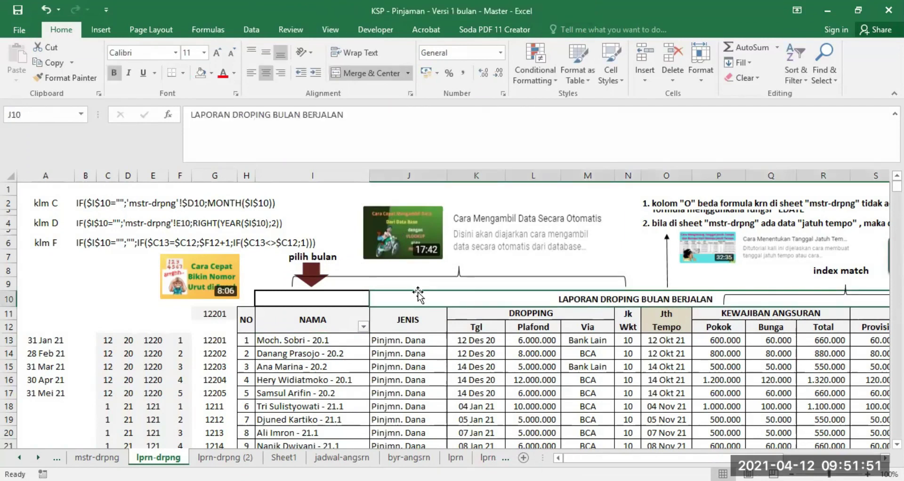
{"action": "left_click", "coordinate": [405, 234]}
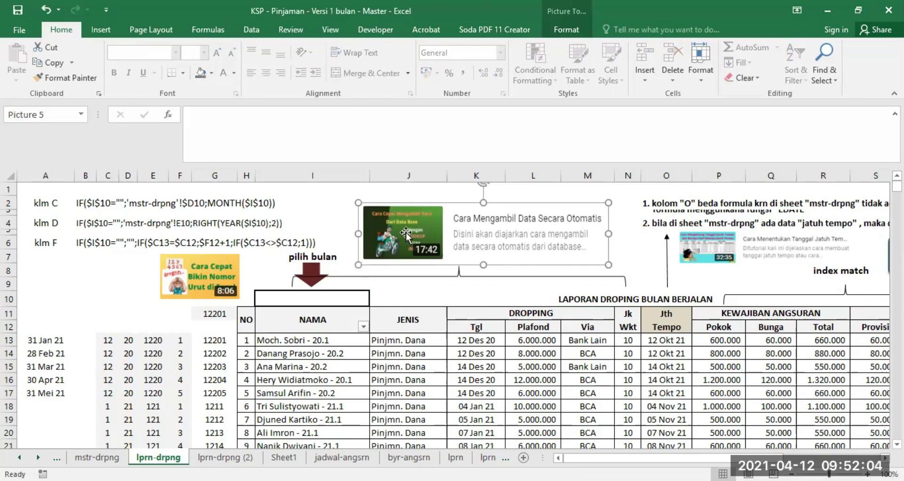
Clear the name lookup in I13 and begin a new formula =IF(G13="";"";INDEX( in its place.
{"action": "left_click", "coordinate": [288, 340]}
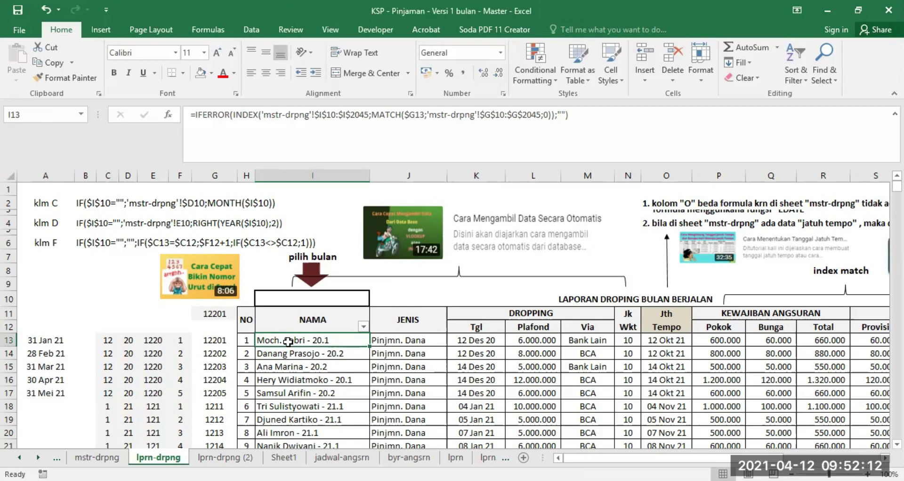
{"action": "key", "text": "Delete"}
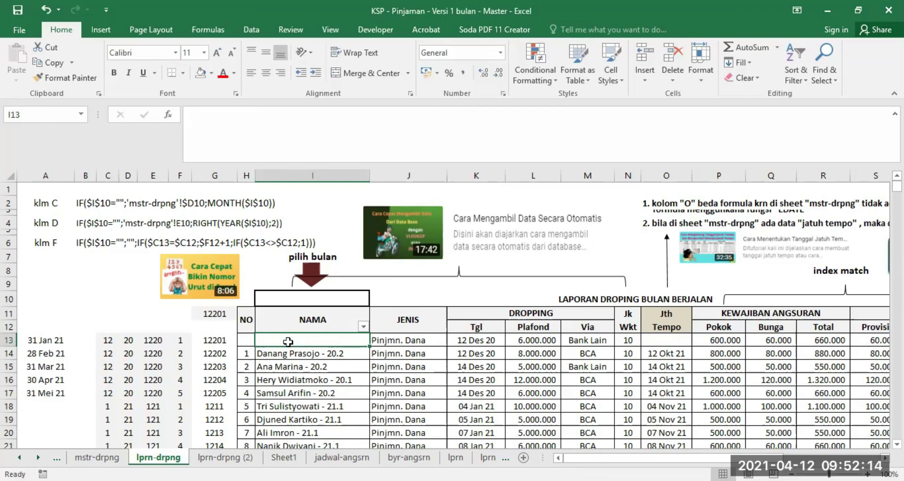
{"action": "type", "text": "="}
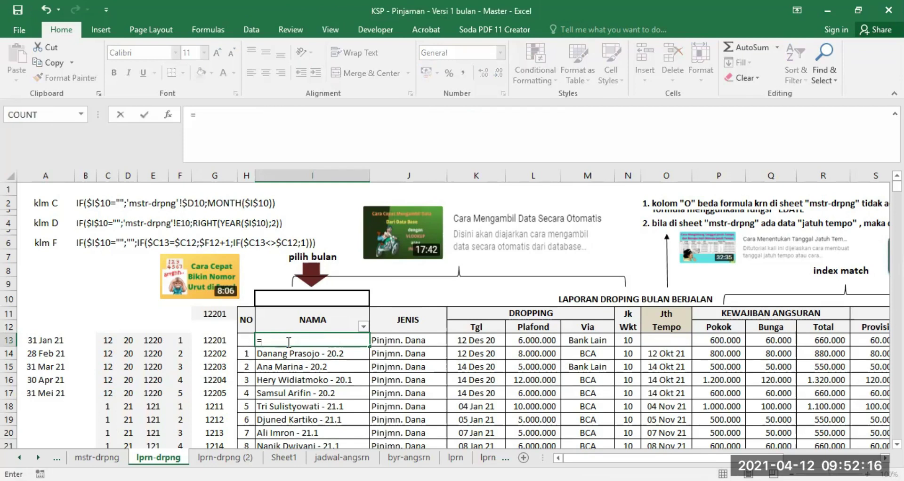
{"action": "type", "text": "if("}
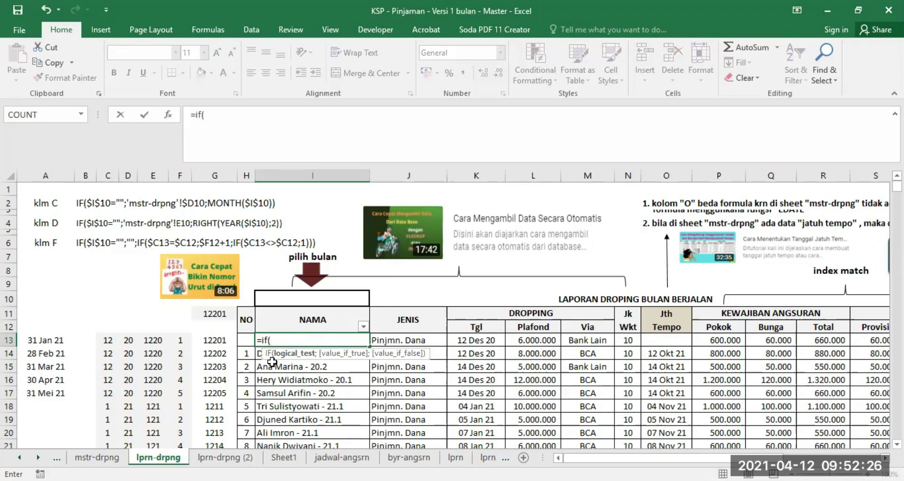
{"action": "type", "text": "G1"}
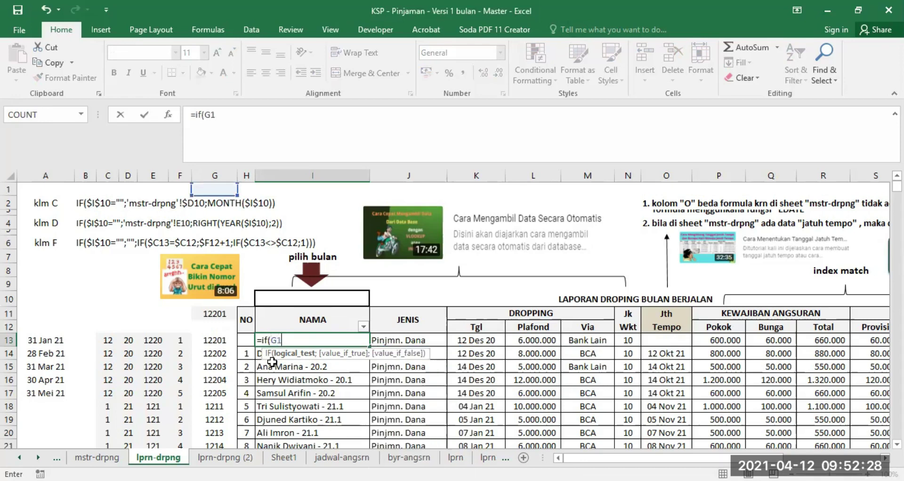
{"action": "type", "text": "3=\""}
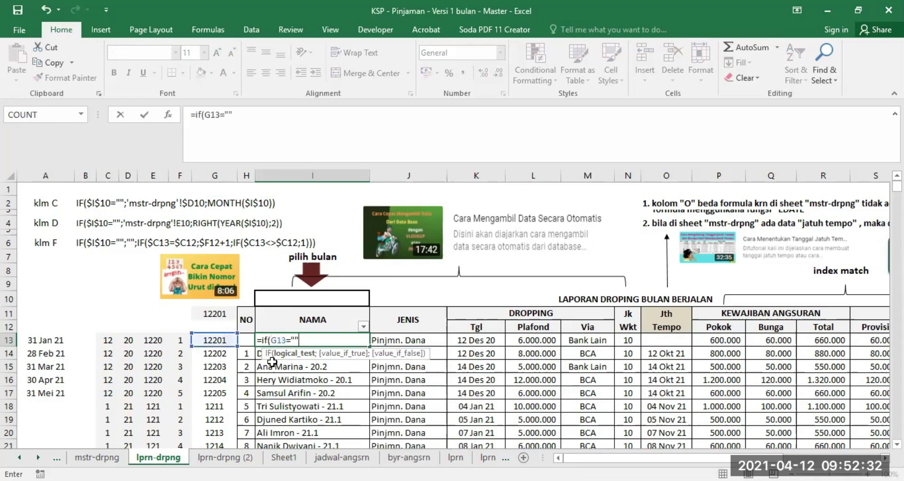
{"action": "type", "text": "\";"}
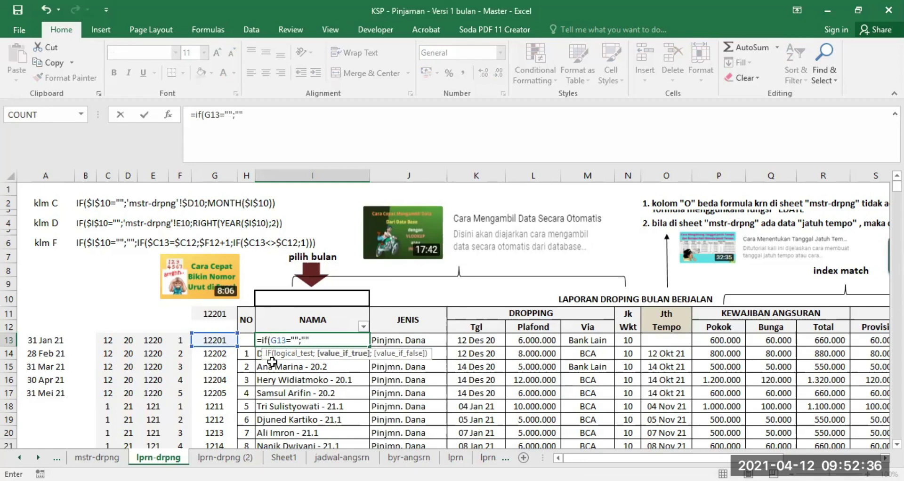
{"action": "type", "text": "\"\";"}
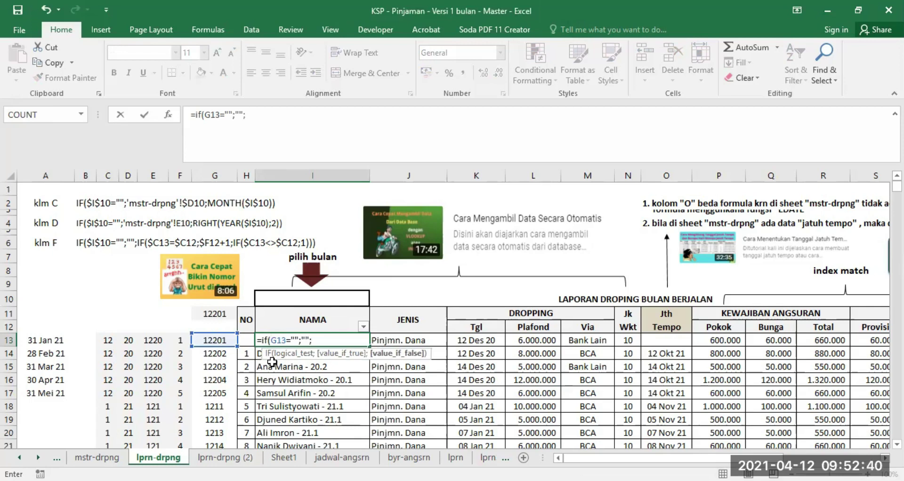
{"action": "type", "text": "i"}
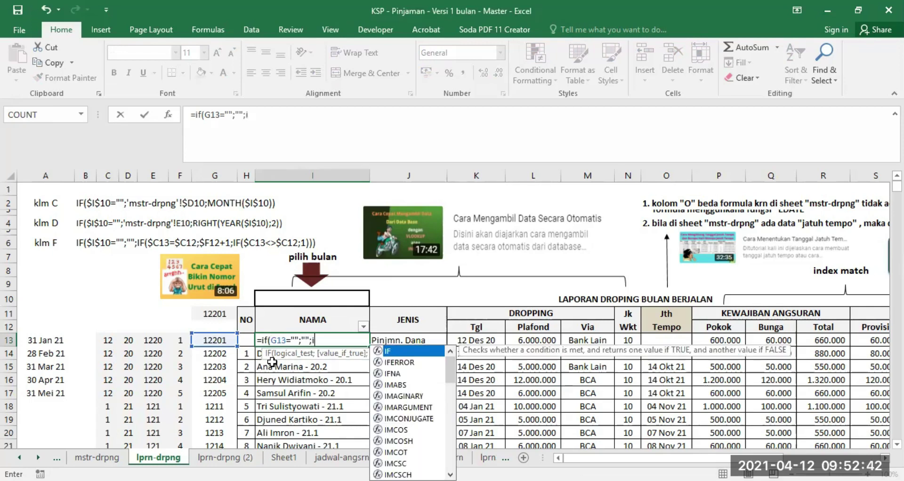
{"action": "type", "text": "ndex"}
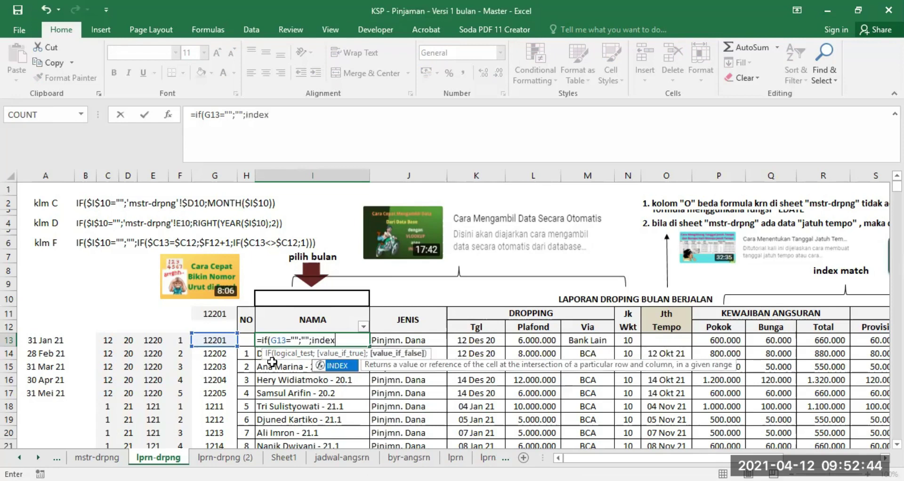
{"action": "type", "text": "("}
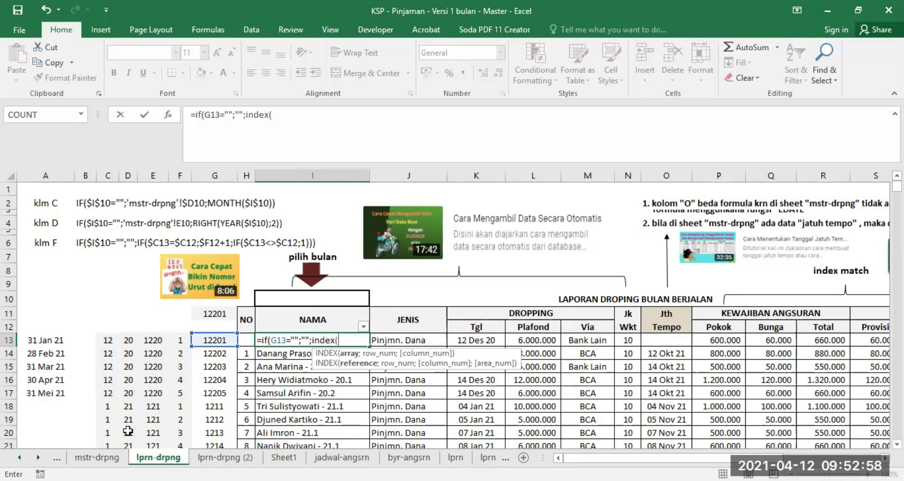
{"action": "left_click", "coordinate": [97, 458]}
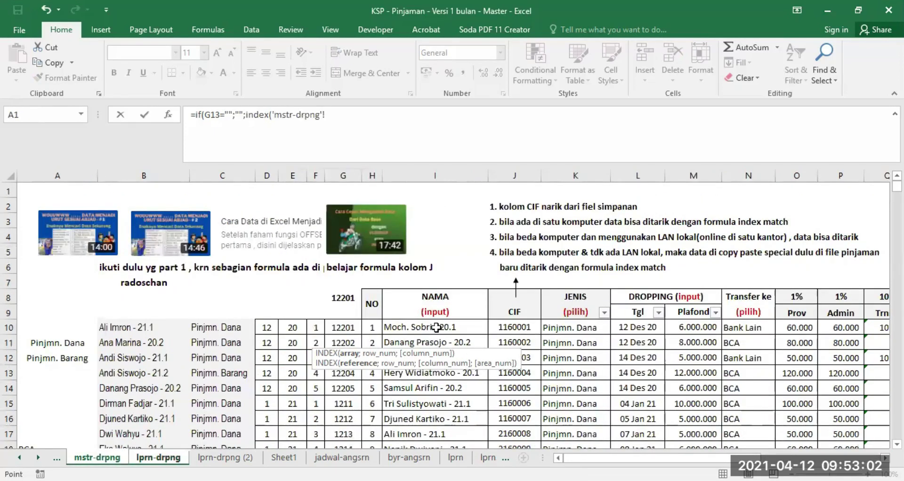
{"action": "left_click", "coordinate": [166, 458]}
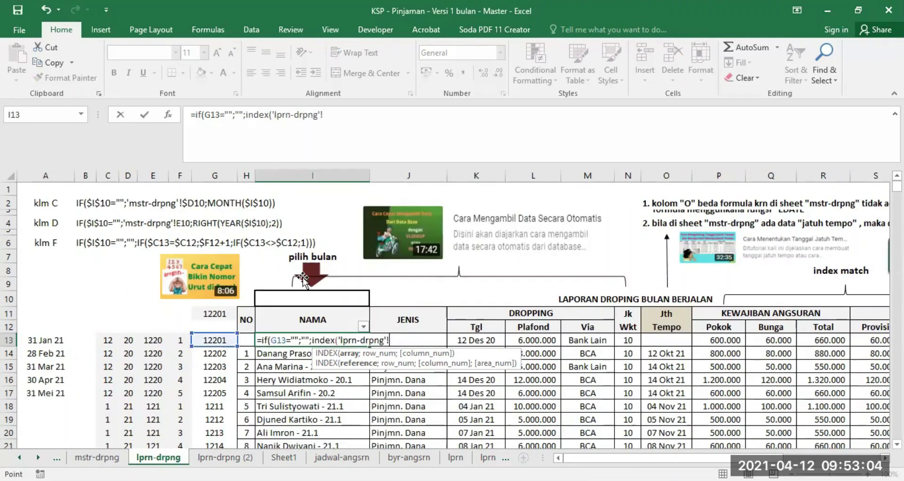
{"action": "key", "text": "BackSpace"}
{"action": "key", "text": "BackSpace"}
{"action": "key", "text": "BackSpace"}
{"action": "key", "text": "BackSpace"}
{"action": "key", "text": "BackSpace"}
{"action": "key", "text": "BackSpace"}
{"action": "key", "text": "BackSpace"}
{"action": "key", "text": "BackSpace"}
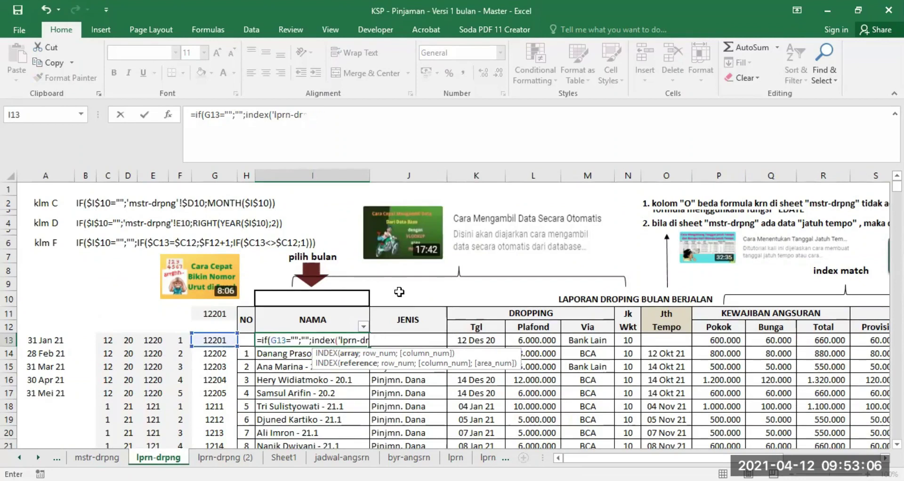
{"action": "key", "text": "BackSpace"}
{"action": "key", "text": "BackSpace"}
{"action": "key", "text": "BackSpace"}
{"action": "key", "text": "BackSpace"}
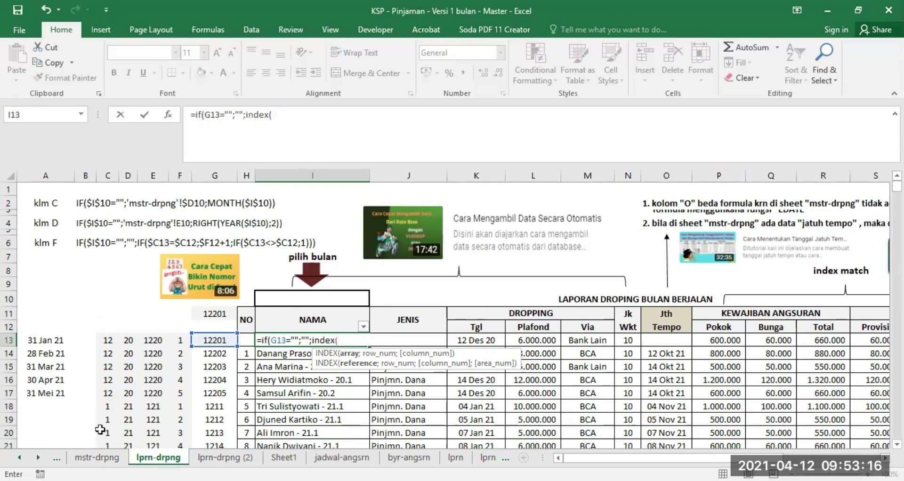
Add the absolute NAMA range 'mstr-drpng'!$I$10:$I$2045 as the INDEX array, followed by a semicolon.
{"action": "left_click", "coordinate": [91, 458]}
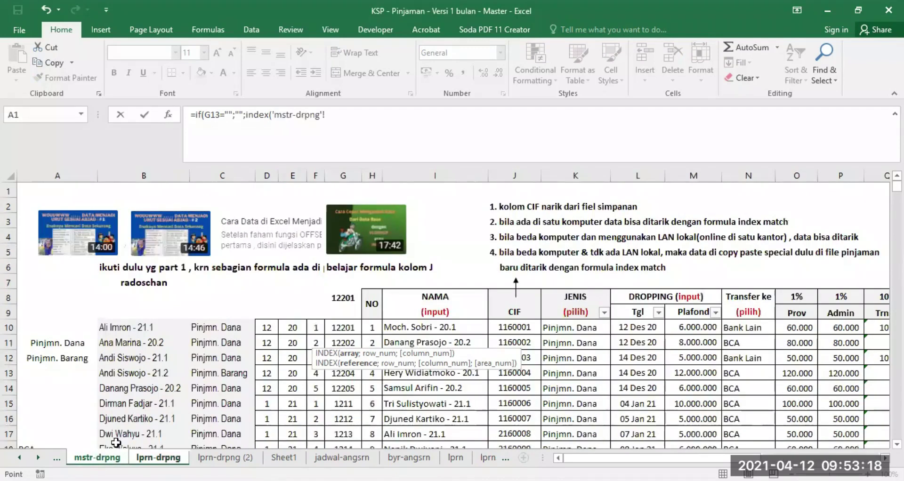
{"action": "left_click_drag", "start_coordinate": [438, 329], "coordinate": [432, 405]}
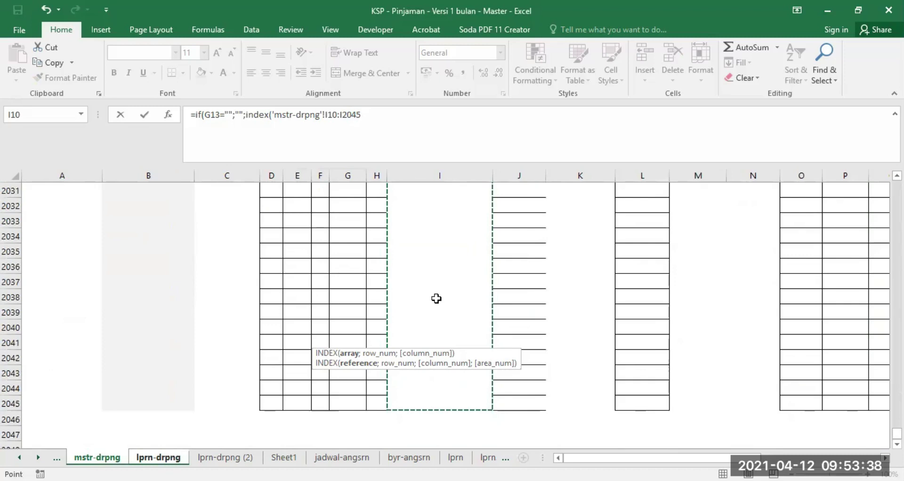
{"action": "key", "text": "F4"}
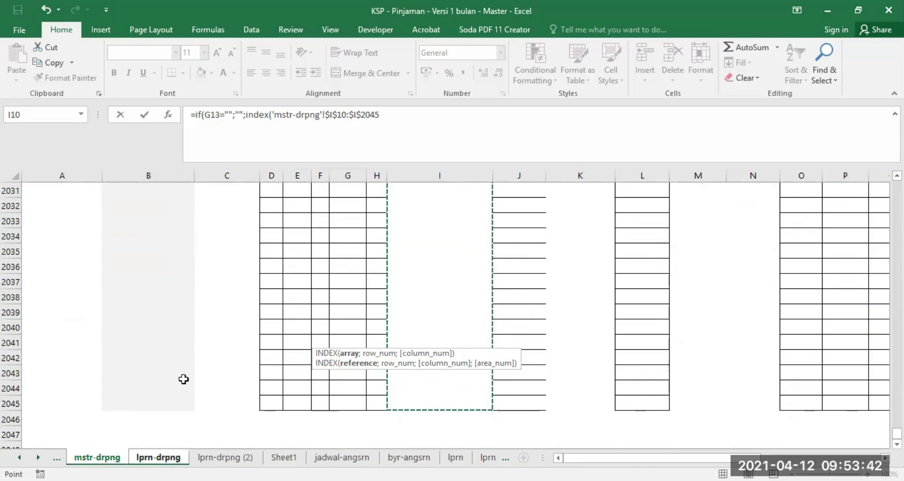
{"action": "left_click", "coordinate": [397, 113]}
{"action": "type", "text": ";"}
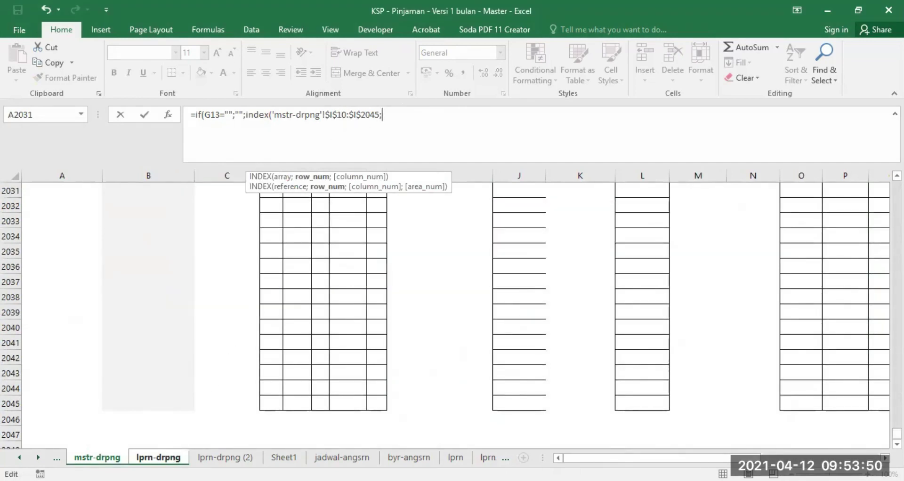
Return to the lprn-drpng sheet and erase the sheet reference inserted after the INDEX array in the I13 formula.
{"action": "left_click", "coordinate": [158, 457]}
{"action": "key", "text": "BackSpace"}
{"action": "key", "text": "BackSpace"}
{"action": "key", "text": "BackSpace"}
{"action": "key", "text": "BackSpace"}
{"action": "key", "text": "BackSpace"}
{"action": "key", "text": "BackSpace"}
{"action": "key", "text": "BackSpace"}
{"action": "key", "text": "BackSpace"}
{"action": "key", "text": "BackSpace"}
{"action": "key", "text": "BackSpace"}
{"action": "key", "text": "BackSpace"}
{"action": "key", "text": "BackSpace"}
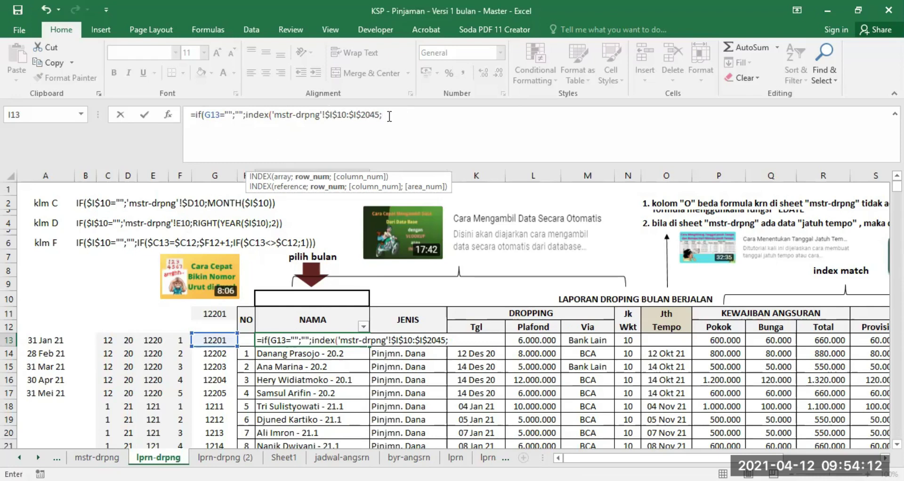
Add MATCH as the INDEX row number in the I13 formula, with G13 as its lookup value.
{"action": "type", "text": "m"}
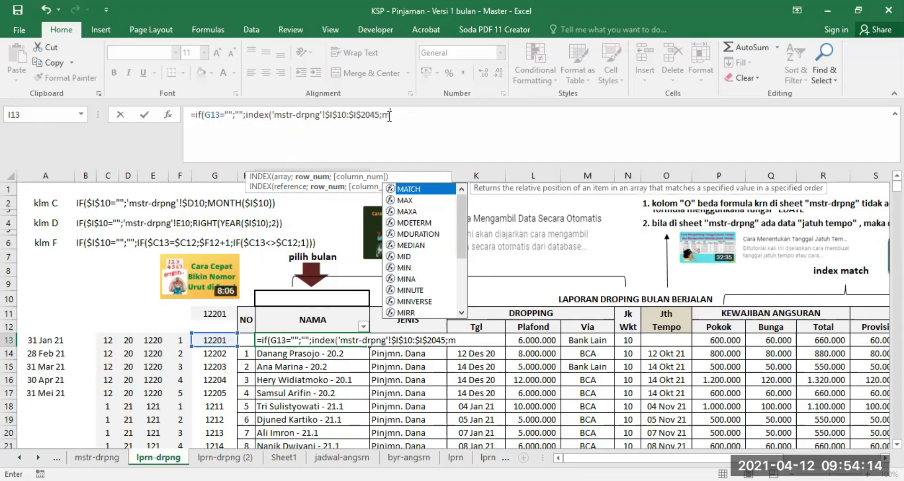
{"action": "type", "text": "atch("}
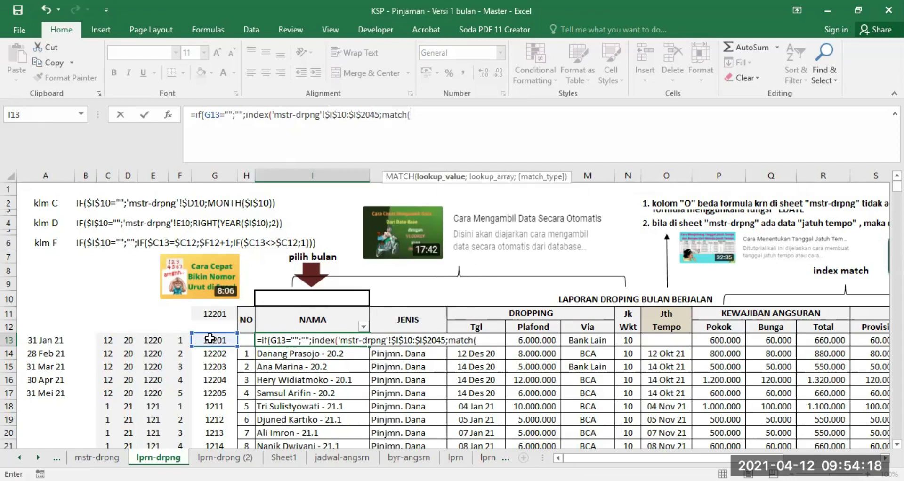
{"action": "type", "text": "G13"}
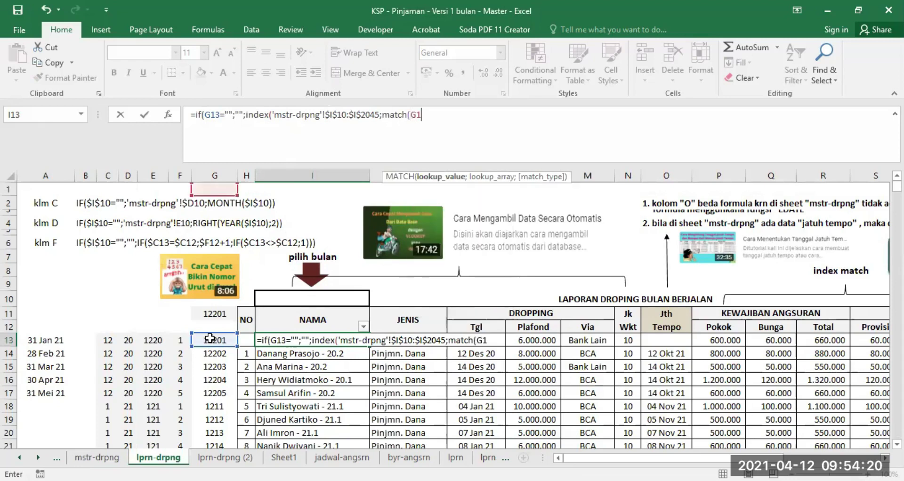
{"action": "type", "text": ";"}
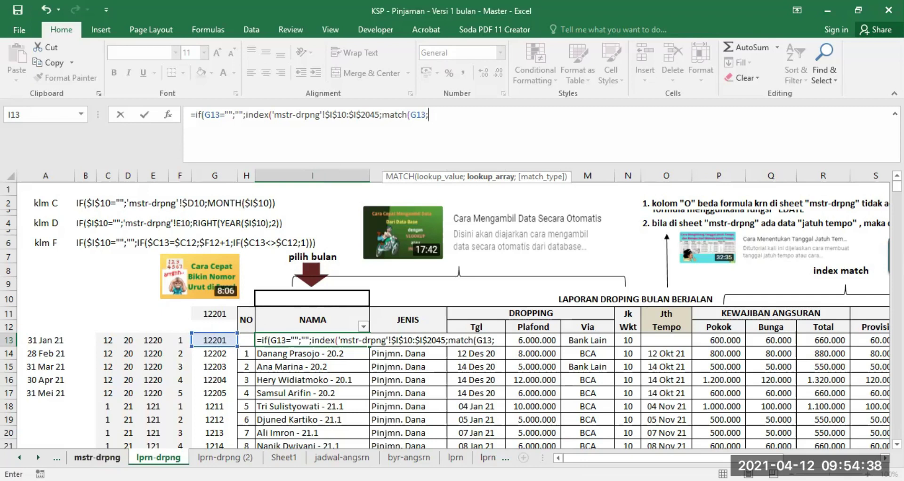
Complete MATCH with the lookup array 'mstr-drpng'!$G$10:$G$2045 and match type 0, and commit the formula with the proposed closing parentheses.
{"action": "left_click", "coordinate": [91, 453]}
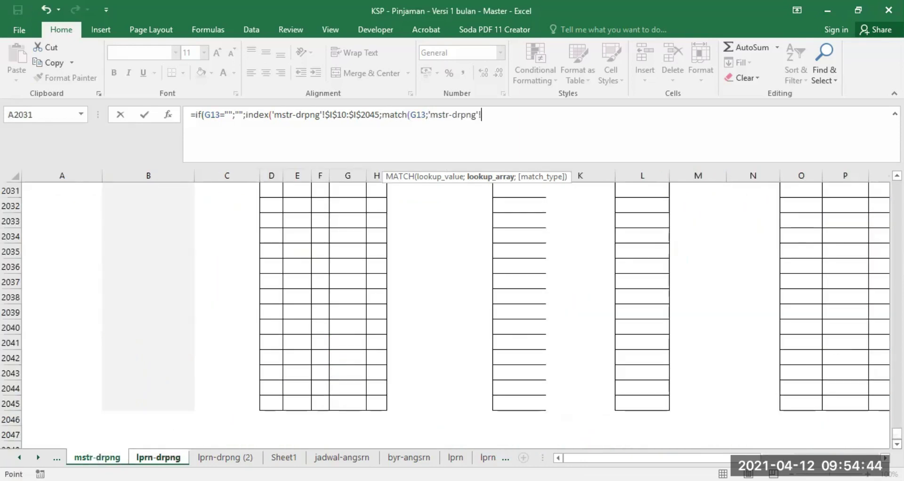
{"action": "left_click_drag", "start_coordinate": [896, 433], "coordinate": [890, 182]}
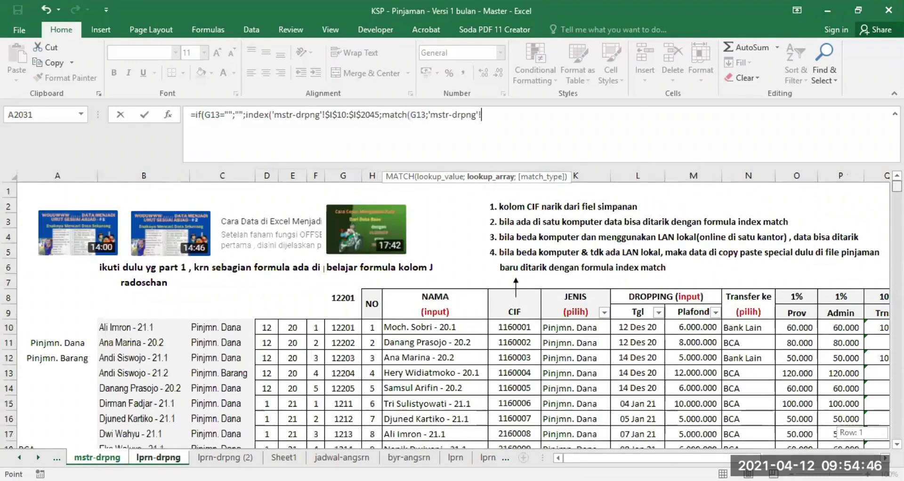
{"action": "left_click_drag", "start_coordinate": [342, 325], "coordinate": [344, 390]}
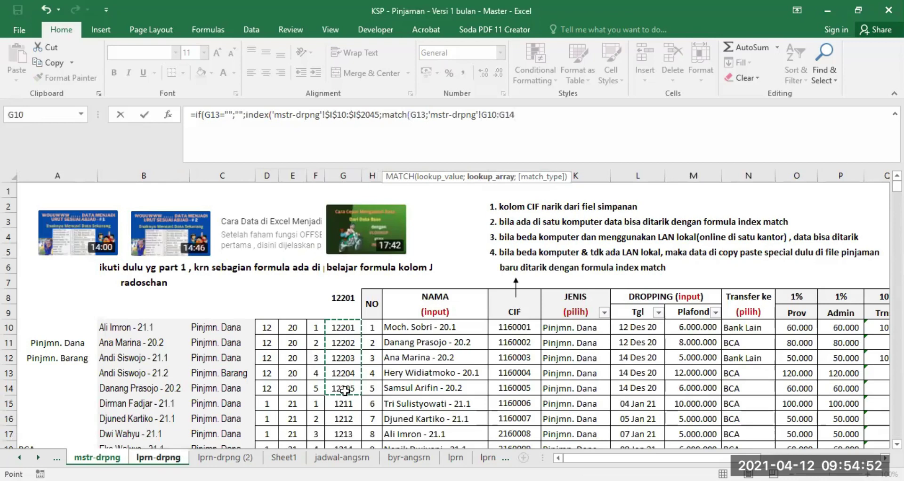
{"action": "key", "text": "F4"}
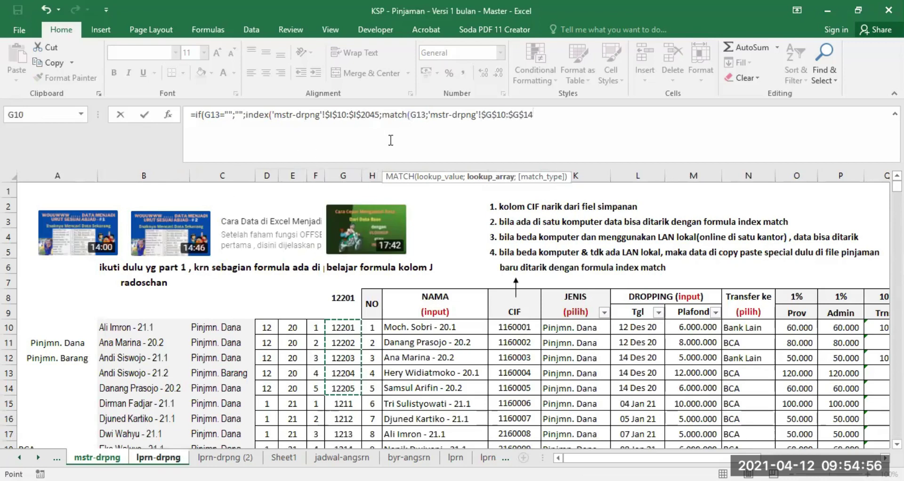
{"action": "key", "text": "BackSpace"}
{"action": "key", "text": "BackSpace"}
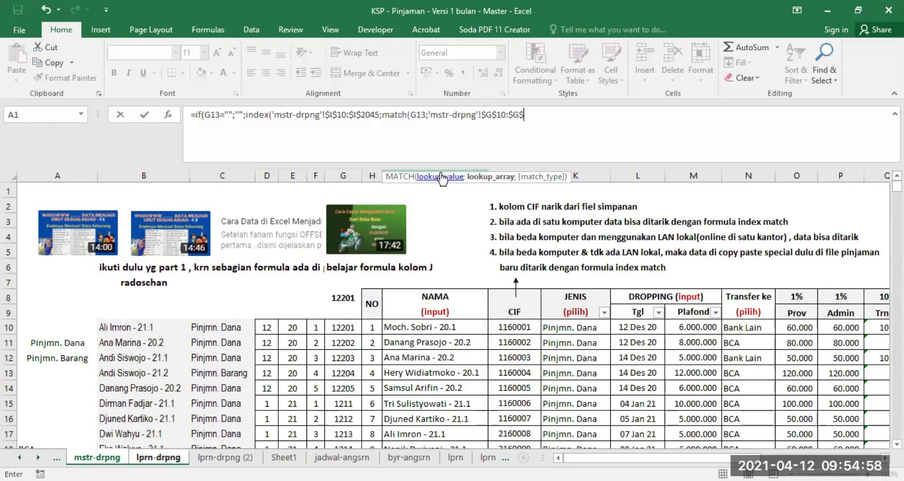
{"action": "type", "text": "2045;0"}
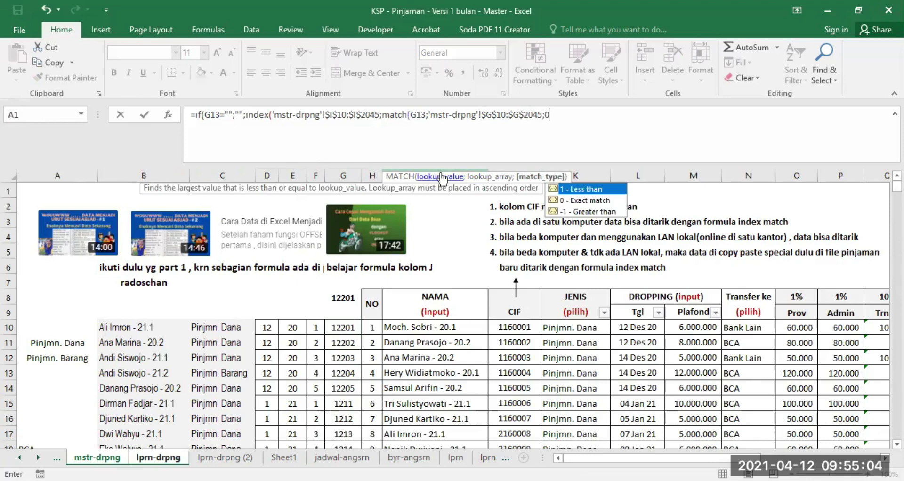
{"action": "key", "text": "Return"}
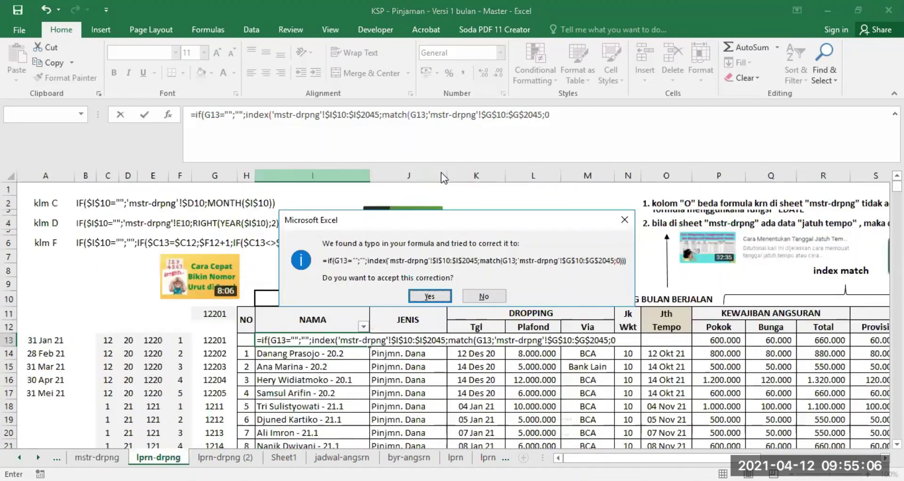
{"action": "key", "text": "Return"}
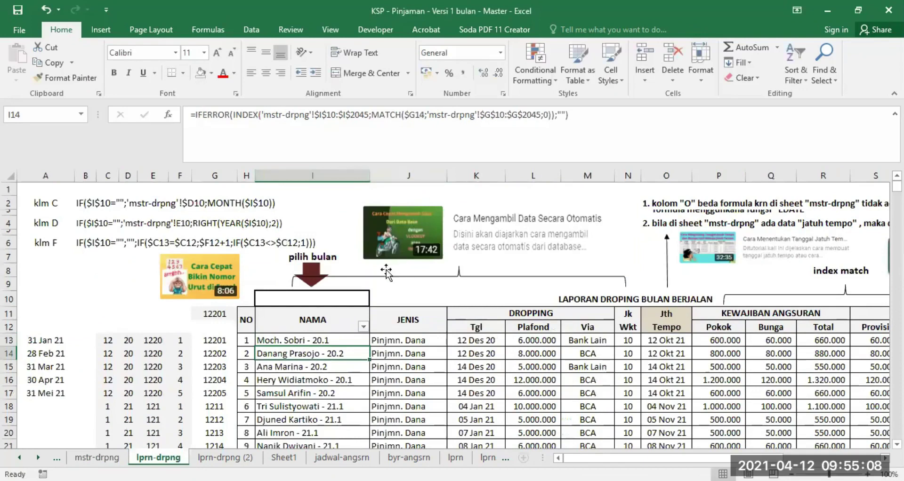
Compare the new IF-INDEX-MATCH formula in I13 with the IFERROR version in I14.
{"action": "left_click", "coordinate": [306, 337]}
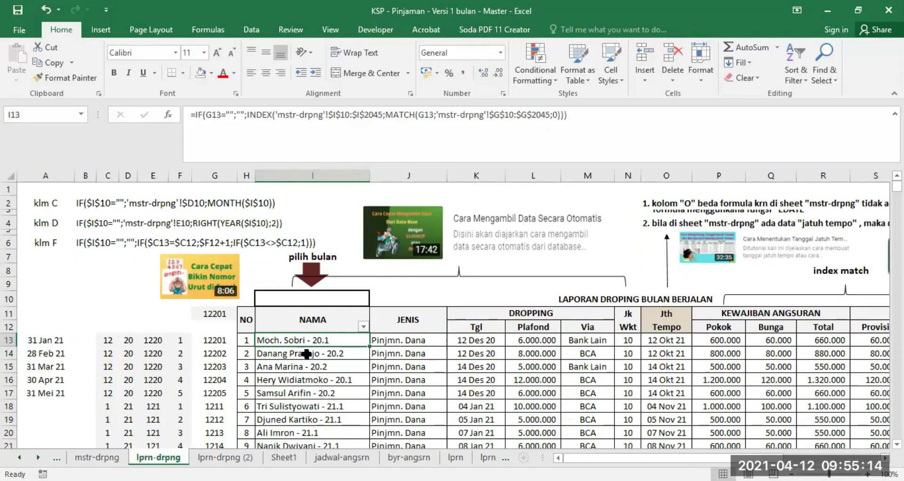
{"action": "left_click", "coordinate": [306, 353]}
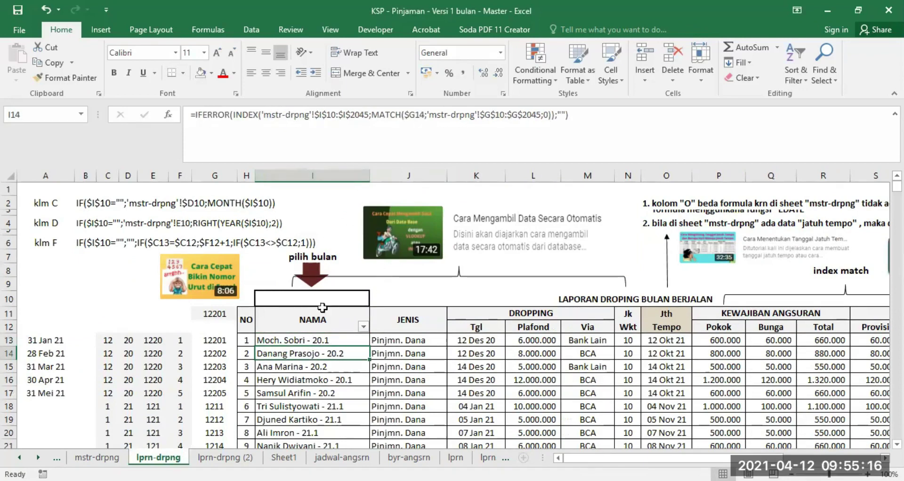
{"action": "left_click", "coordinate": [304, 340]}
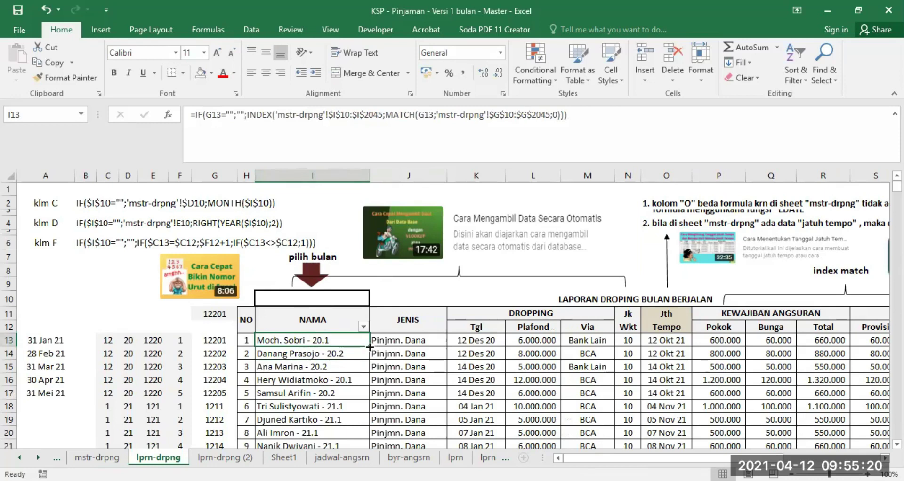
Fill the I13 IF-INDEX-MATCH formula down the NAMA column through I605 and check the rows below the last loan record.
{"action": "mouse_move", "coordinate": [370, 347]}
{"action": "left_mouse_down"}
{"action": "mouse_move", "coordinate": [369, 447]}
{"action": "mouse_move", "coordinate": [369, 414]}
{"action": "mouse_move", "coordinate": [262, 347]}
{"action": "mouse_move", "coordinate": [329, 254]}
{"action": "mouse_move", "coordinate": [369, 247]}
{"action": "left_mouse_up"}
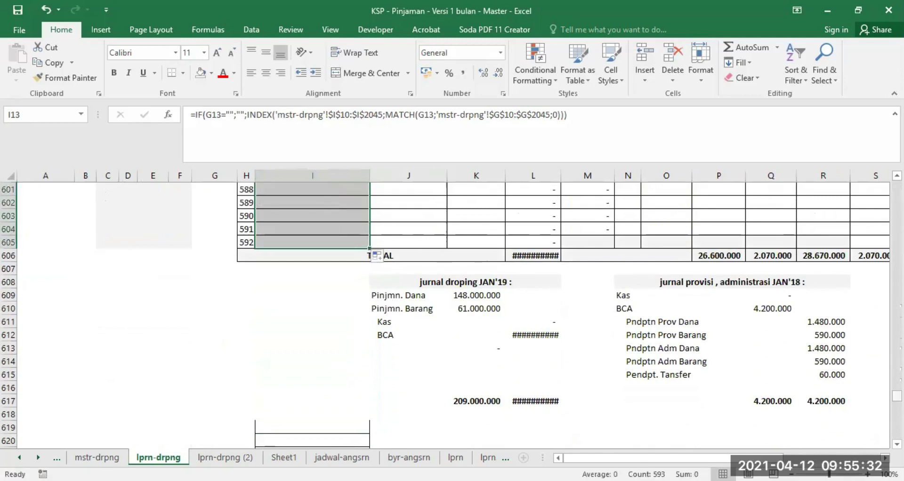
{"action": "left_click_drag", "start_coordinate": [896, 396], "coordinate": [896, 186]}
{"action": "scroll", "coordinate": [331, 373], "scroll_direction": "down", "scroll_amount": 12}
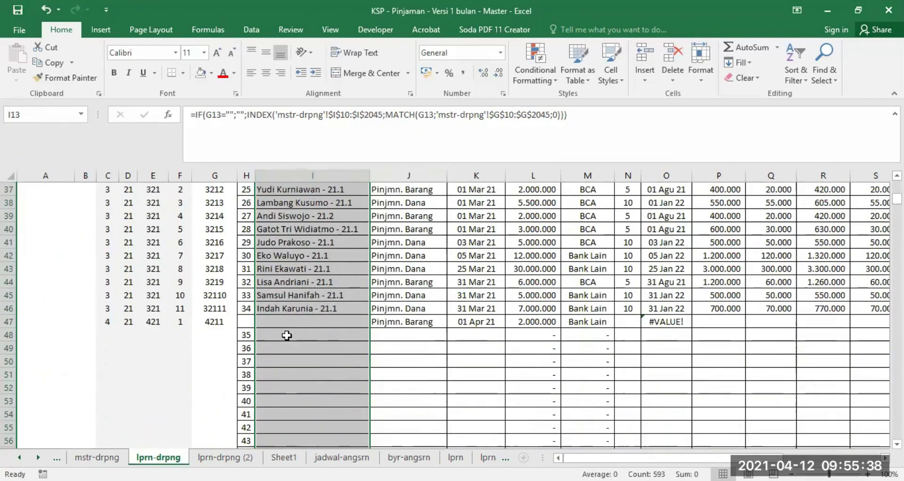
{"action": "left_click", "coordinate": [287, 335]}
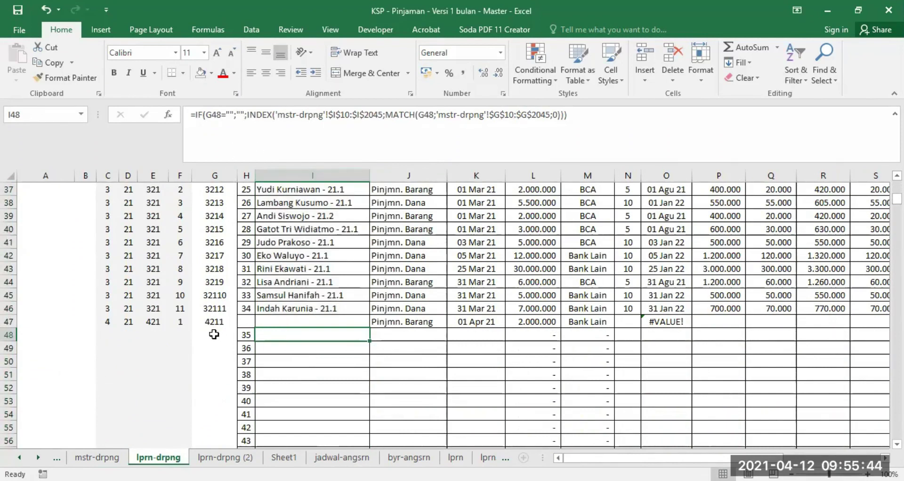
Wrap the G48 key formula in an IF so it reads =IF($E48="";"";E48&F48).
{"action": "left_click", "coordinate": [214, 334]}
{"action": "left_click", "coordinate": [194, 115]}
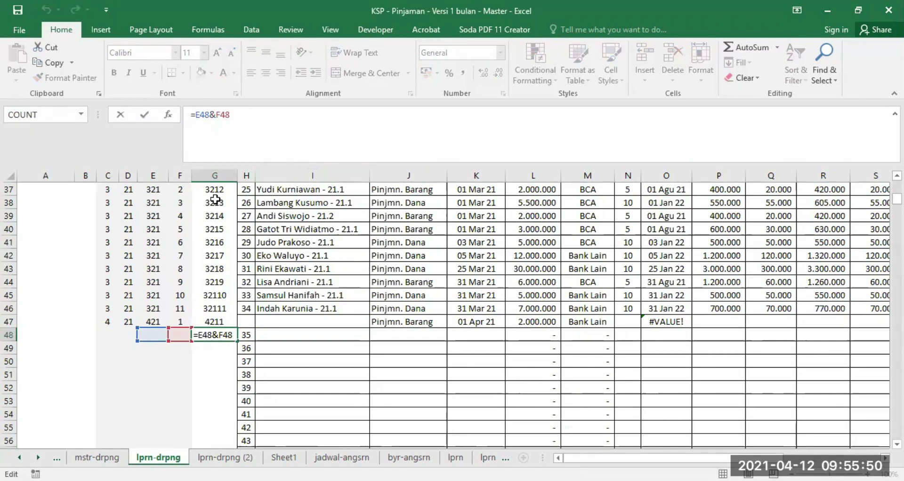
{"action": "type", "text": "I"}
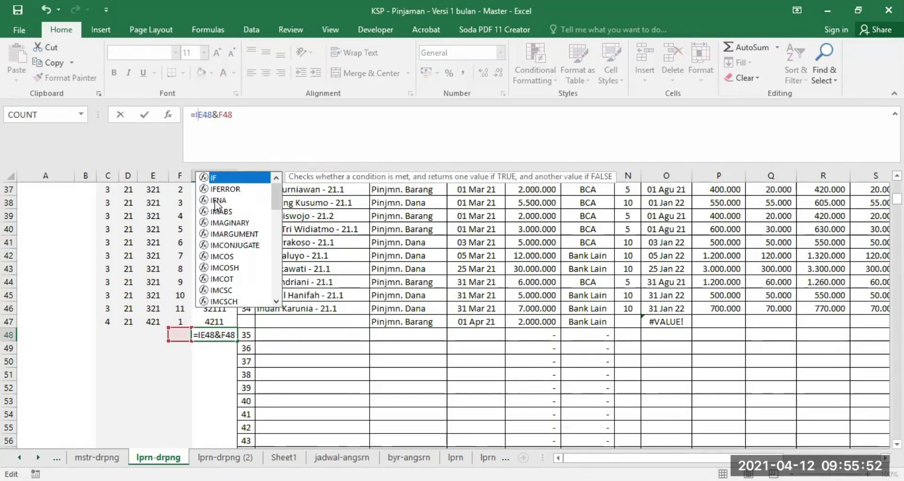
{"action": "type", "text": "F($"}
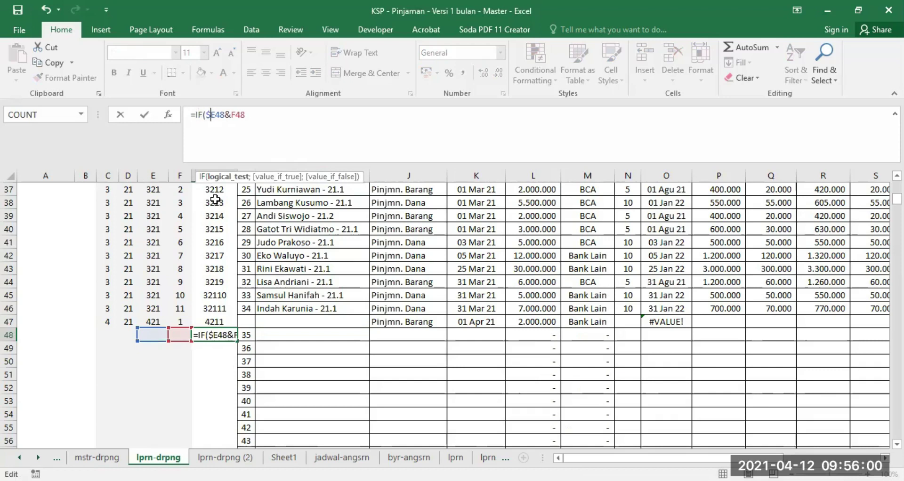
{"action": "type", "text": "E"}
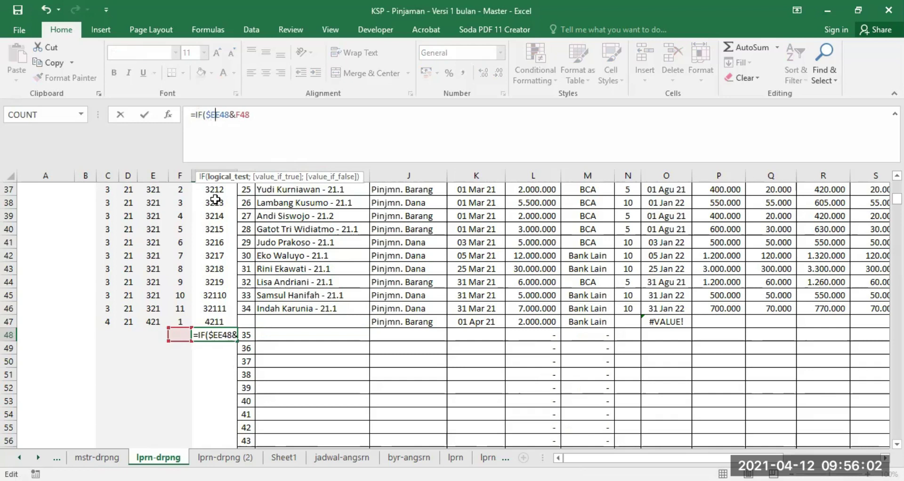
{"action": "type", "text": "48"}
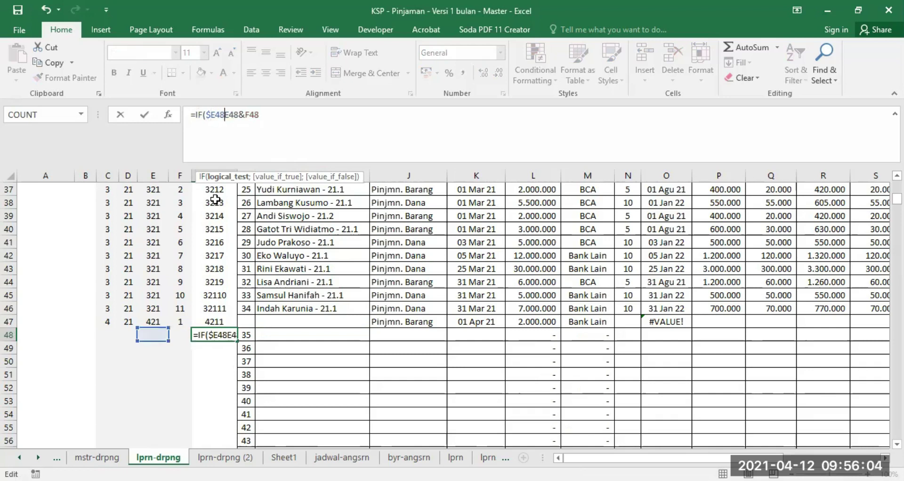
{"action": "type", "text": "=\"\";\"\""}
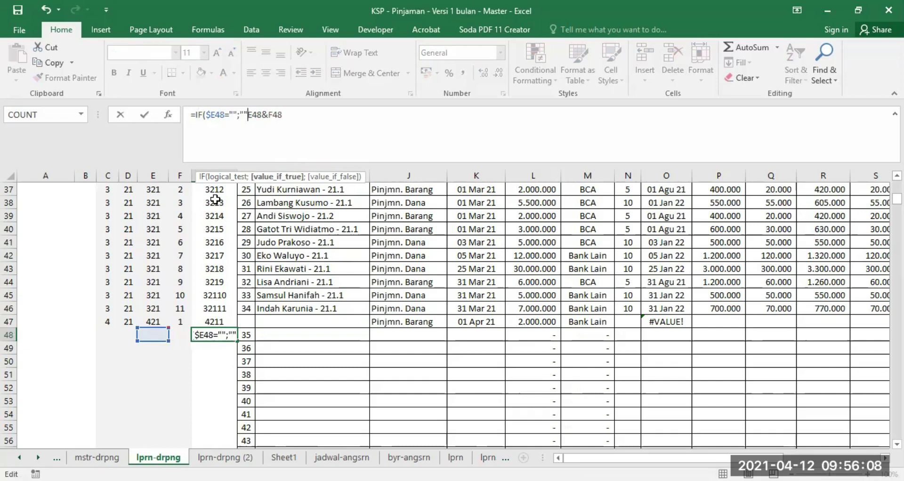
{"action": "type", "text": ";"}
{"action": "key", "text": "Return"}
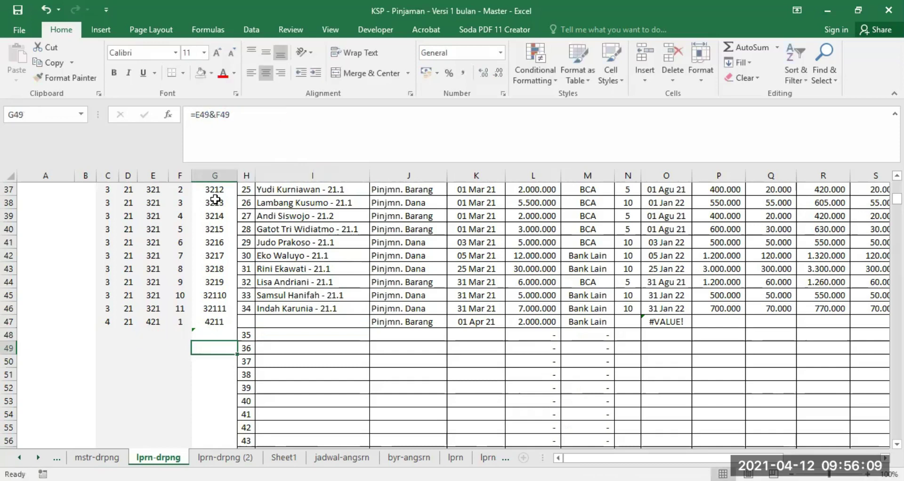
Change the condition in the H48 numbering formula to $I48="" and fill it down the rest of the NO column.
{"action": "left_click", "coordinate": [216, 332]}
{"action": "left_click", "coordinate": [246, 335]}
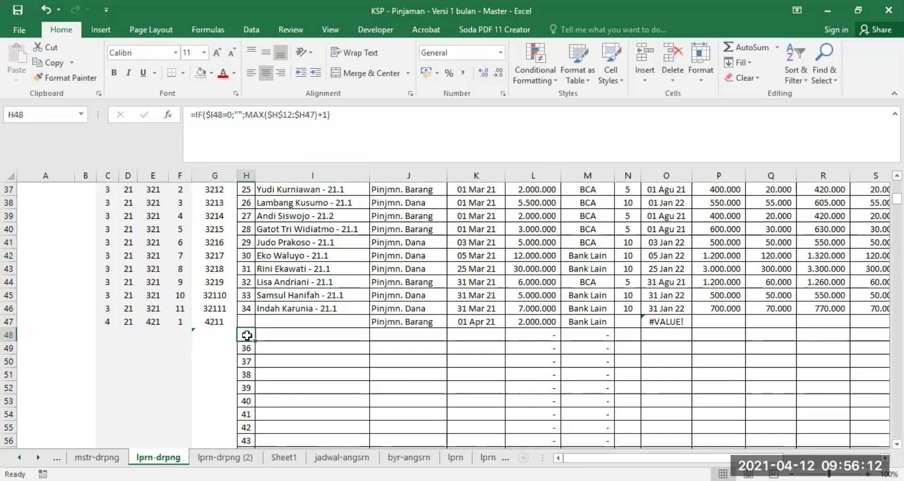
{"action": "left_click", "coordinate": [216, 332]}
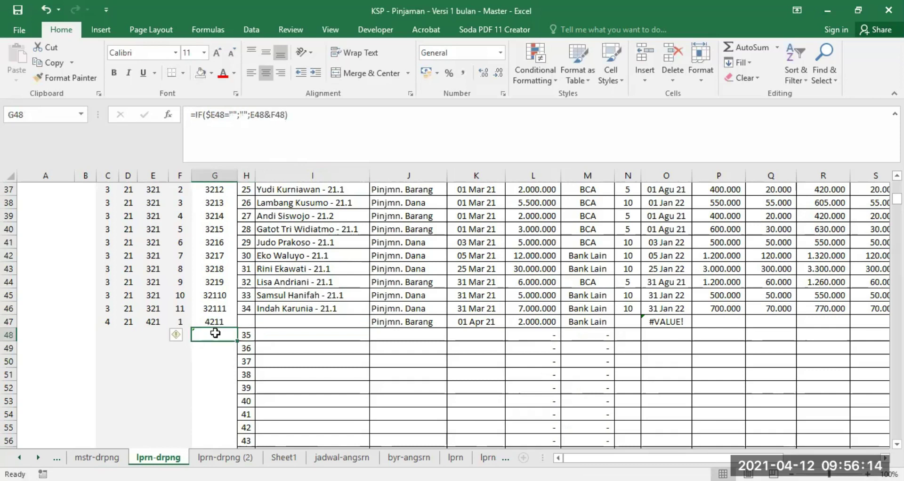
{"action": "left_click", "coordinate": [247, 335]}
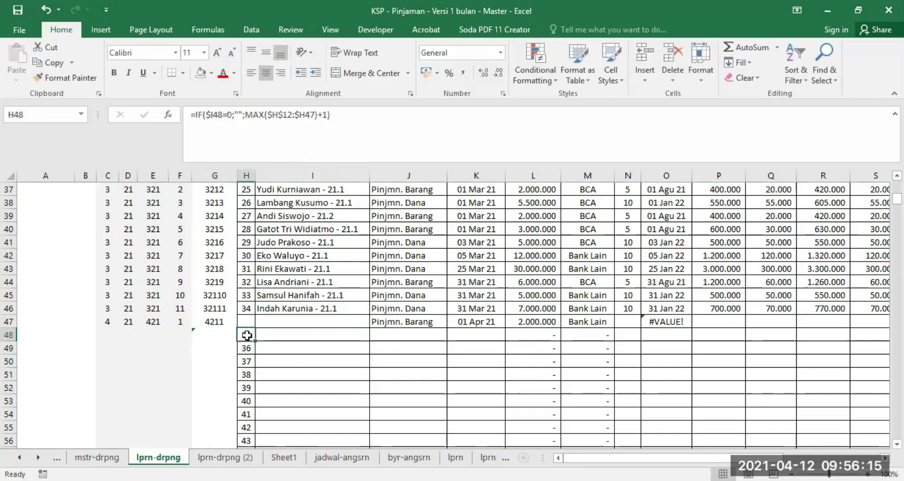
{"action": "left_click", "coordinate": [233, 118]}
{"action": "key", "text": "BackSpace"}
{"action": "type", "text": "\"\""}
{"action": "key", "text": "Return"}
{"action": "left_click", "coordinate": [247, 335]}
{"action": "double_click", "coordinate": [253, 341]}
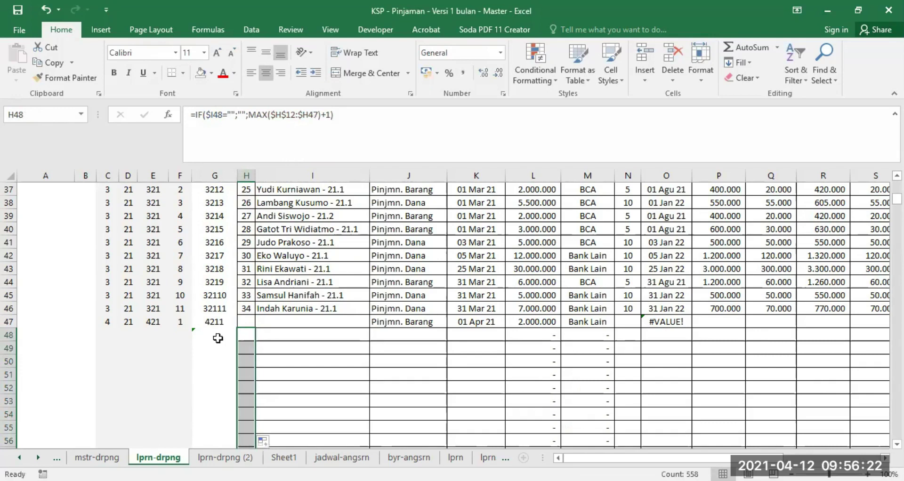
Copy the G48 IF formula to G13 and fill it down column G.
{"action": "left_click", "coordinate": [212, 335]}
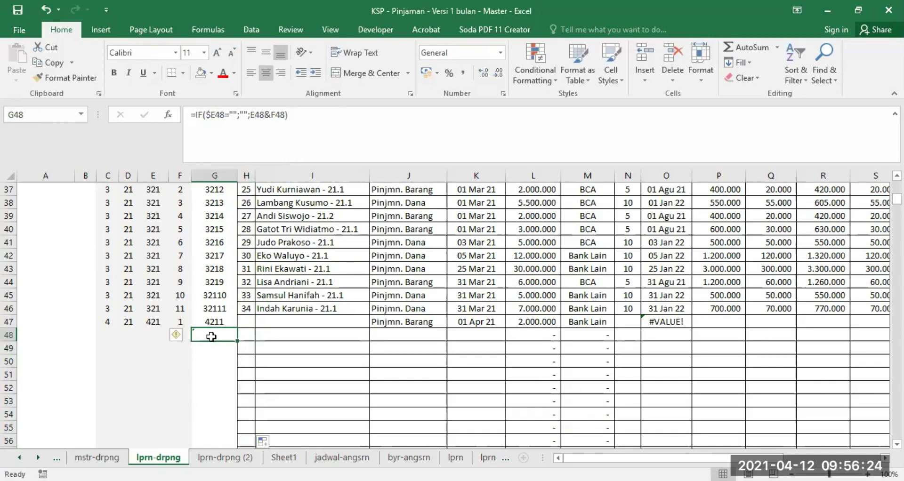
{"action": "right_click", "coordinate": [211, 337]}
{"action": "left_click", "coordinate": [261, 80]}
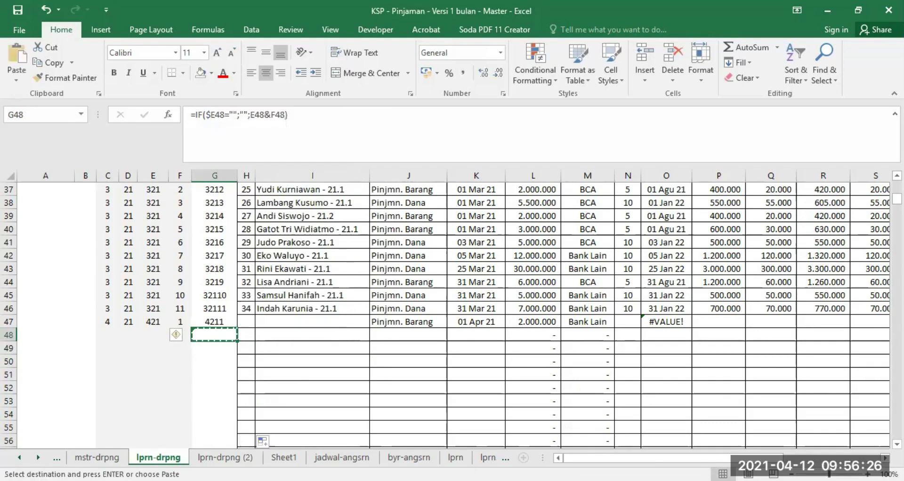
{"action": "scroll", "coordinate": [224, 339], "scroll_direction": "up", "scroll_amount": 12}
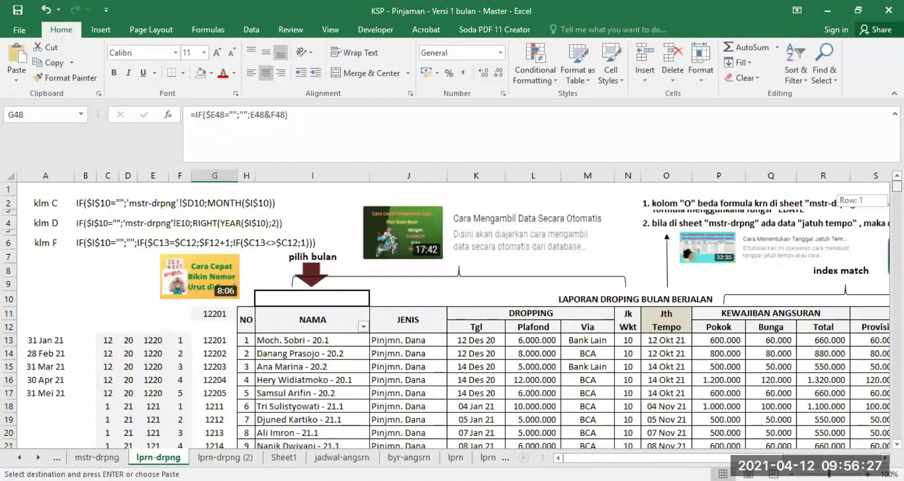
{"action": "left_click", "coordinate": [218, 339]}
{"action": "key", "text": "Return"}
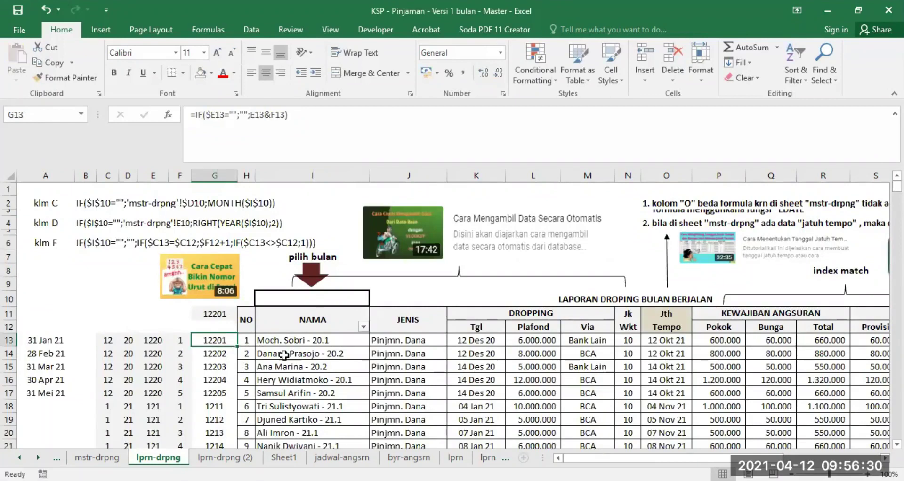
{"action": "double_click", "coordinate": [236, 345]}
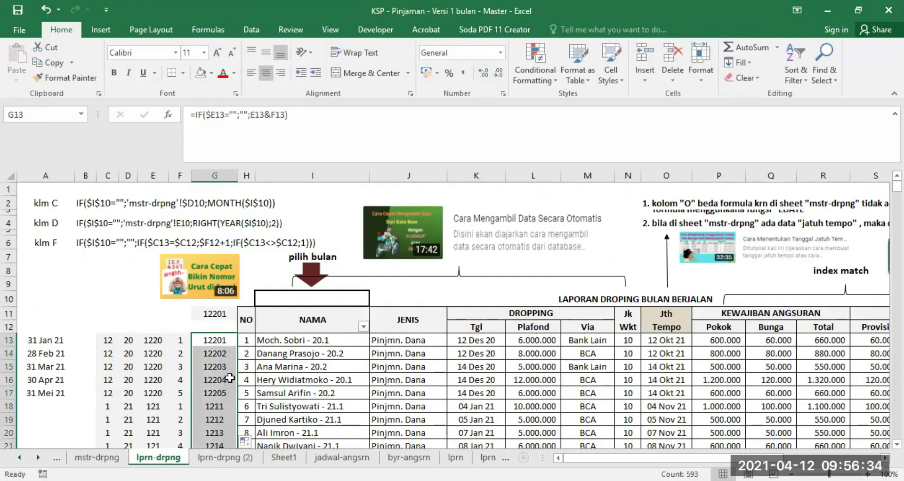
{"action": "scroll", "coordinate": [275, 341], "scroll_direction": "down", "scroll_amount": 12}
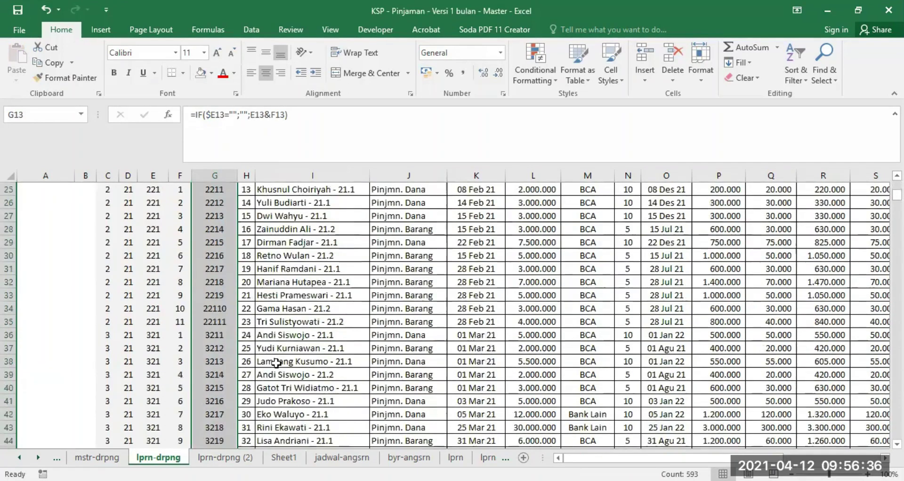
{"action": "scroll", "coordinate": [250, 341], "scroll_direction": "up", "scroll_amount": 12}
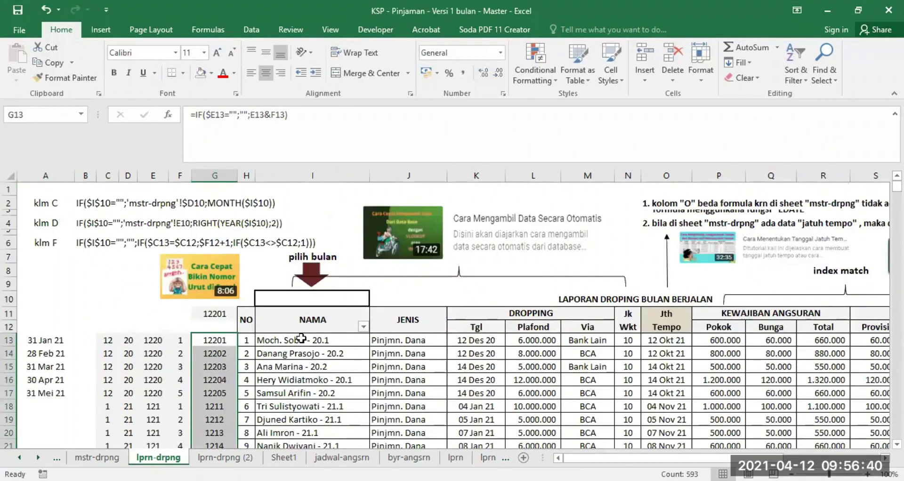
Extend the I13 NAMA lookup formula one column across into J13 under JENIS and inspect its references.
{"action": "left_click", "coordinate": [301, 338]}
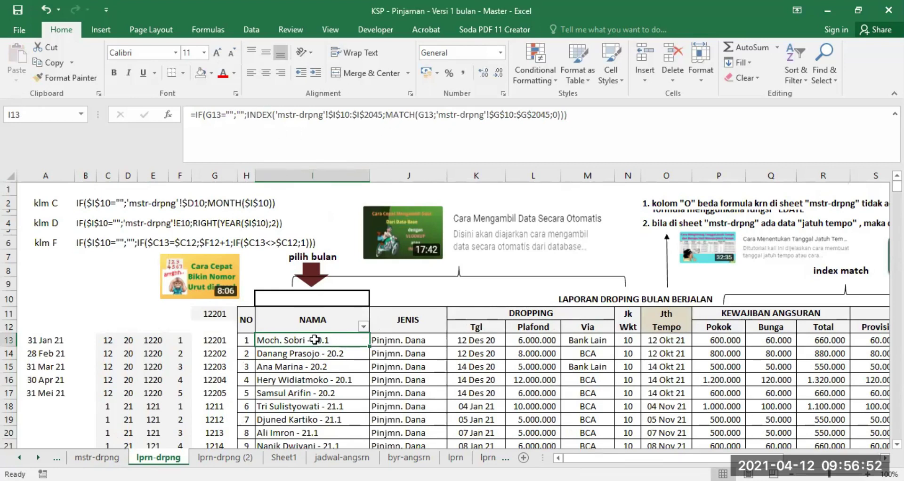
{"action": "left_click", "coordinate": [415, 320]}
{"action": "left_click", "coordinate": [341, 339]}
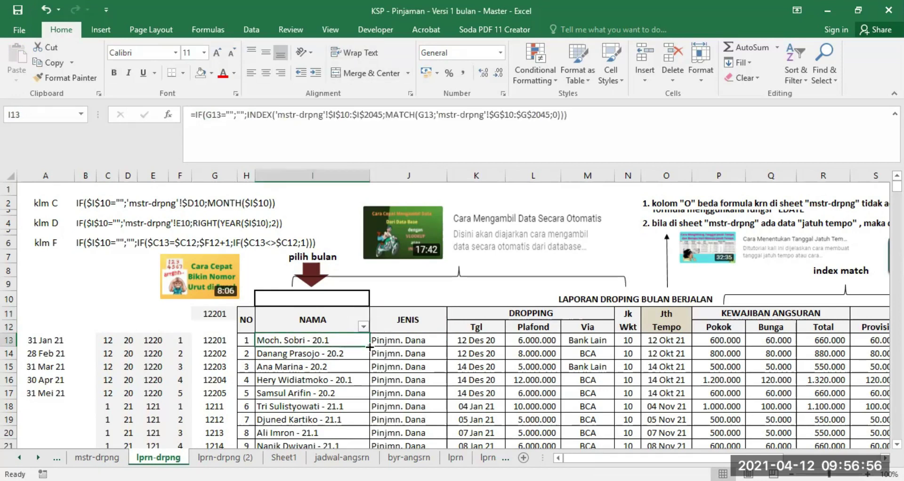
{"action": "left_click_drag", "start_coordinate": [368, 347], "coordinate": [435, 351]}
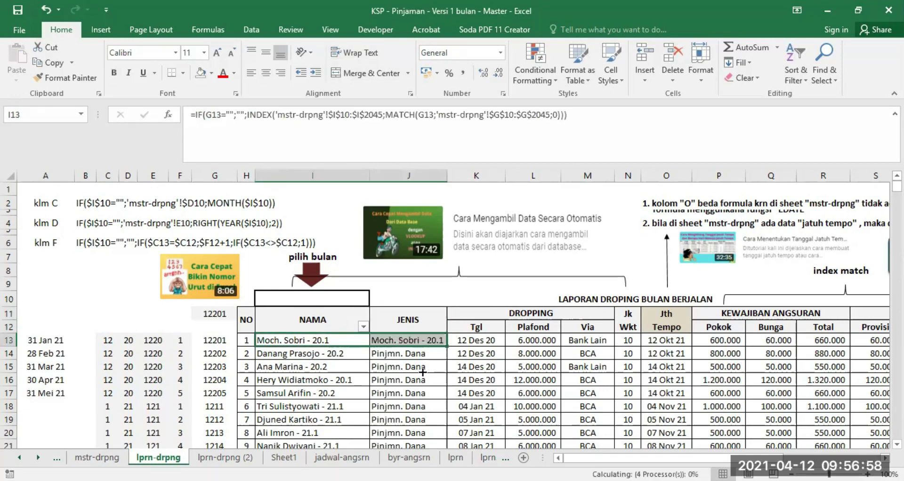
{"action": "left_click", "coordinate": [405, 317]}
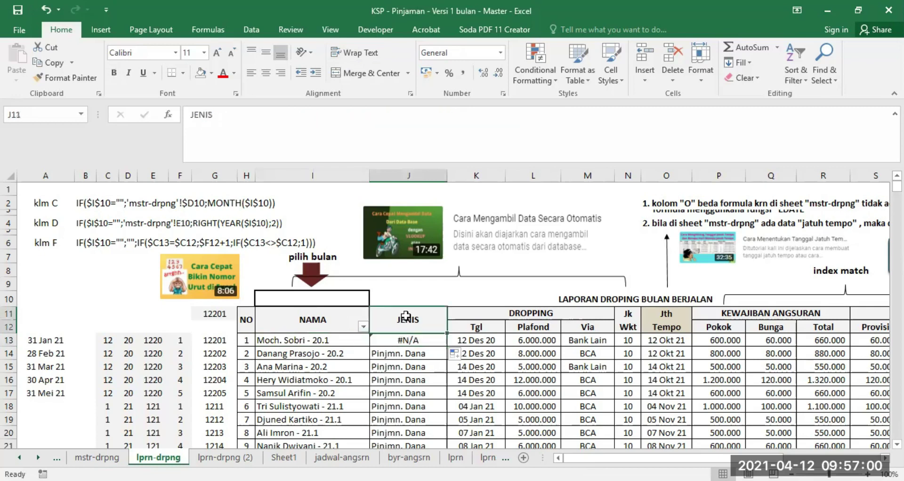
{"action": "left_click", "coordinate": [400, 341]}
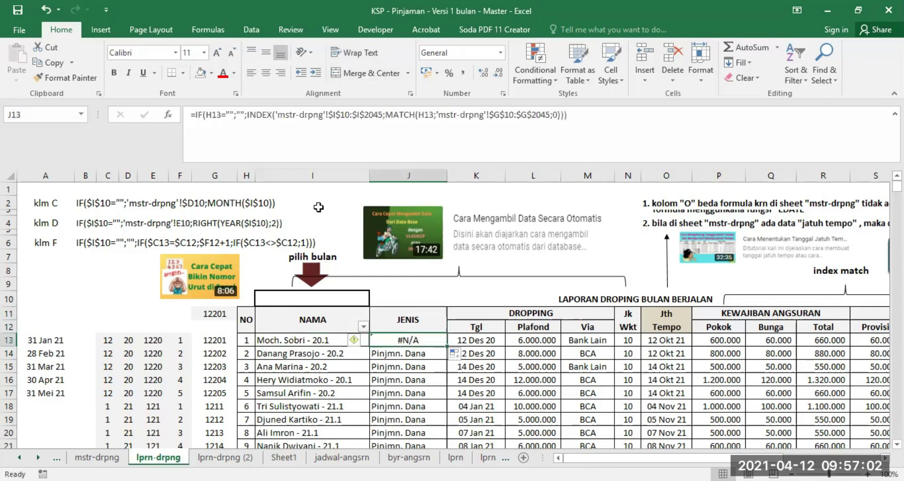
Look up the JENIS column on the mstr-drpng sheet and change the INDEX array in J13 to 'mstr-drpng'!$K$10:$K$2045.
{"action": "left_click", "coordinate": [97, 457]}
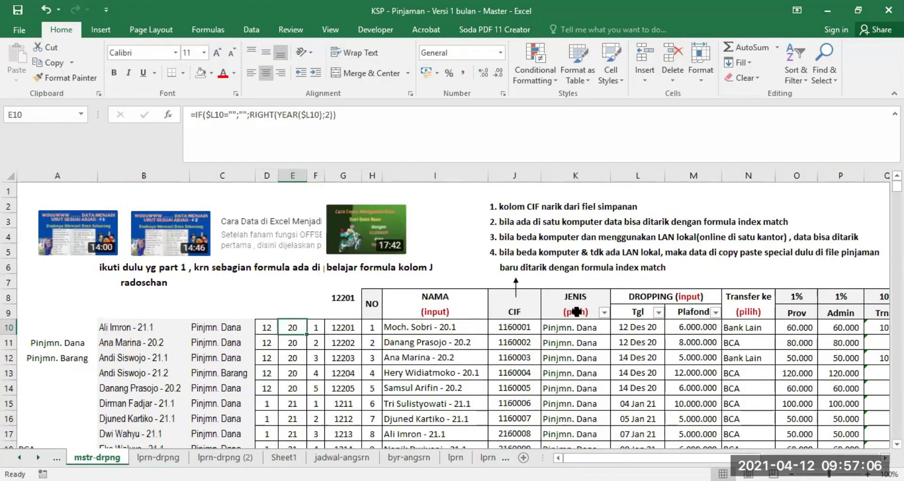
{"action": "left_click", "coordinate": [158, 457]}
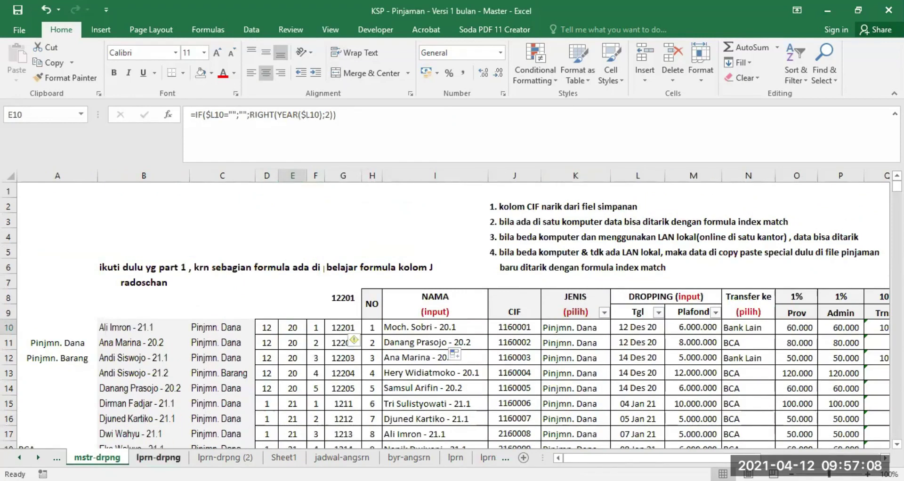
{"action": "left_click", "coordinate": [332, 115]}
{"action": "type", "text": "K"}
{"action": "key", "text": "Delete"}
{"action": "key", "text": "Right"}
{"action": "key", "text": "Right"}
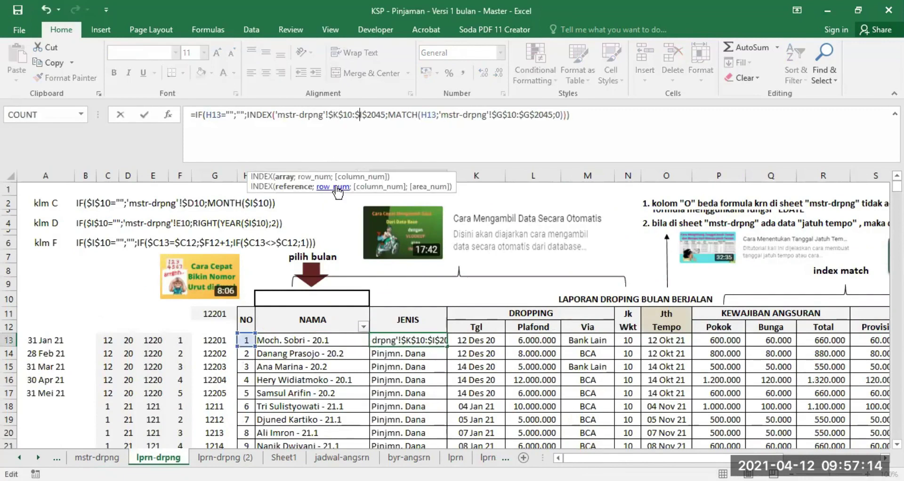
{"action": "type", "text": "K"}
{"action": "key", "text": "Delete"}
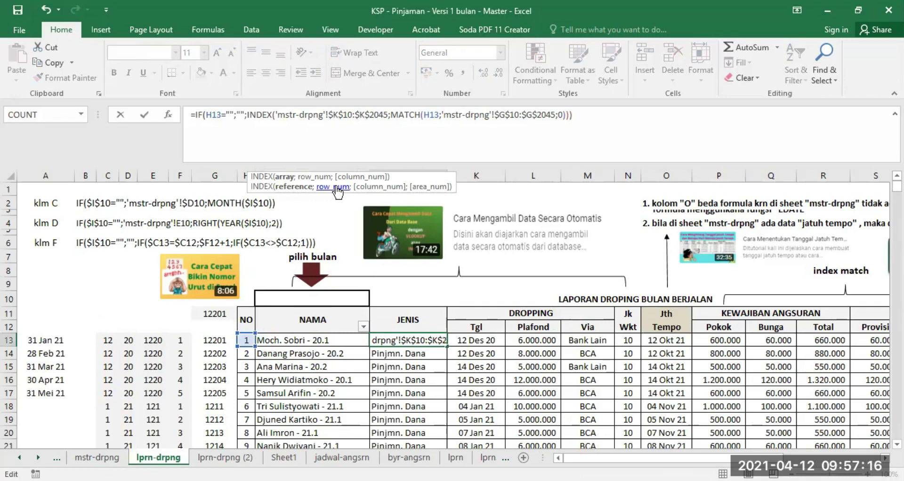
{"action": "key", "text": "Return"}
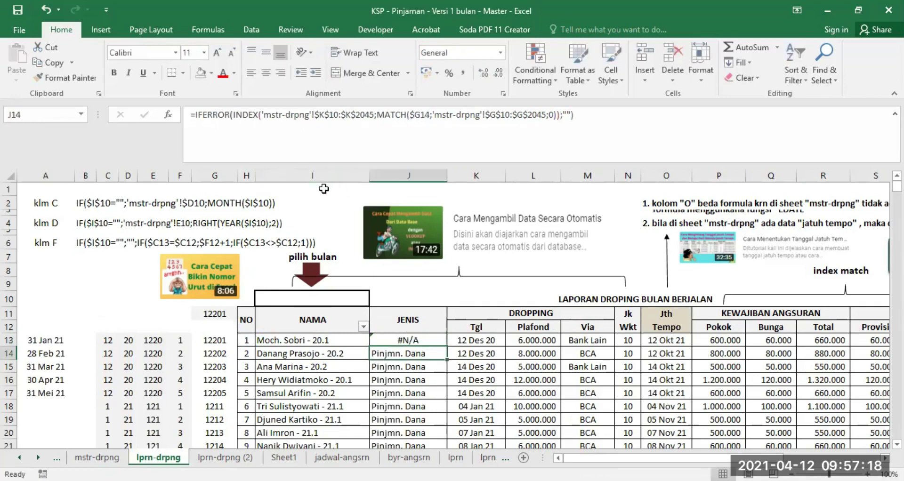
Change the IF condition in the I13 NAMA formula to $G13="" so the column reference is absolute.
{"action": "left_click", "coordinate": [412, 341]}
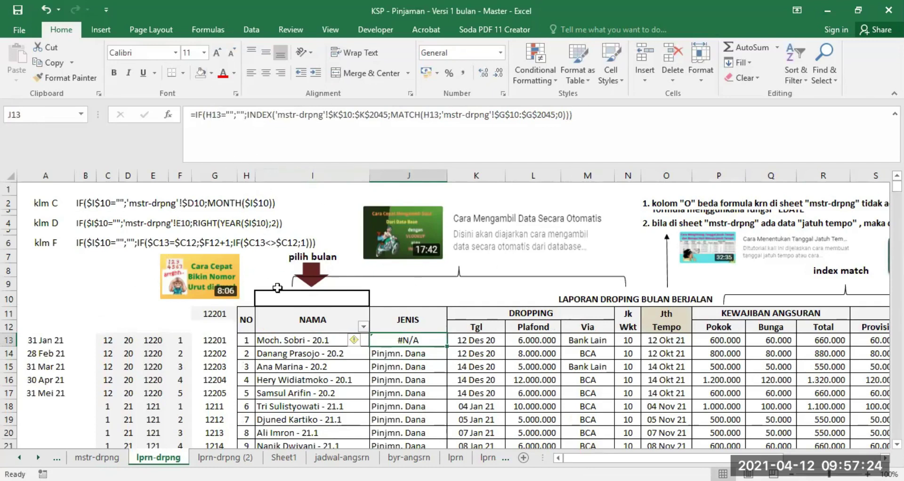
{"action": "left_click", "coordinate": [307, 338]}
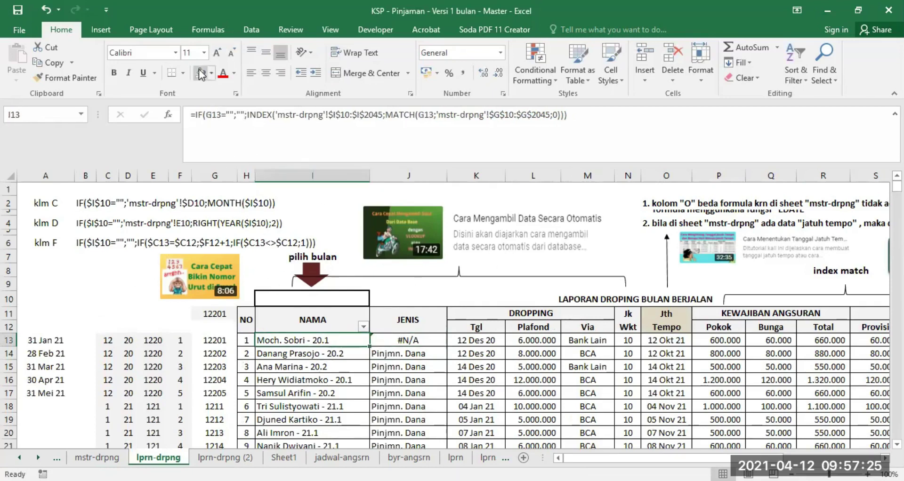
{"action": "left_click", "coordinate": [206, 114]}
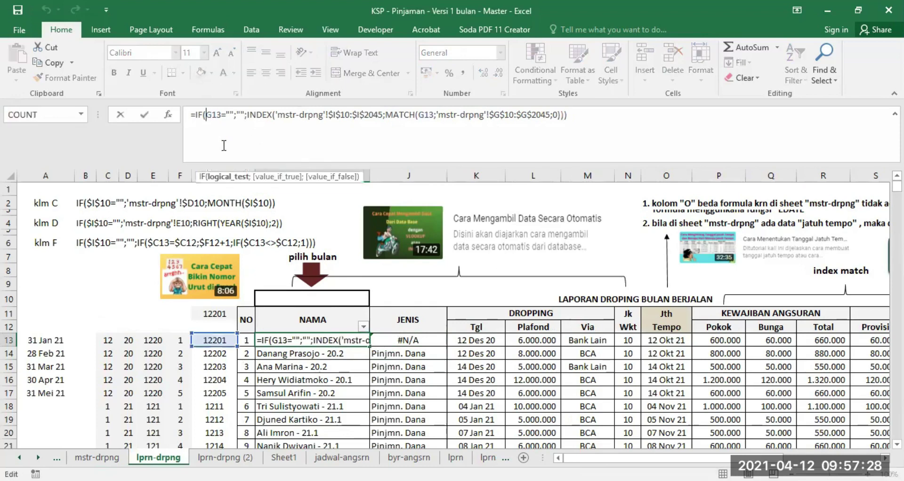
{"action": "type", "text": "$"}
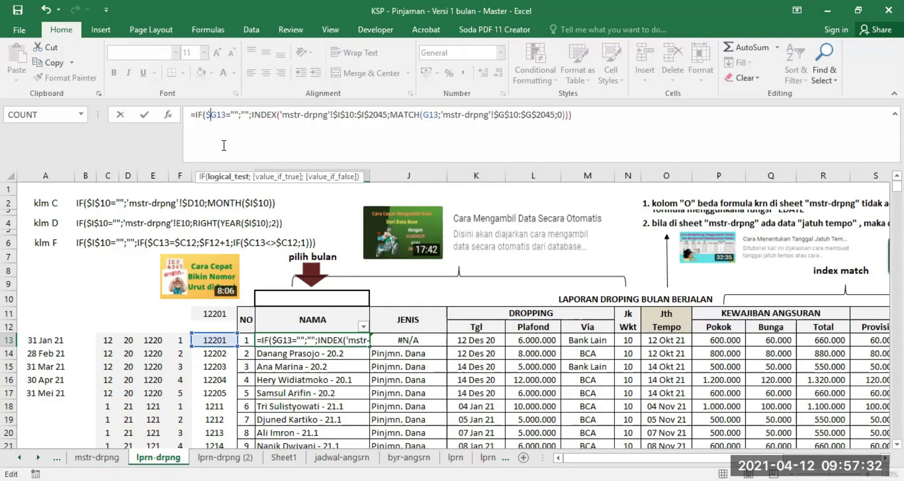
{"action": "key", "text": "Tab"}
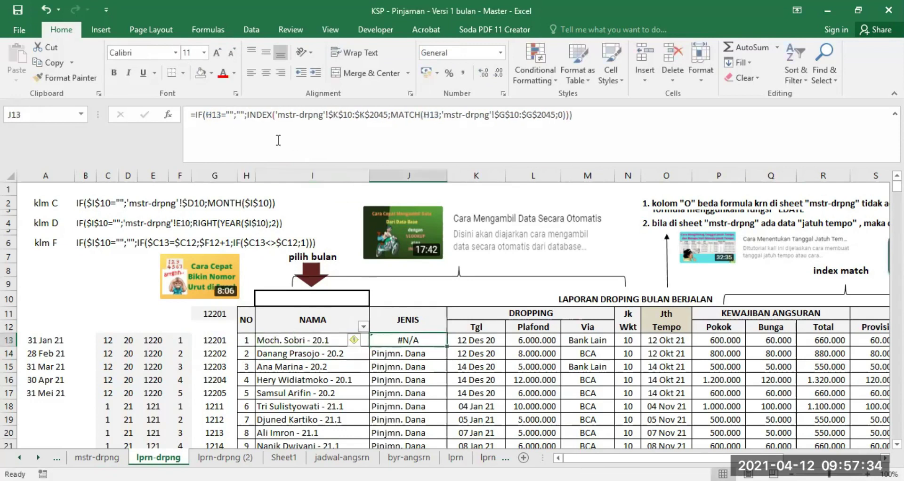
Change the IF condition in the J13 JENIS formula to $G13="".
{"action": "left_click", "coordinate": [207, 114]}
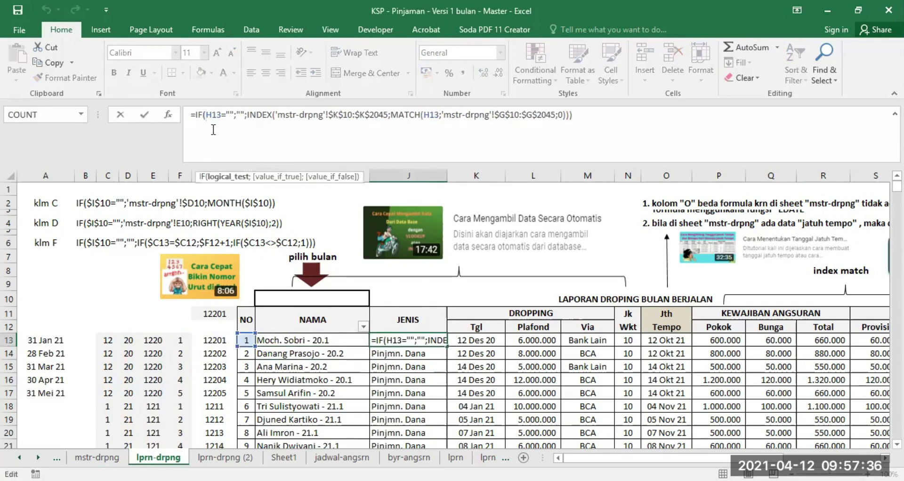
{"action": "type", "text": "$"}
{"action": "key", "text": "Delete"}
{"action": "type", "text": "G"}
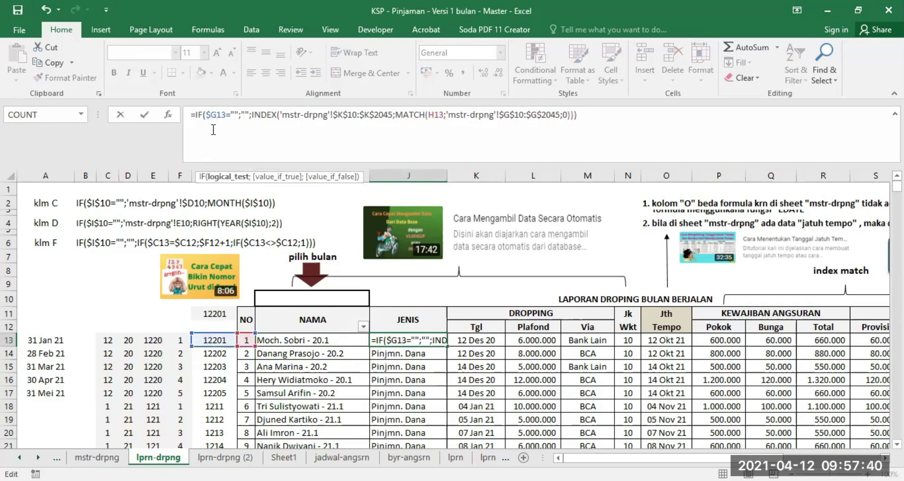
{"action": "key", "text": "Return"}
Set the MATCH lookup value in the J13 JENIS formula to $G13.
{"action": "left_click", "coordinate": [405, 340]}
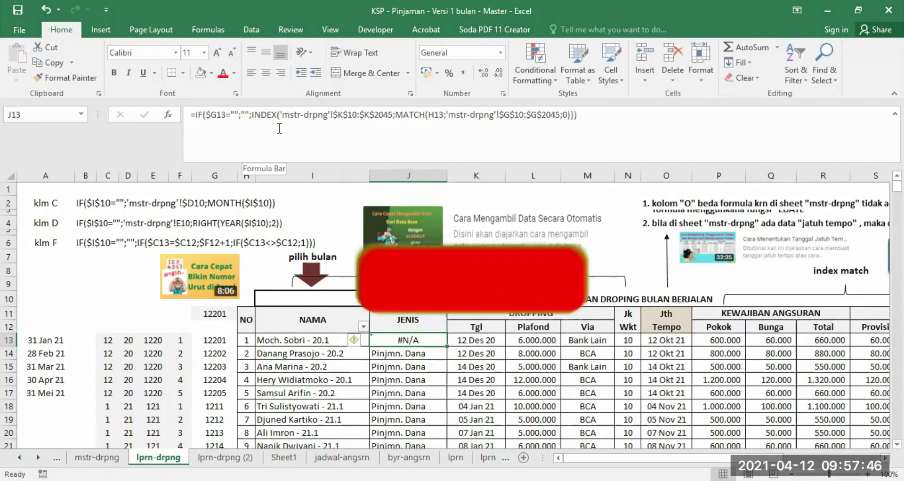
{"action": "left_click", "coordinate": [428, 115]}
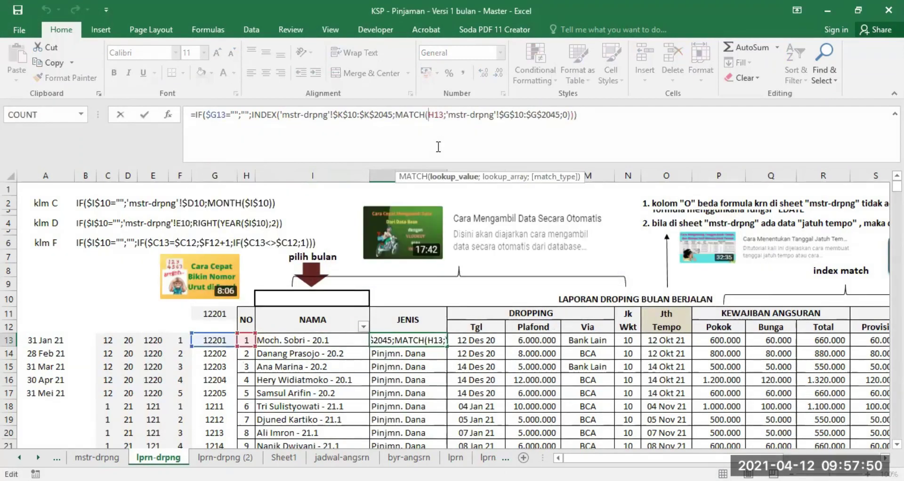
{"action": "type", "text": "$G"}
{"action": "key", "text": "Delete"}
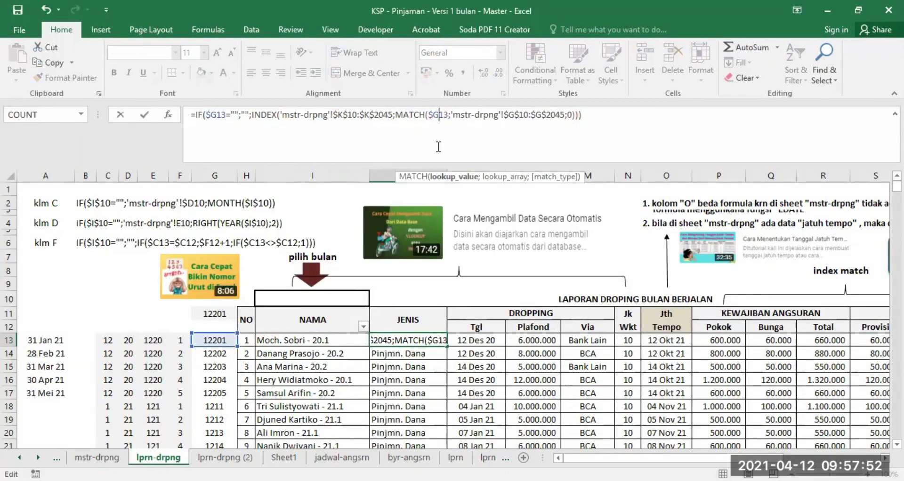
{"action": "key", "text": "Return"}
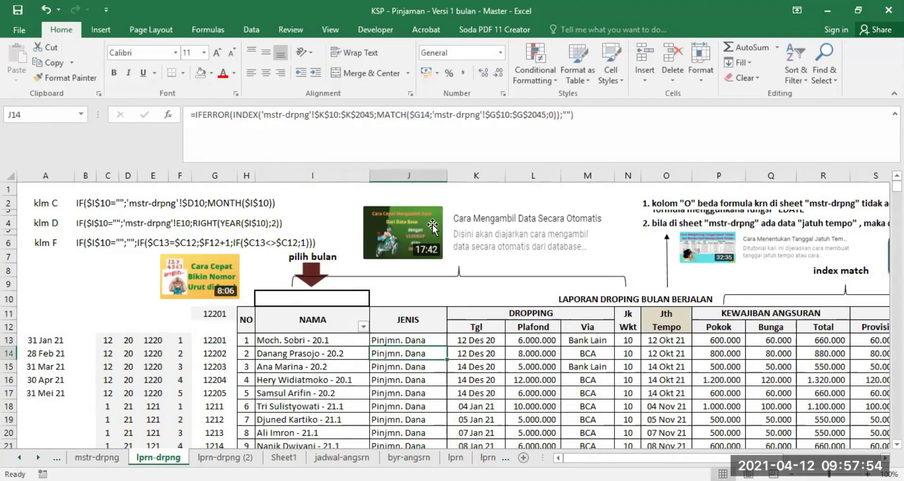
Extend the J13 JENIS lookup formula one column across into K13 under Tgl.
{"action": "left_click", "coordinate": [398, 340]}
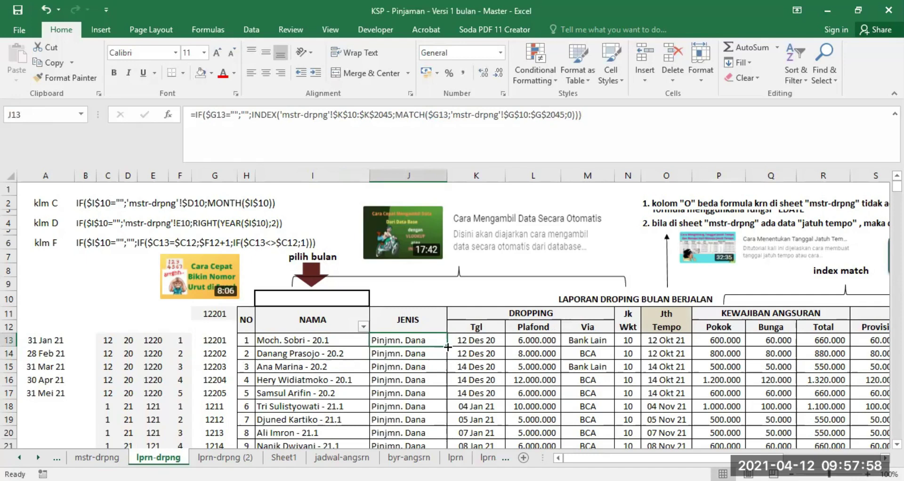
{"action": "left_click_drag", "start_coordinate": [447, 347], "coordinate": [445, 345]}
{"action": "left_click_drag", "start_coordinate": [446, 345], "coordinate": [485, 350]}
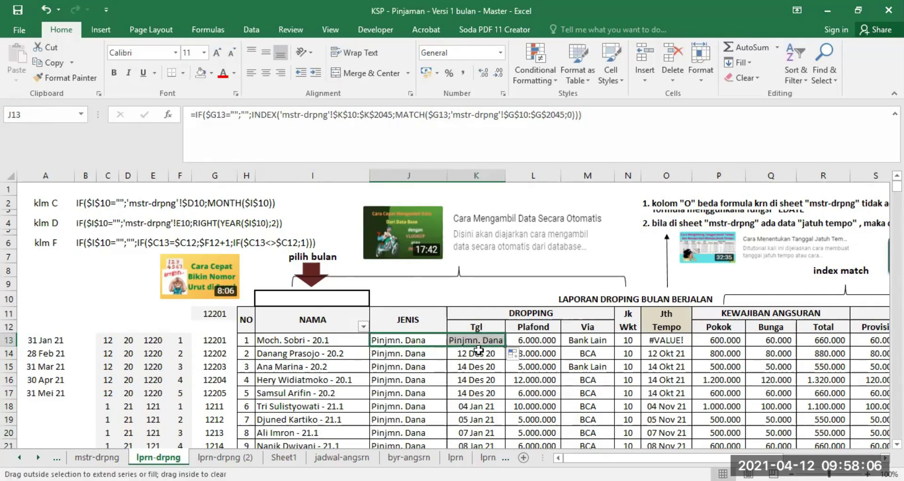
Check the Tgl column on the mstr-drpng sheet and change the INDEX array in K13 to 'mstr-drpng'!$L$10:$L$2045.
{"action": "left_click", "coordinate": [475, 342]}
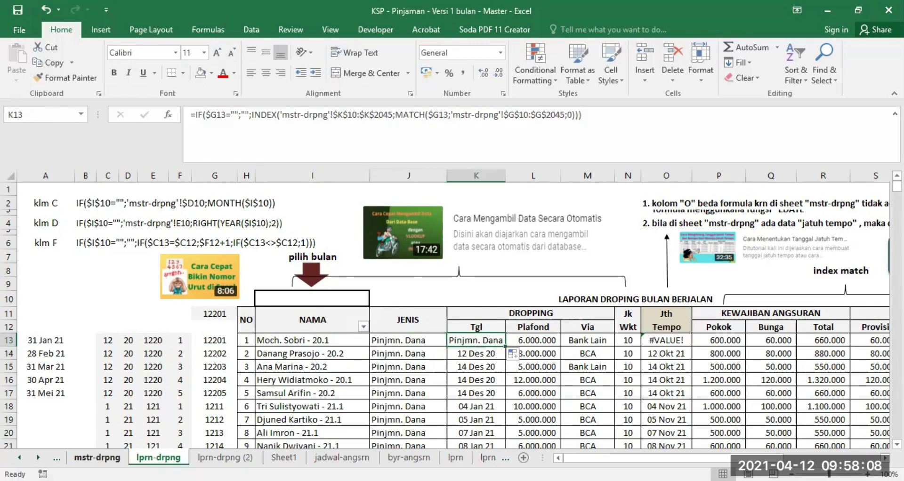
{"action": "left_click", "coordinate": [97, 457]}
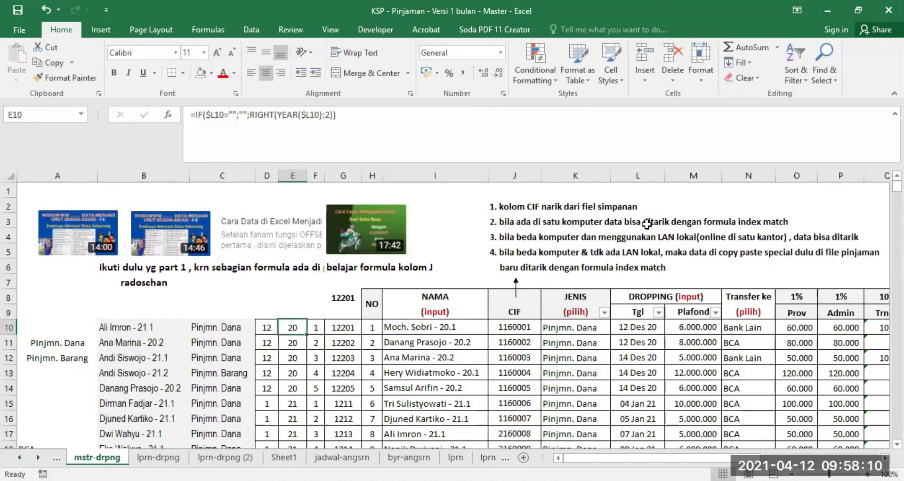
{"action": "left_click", "coordinate": [158, 457]}
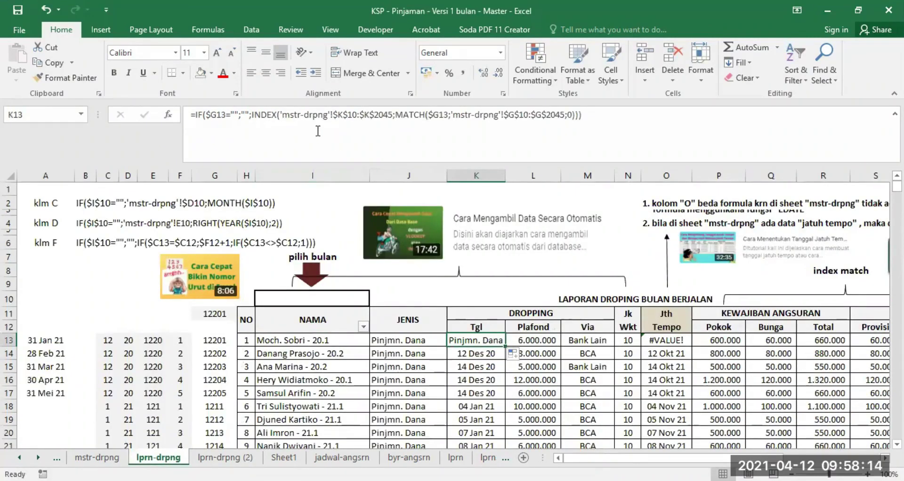
{"action": "left_click", "coordinate": [338, 115]}
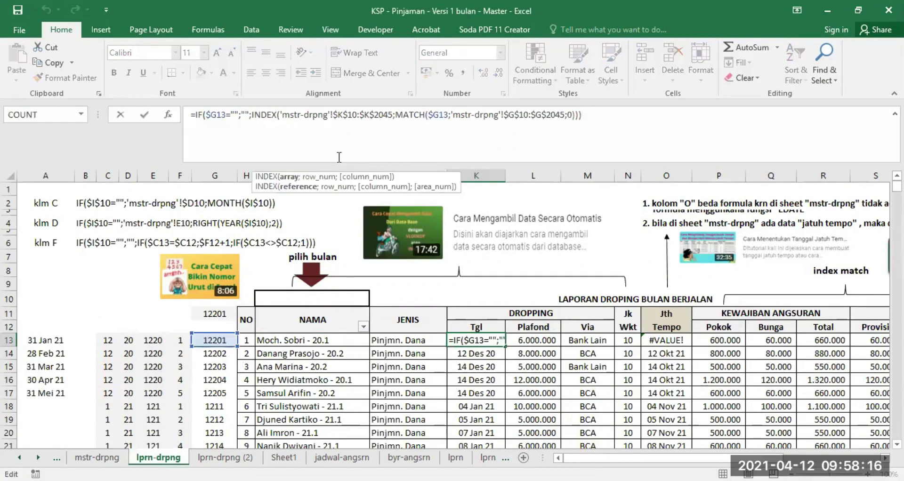
{"action": "key", "text": "Delete"}
{"action": "type", "text": "L"}
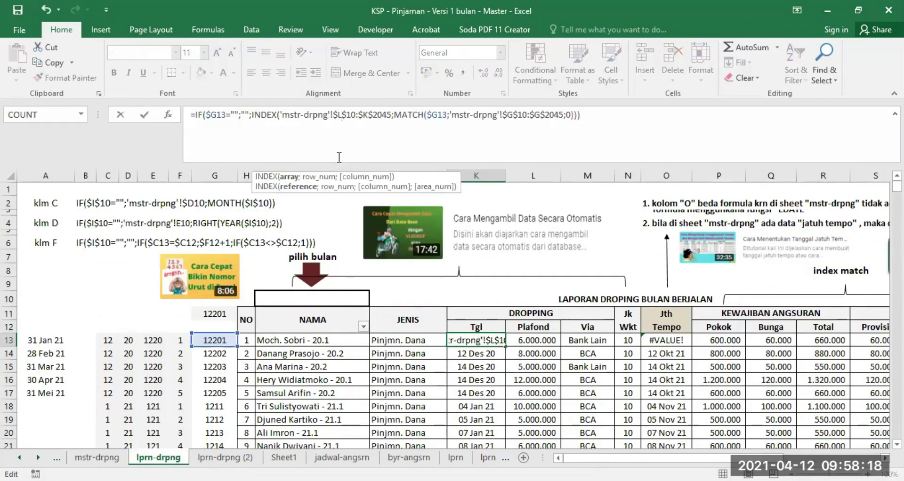
{"action": "key", "text": "Right"}
{"action": "key", "text": "Right"}
{"action": "key", "text": "Right"}
{"action": "key", "text": "Right"}
{"action": "key", "text": "Right"}
{"action": "key", "text": "Delete"}
{"action": "type", "text": "L"}
{"action": "key", "text": "Return"}
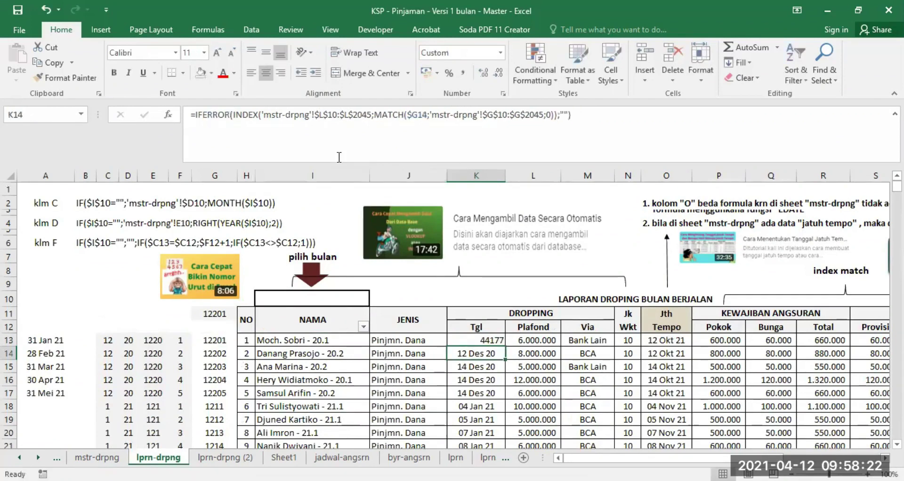
Apply the custom number format dd mmm yy to the date in K13 and centre it in the cell.
{"action": "right_click", "coordinate": [478, 337]}
{"action": "left_click", "coordinate": [520, 281]}
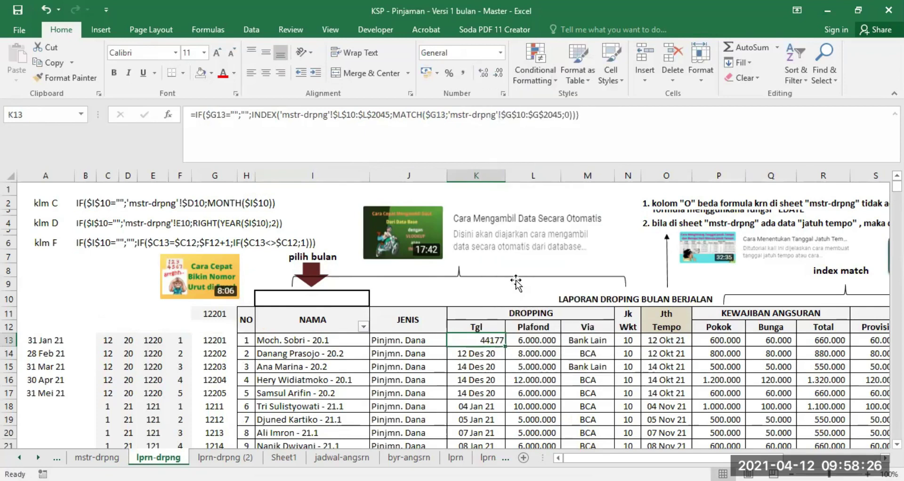
{"action": "left_click", "coordinate": [401, 274]}
{"action": "scroll", "coordinate": [668, 301], "scroll_direction": "down", "scroll_amount": 4}
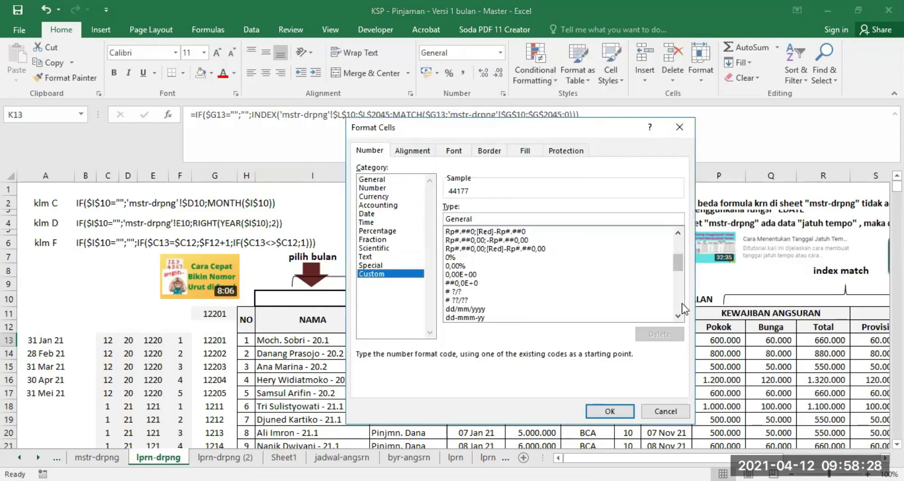
{"action": "left_click", "coordinate": [463, 317]}
{"action": "left_click", "coordinate": [457, 217]}
{"action": "key", "text": "BackSpace"}
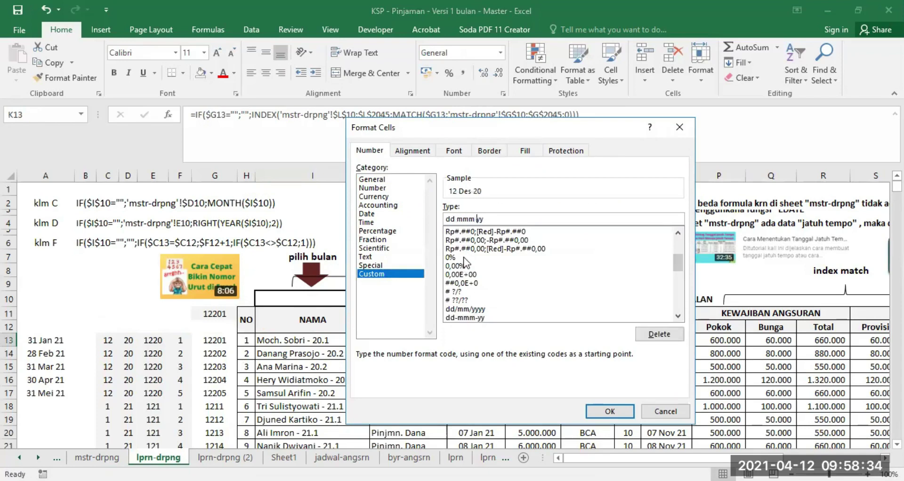
{"action": "left_click", "coordinate": [609, 411]}
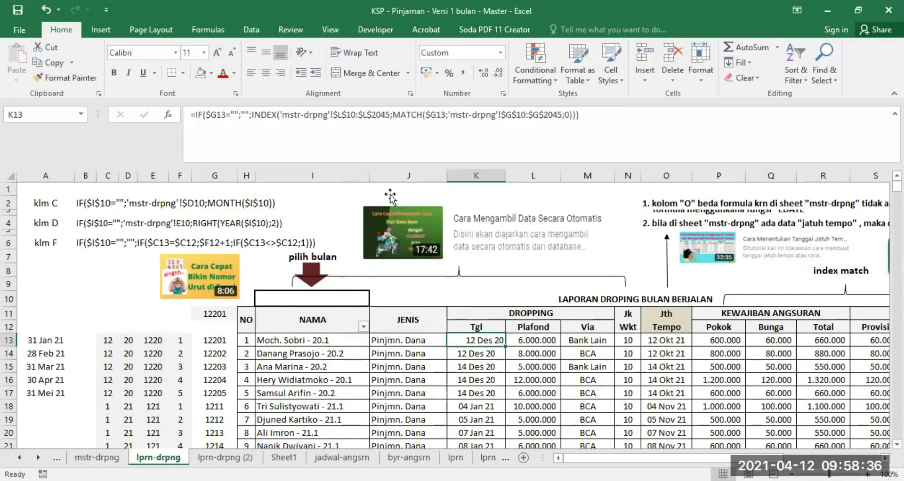
{"action": "left_click", "coordinate": [266, 73]}
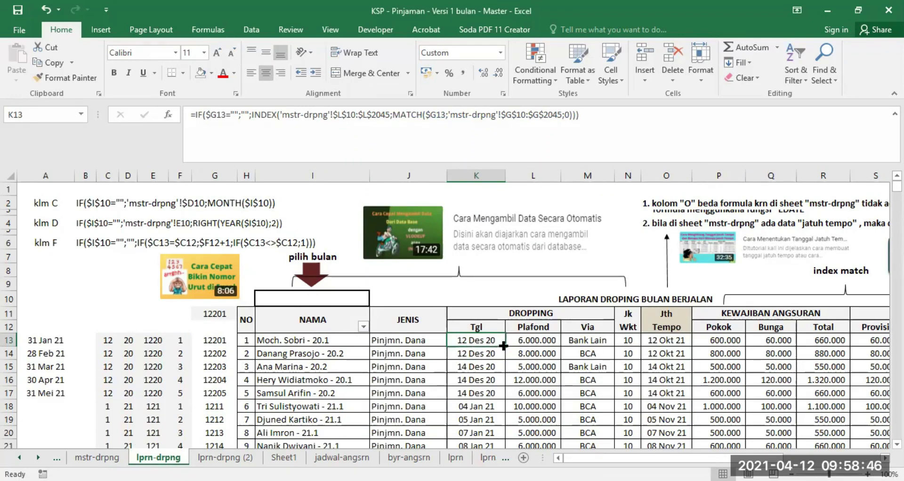
Inspect the Jth Tempo formula in O13 and check the mstr-drpng columns for due-date data.
{"action": "left_click", "coordinate": [668, 341]}
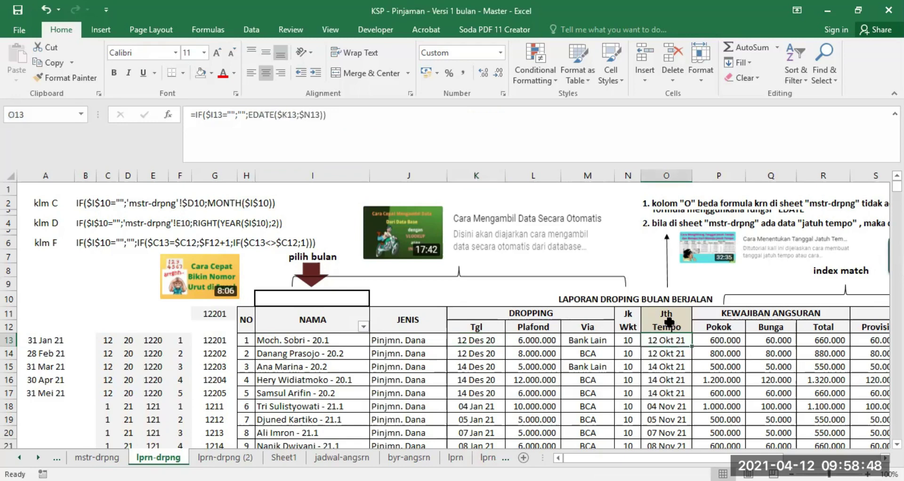
{"action": "left_click_drag", "start_coordinate": [744, 457], "coordinate": [753, 456]}
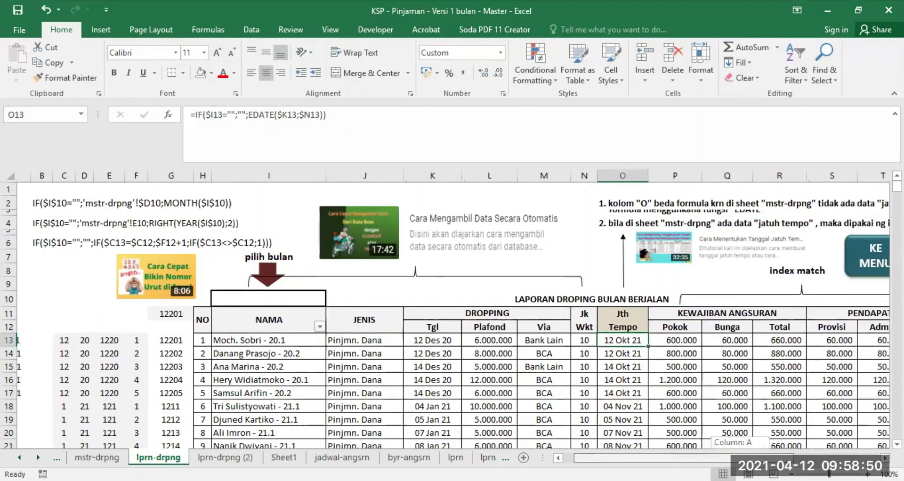
{"action": "left_click", "coordinate": [97, 457]}
{"action": "left_click_drag", "start_coordinate": [588, 457], "coordinate": [625, 457]}
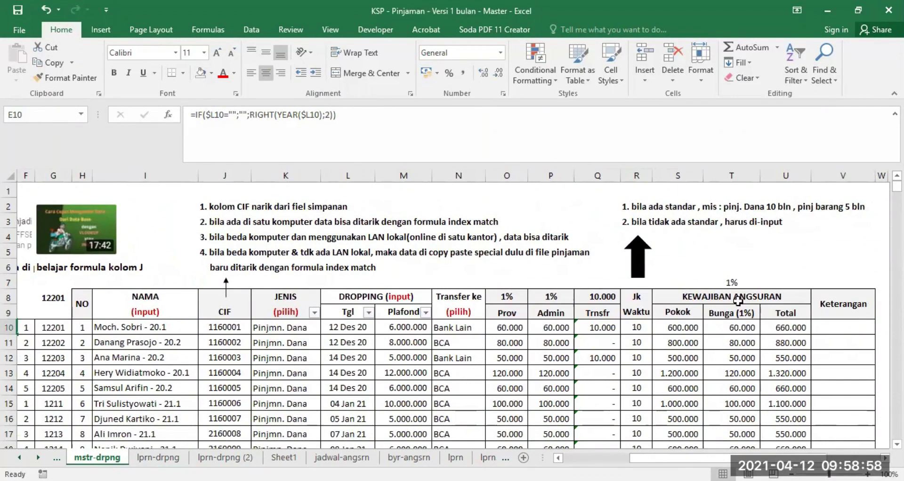
{"action": "left_click", "coordinate": [160, 458]}
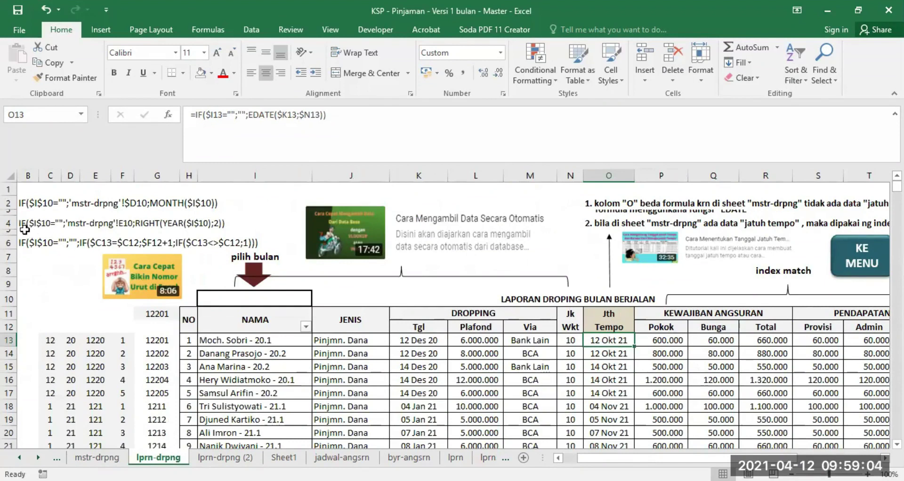
Increase the height of row 3 on lprn-drpng so the EDATE note above the table is fully readable.
{"action": "left_click_drag", "start_coordinate": [9, 214], "coordinate": [11, 218]}
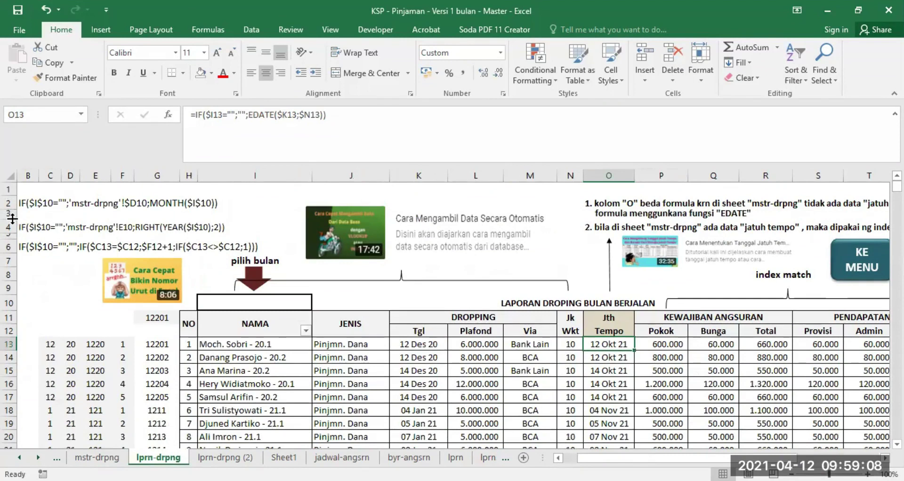
{"action": "left_click_drag", "start_coordinate": [12, 218], "coordinate": [11, 224]}
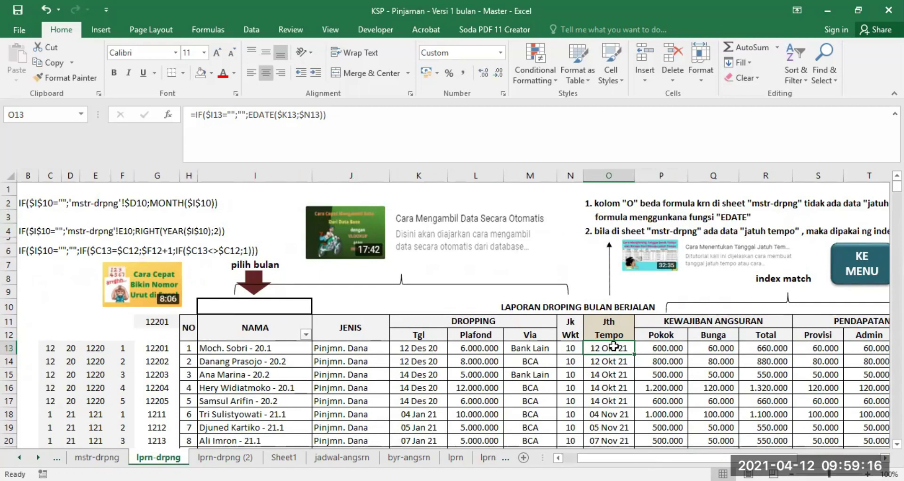
{"action": "left_click", "coordinate": [667, 265]}
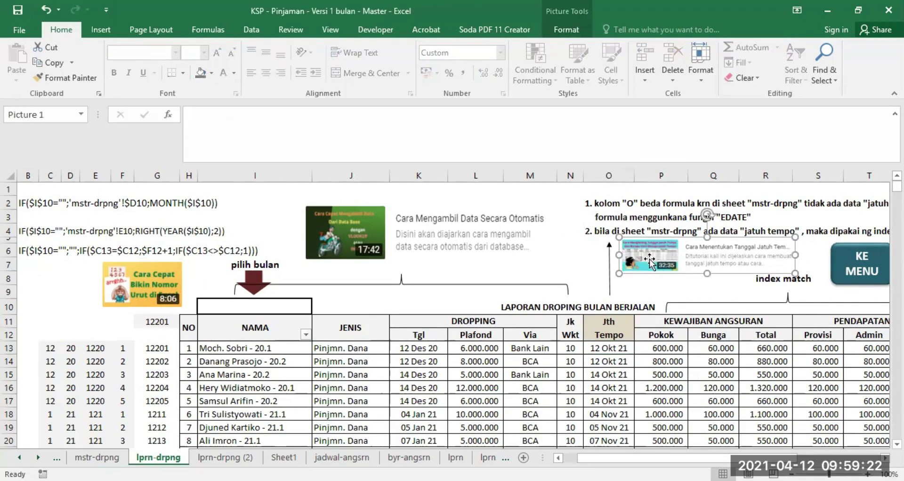
{"action": "left_click", "coordinate": [609, 347]}
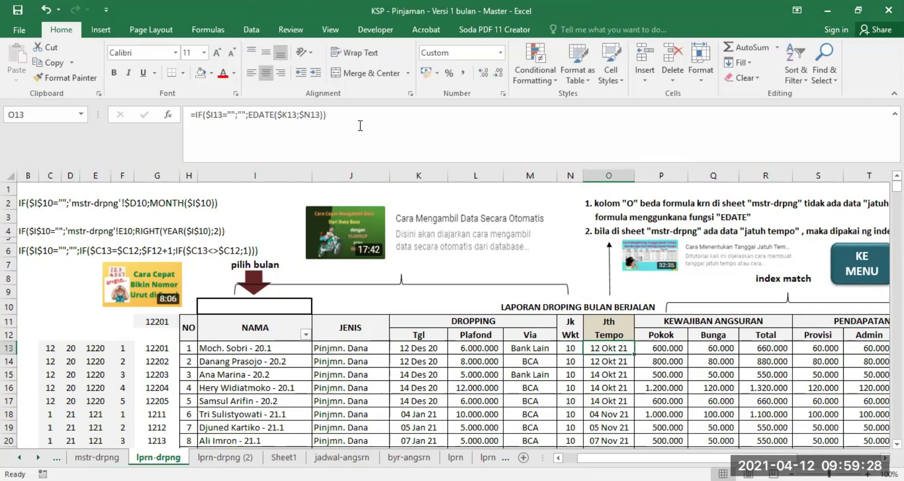
{"action": "left_click", "coordinate": [340, 115]}
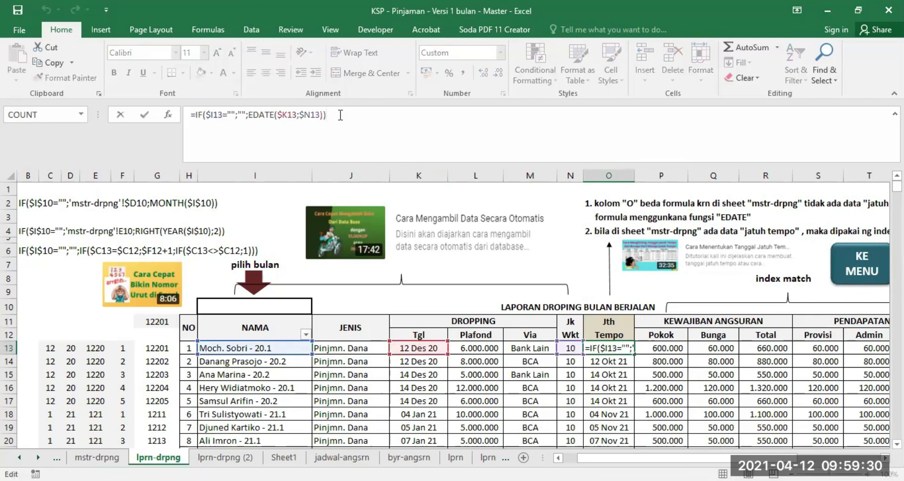
{"action": "key", "text": "BackSpace"}
{"action": "key", "text": "BackSpace"}
{"action": "key", "text": "BackSpace"}
{"action": "key", "text": "BackSpace"}
{"action": "key", "text": "BackSpace"}
{"action": "key", "text": "BackSpace"}
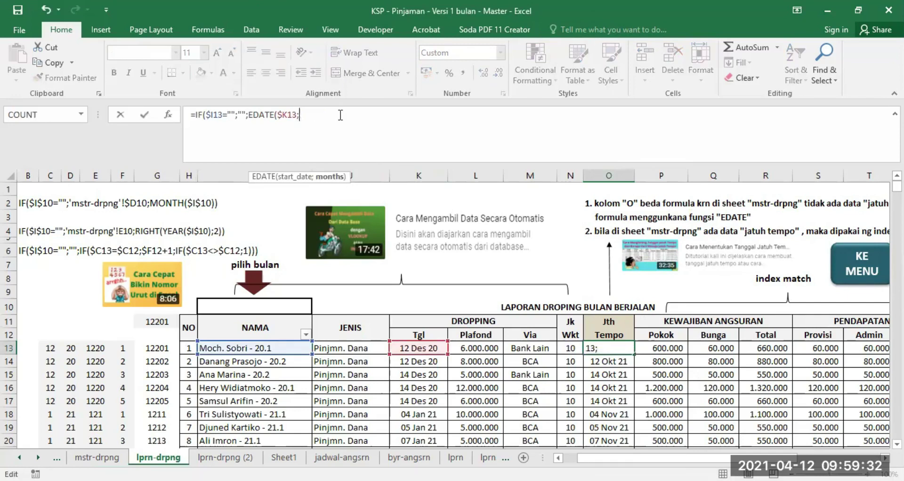
{"action": "key", "text": "BackSpace"}
{"action": "key", "text": "BackSpace"}
{"action": "key", "text": "BackSpace"}
{"action": "key", "text": "BackSpace"}
{"action": "key", "text": "BackSpace"}
{"action": "key", "text": "BackSpace"}
{"action": "key", "text": "BackSpace"}
{"action": "key", "text": "BackSpace"}
{"action": "key", "text": "BackSpace"}
{"action": "key", "text": "BackSpace"}
{"action": "key", "text": "BackSpace"}
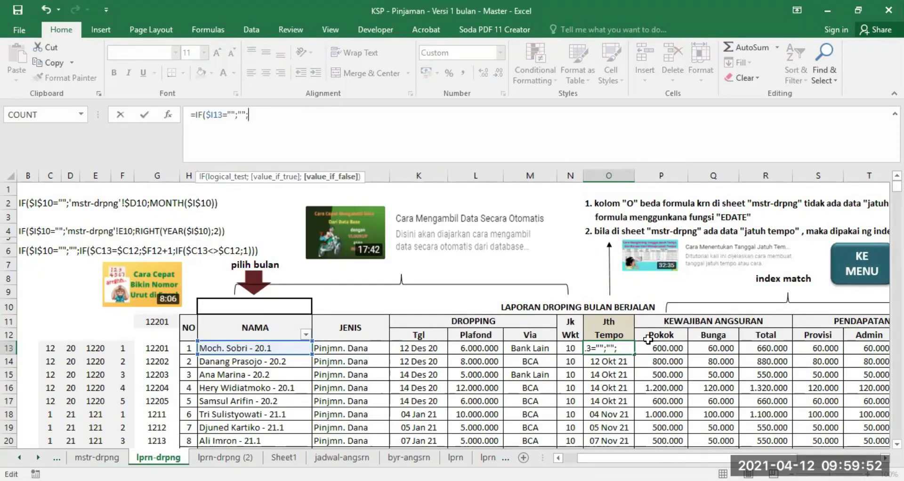
{"action": "left_click", "coordinate": [422, 348]}
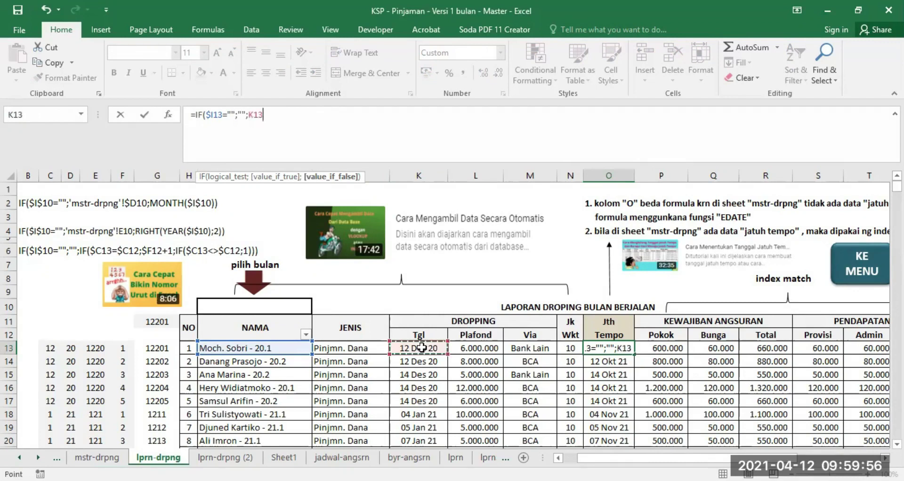
{"action": "left_click", "coordinate": [248, 114]}
{"action": "type", "text": "$"}
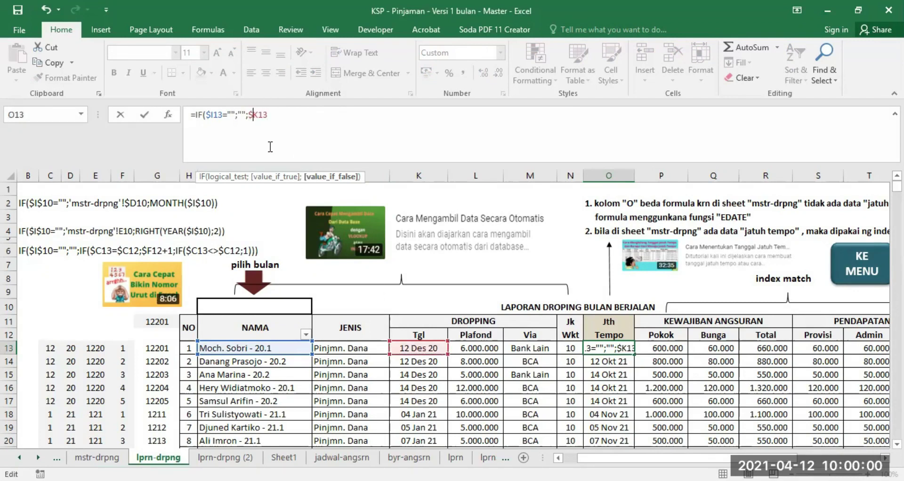
{"action": "left_click", "coordinate": [278, 118]}
{"action": "type", "text": ";"}
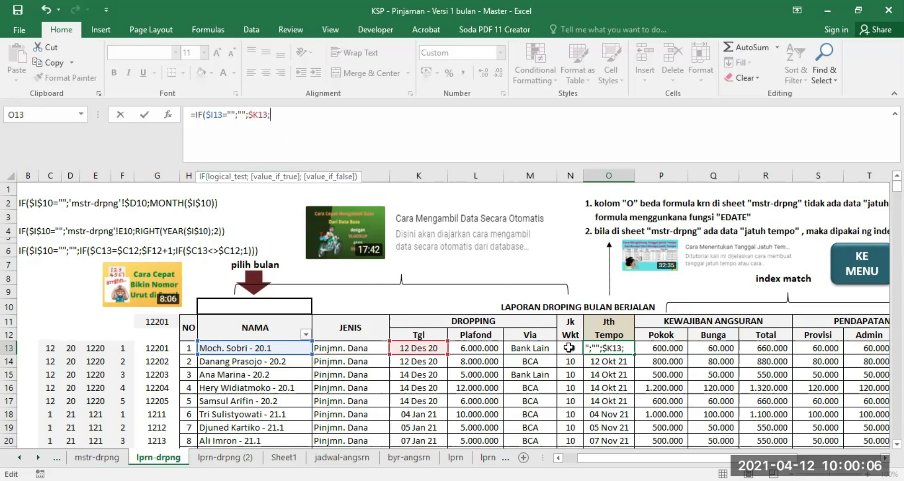
{"action": "left_click", "coordinate": [569, 347]}
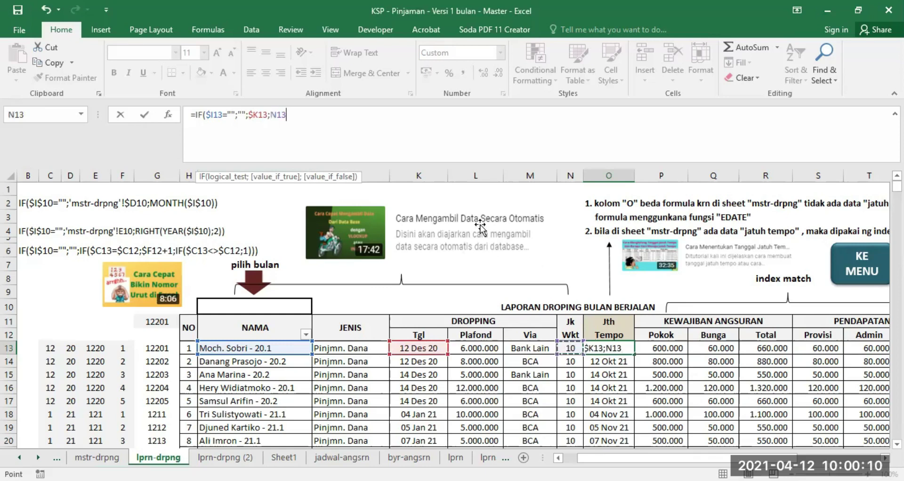
{"action": "left_click", "coordinate": [271, 114]}
{"action": "type", "text": "$"}
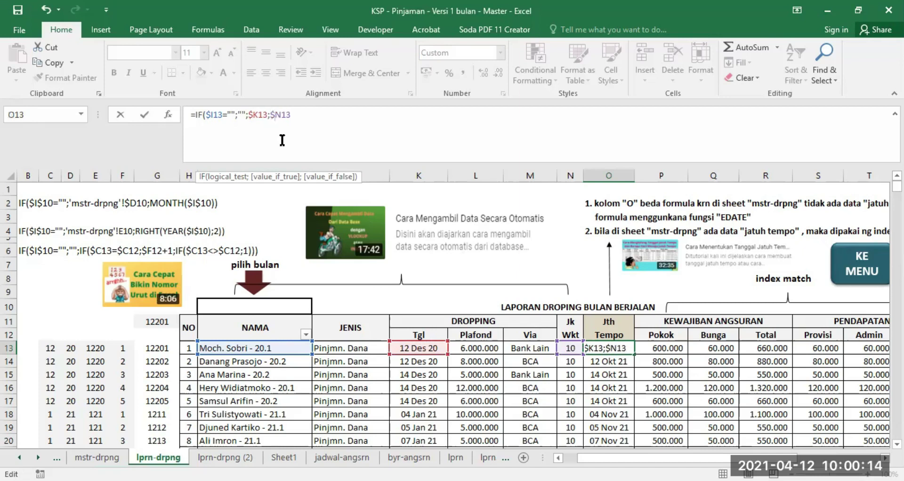
{"action": "key", "text": "Return"}
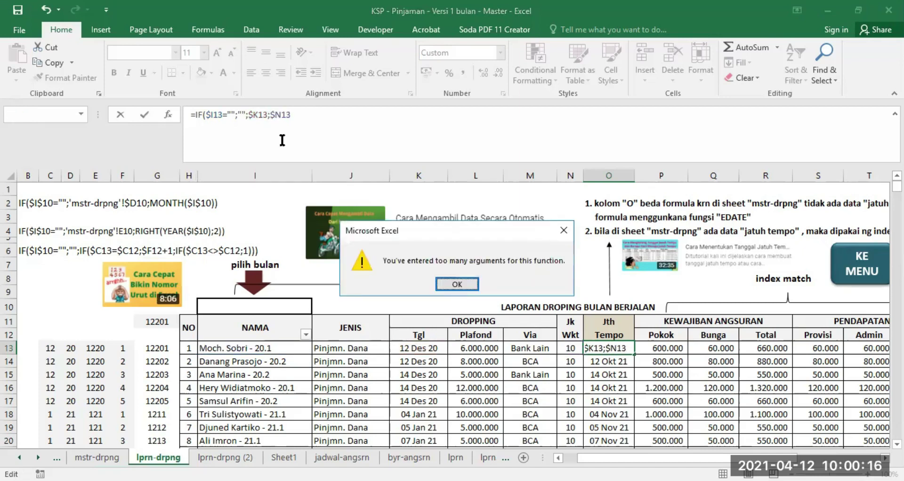
{"action": "key", "text": "Return"}
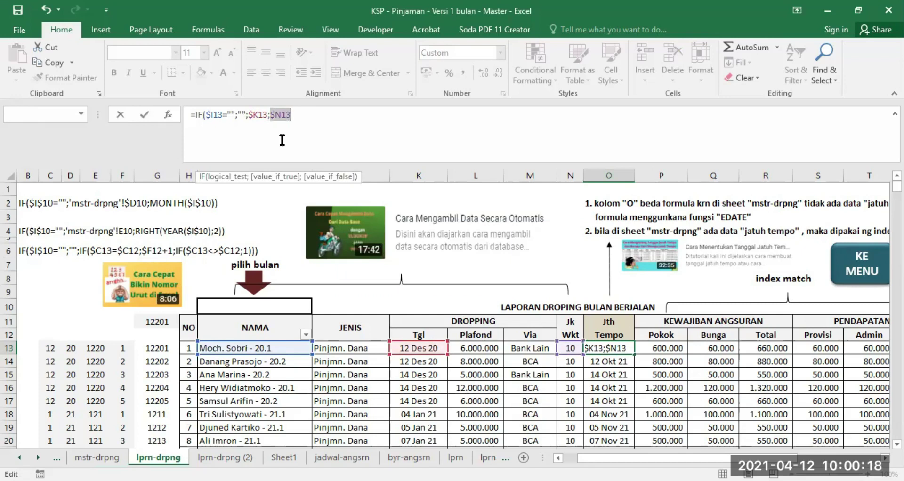
{"action": "key", "text": "Escape"}
Rewrite the Jth Tempo formula in O13 as =IF($I13="";"";EDATE(K13;N13)).
{"action": "left_click", "coordinate": [610, 359]}
{"action": "left_click", "coordinate": [613, 348]}
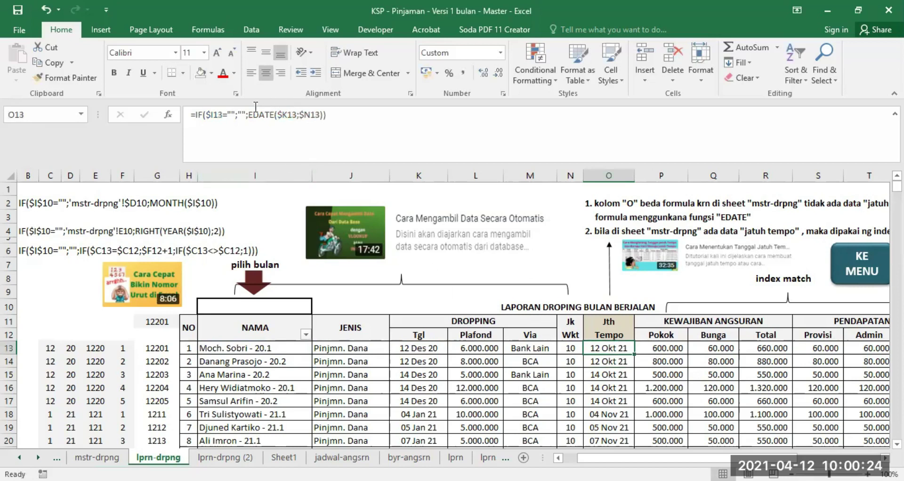
{"action": "left_click_drag", "start_coordinate": [248, 115], "coordinate": [357, 124]}
{"action": "key", "text": "BackSpace"}
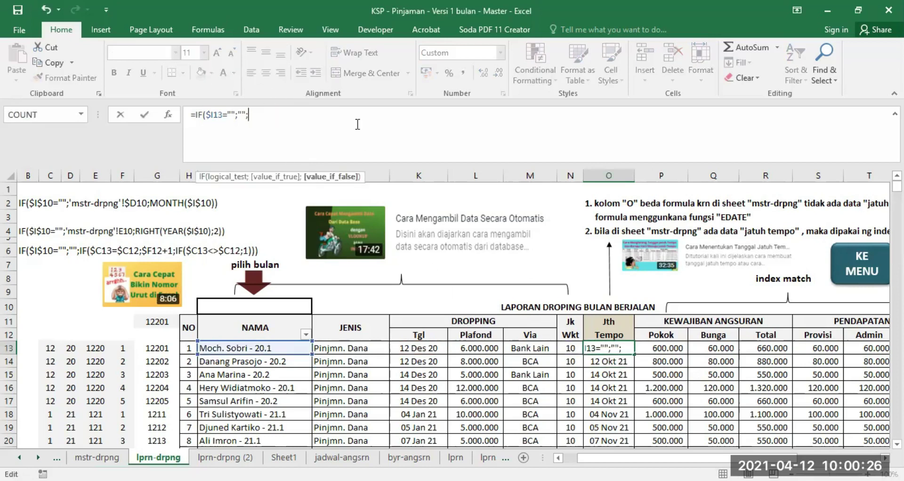
{"action": "type", "text": "edat"}
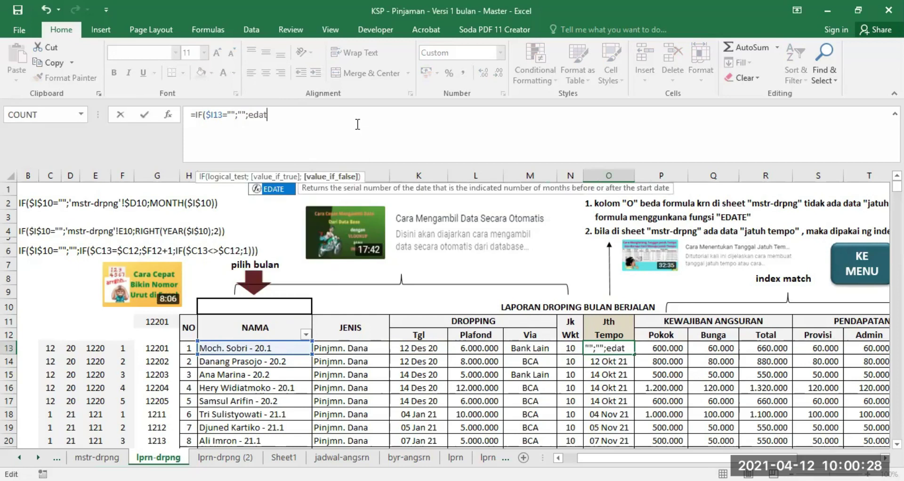
{"action": "type", "text": "e("}
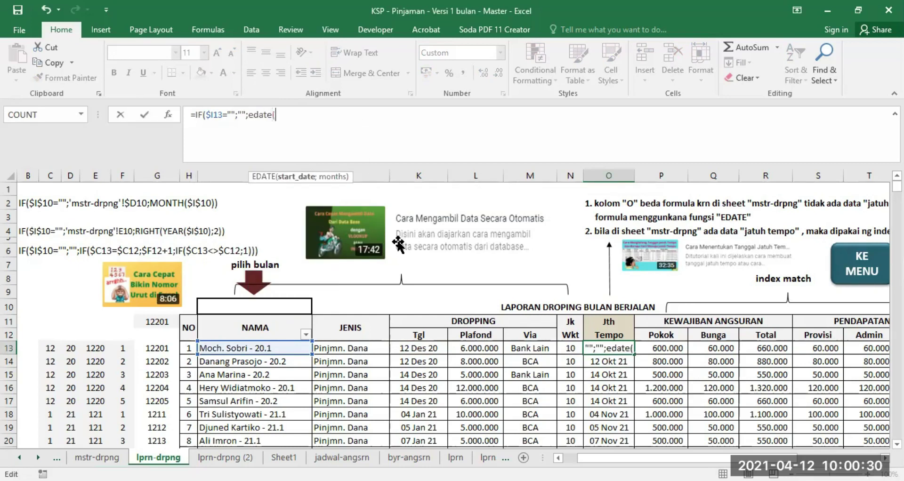
{"action": "left_click", "coordinate": [420, 346]}
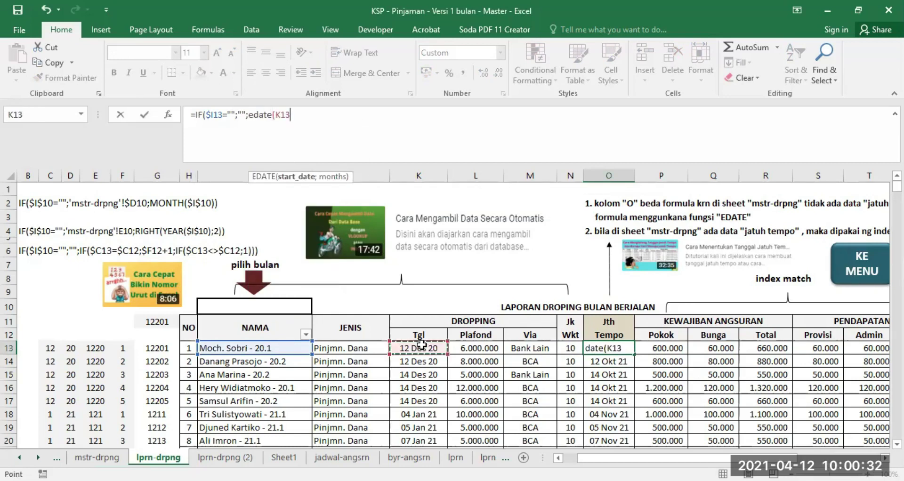
{"action": "type", "text": ";"}
{"action": "left_click", "coordinate": [568, 347]}
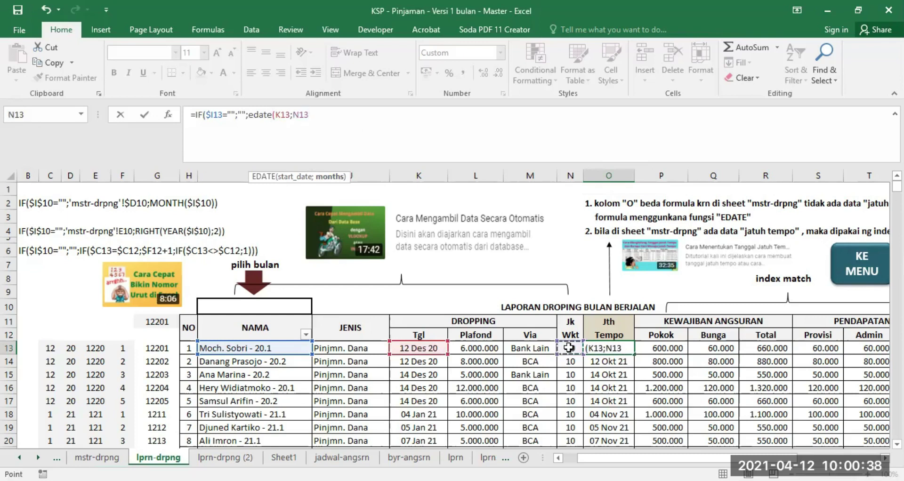
{"action": "key", "text": "Return"}
{"action": "key", "text": "Return"}
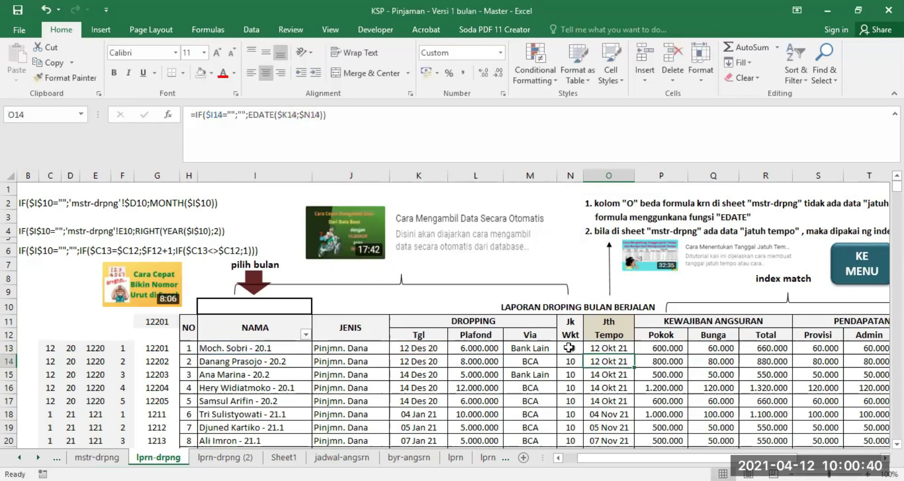
Examine the EDATE formula in O13 together with its source cells, the Tgl date in K13 and the Jk Wkt term in N13.
{"action": "left_click", "coordinate": [610, 347]}
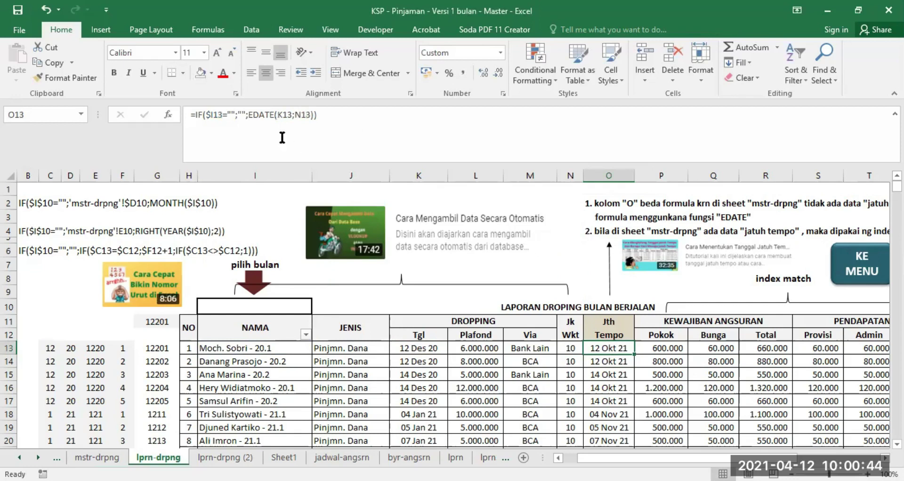
{"action": "left_click_drag", "start_coordinate": [249, 115], "coordinate": [274, 113]}
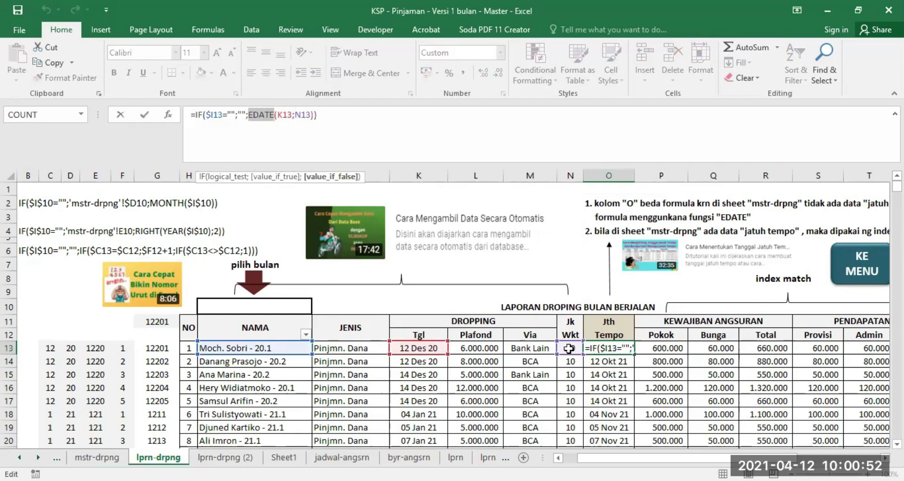
{"action": "key", "text": "Escape"}
{"action": "left_click", "coordinate": [420, 346]}
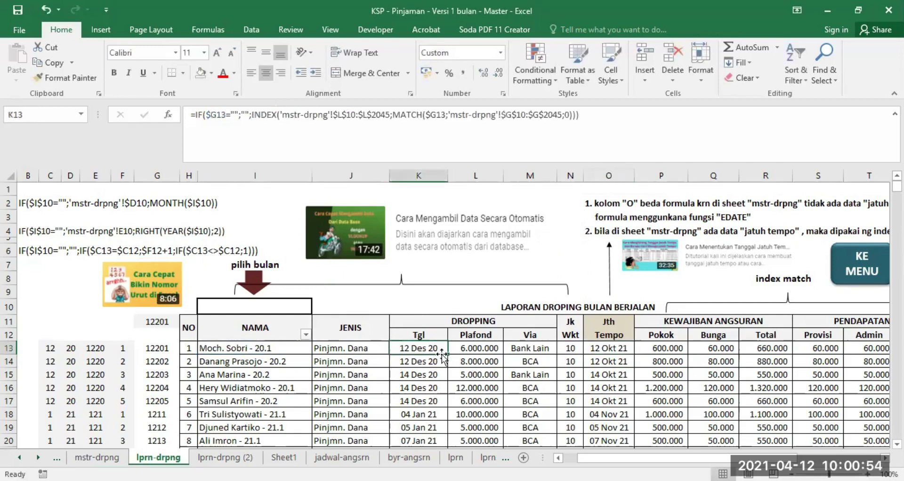
{"action": "left_click", "coordinate": [565, 348]}
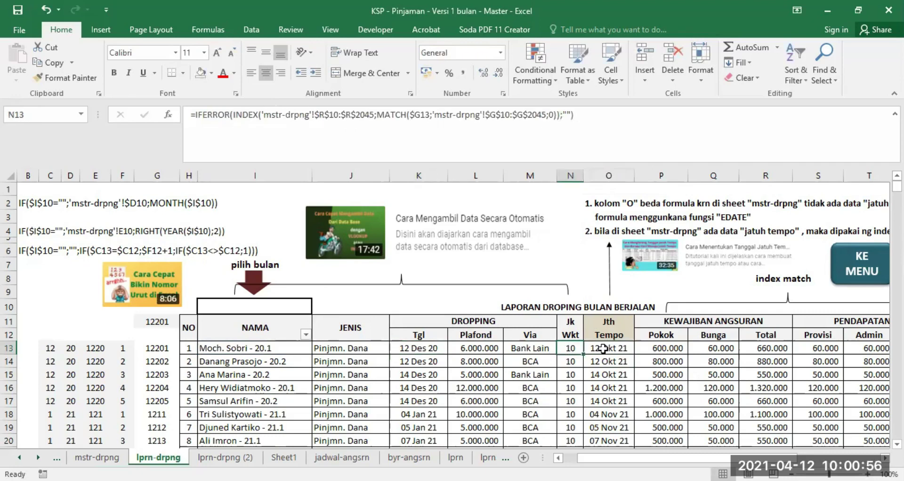
{"action": "left_click", "coordinate": [604, 349]}
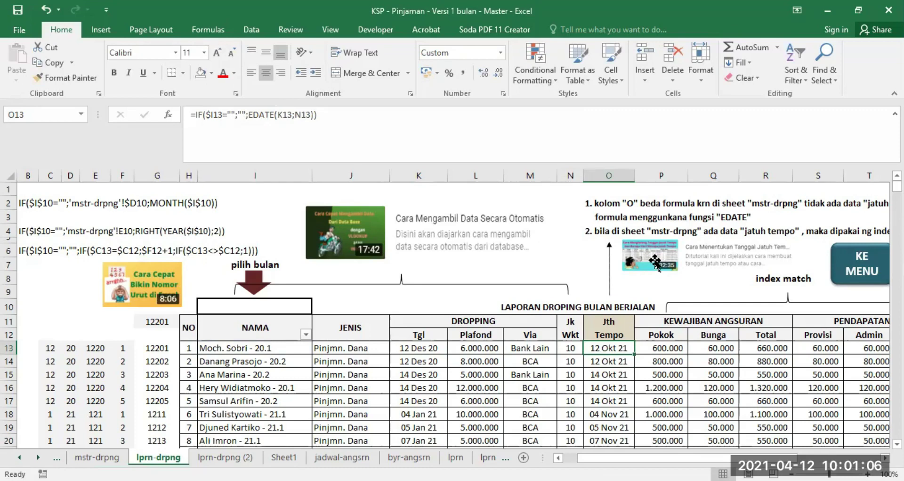
{"action": "left_click", "coordinate": [571, 348]}
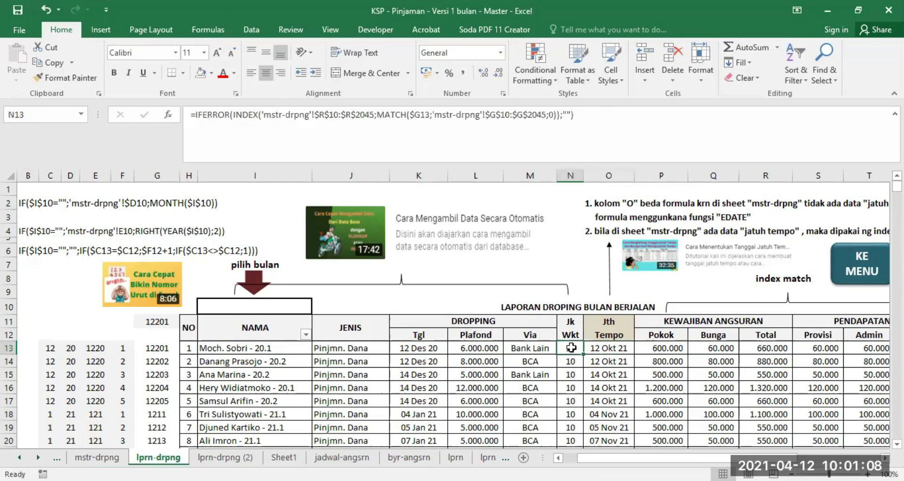
{"action": "left_click", "coordinate": [416, 350]}
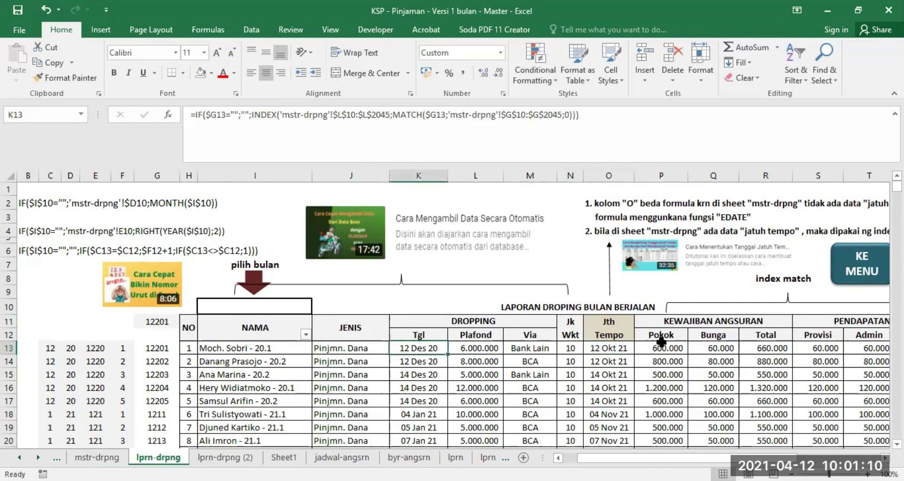
{"action": "left_click", "coordinate": [612, 348]}
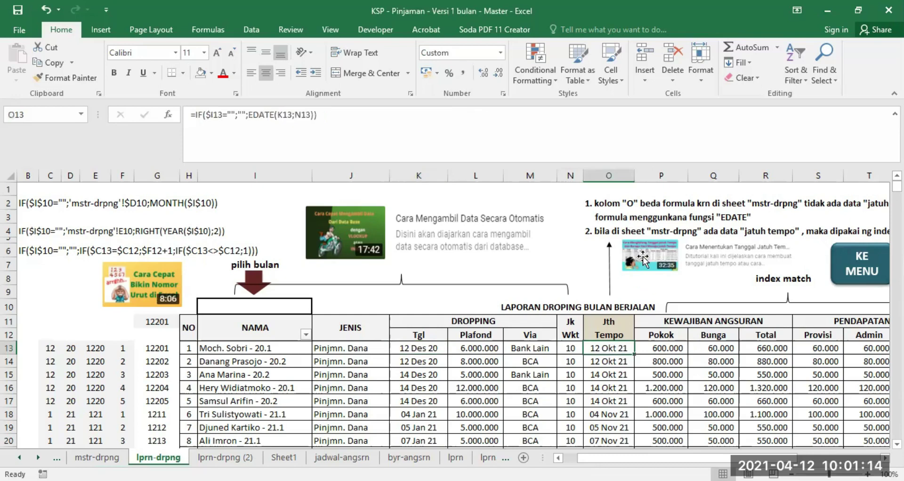
{"action": "left_click", "coordinate": [643, 259]}
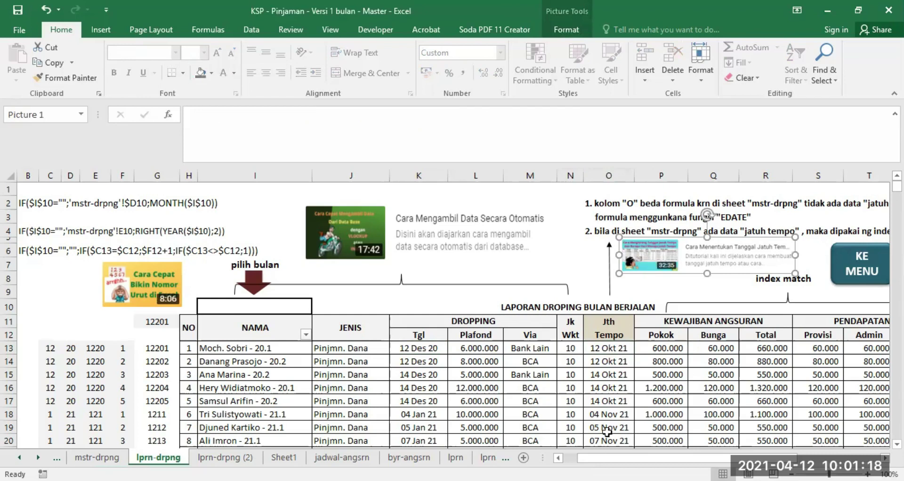
Check the row 13 lookup formulas in the Kewajiban Angsuran and Pendapatan columns, from P13 to U13.
{"action": "left_click_drag", "start_coordinate": [592, 459], "coordinate": [652, 458]}
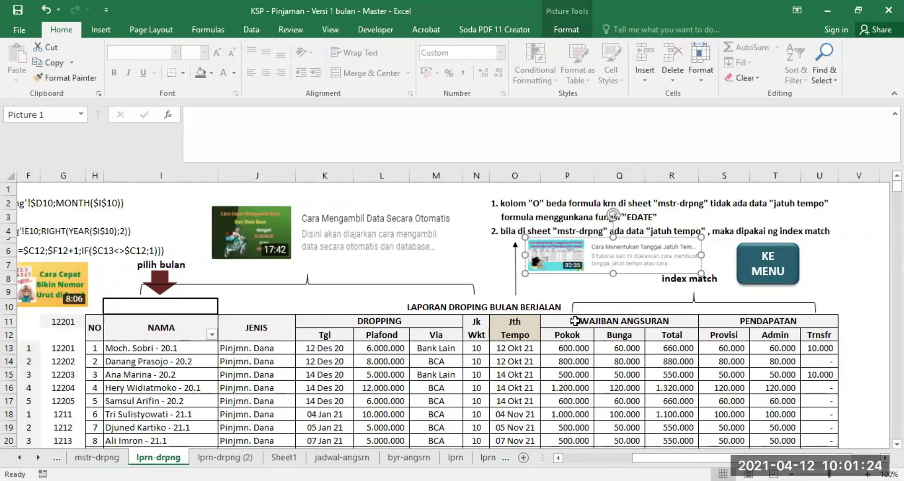
{"action": "left_click", "coordinate": [569, 348]}
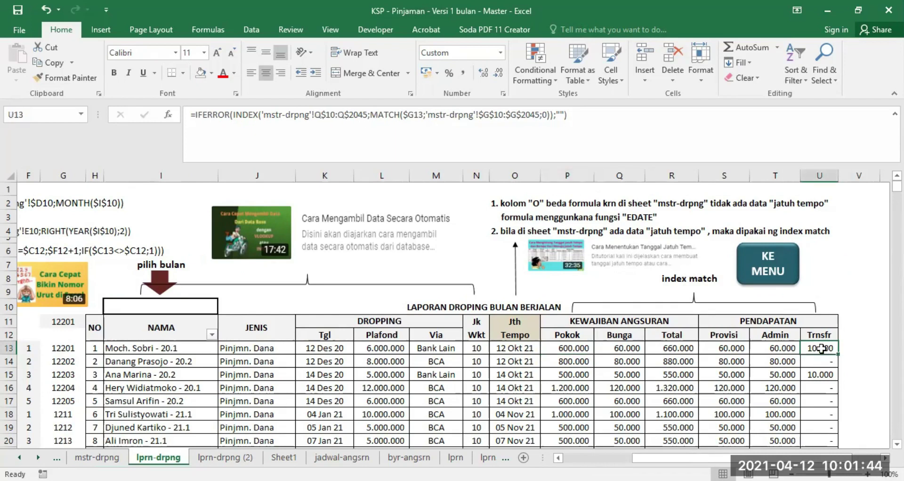
Examine the EDATE due-date formula in cell O13 of the loan dropping report.
{"action": "left_click", "coordinate": [513, 348]}
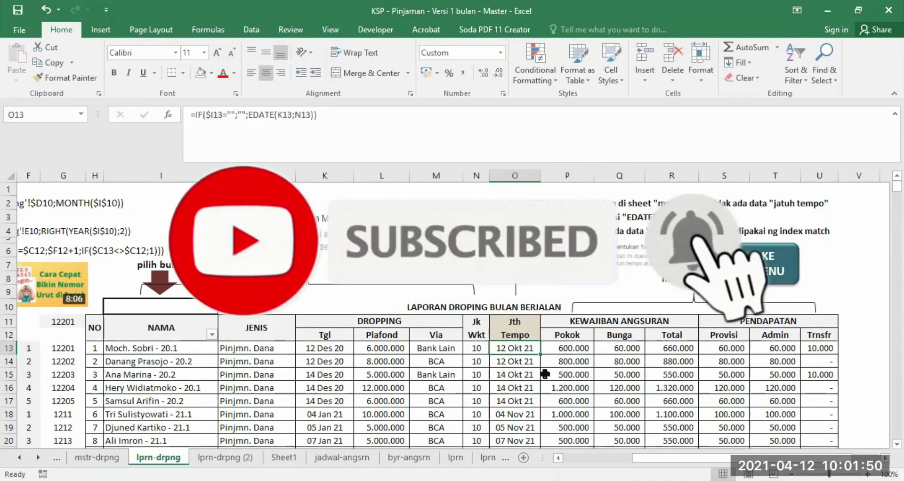
{"action": "left_click_drag", "start_coordinate": [635, 457], "coordinate": [616, 458]}
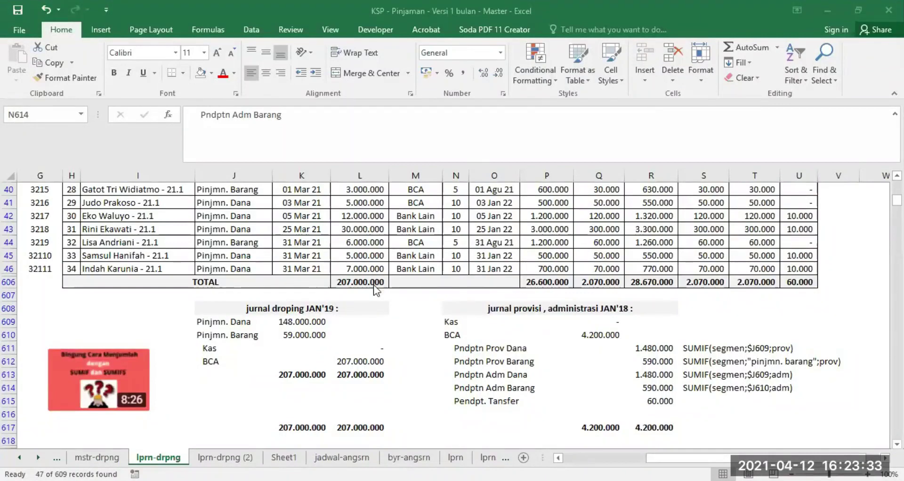
Reset the NAMA column filter to include all entries and review the empty rows beneath the loan list.
{"action": "scroll", "coordinate": [339, 305], "scroll_direction": "up", "scroll_amount": 13}
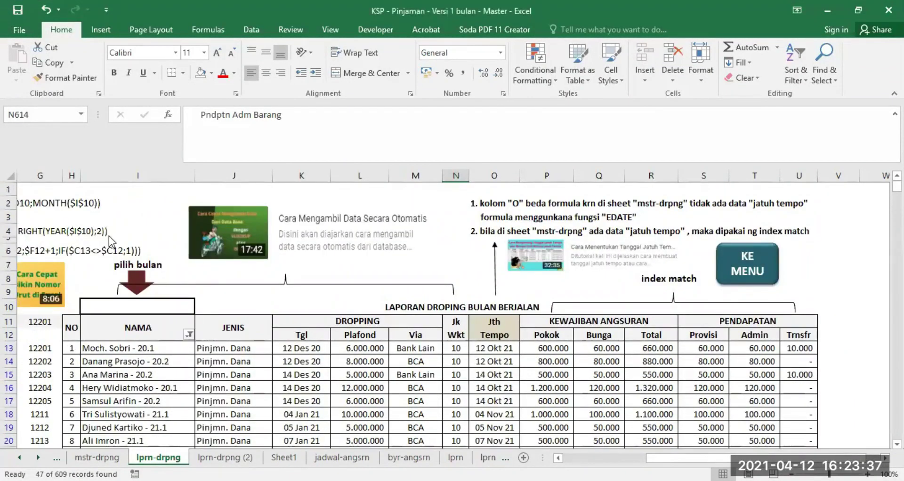
{"action": "left_click", "coordinate": [189, 335]}
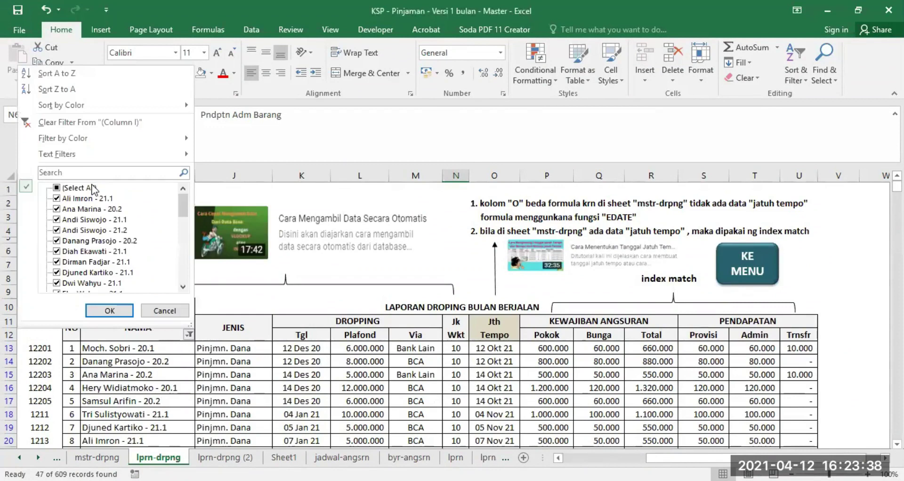
{"action": "left_click", "coordinate": [111, 310]}
{"action": "scroll", "coordinate": [287, 351], "scroll_direction": "down", "scroll_amount": 7}
{"action": "scroll", "coordinate": [286, 350], "scroll_direction": "down", "scroll_amount": 7}
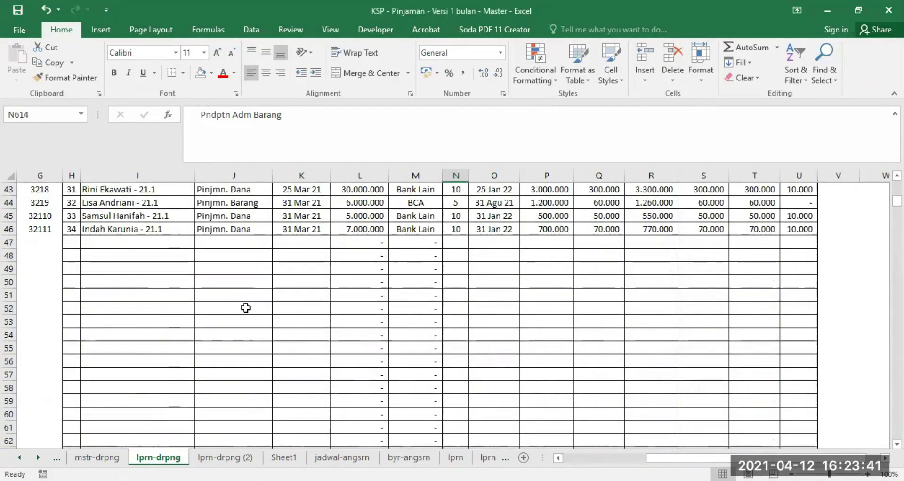
{"action": "scroll", "coordinate": [242, 279], "scroll_direction": "up", "scroll_amount": 14}
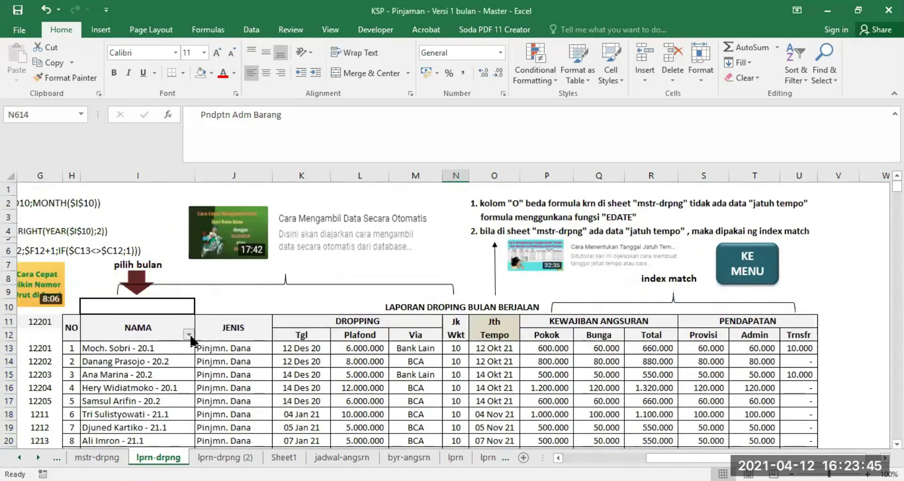
Filter the NAMA column to exclude blanks and bring the total row and journals into view.
{"action": "left_click", "coordinate": [188, 335]}
{"action": "left_click_drag", "start_coordinate": [181, 202], "coordinate": [182, 267]}
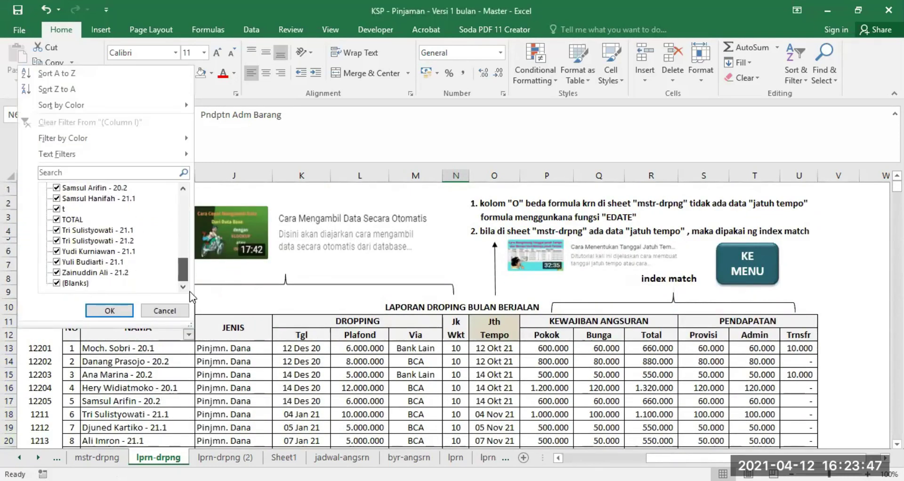
{"action": "left_click", "coordinate": [69, 284]}
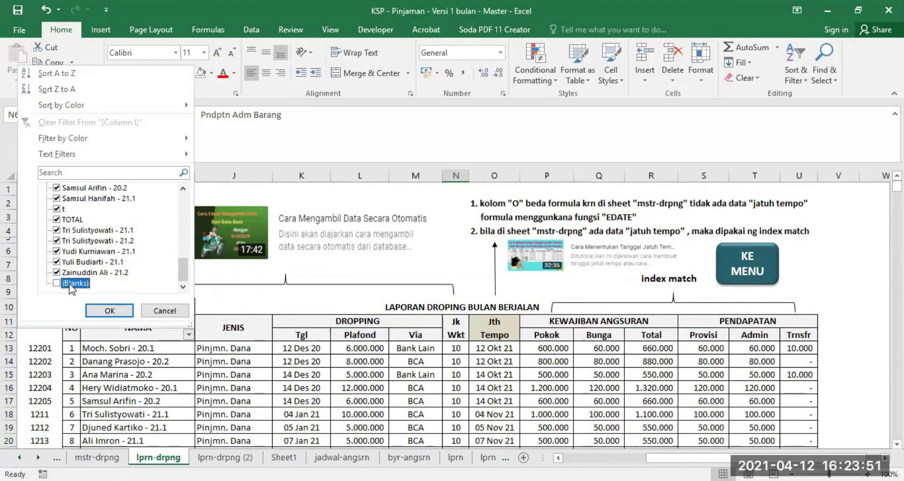
{"action": "left_click", "coordinate": [118, 310]}
{"action": "scroll", "coordinate": [275, 321], "scroll_direction": "down", "scroll_amount": 9}
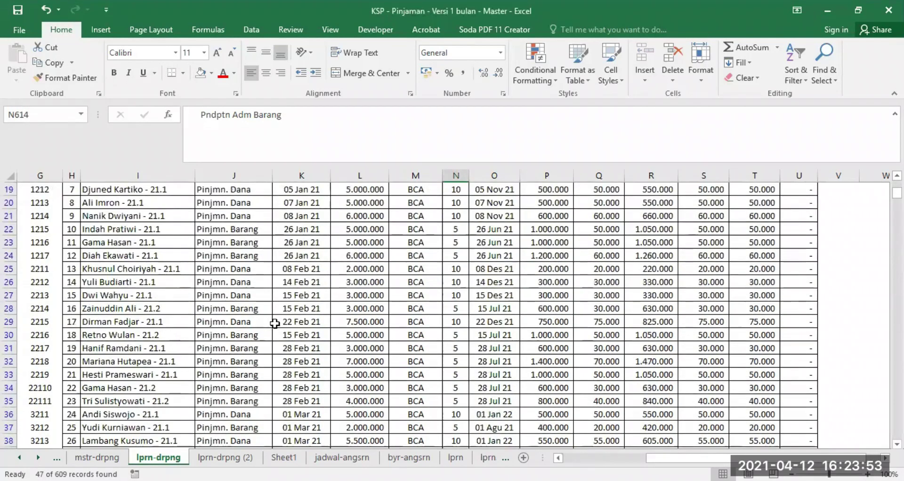
{"action": "scroll", "coordinate": [347, 297], "scroll_direction": "down", "scroll_amount": 5}
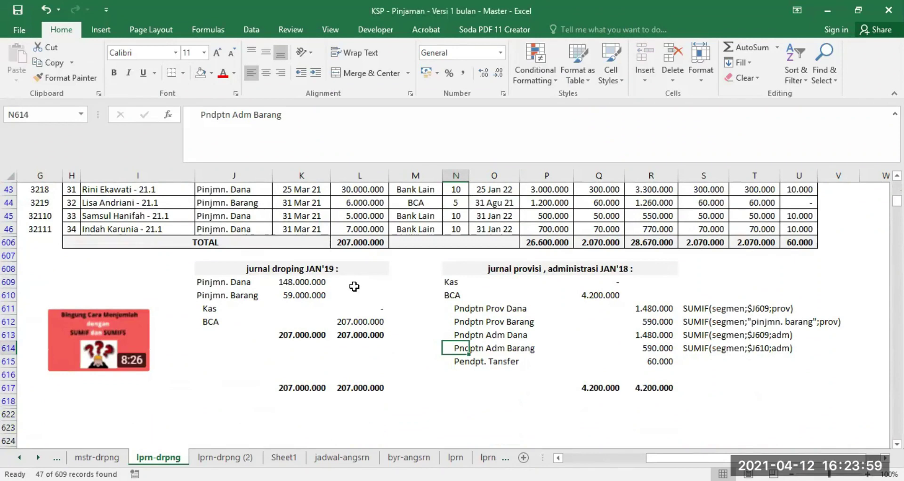
Examine the BCA entry and the SUMIF formula in K609 of the dropping journal.
{"action": "scroll", "coordinate": [357, 295], "scroll_direction": "up", "scroll_amount": 1}
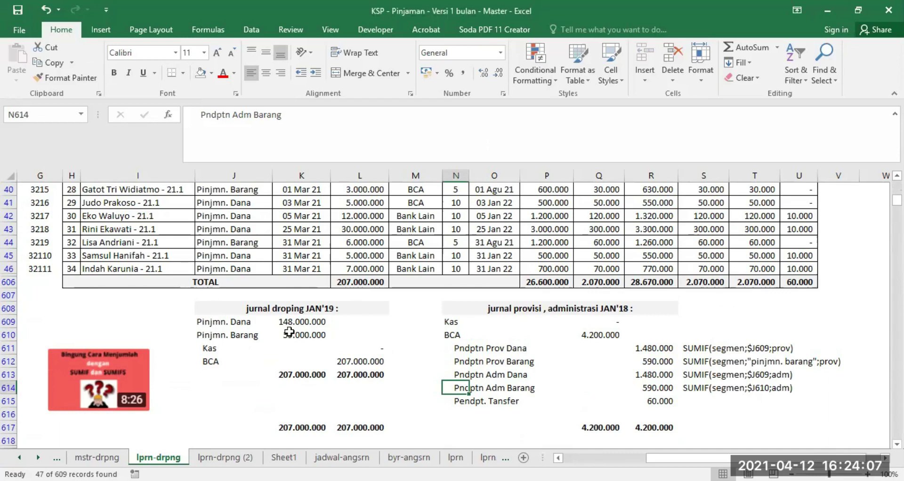
{"action": "left_click", "coordinate": [215, 361]}
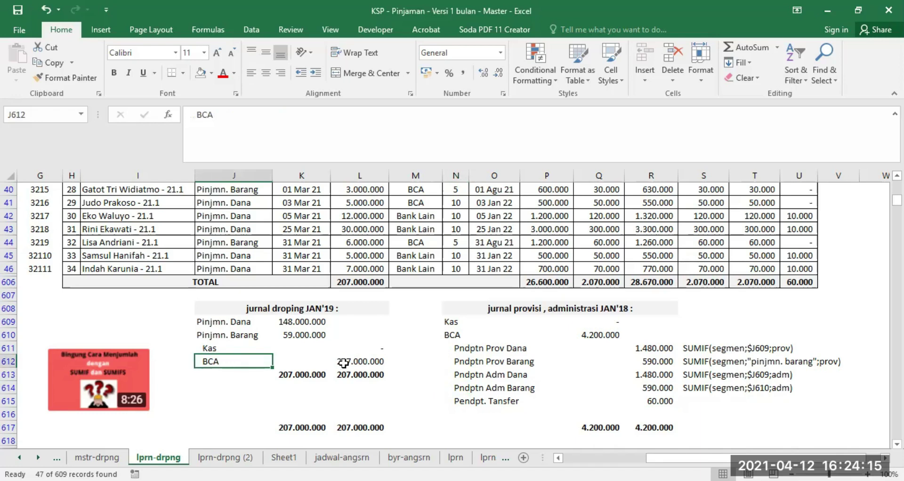
{"action": "left_click", "coordinate": [298, 321]}
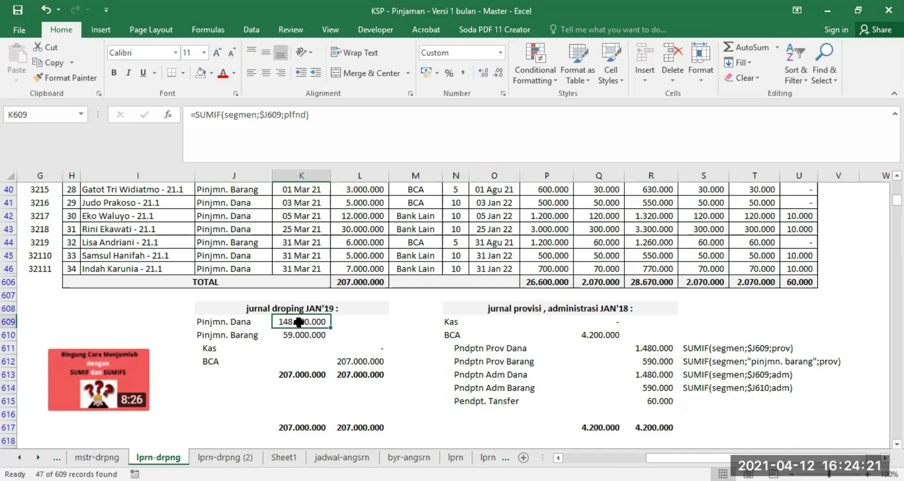
{"action": "double_click", "coordinate": [198, 115]}
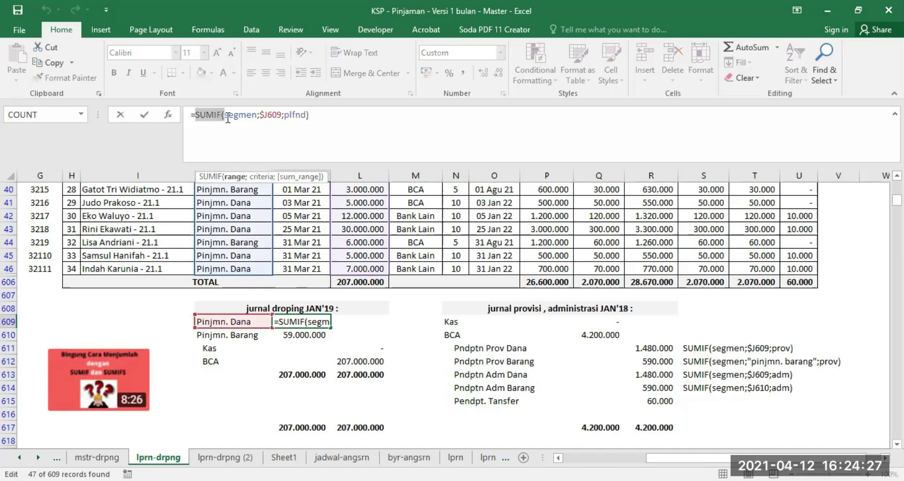
{"action": "left_click", "coordinate": [223, 115]}
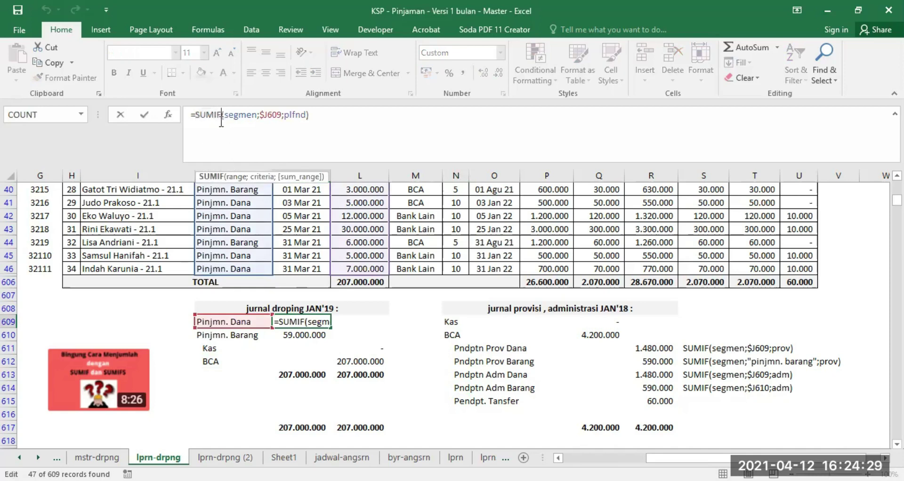
{"action": "left_click", "coordinate": [247, 403]}
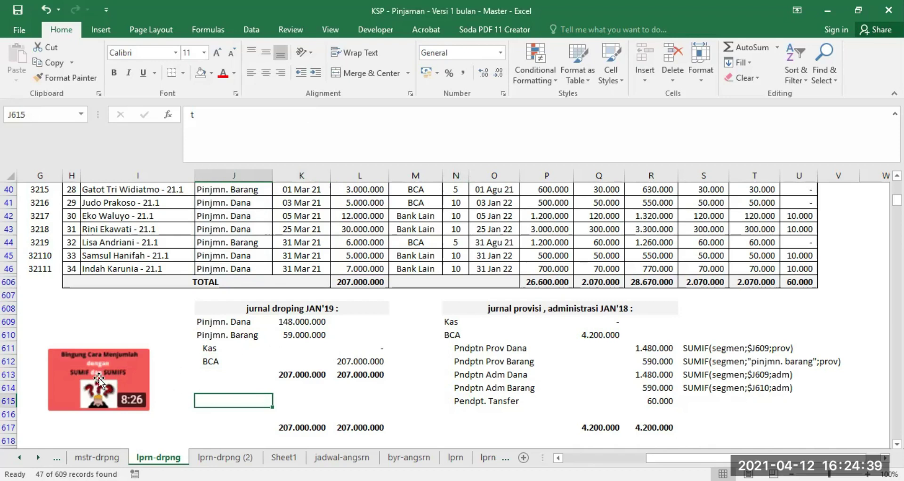
Move the SUMIF and SUMIFS tutorial picture slightly down and to the left beside the dropping journal.
{"action": "left_click_drag", "start_coordinate": [96, 377], "coordinate": [86, 391]}
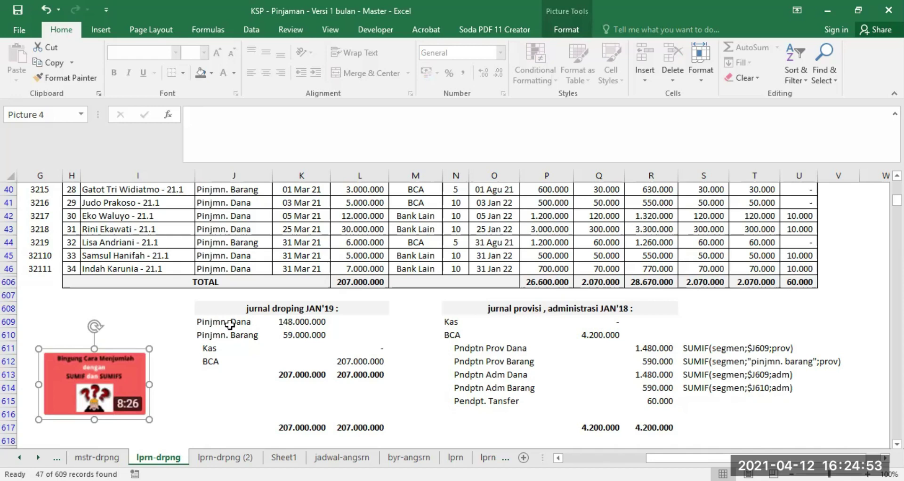
Compare the journal labels Pinjmn. Dana and Pinjmn. Barang in J609:J610 with the loan types in the JENIS column.
{"action": "left_click", "coordinate": [215, 323]}
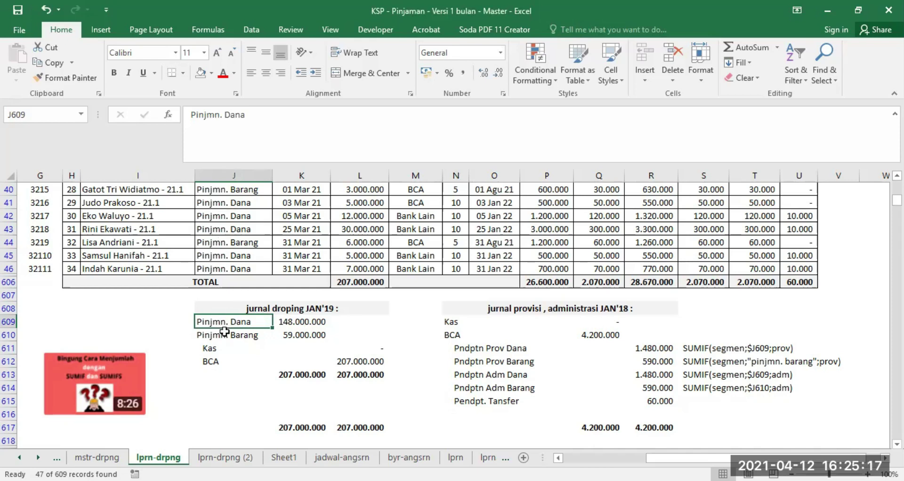
{"action": "left_click", "coordinate": [220, 335]}
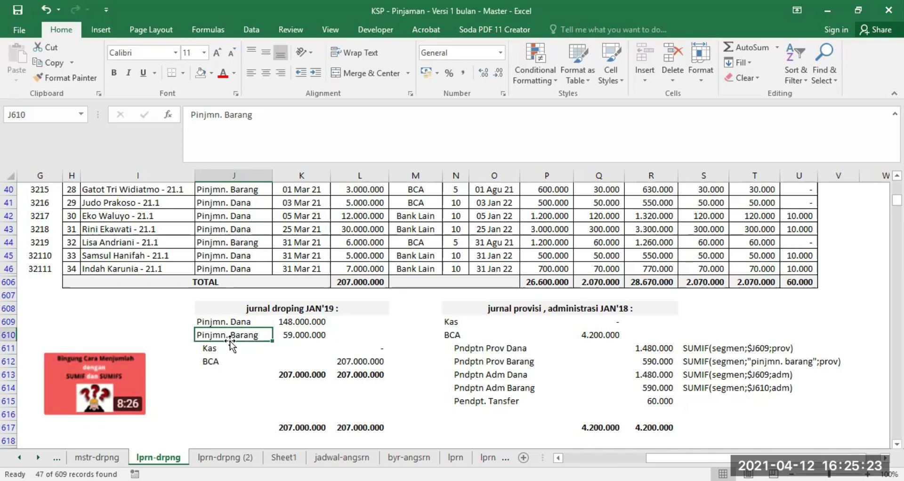
{"action": "left_click", "coordinate": [215, 325]}
{"action": "left_click", "coordinate": [214, 334]}
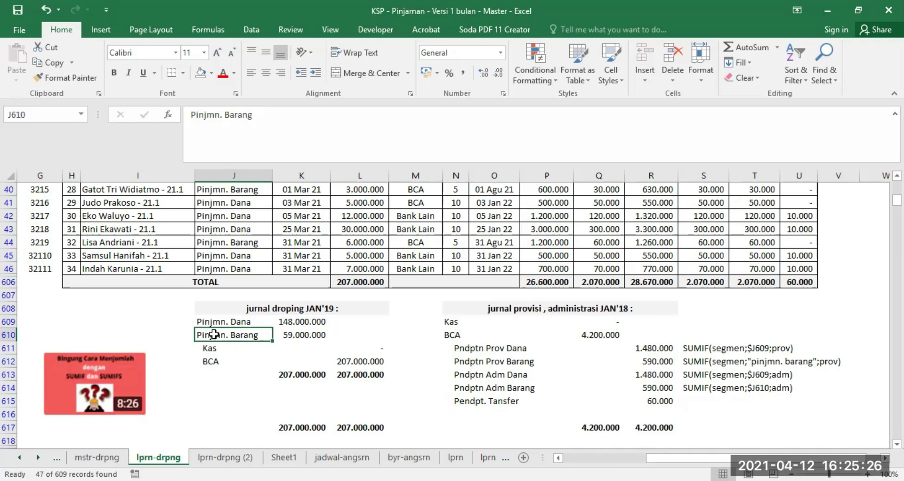
{"action": "left_click", "coordinate": [213, 228]}
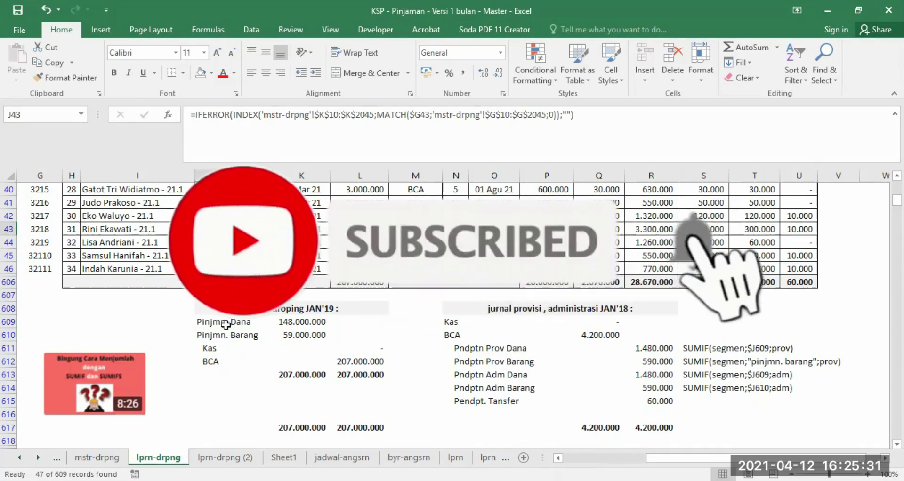
{"action": "left_click_drag", "start_coordinate": [220, 323], "coordinate": [219, 336]}
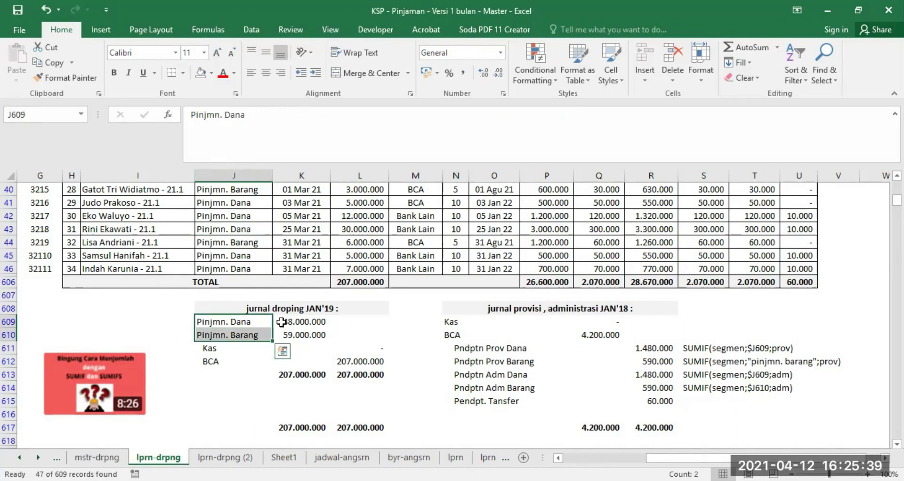
Review the Plafond amounts and JENIS loan types in the report that feed the SUMIF formula in K609.
{"action": "left_click", "coordinate": [298, 323]}
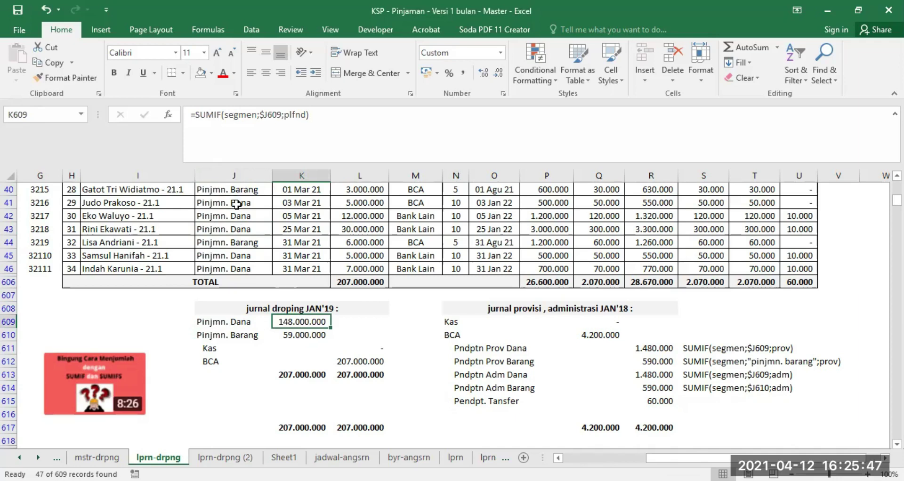
{"action": "scroll", "coordinate": [572, 362], "scroll_direction": "up", "scroll_amount": 10}
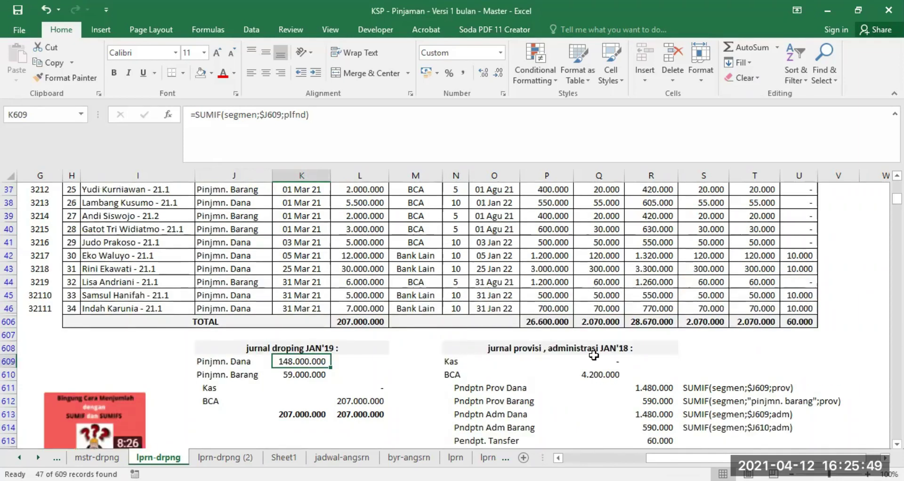
{"action": "scroll", "coordinate": [569, 363], "scroll_direction": "up", "scroll_amount": 1}
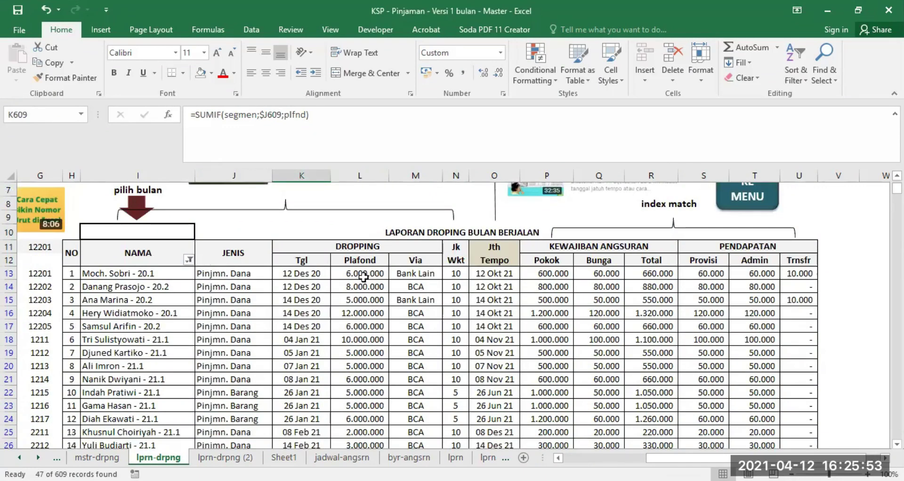
{"action": "left_click_drag", "start_coordinate": [354, 270], "coordinate": [363, 402]}
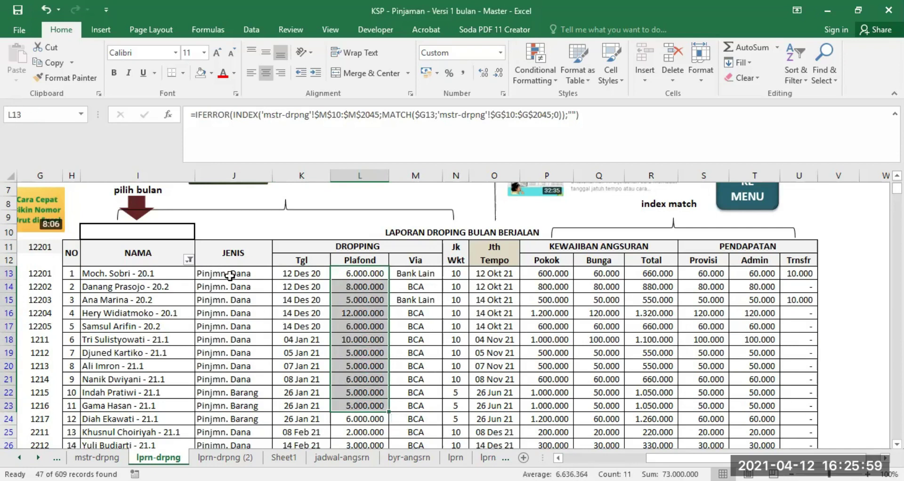
{"action": "left_click", "coordinate": [230, 275]}
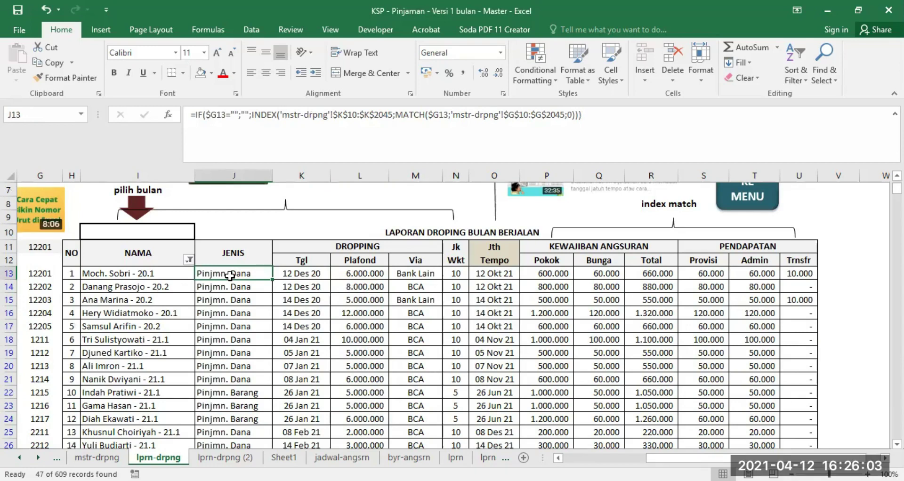
{"action": "left_click_drag", "start_coordinate": [363, 273], "coordinate": [363, 357]}
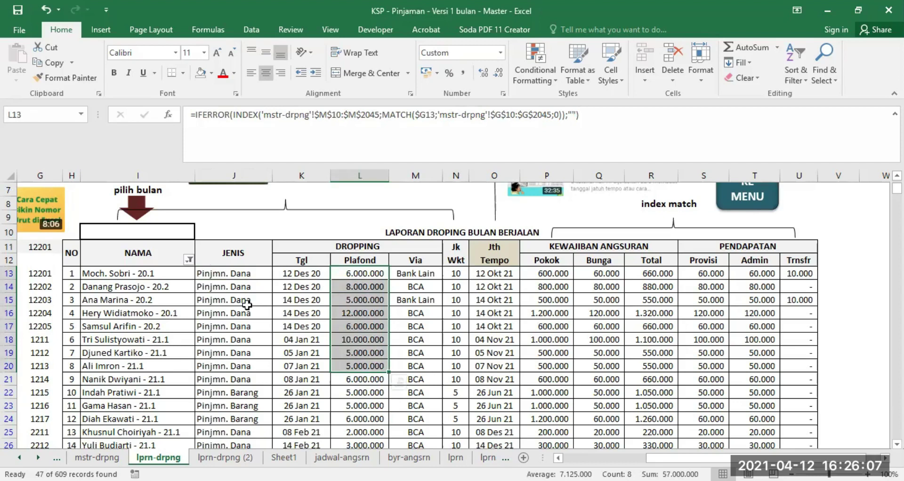
{"action": "scroll", "coordinate": [234, 301], "scroll_direction": "down", "scroll_amount": 10}
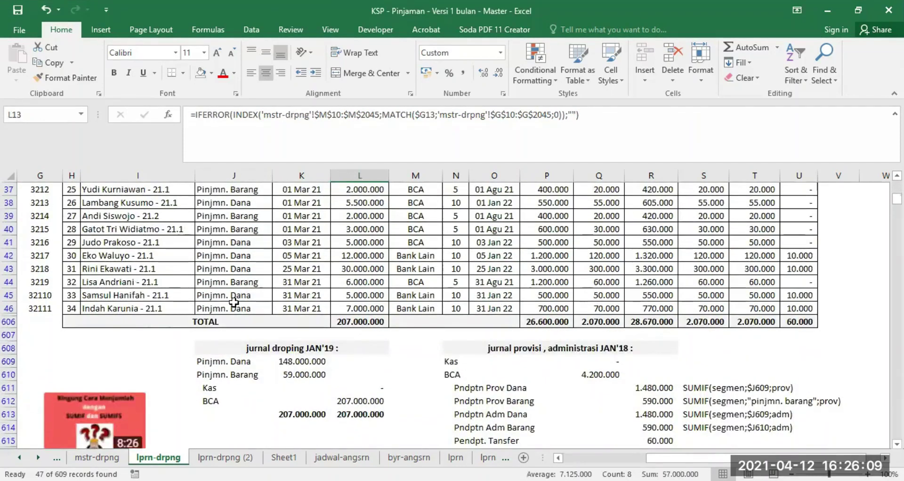
Inspect the SUMIF function name in K609's formula and leave the formula unchanged.
{"action": "left_click", "coordinate": [293, 362]}
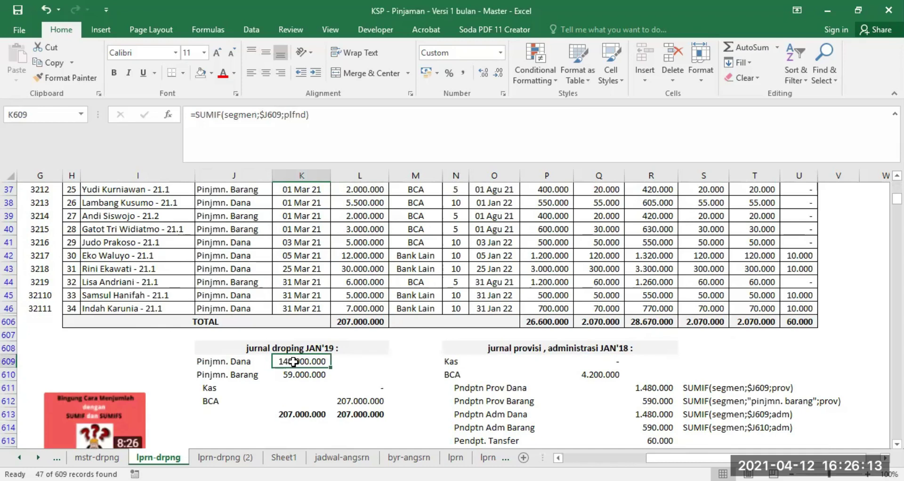
{"action": "left_click", "coordinate": [200, 114]}
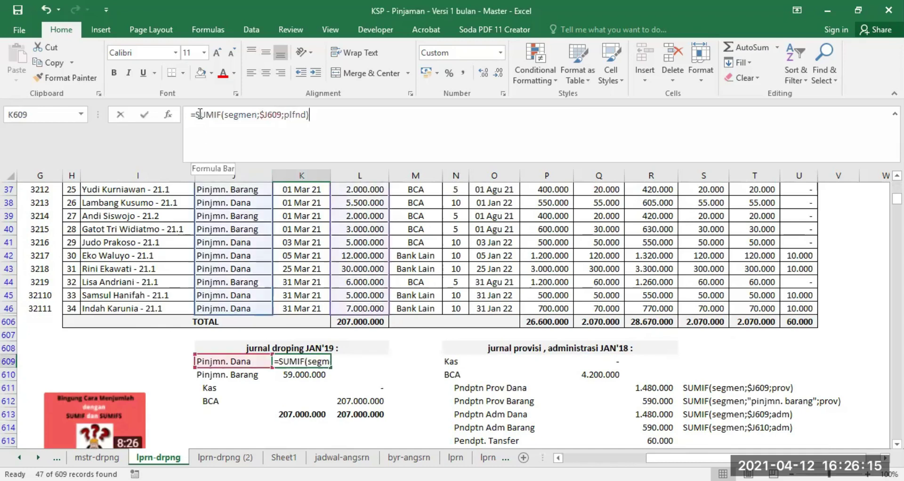
{"action": "double_click", "coordinate": [200, 114]}
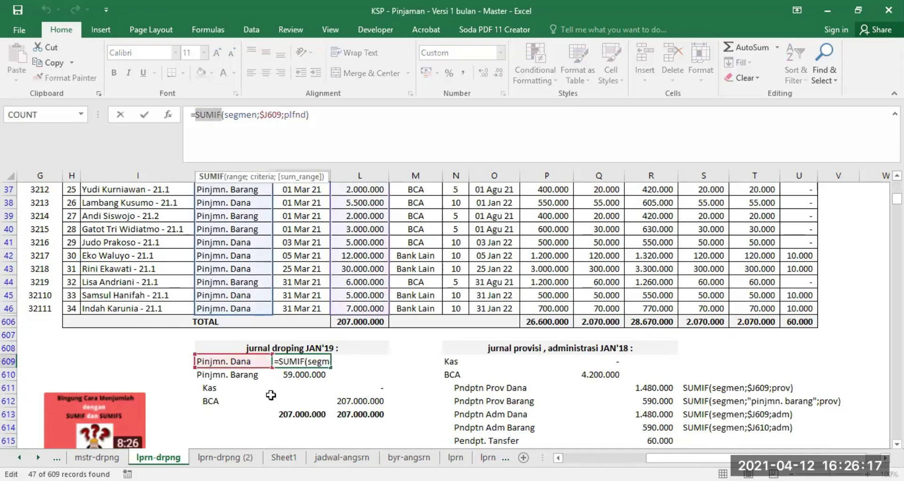
{"action": "left_click", "coordinate": [144, 346]}
{"action": "key", "text": "Escape"}
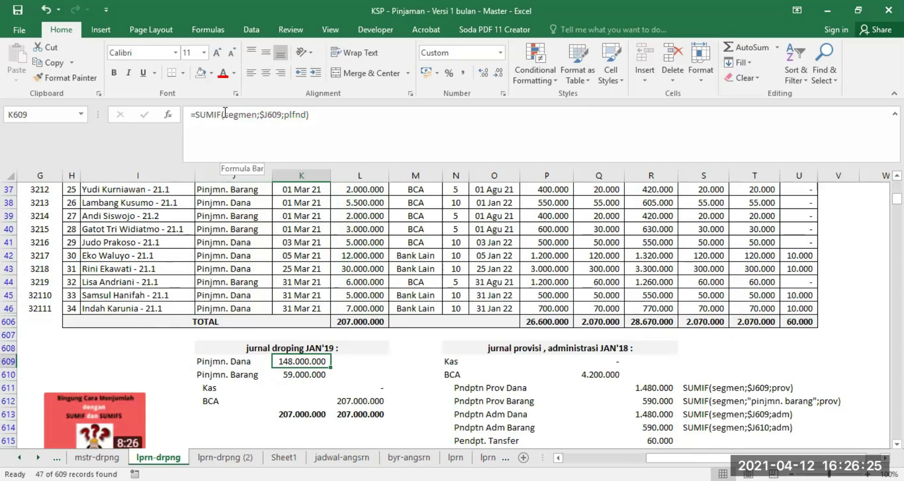
Rebuild the SUMIF in K609 with the absolute range $J$13:$J$605 and the cell reference $J609 as its criterion.
{"action": "left_click_drag", "start_coordinate": [225, 115], "coordinate": [309, 118]}
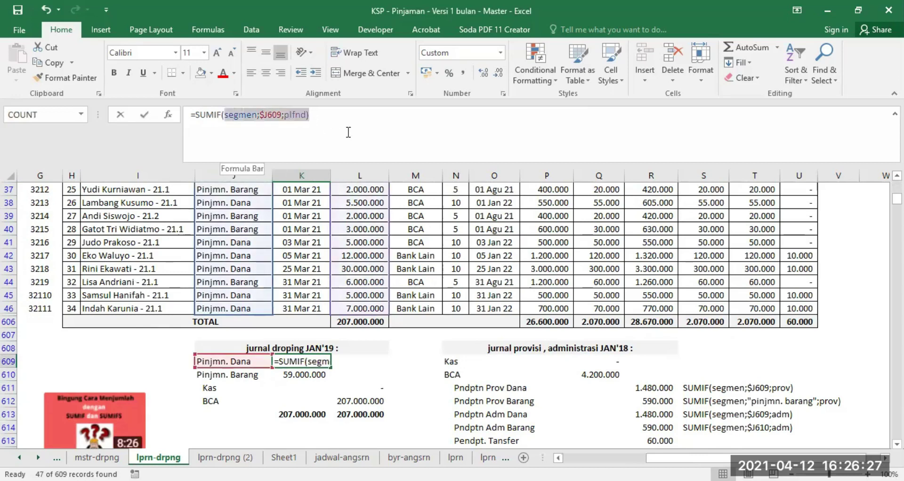
{"action": "key", "text": "BackSpace"}
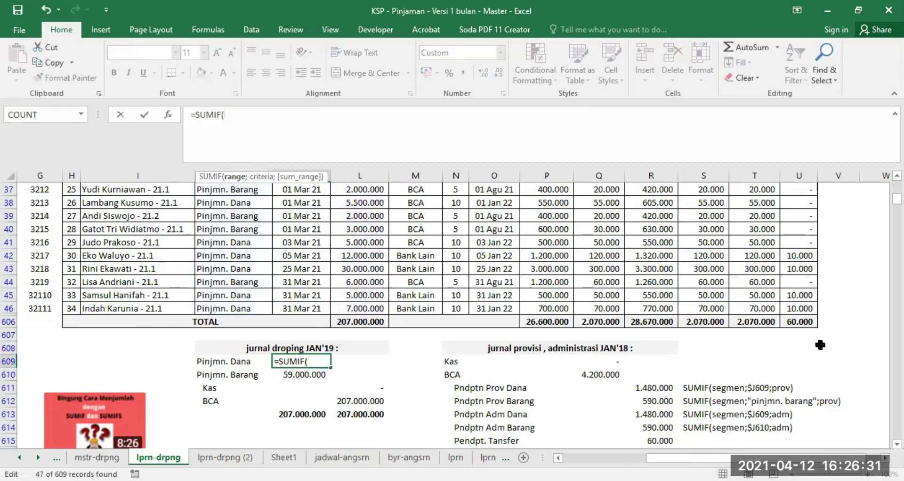
{"action": "left_click_drag", "start_coordinate": [896, 199], "coordinate": [897, 185]}
{"action": "left_click_drag", "start_coordinate": [237, 349], "coordinate": [231, 315]}
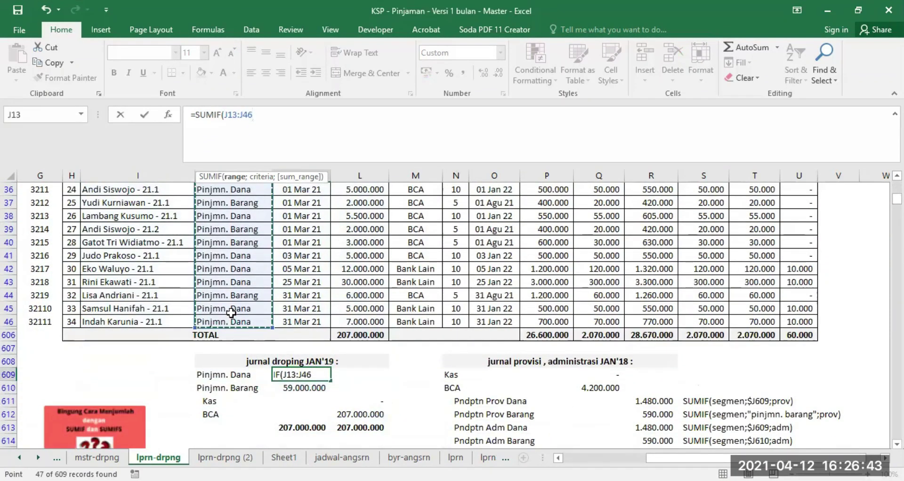
{"action": "key", "text": "F4"}
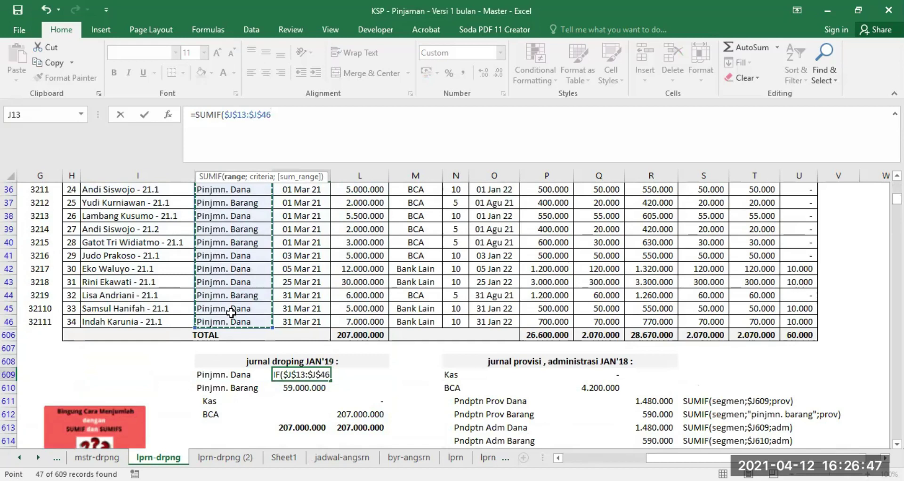
{"action": "key", "text": "BackSpace"}
{"action": "type", "text": "605"}
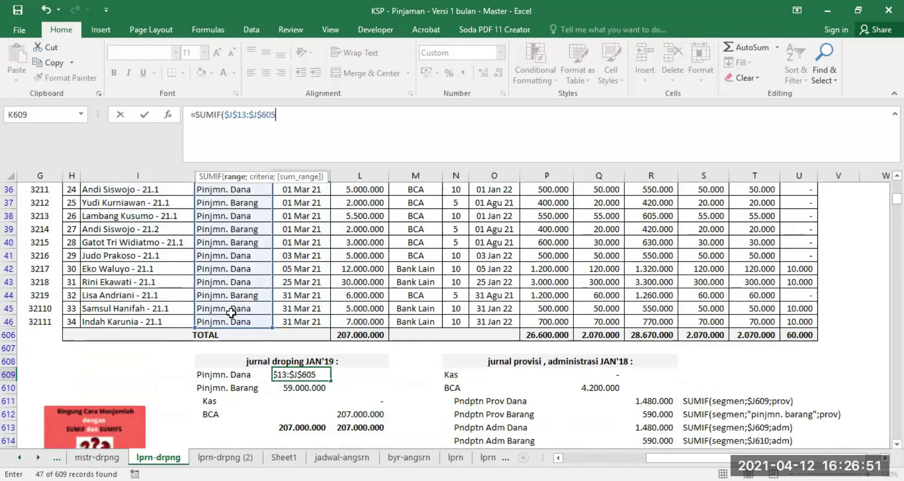
{"action": "type", "text": ";"}
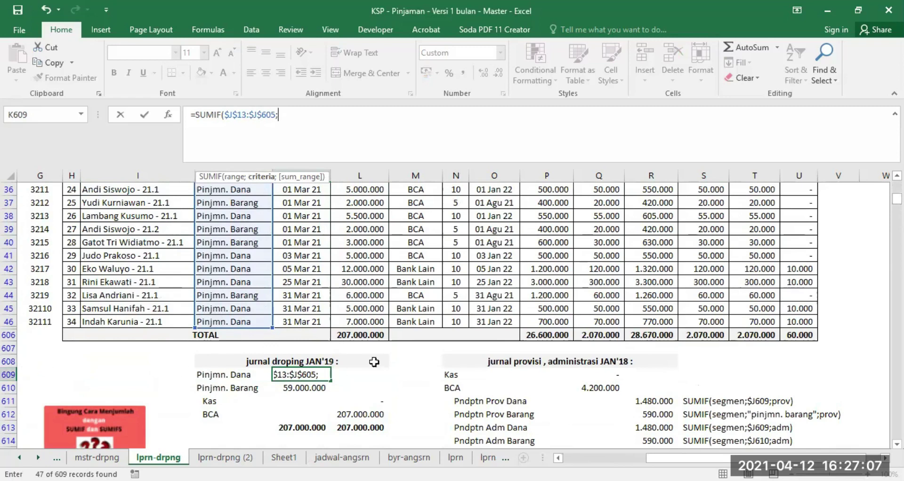
{"action": "type", "text": "$J609"}
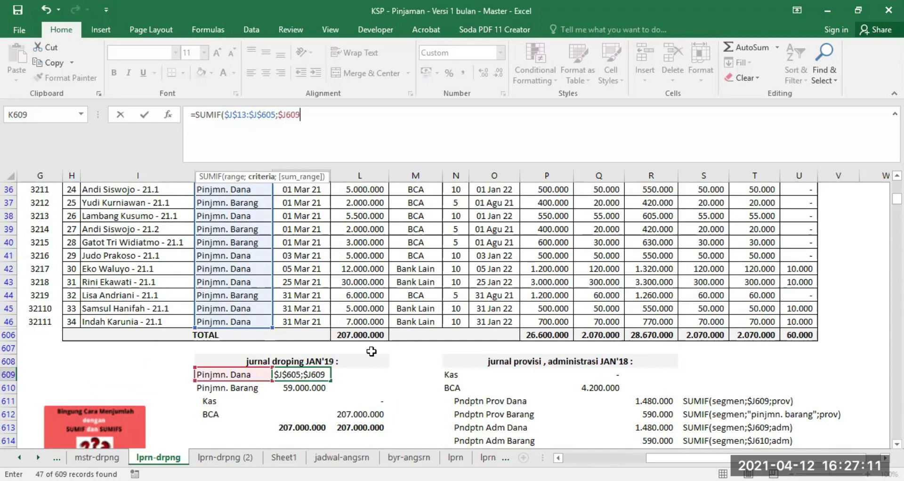
{"action": "type", "text": ";"}
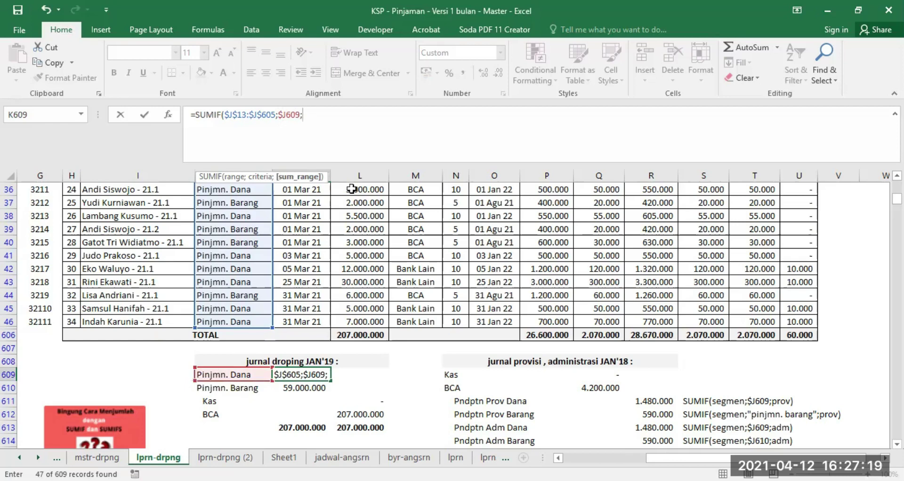
Try the literal text "pinjmn. dana" as the SUMIF criterion in K609 in place of the cell reference.
{"action": "key", "text": "BackSpace"}
{"action": "key", "text": "BackSpace"}
{"action": "key", "text": "BackSpace"}
{"action": "key", "text": "BackSpace"}
{"action": "key", "text": "BackSpace"}
{"action": "key", "text": "BackSpace"}
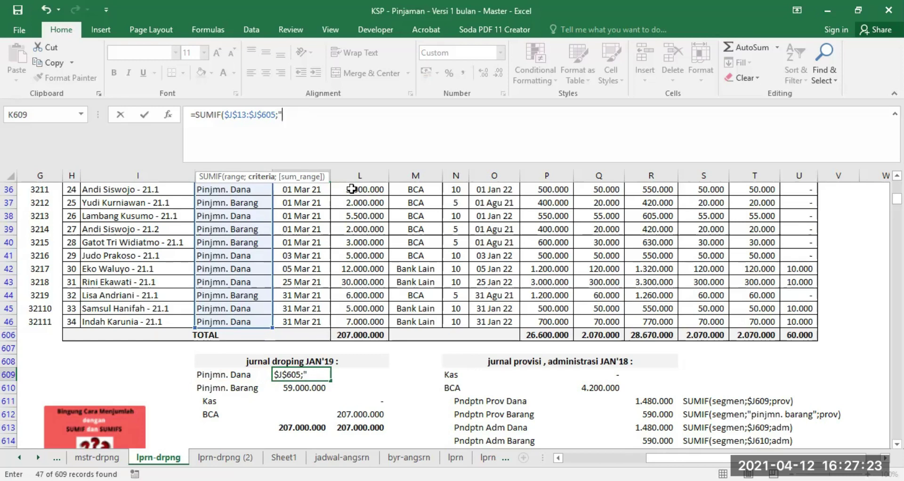
{"action": "type", "text": "\"pinjmn"}
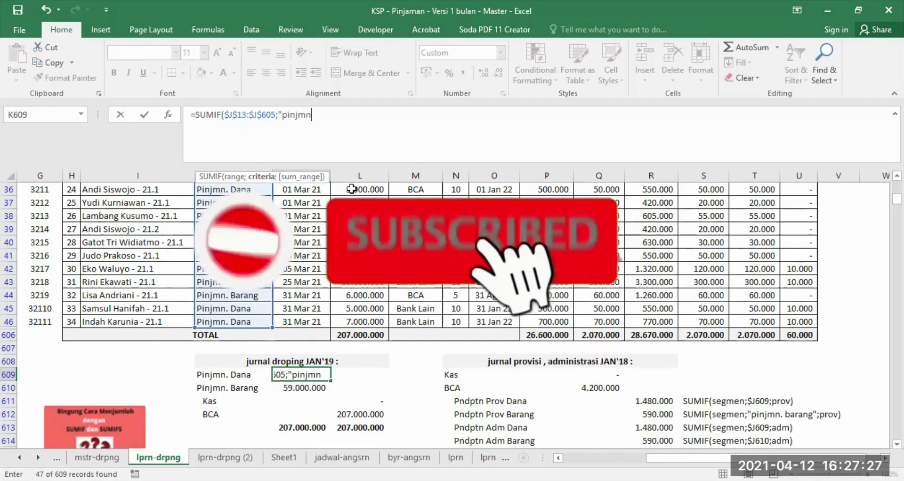
{"action": "type", "text": "."}
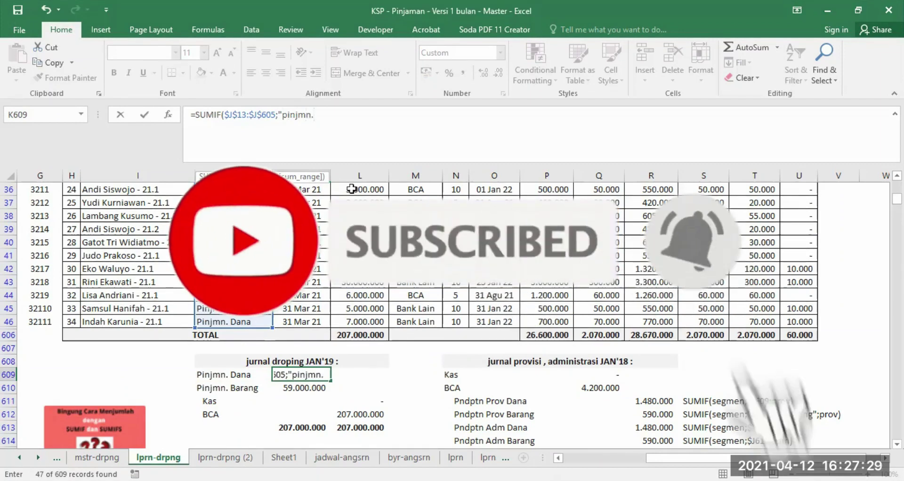
{"action": "type", "text": " dana"}
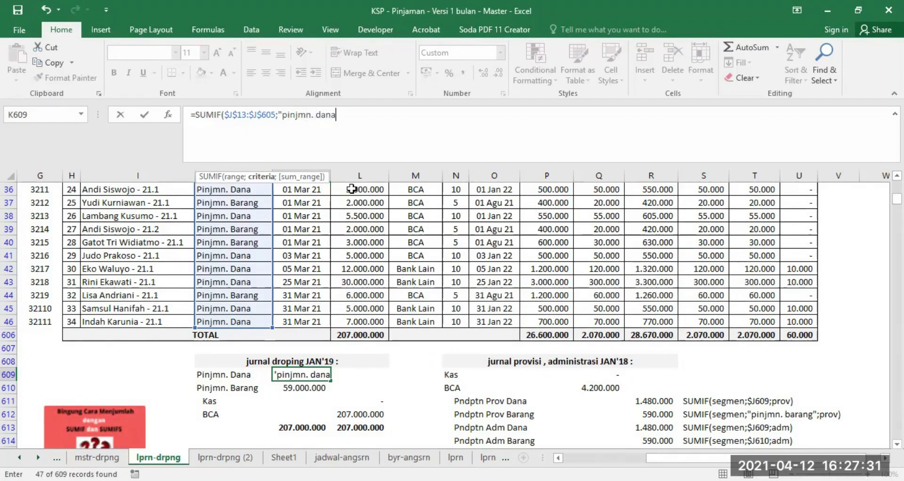
{"action": "key", "text": "BackSpace"}
{"action": "key", "text": "BackSpace"}
{"action": "key", "text": "BackSpace"}
{"action": "key", "text": "BackSpace"}
{"action": "type", "text": "Dana\";"}
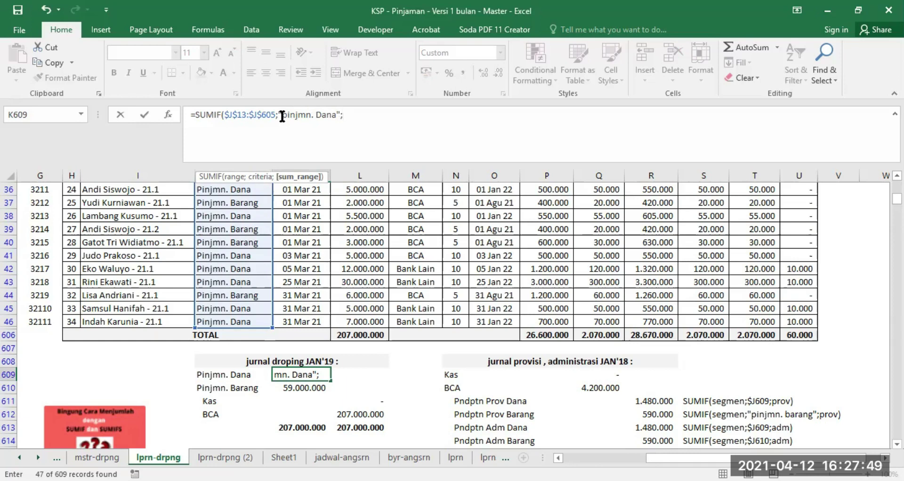
{"action": "left_click", "coordinate": [317, 116]}
{"action": "key", "text": "Delete"}
{"action": "type", "text": "d"}
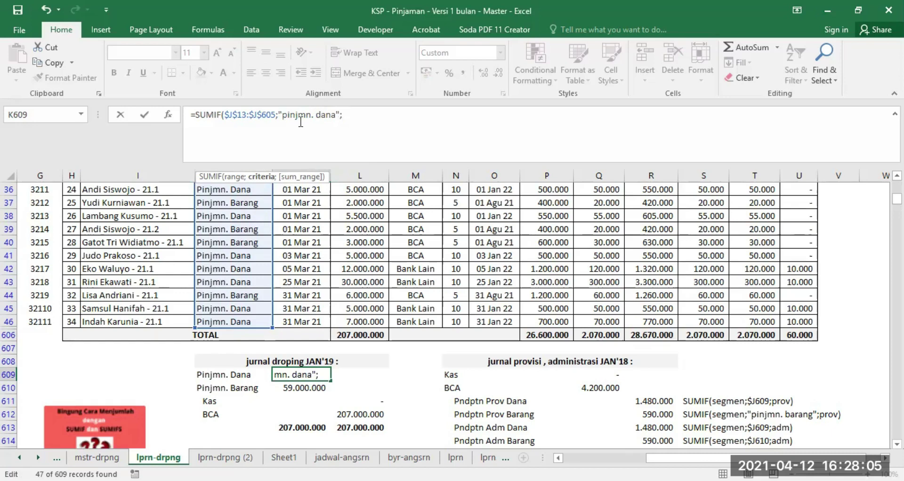
Replace the literal text criterion in K609's SUMIF with the cell reference $J609.
{"action": "key", "text": "Delete"}
{"action": "key", "text": "Delete"}
{"action": "key", "text": "Delete"}
{"action": "key", "text": "Delete"}
{"action": "key", "text": "Delete"}
{"action": "key", "text": "Delete"}
{"action": "key", "text": "Delete"}
{"action": "key", "text": "Delete"}
{"action": "key", "text": "Delete"}
{"action": "key", "text": "Delete"}
{"action": "key", "text": "Delete"}
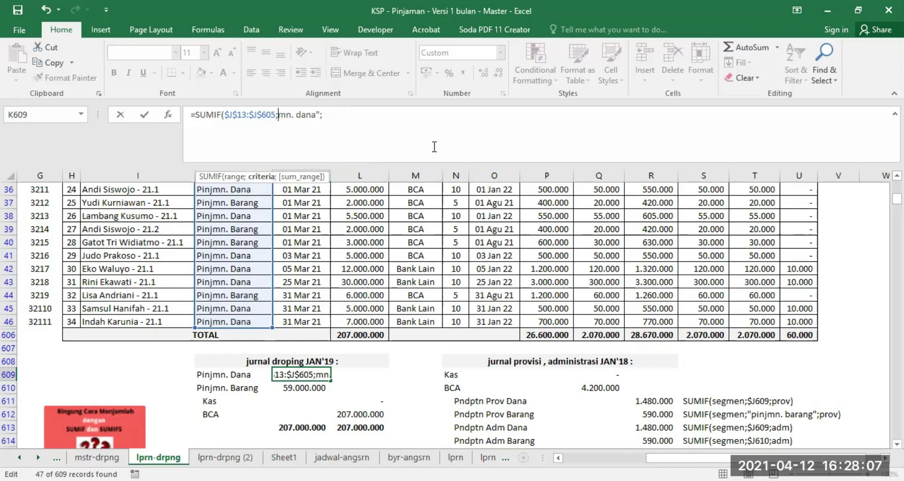
{"action": "key", "text": "Delete"}
{"action": "key", "text": "Delete"}
{"action": "key", "text": "Delete"}
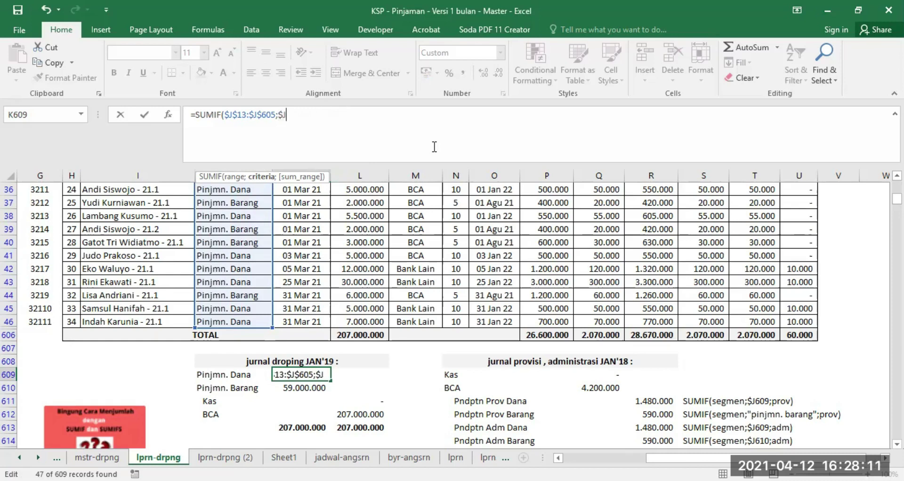
{"action": "type", "text": "$J609"}
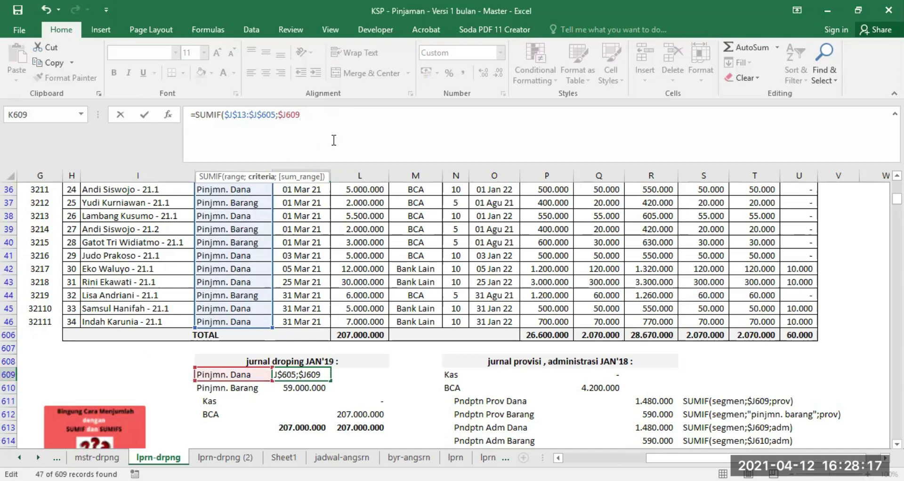
{"action": "type", "text": ";"}
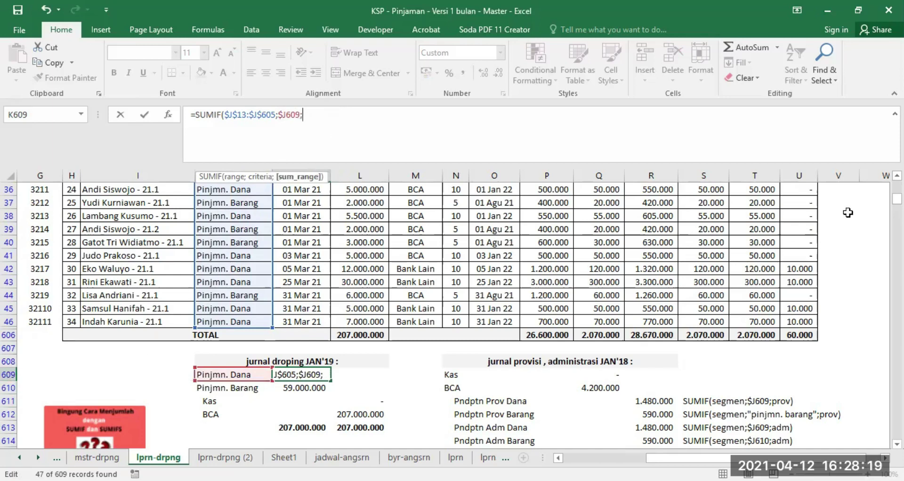
Complete K609's SUMIF with the absolute Plafond sum range $L$13:$L$605 and check the finished formula.
{"action": "left_click_drag", "start_coordinate": [896, 199], "coordinate": [897, 185]}
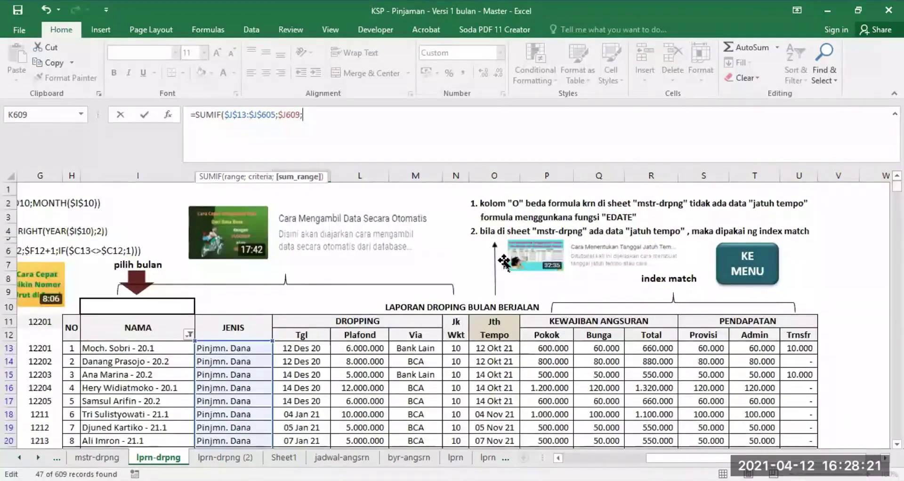
{"action": "left_click_drag", "start_coordinate": [355, 348], "coordinate": [360, 317]}
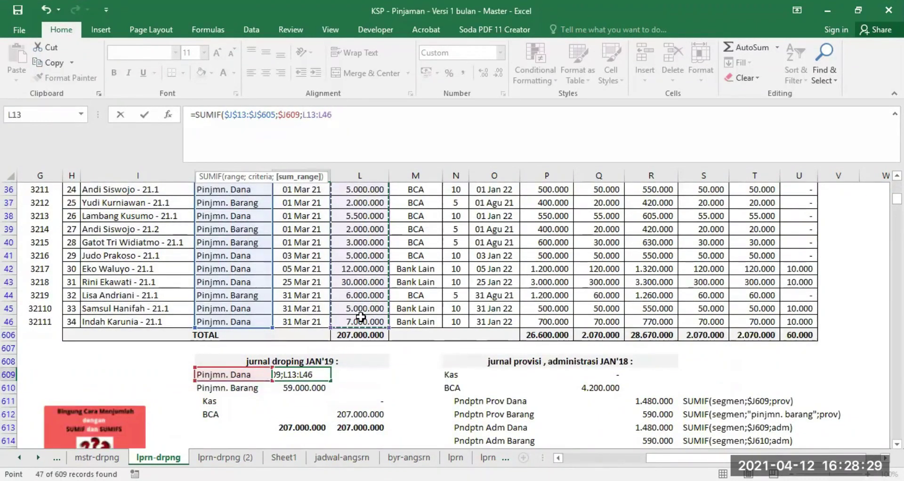
{"action": "key", "text": "F4"}
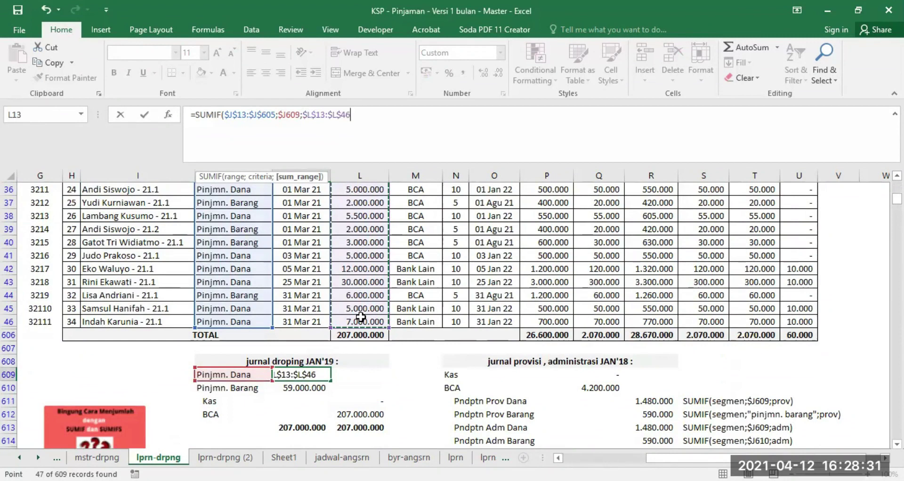
{"action": "key", "text": "BackSpace"}
{"action": "key", "text": "BackSpace"}
{"action": "type", "text": "605"}
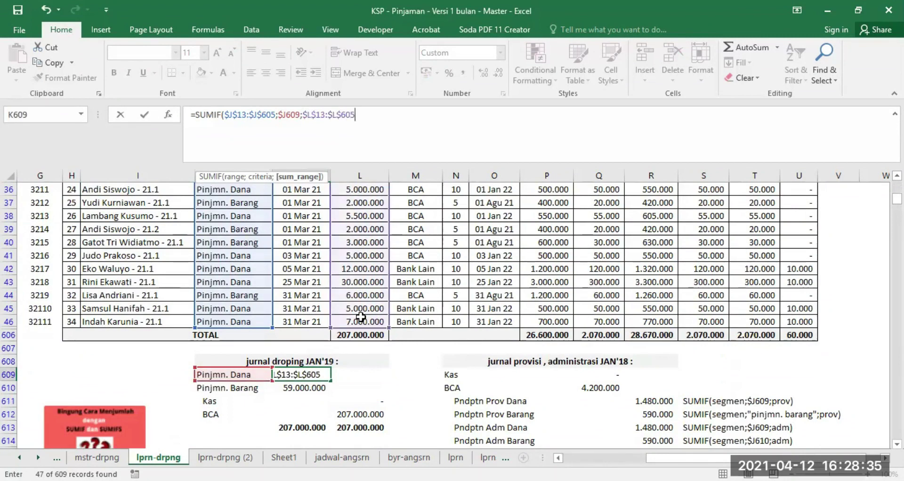
{"action": "key", "text": "Return"}
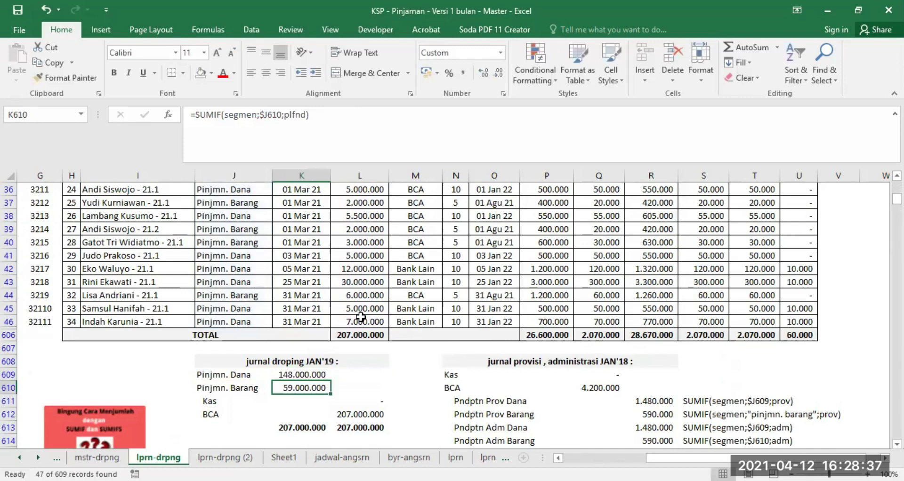
{"action": "left_click", "coordinate": [307, 372]}
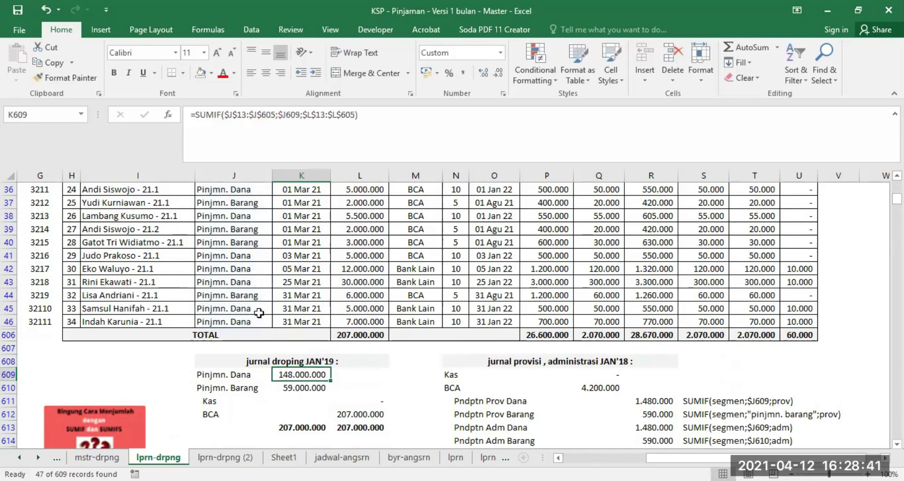
Select the JENIS entries J13:J46, then go to the named range segmen and examine the cells it covers.
{"action": "scroll", "coordinate": [256, 249], "scroll_direction": "up", "scroll_amount": 9}
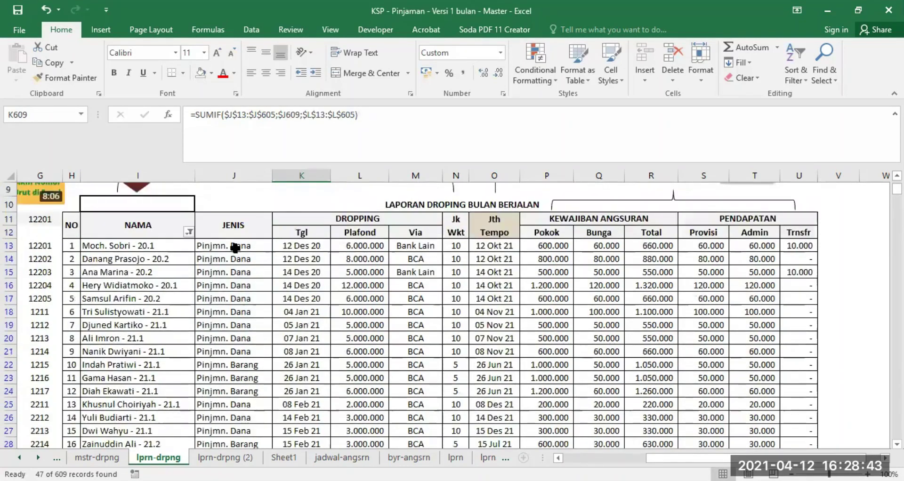
{"action": "left_click_drag", "start_coordinate": [235, 247], "coordinate": [235, 405]}
{"action": "left_click_drag", "start_coordinate": [238, 245], "coordinate": [228, 373]}
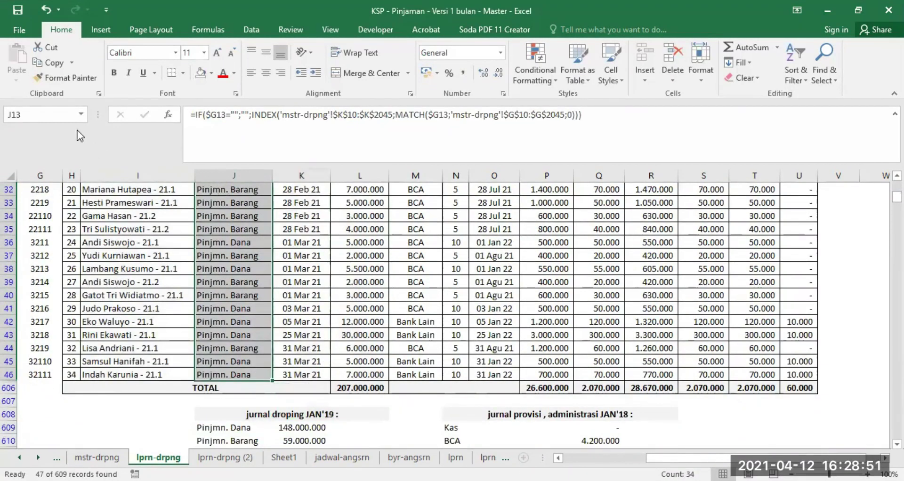
{"action": "left_click", "coordinate": [82, 114]}
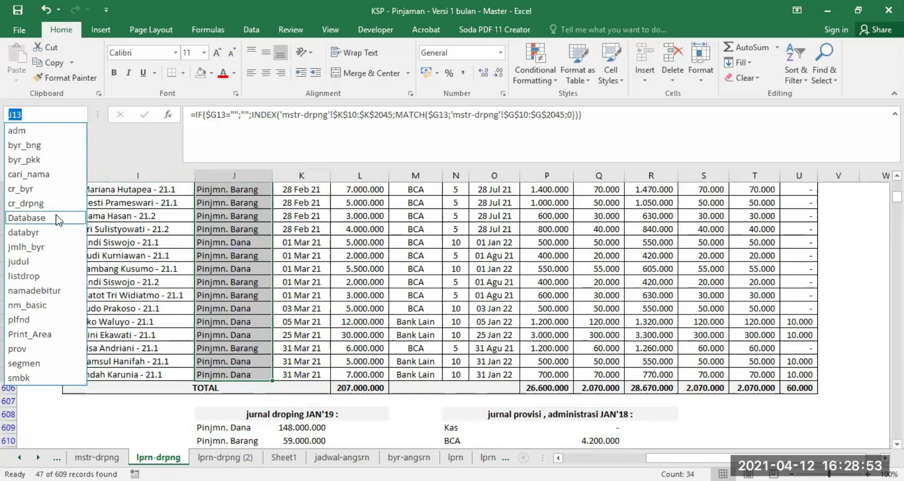
{"action": "left_click", "coordinate": [33, 362]}
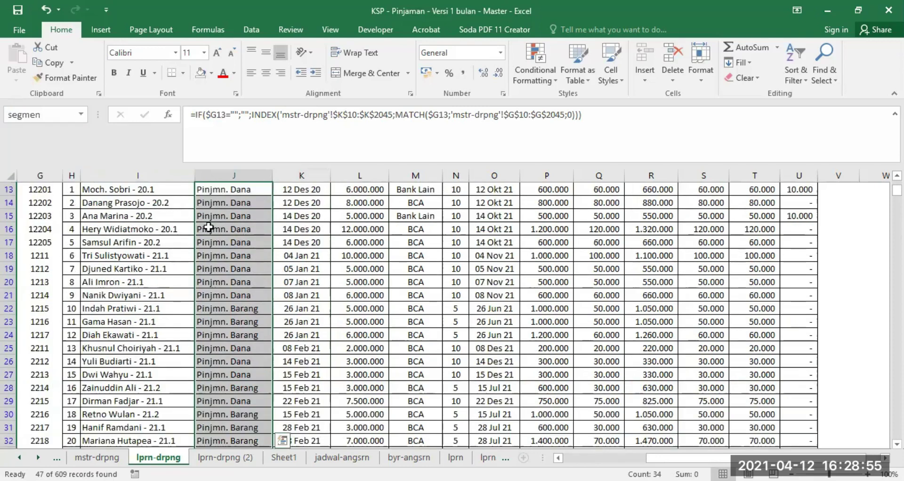
{"action": "scroll", "coordinate": [238, 250], "scroll_direction": "down", "scroll_amount": 9}
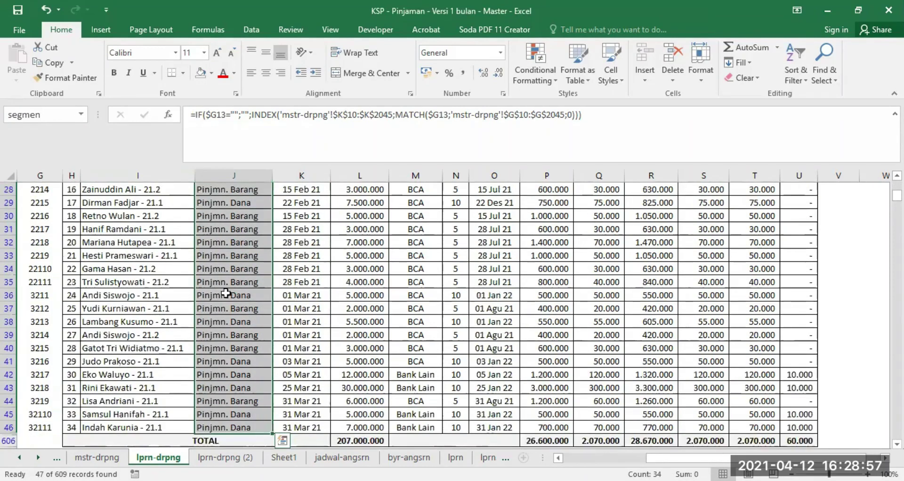
{"action": "scroll", "coordinate": [238, 245], "scroll_direction": "up", "scroll_amount": 3}
{"action": "scroll", "coordinate": [238, 244], "scroll_direction": "up", "scroll_amount": 6}
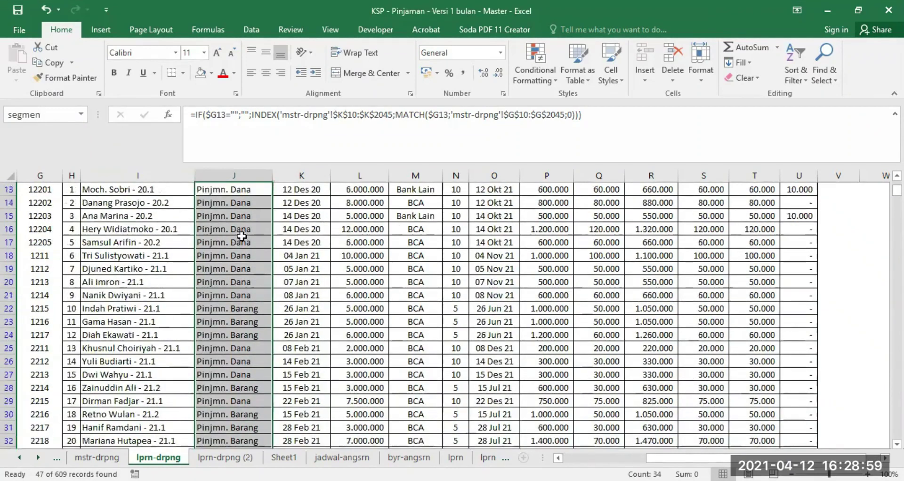
{"action": "scroll", "coordinate": [242, 249], "scroll_direction": "up", "scroll_amount": 3}
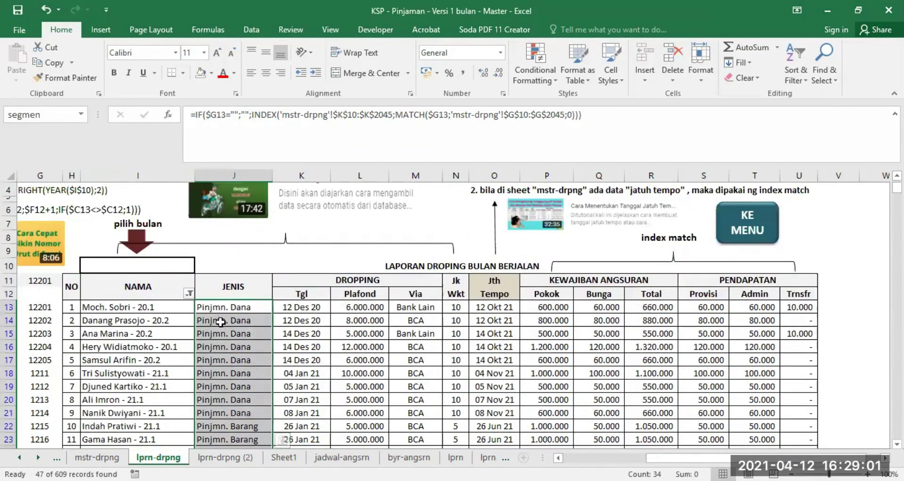
Select all entries in the NAMA column filter so that every report row is shown.
{"action": "left_click_drag", "start_coordinate": [224, 304], "coordinate": [238, 448]}
{"action": "left_click", "coordinate": [189, 294]}
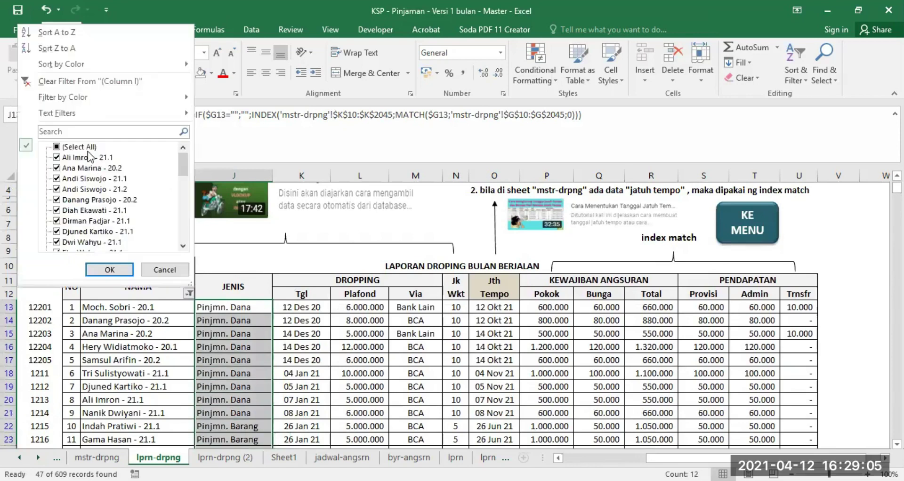
{"action": "left_click", "coordinate": [110, 269]}
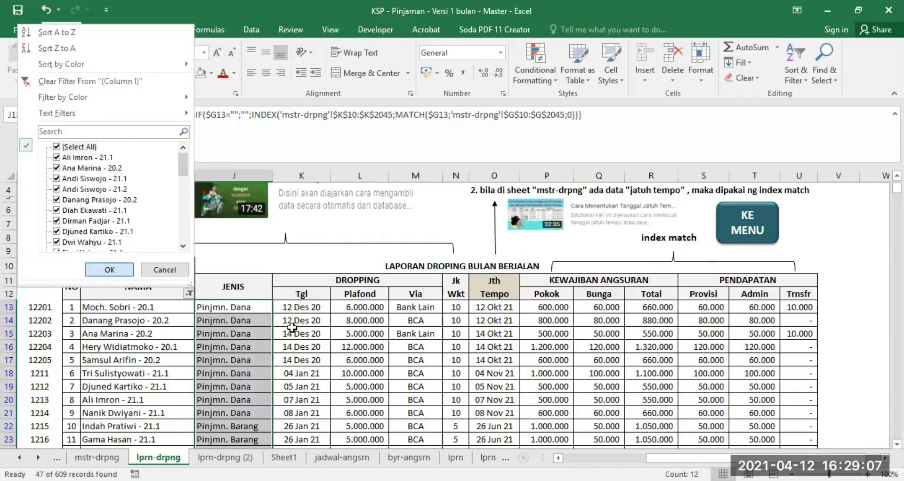
Select the JENIS entries J13:J605 and enter segmen as the range name.
{"action": "left_click_drag", "start_coordinate": [245, 307], "coordinate": [236, 268]}
{"action": "left_click", "coordinate": [29, 115]}
{"action": "type", "text": "segmen"}
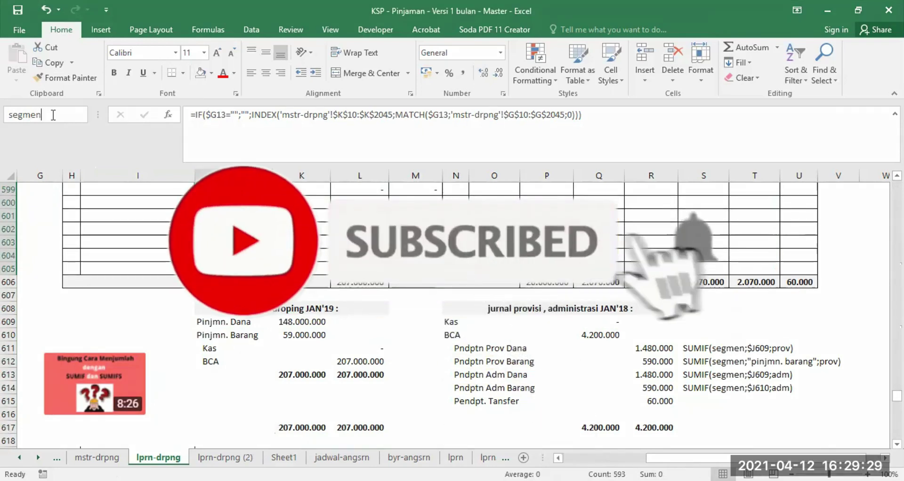
{"action": "type", "text": "_"}
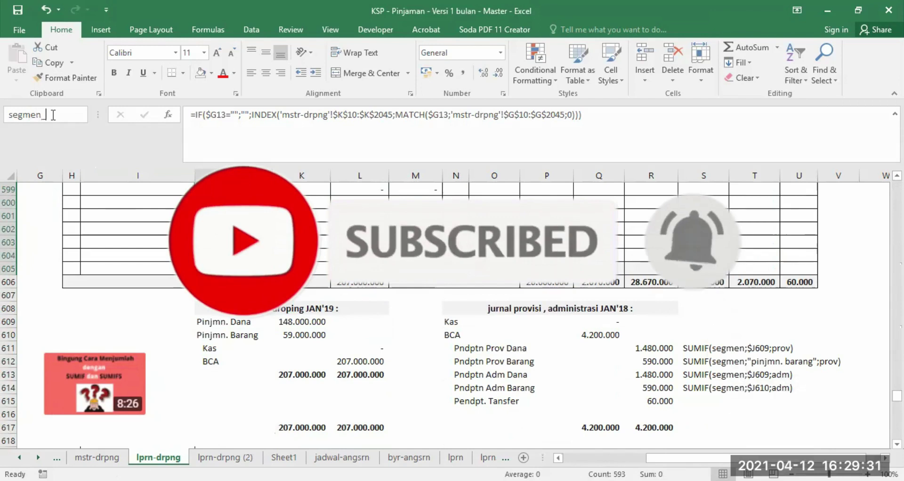
{"action": "key", "text": "BackSpace"}
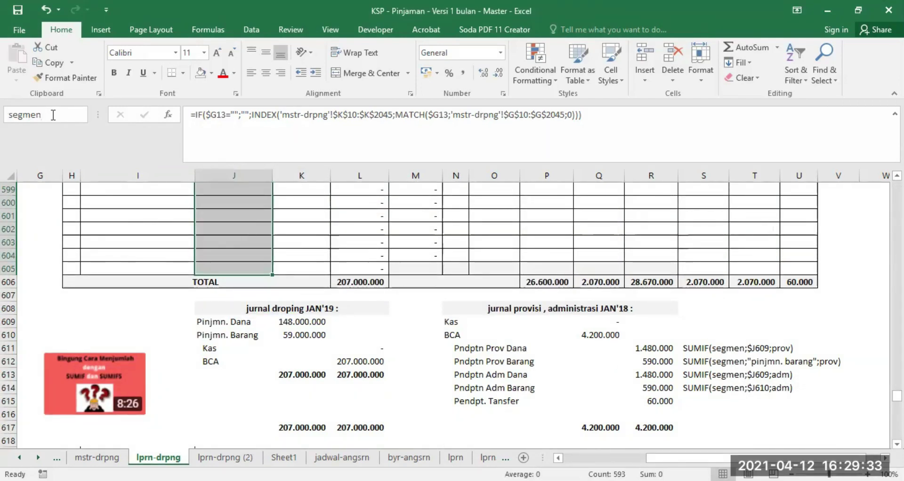
{"action": "key", "text": "Return"}
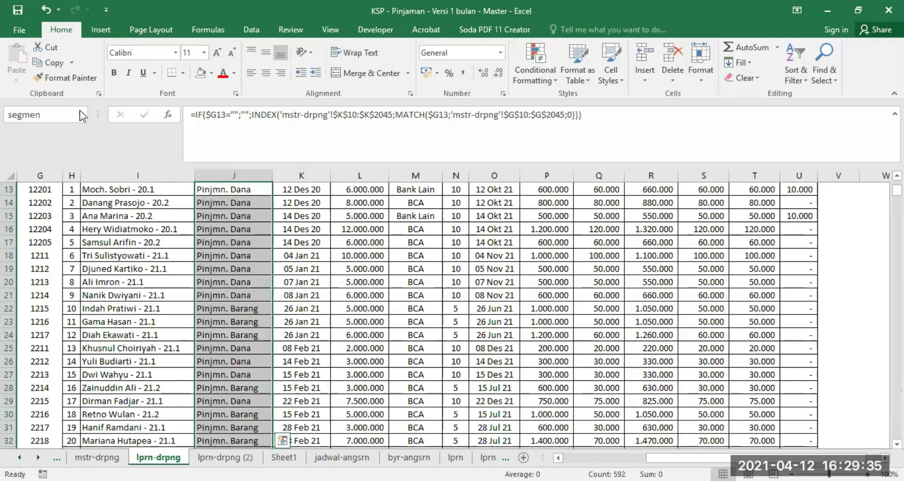
Go to the named range segmen from the list of names and examine the JENIS cells it covers.
{"action": "left_click", "coordinate": [144, 230]}
{"action": "left_click", "coordinate": [81, 114]}
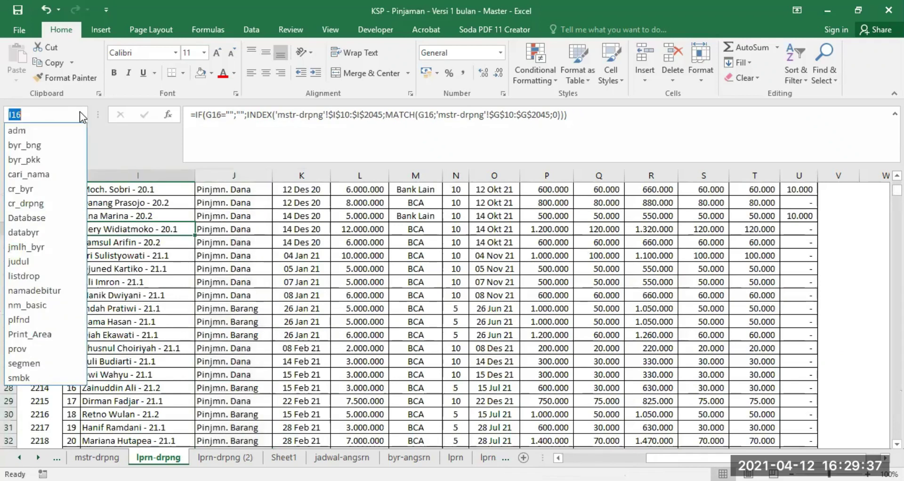
{"action": "left_click", "coordinate": [22, 364]}
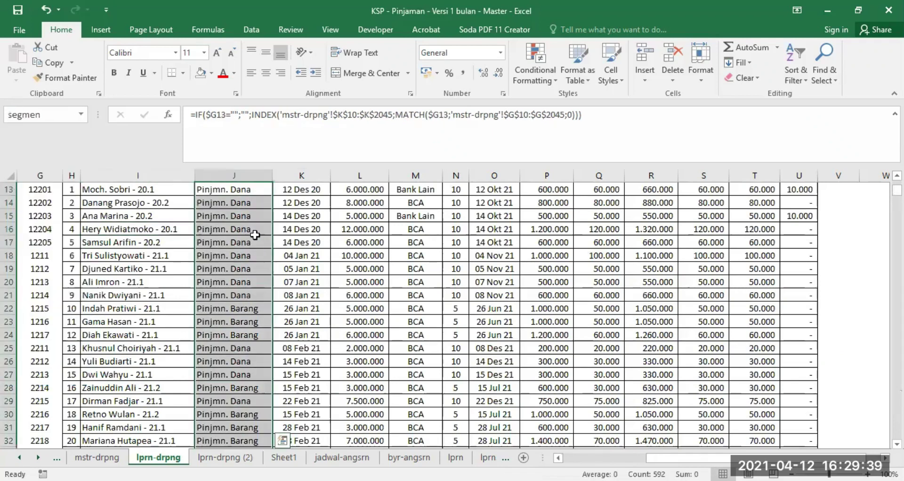
{"action": "scroll", "coordinate": [235, 261], "scroll_direction": "down", "scroll_amount": 6}
{"action": "scroll", "coordinate": [235, 259], "scroll_direction": "up", "scroll_amount": 8}
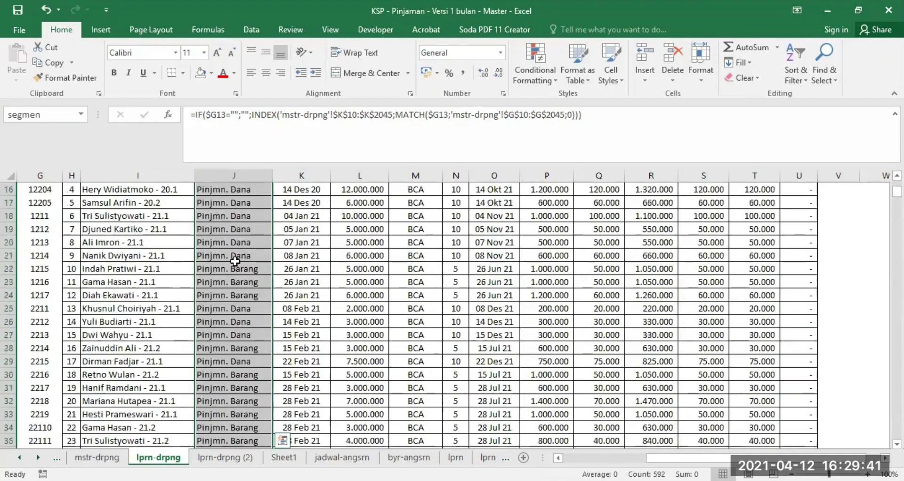
{"action": "scroll", "coordinate": [235, 256], "scroll_direction": "up", "scroll_amount": 4}
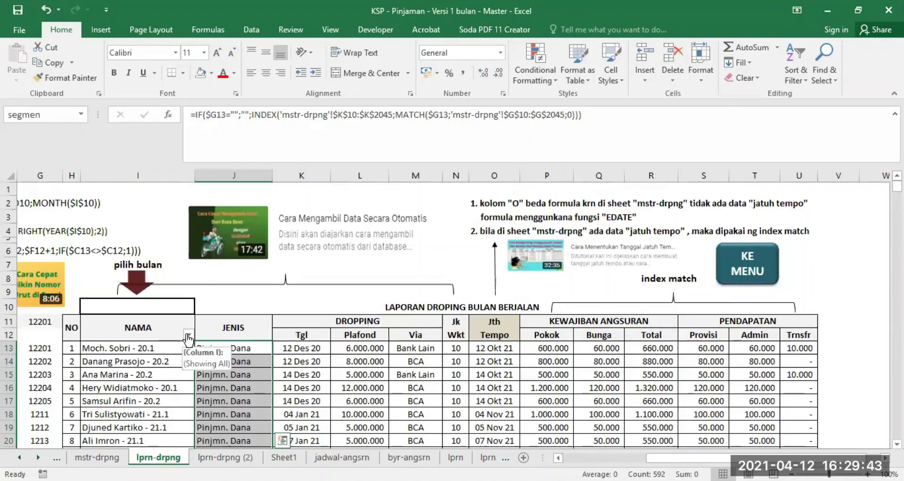
Select the Plafond amounts L13:L605 and name the range plf.
{"action": "left_click_drag", "start_coordinate": [358, 347], "coordinate": [357, 266]}
{"action": "left_click", "coordinate": [27, 113]}
{"action": "type", "text": "p"}
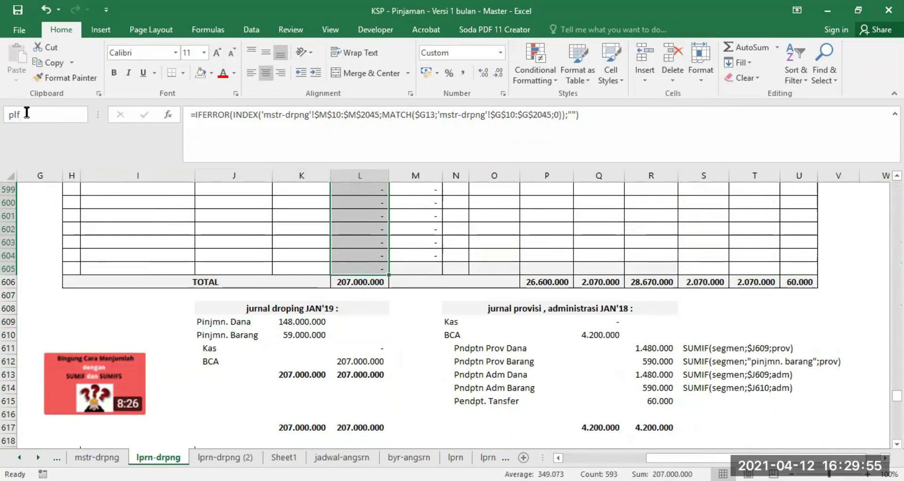
{"action": "type", "text": "lf"}
{"action": "key", "text": "Return"}
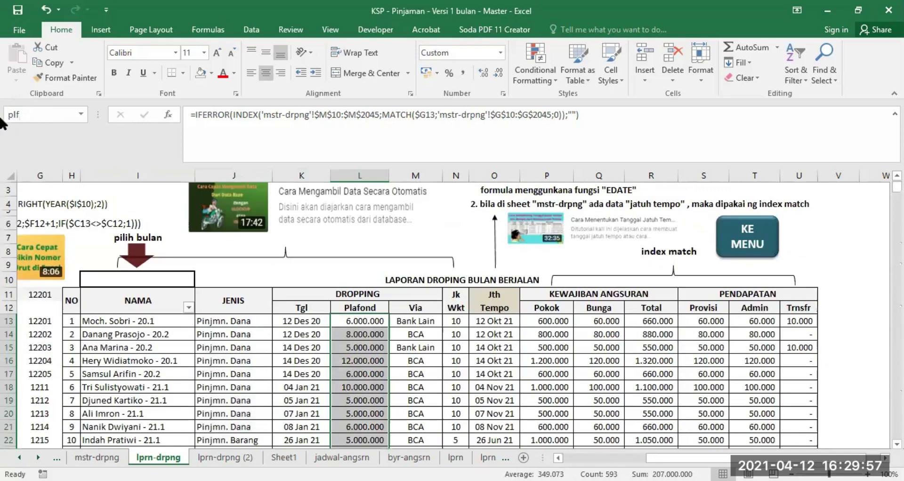
Go to the named ranges plf and plfnd in turn and examine the Plafond cells each one covers.
{"action": "left_click", "coordinate": [80, 114]}
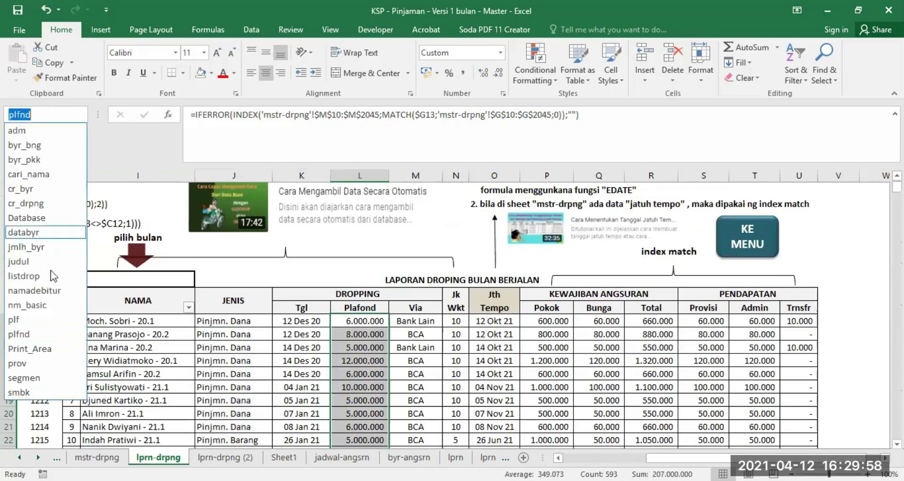
{"action": "left_click", "coordinate": [18, 321]}
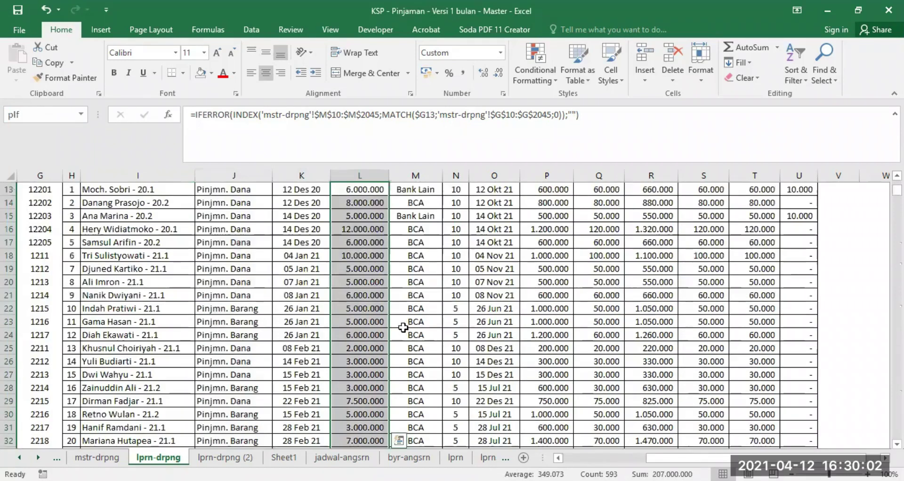
{"action": "left_click", "coordinate": [81, 116]}
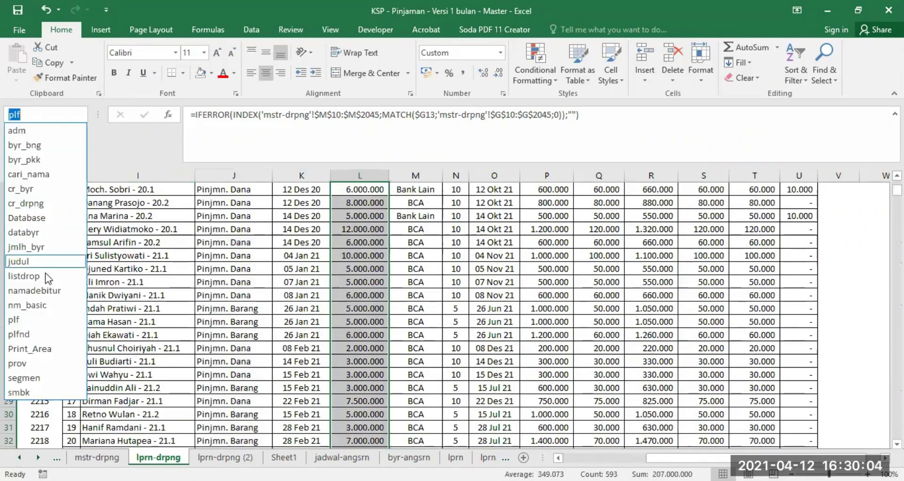
{"action": "left_click", "coordinate": [19, 335]}
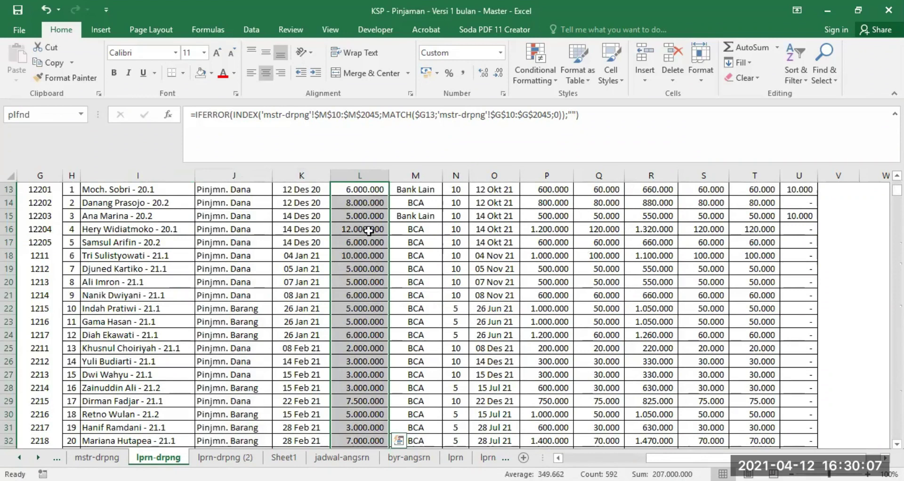
{"action": "scroll", "coordinate": [370, 238], "scroll_direction": "up", "scroll_amount": 3}
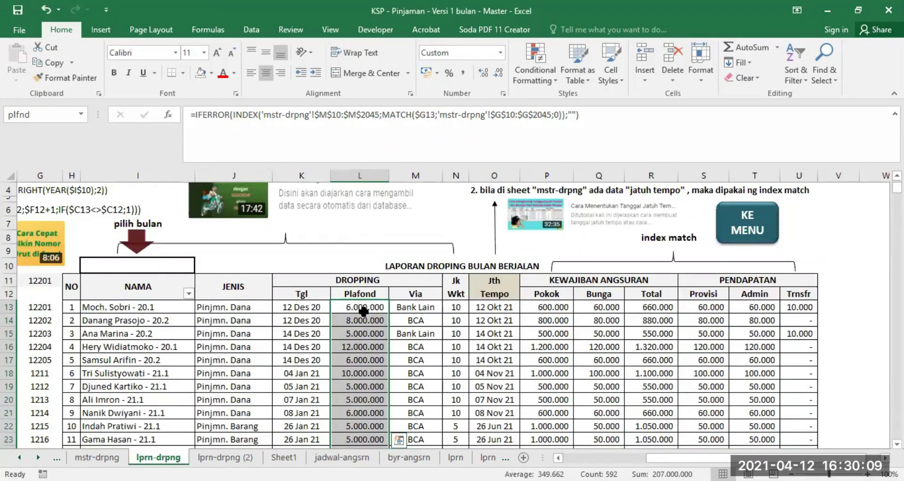
{"action": "scroll", "coordinate": [361, 315], "scroll_direction": "down", "scroll_amount": 3}
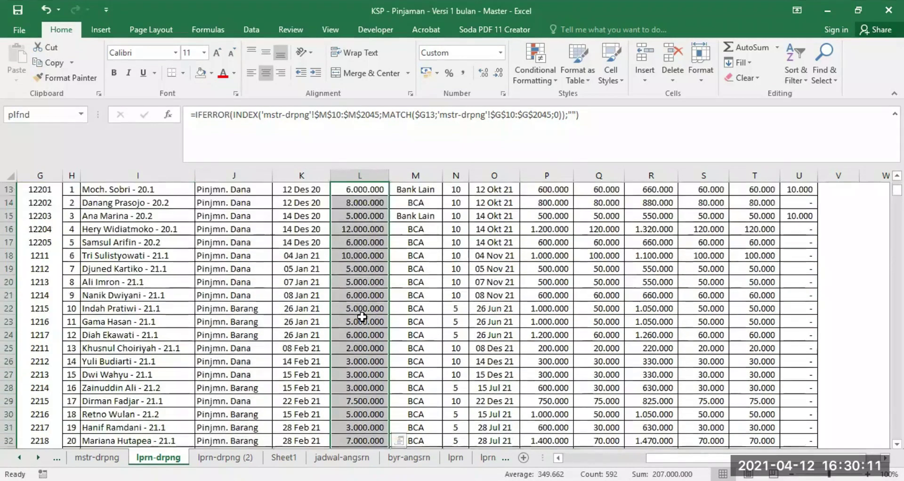
{"action": "scroll", "coordinate": [357, 308], "scroll_direction": "down", "scroll_amount": 3}
{"action": "scroll", "coordinate": [356, 307], "scroll_direction": "down", "scroll_amount": 3}
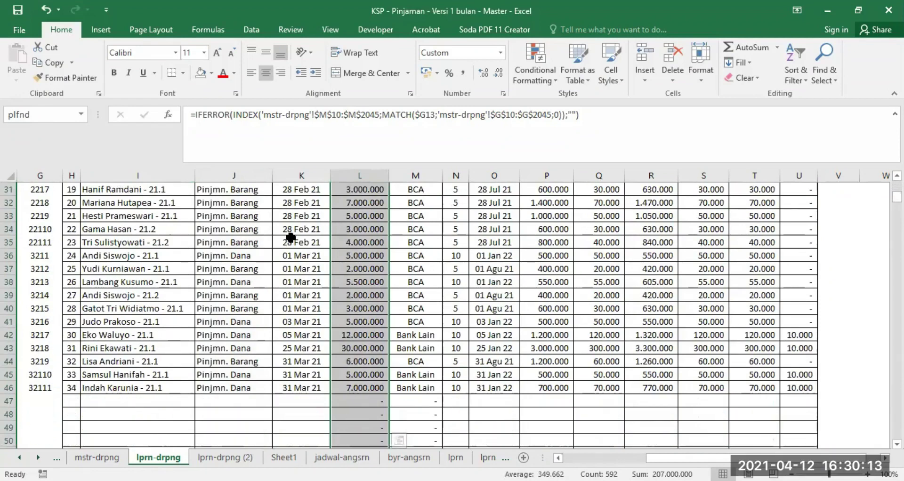
{"action": "scroll", "coordinate": [330, 287], "scroll_direction": "up", "scroll_amount": 10}
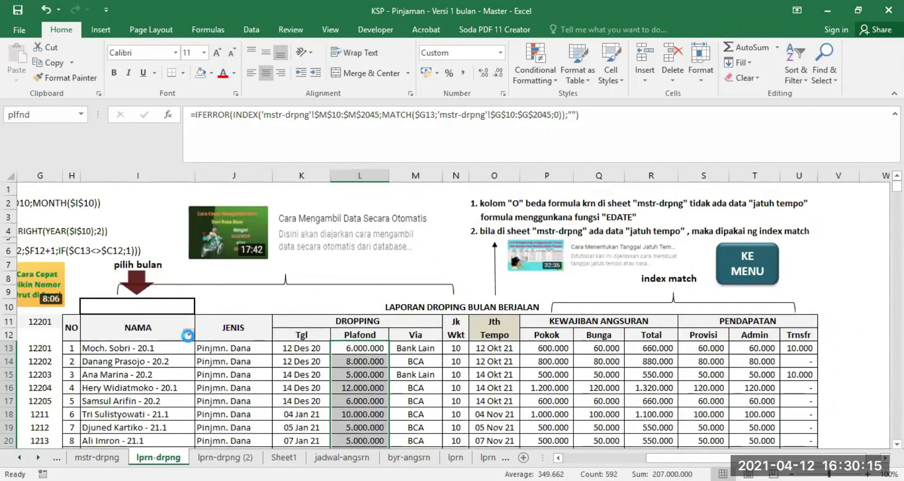
Filter the NAMA column to exclude blank entries so that the empty report rows are hidden.
{"action": "left_click", "coordinate": [188, 336]}
{"action": "left_click_drag", "start_coordinate": [180, 205], "coordinate": [182, 275]}
{"action": "left_click", "coordinate": [57, 283]}
{"action": "left_click", "coordinate": [108, 310]}
Copy K609's SUMIF formula into the neighbouring cell L609 of the droping journal.
{"action": "scroll", "coordinate": [300, 314], "scroll_direction": "down", "scroll_amount": 13}
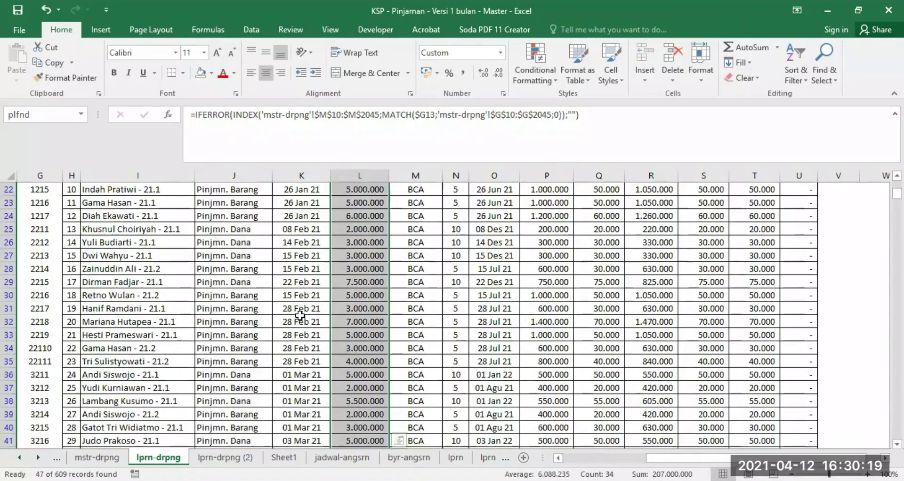
{"action": "left_click", "coordinate": [295, 322]}
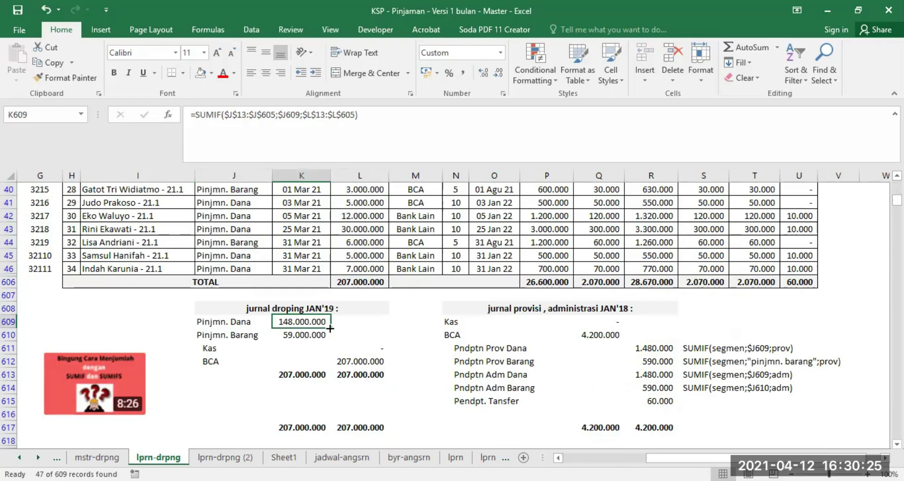
{"action": "left_click_drag", "start_coordinate": [330, 328], "coordinate": [368, 332]}
{"action": "left_click", "coordinate": [345, 322]}
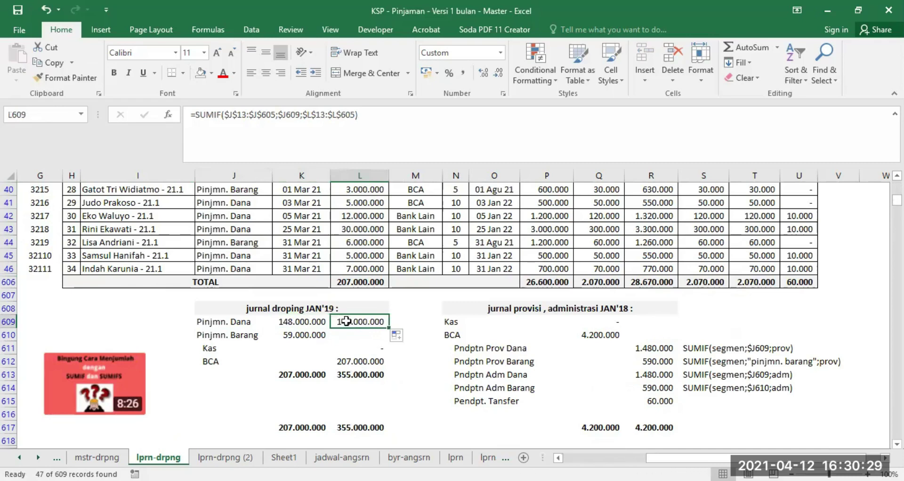
Replace the criteria range in L609's SUMIF with the name segemn.
{"action": "left_click", "coordinate": [226, 113]}
{"action": "type", "text": "s"}
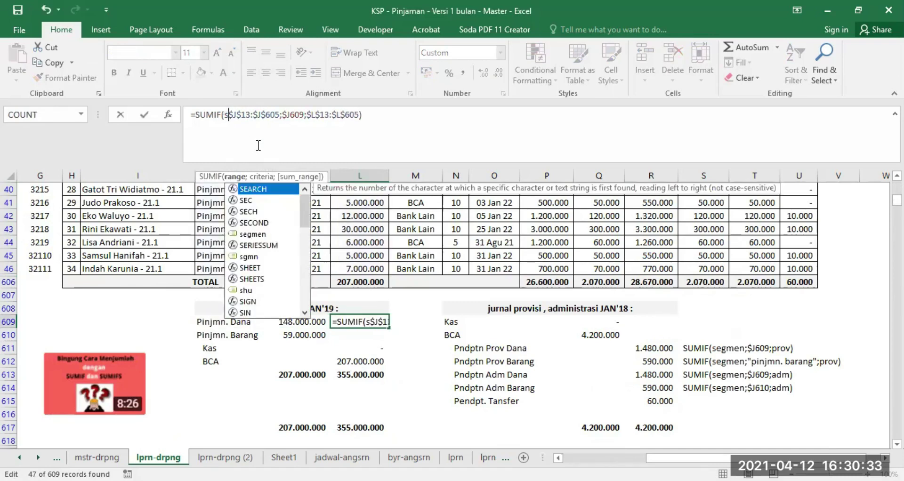
{"action": "type", "text": "egemn"}
{"action": "key", "text": "Delete"}
{"action": "key", "text": "Delete"}
{"action": "key", "text": "Delete"}
{"action": "key", "text": "Delete"}
{"action": "key", "text": "Delete"}
{"action": "key", "text": "Delete"}
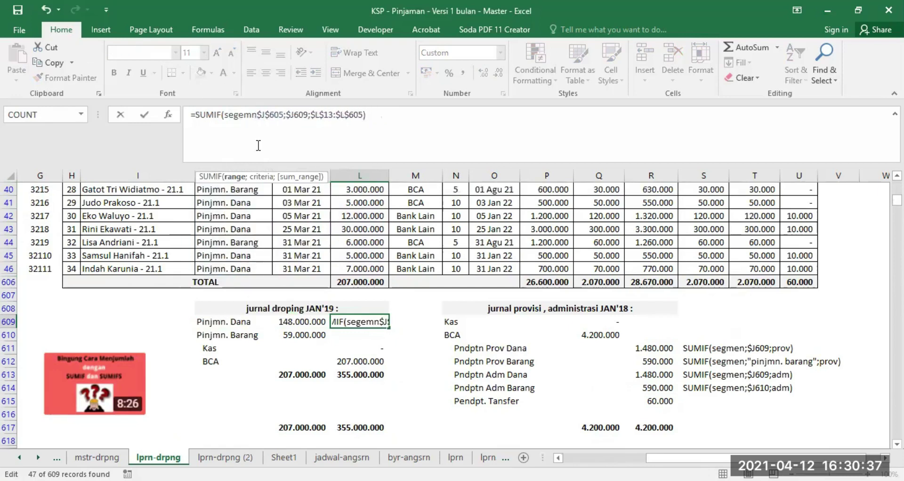
{"action": "key", "text": "Delete"}
{"action": "key", "text": "Delete"}
{"action": "key", "text": "Delete"}
{"action": "key", "text": "Delete"}
{"action": "key", "text": "Delete"}
{"action": "key", "text": "Delete"}
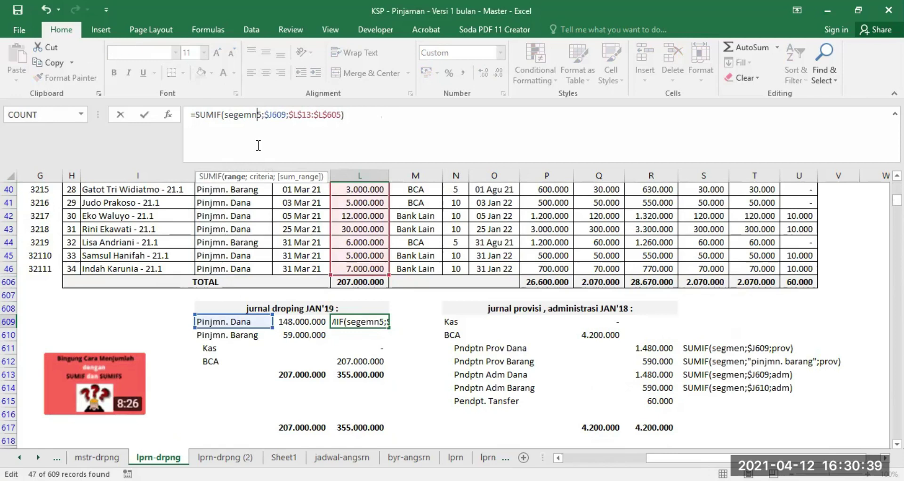
Replace the sum range in L609's SUMIF with the range name plf and enter the formula.
{"action": "left_click", "coordinate": [284, 115]}
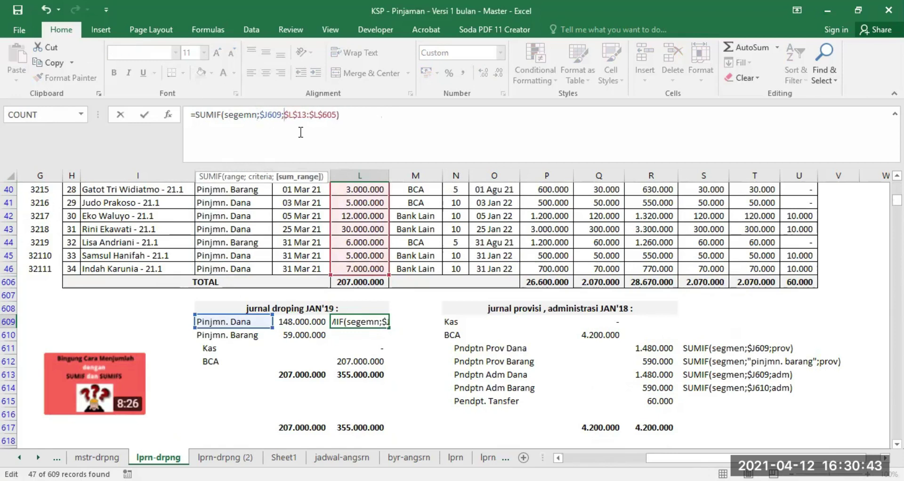
{"action": "type", "text": "plf"}
{"action": "key", "text": "Delete"}
{"action": "key", "text": "Delete"}
{"action": "key", "text": "Delete"}
{"action": "key", "text": "Delete"}
{"action": "key", "text": "Delete"}
{"action": "key", "text": "Delete"}
{"action": "key", "text": "Delete"}
{"action": "key", "text": "Delete"}
{"action": "key", "text": "Delete"}
{"action": "key", "text": "Delete"}
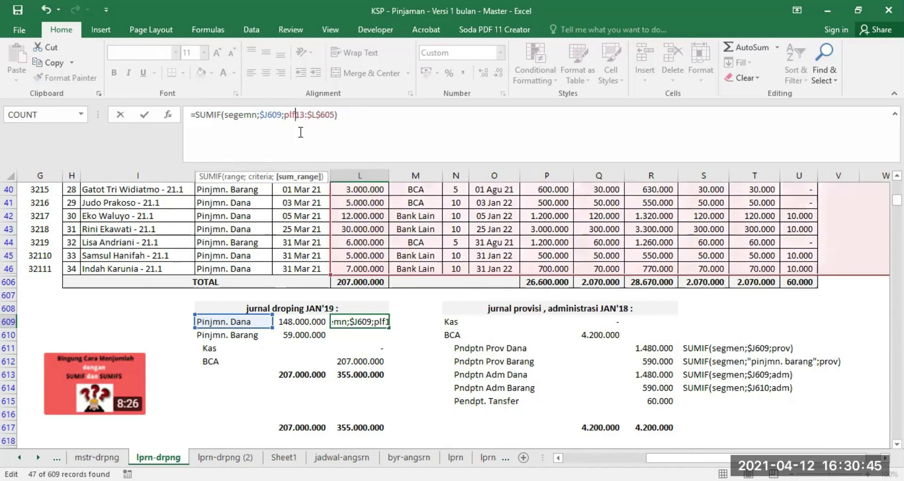
{"action": "key", "text": "Delete"}
{"action": "key", "text": "Delete"}
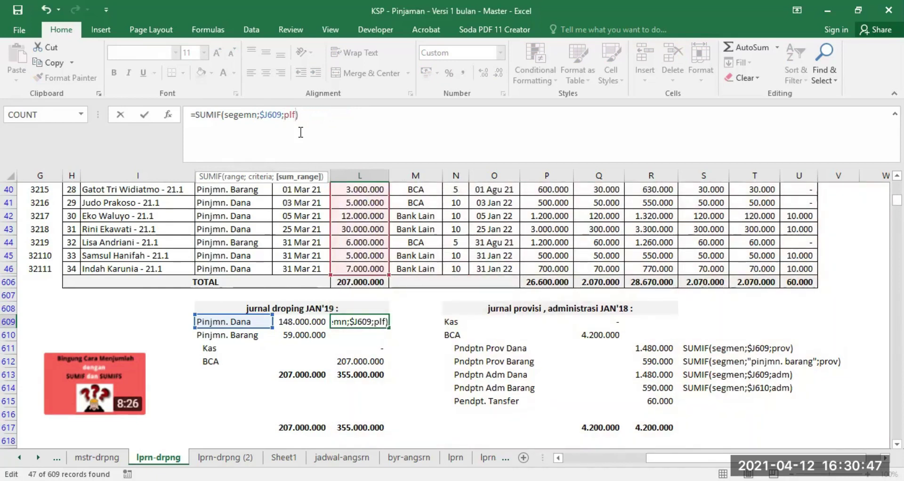
{"action": "key", "text": "Return"}
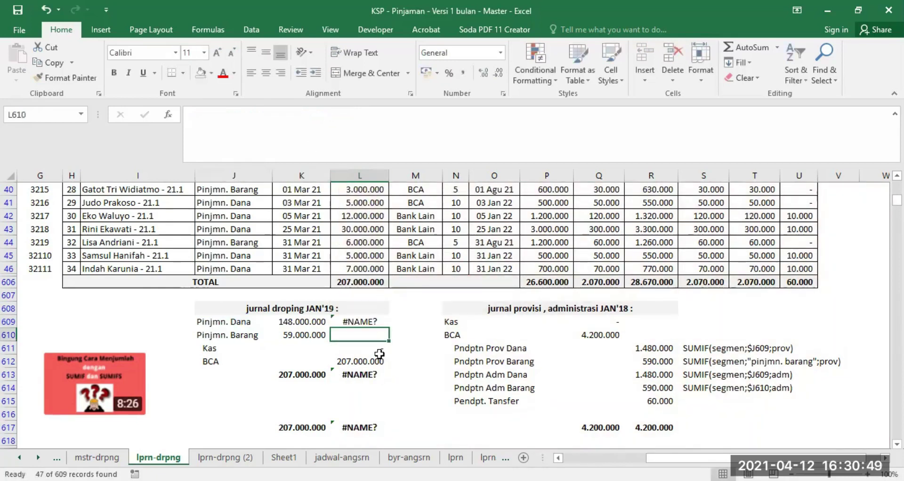
Correct the misspelled range name in L609's SUMIF to segmen.
{"action": "left_click", "coordinate": [362, 321]}
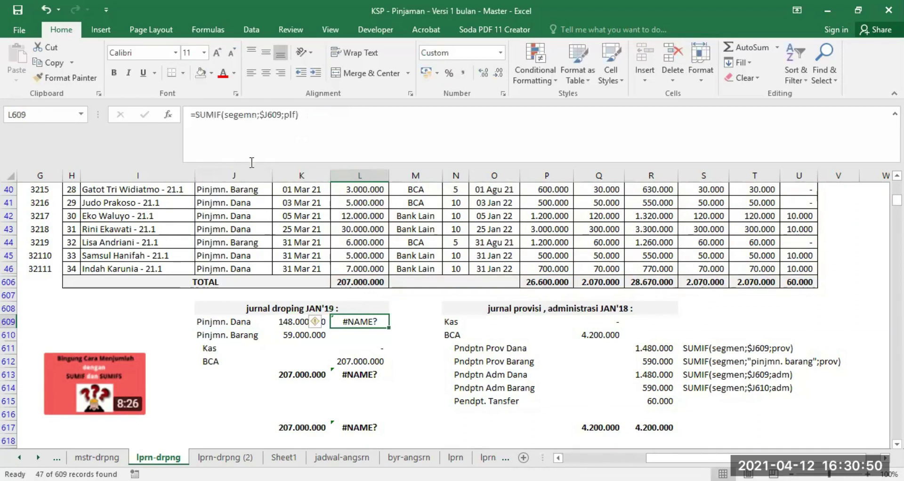
{"action": "left_click", "coordinate": [239, 115]}
{"action": "key", "text": "Delete"}
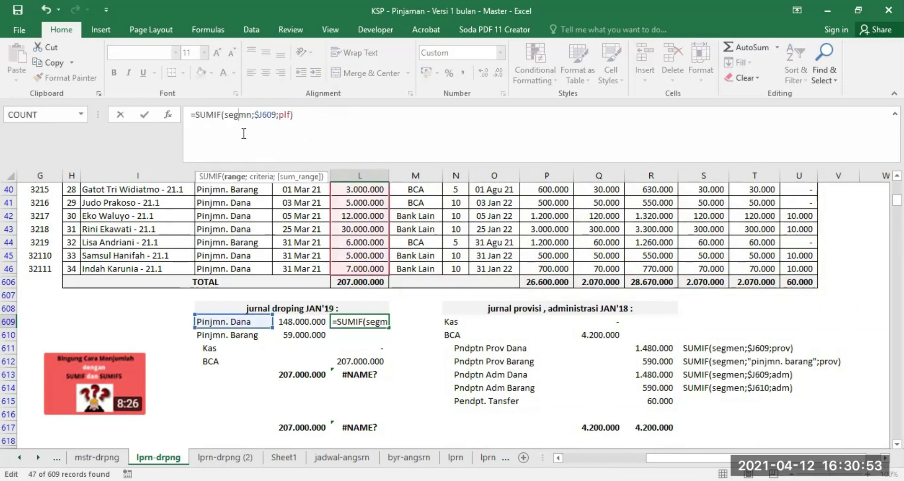
{"action": "type", "text": "e"}
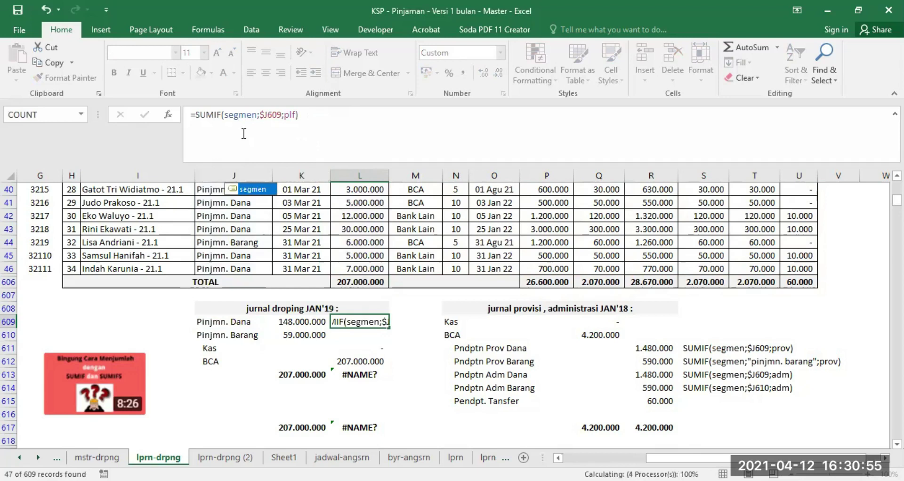
{"action": "key", "text": "Return"}
Compare the named-range SUMIF in L609 with the absolute-range SUMIF in K609.
{"action": "left_click", "coordinate": [367, 321]}
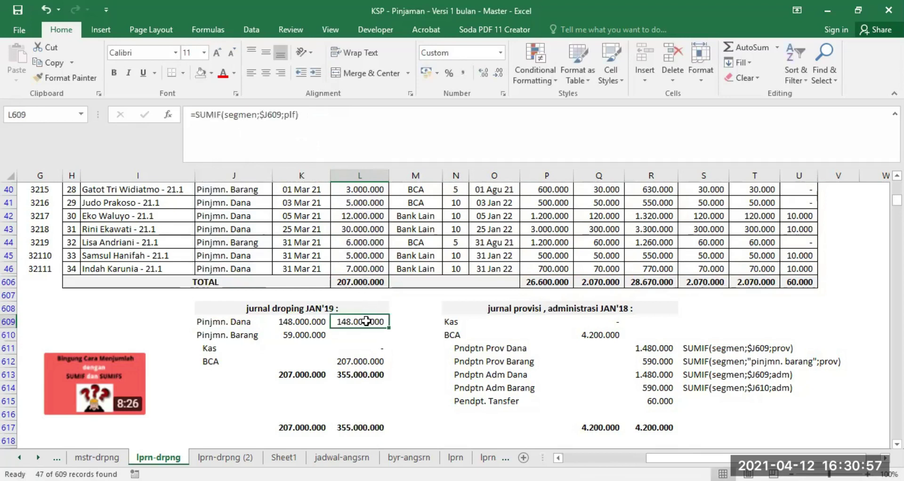
{"action": "left_click", "coordinate": [294, 322]}
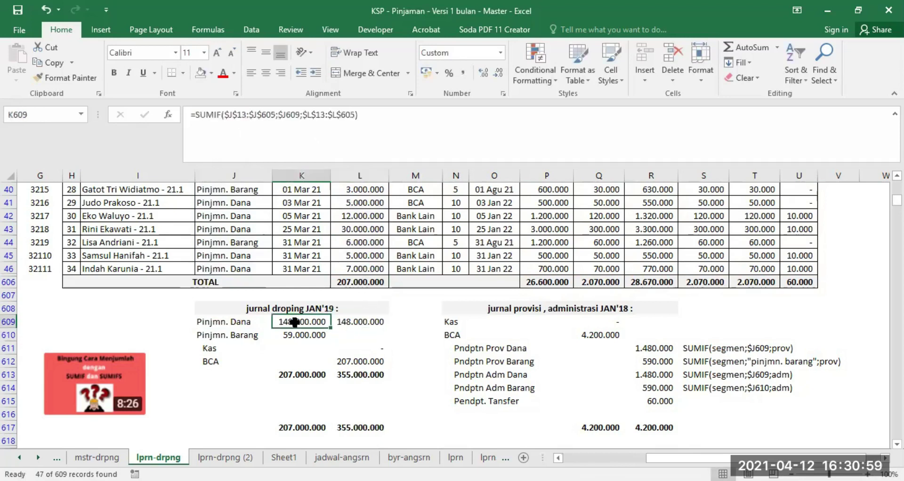
{"action": "left_click", "coordinate": [354, 321]}
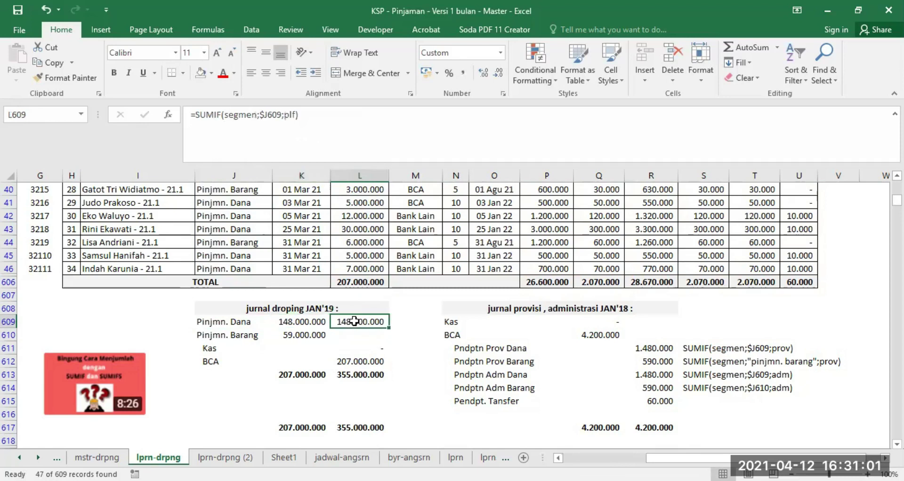
{"action": "left_click", "coordinate": [297, 323]}
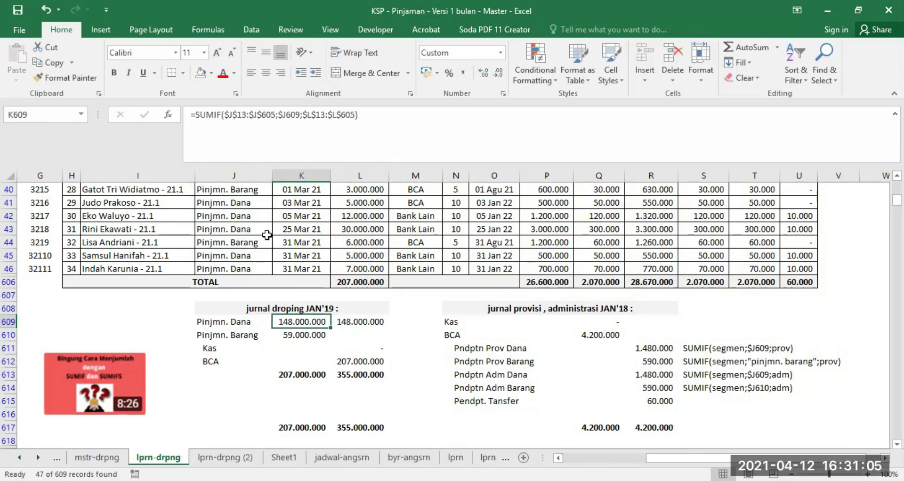
Copy the absolute-range SUMIF in K609 down to K610 for the Pinjmn. Barang total.
{"action": "scroll", "coordinate": [267, 235], "scroll_direction": "up", "scroll_amount": 11}
{"action": "left_click_drag", "start_coordinate": [239, 273], "coordinate": [234, 325]}
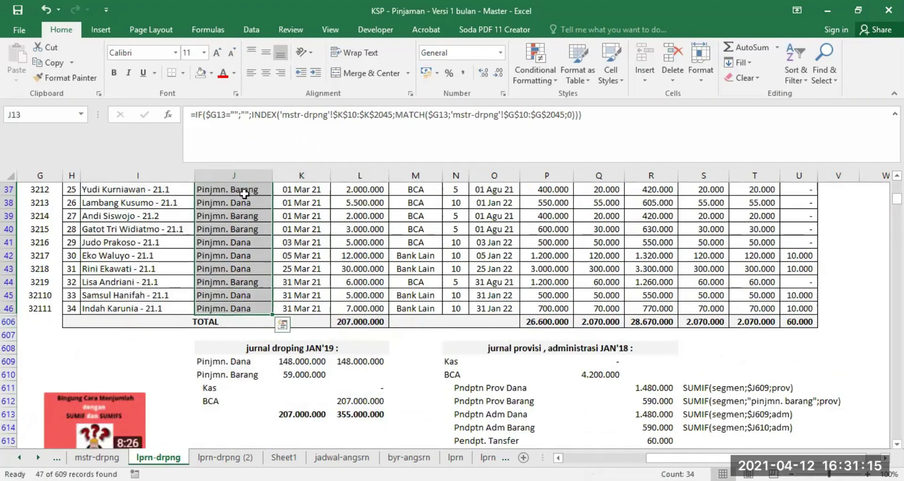
{"action": "left_click", "coordinate": [300, 361]}
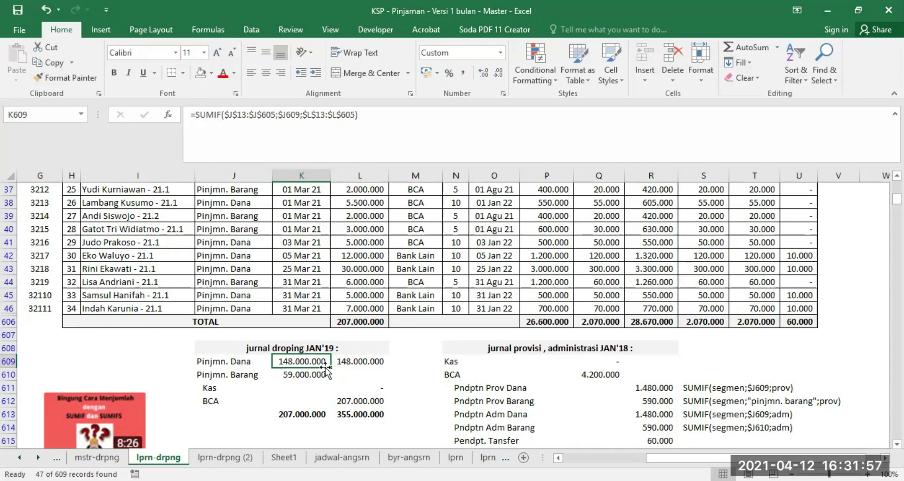
{"action": "left_click_drag", "start_coordinate": [330, 367], "coordinate": [333, 385]}
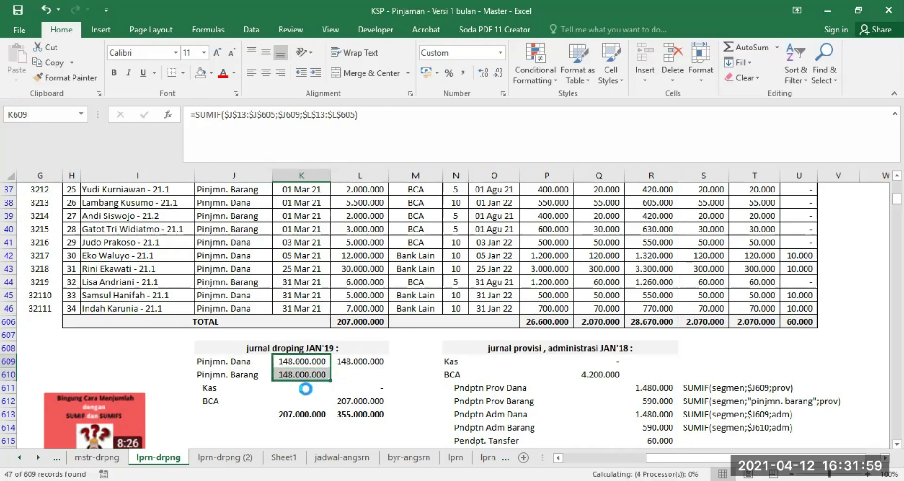
{"action": "left_click", "coordinate": [301, 374]}
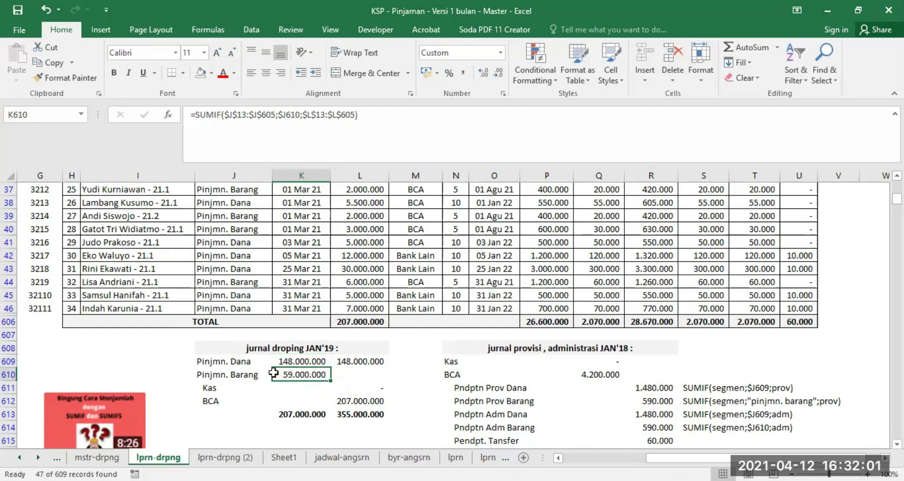
Inspect the $J610 criteria reference in K610's SUMIF against the label in J610, leaving the formula as it is.
{"action": "left_click", "coordinate": [231, 376]}
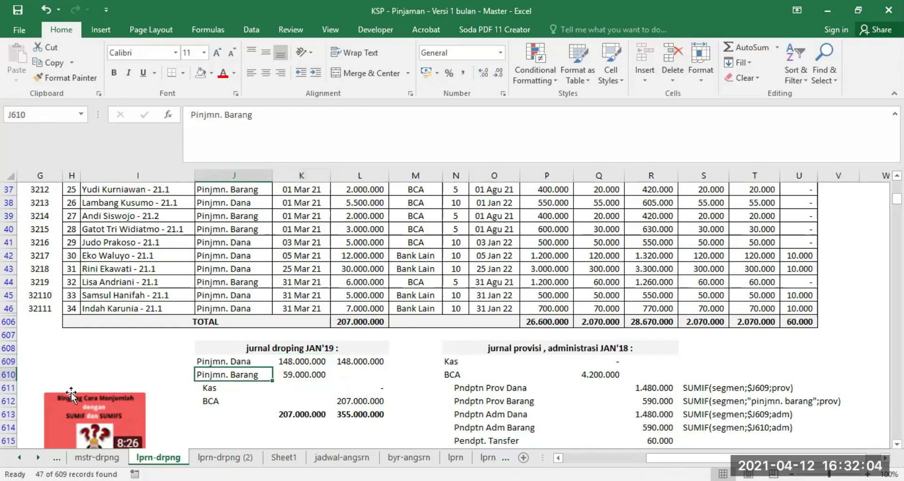
{"action": "left_click", "coordinate": [306, 372]}
{"action": "left_click_drag", "start_coordinate": [278, 114], "coordinate": [302, 115]}
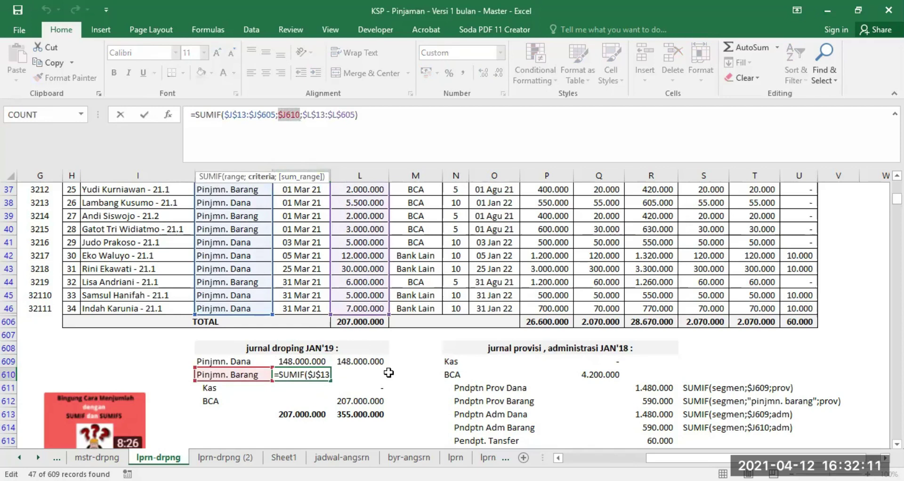
{"action": "key", "text": "Escape"}
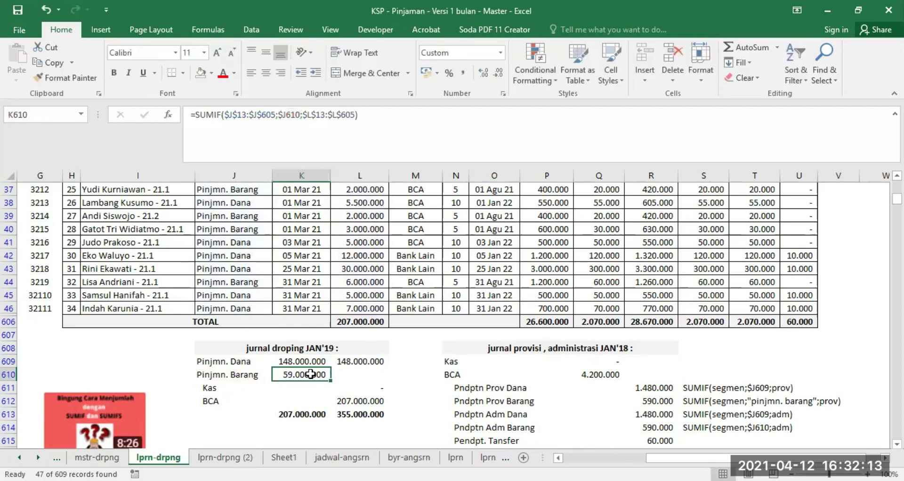
Copy the named-range SUMIF in L609 down to L610.
{"action": "left_click", "coordinate": [360, 361]}
{"action": "left_click_drag", "start_coordinate": [389, 368], "coordinate": [386, 381]}
{"action": "left_click", "coordinate": [352, 375]}
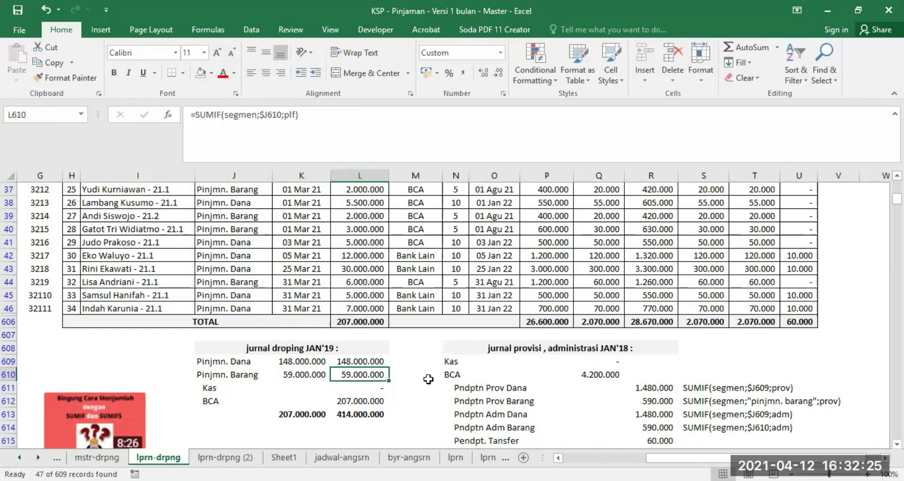
Clear the duplicate named-range SUMIF formulas from L609:L610.
{"action": "left_click", "coordinate": [361, 365]}
{"action": "left_click_drag", "start_coordinate": [360, 367], "coordinate": [360, 371]}
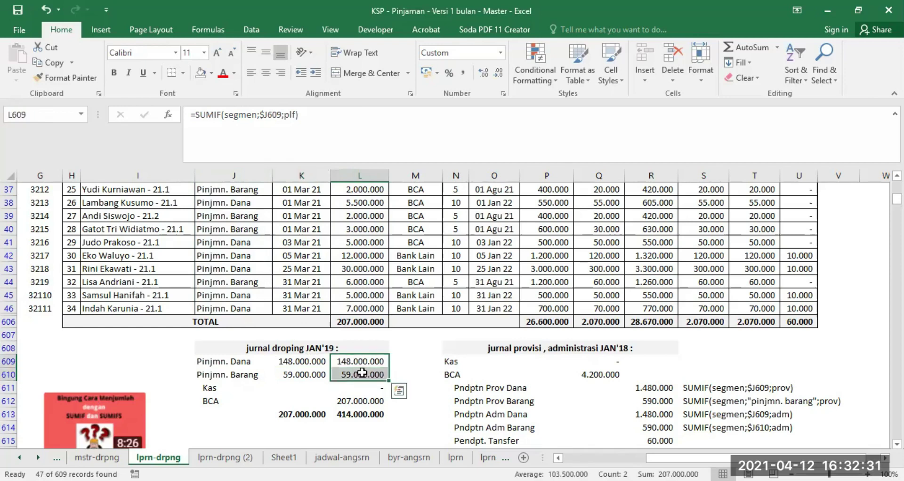
{"action": "key", "text": "Delete"}
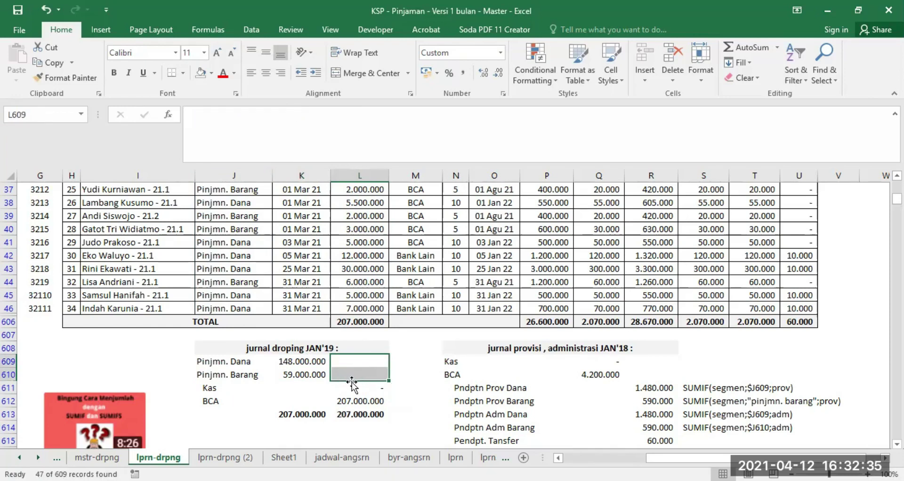
Examine the report's Via column for the Kas and BCA lines of the dropping journal.
{"action": "left_click", "coordinate": [214, 388]}
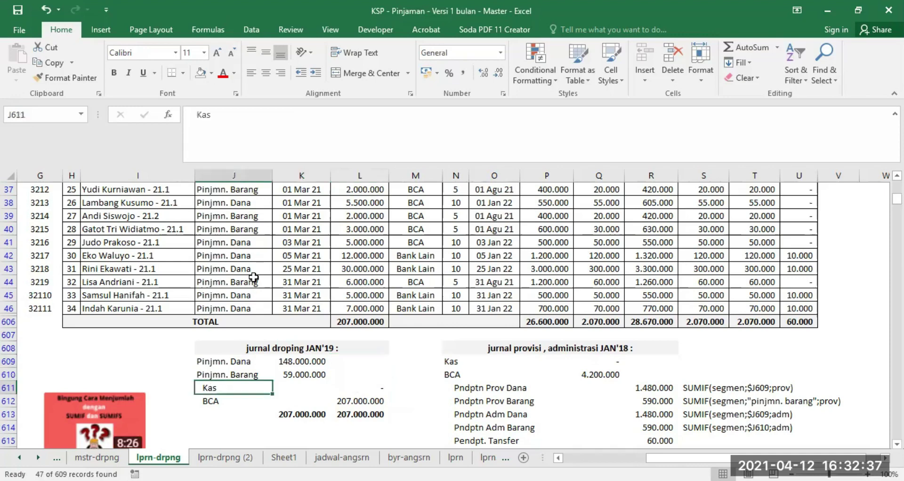
{"action": "scroll", "coordinate": [424, 298], "scroll_direction": "up", "scroll_amount": 11}
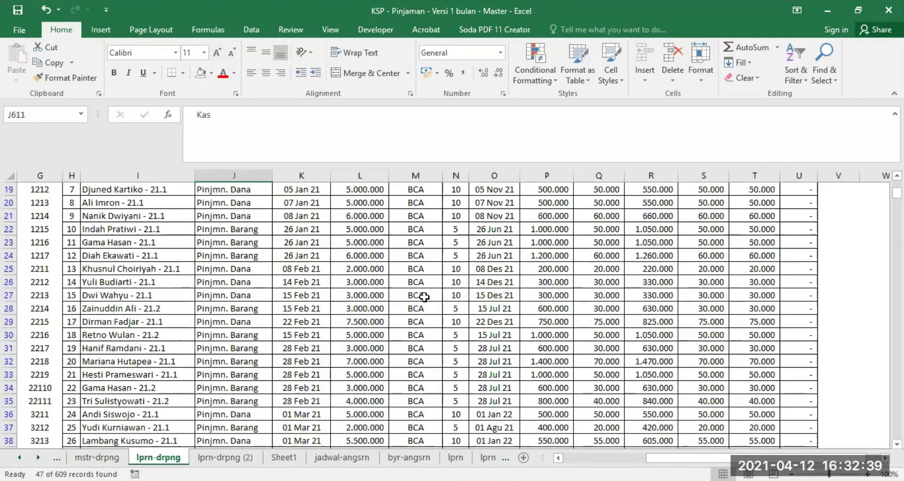
{"action": "scroll", "coordinate": [432, 306], "scroll_direction": "down", "scroll_amount": 3}
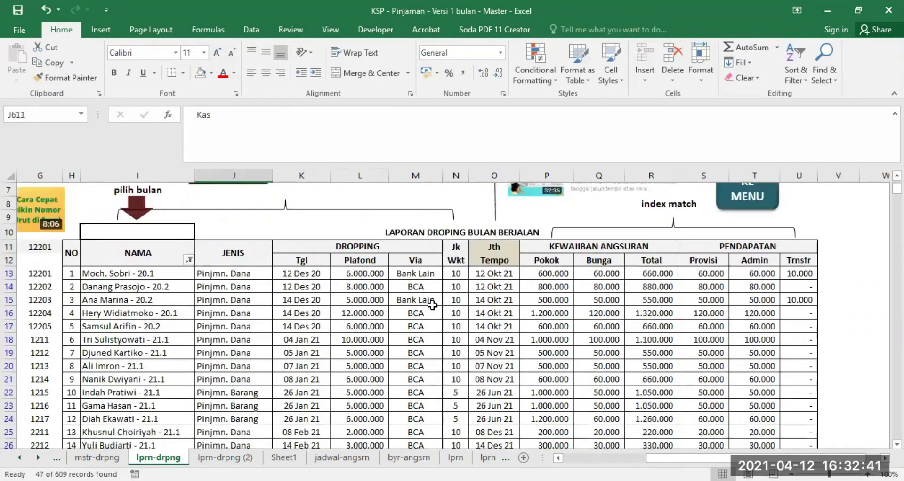
{"action": "scroll", "coordinate": [424, 240], "scroll_direction": "down", "scroll_amount": 5}
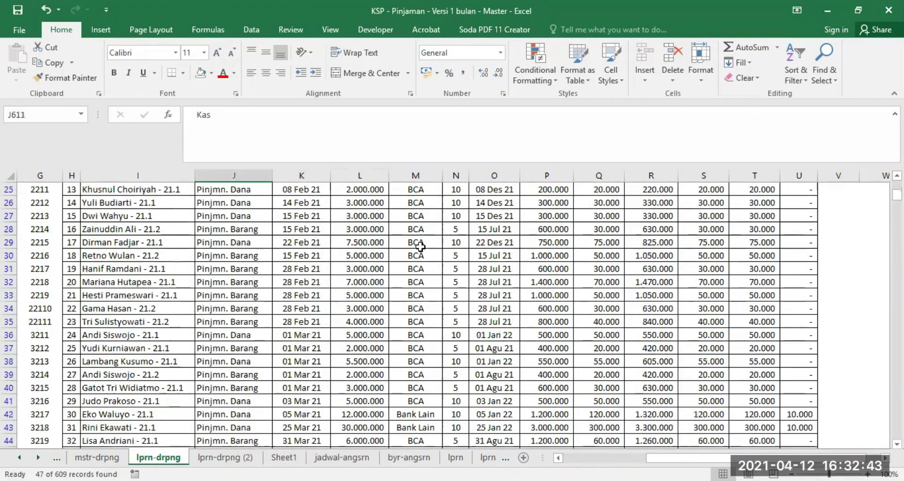
{"action": "scroll", "coordinate": [428, 302], "scroll_direction": "up", "scroll_amount": 5}
{"action": "scroll", "coordinate": [405, 215], "scroll_direction": "up", "scroll_amount": 4}
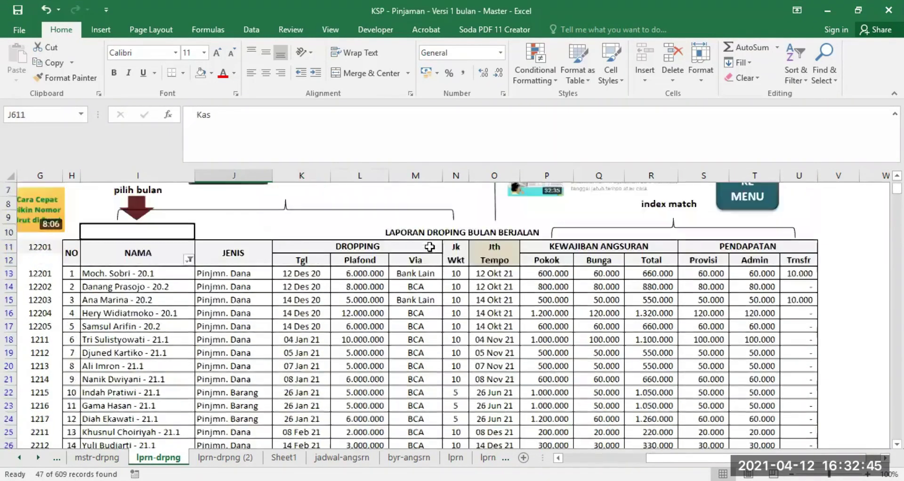
{"action": "scroll", "coordinate": [426, 277], "scroll_direction": "down", "scroll_amount": 12}
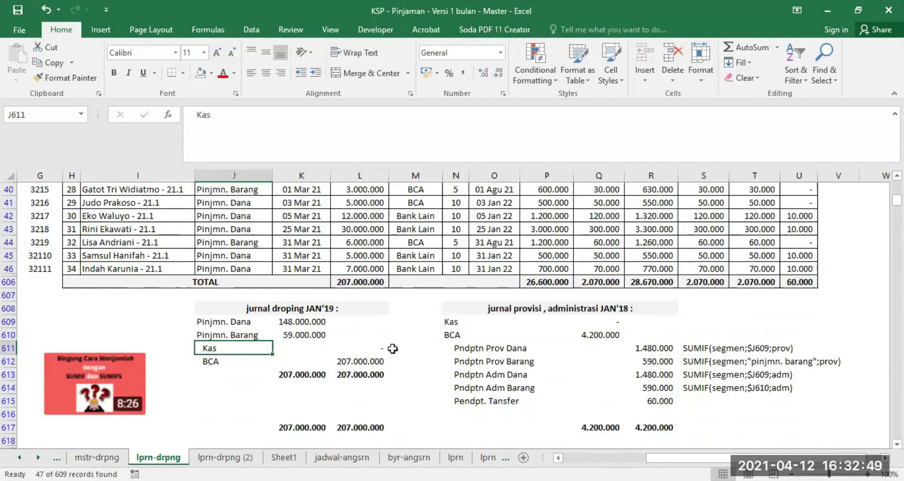
Examine the Kas line's SUMIF in L611 together with the Plafond and Via columns it draws on.
{"action": "left_click", "coordinate": [370, 348]}
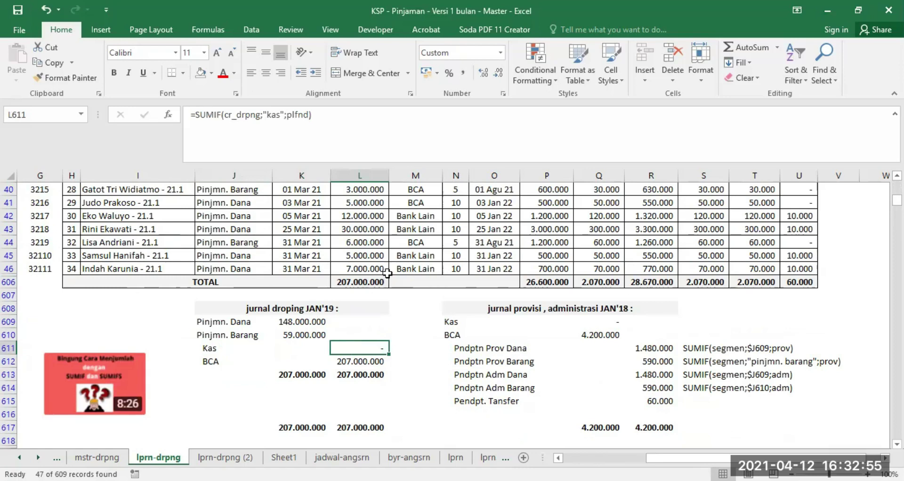
{"action": "scroll", "coordinate": [383, 282], "scroll_direction": "up", "scroll_amount": 6}
{"action": "scroll", "coordinate": [374, 254], "scroll_direction": "up", "scroll_amount": 3}
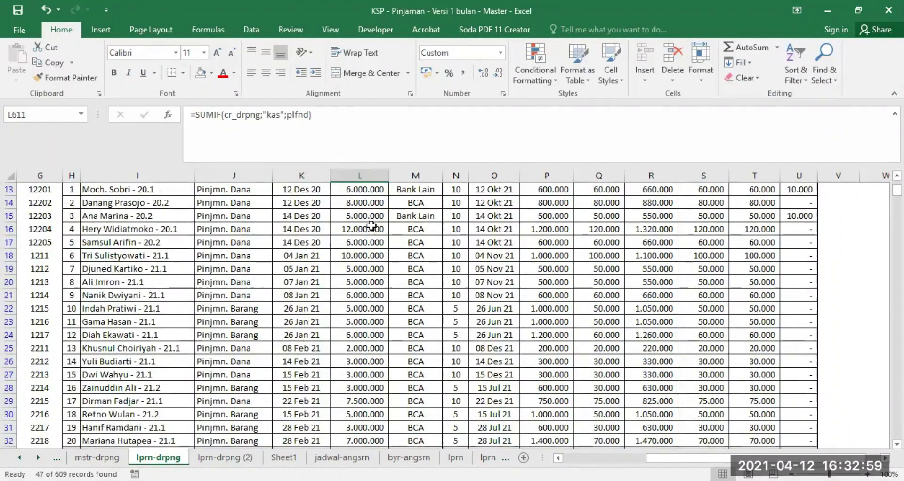
{"action": "scroll", "coordinate": [371, 230], "scroll_direction": "down", "scroll_amount": 2}
{"action": "scroll", "coordinate": [371, 230], "scroll_direction": "down", "scroll_amount": 7}
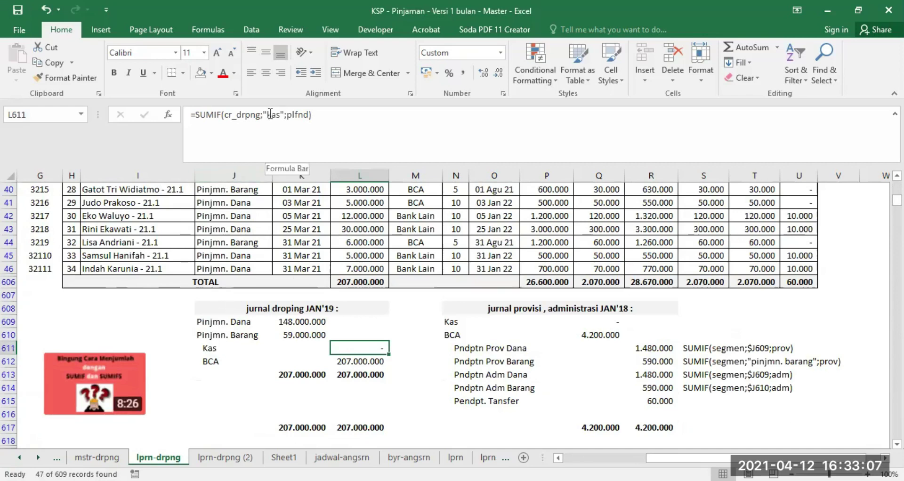
Try removing a leading space from the Kas label in J611.
{"action": "left_click", "coordinate": [213, 348]}
{"action": "left_click", "coordinate": [193, 115]}
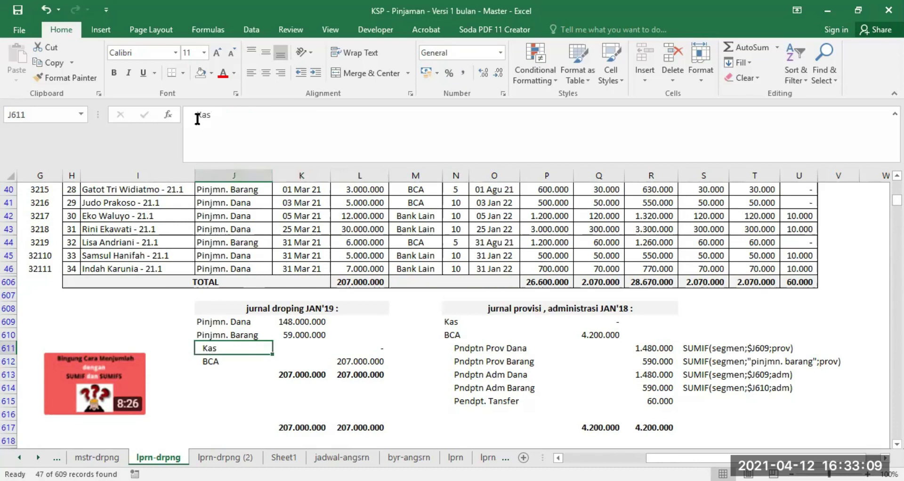
{"action": "key", "text": "Delete"}
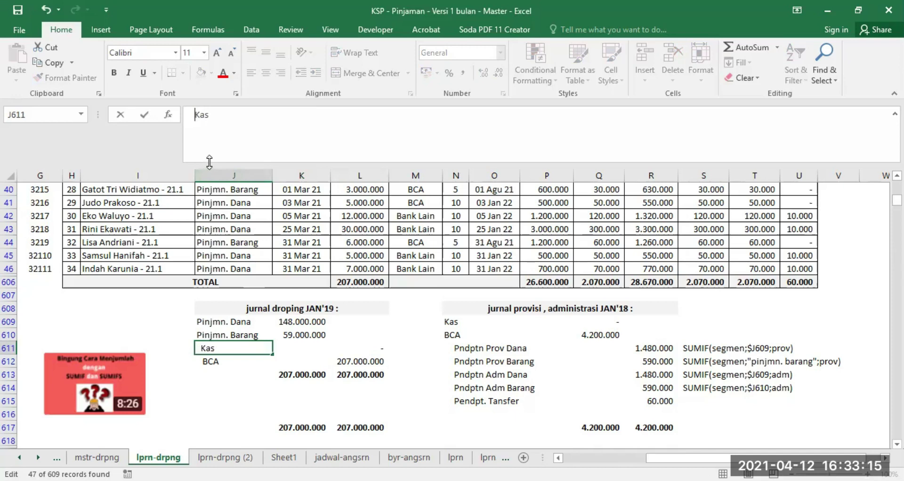
{"action": "key", "text": "Return"}
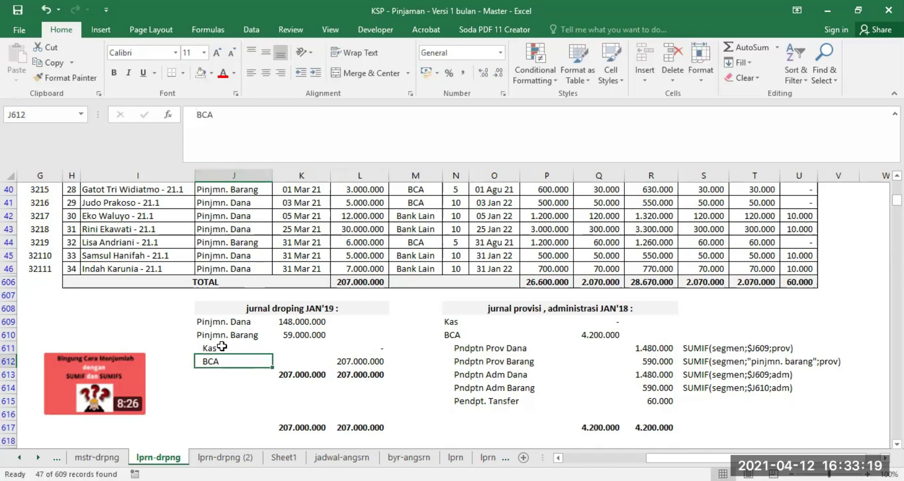
Compare the "kas" criterion in L611's SUMIF with the label in J611 and the entries in the Via column.
{"action": "left_click", "coordinate": [365, 349]}
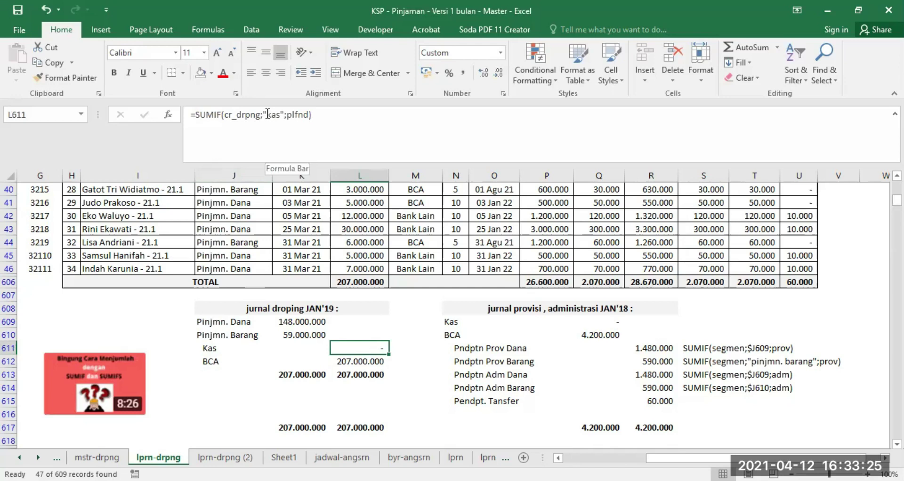
{"action": "left_click", "coordinate": [411, 203]}
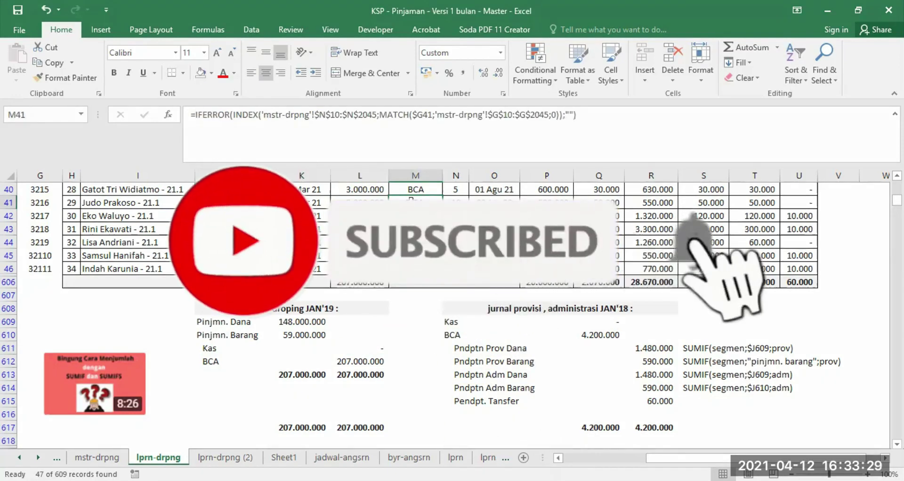
{"action": "left_click", "coordinate": [264, 349]}
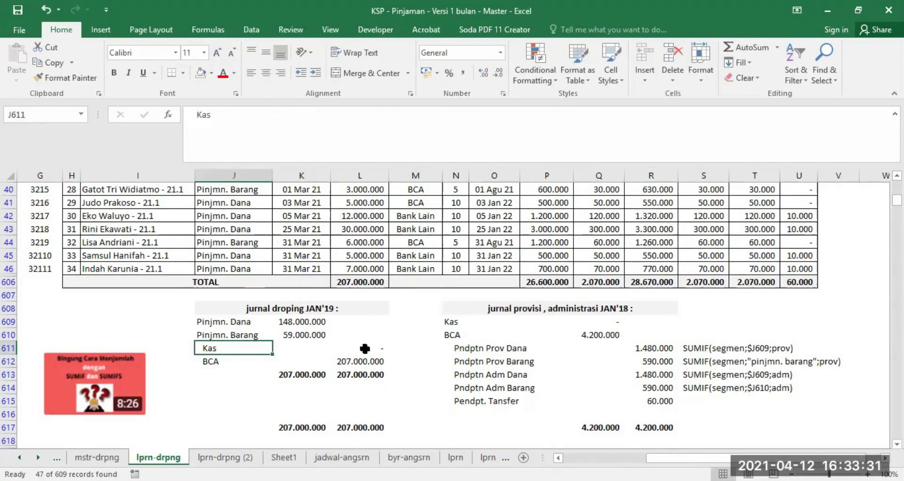
{"action": "left_click", "coordinate": [363, 348]}
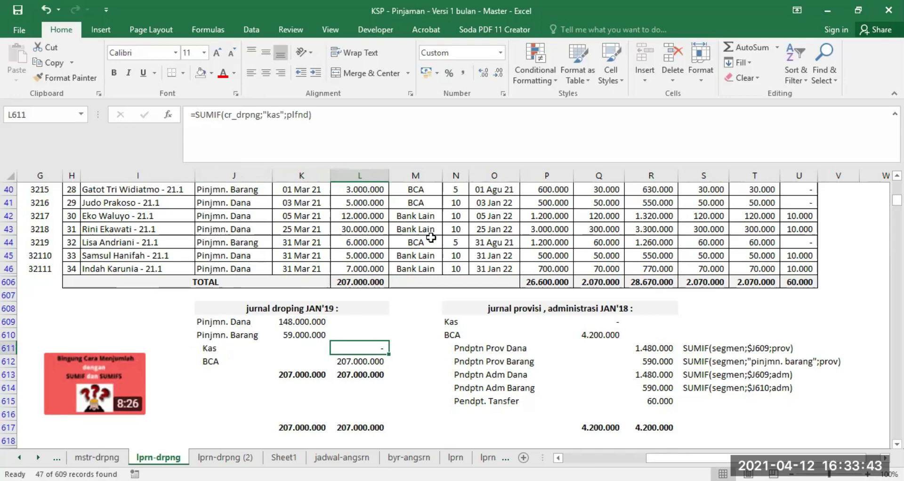
{"action": "scroll", "coordinate": [431, 238], "scroll_direction": "up", "scroll_amount": 2}
{"action": "scroll", "coordinate": [407, 320], "scroll_direction": "down", "scroll_amount": 1}
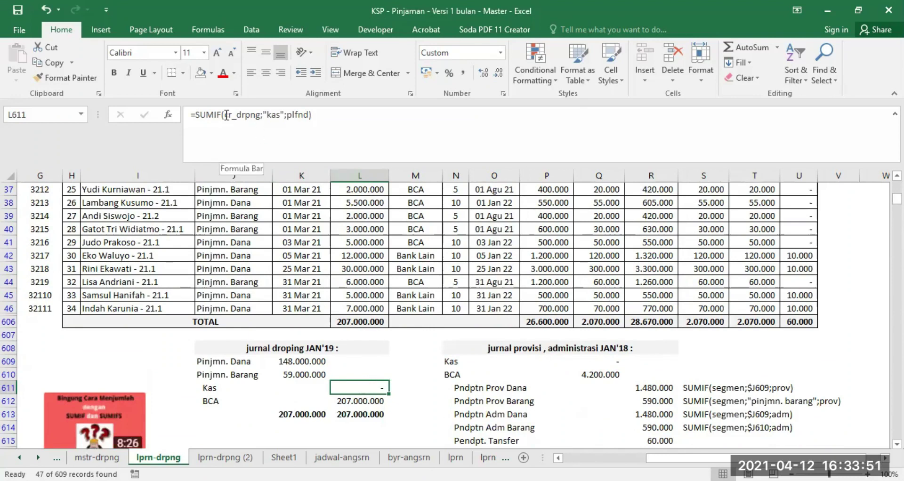
Locate the cells covered by the named range cr_drpng, and compare L611's SUMIF with the absolute-range formula in K610.
{"action": "left_click", "coordinate": [81, 115]}
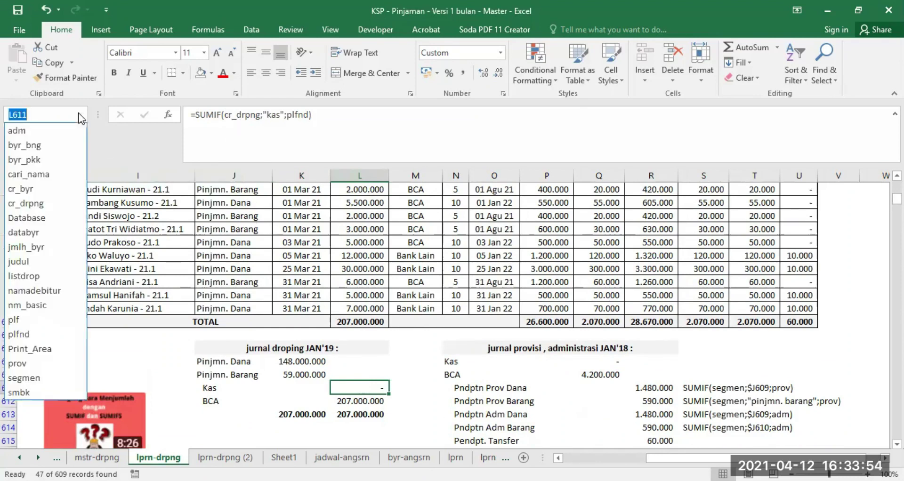
{"action": "left_click", "coordinate": [21, 203]}
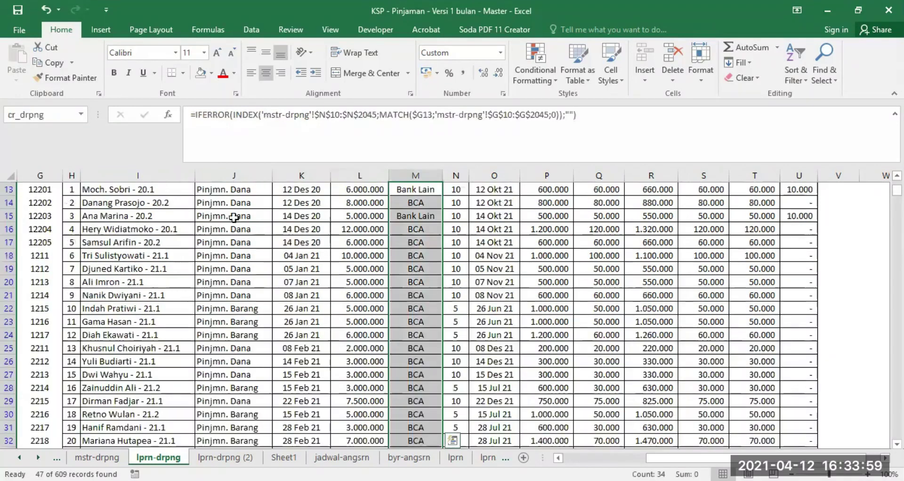
{"action": "scroll", "coordinate": [424, 231], "scroll_direction": "down", "scroll_amount": 5}
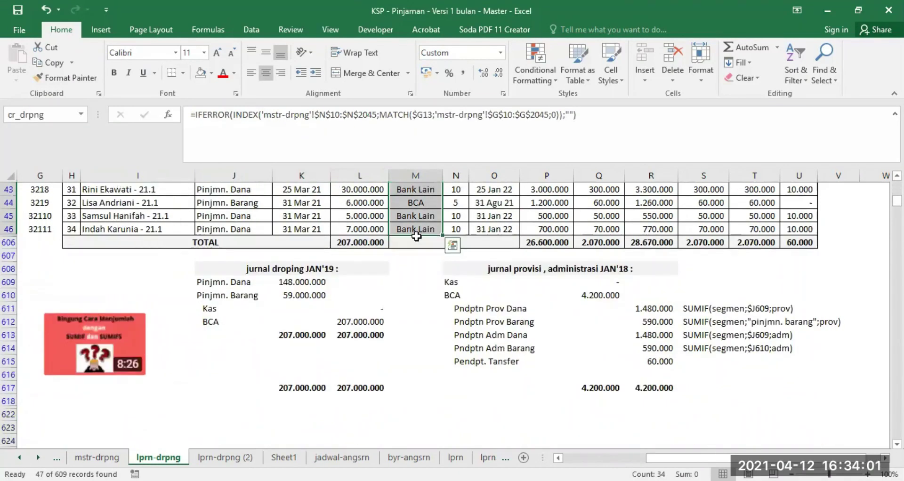
{"action": "left_click", "coordinate": [368, 310]}
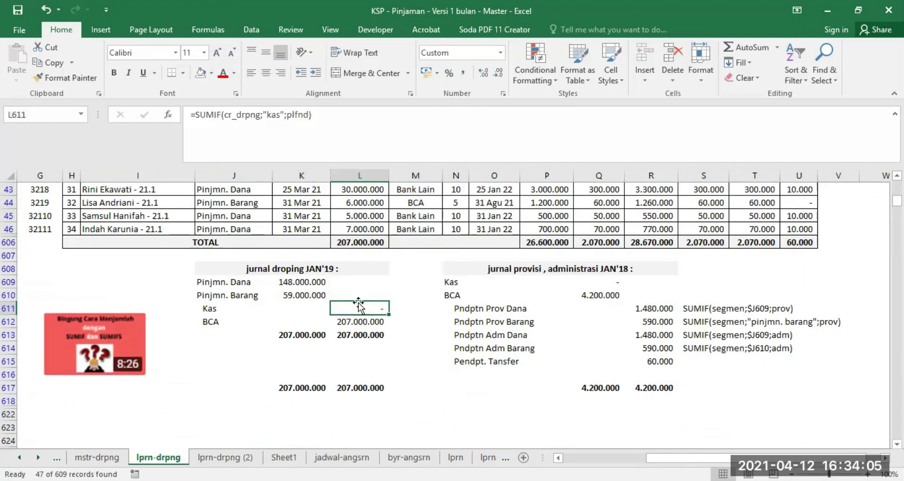
{"action": "left_click", "coordinate": [289, 297]}
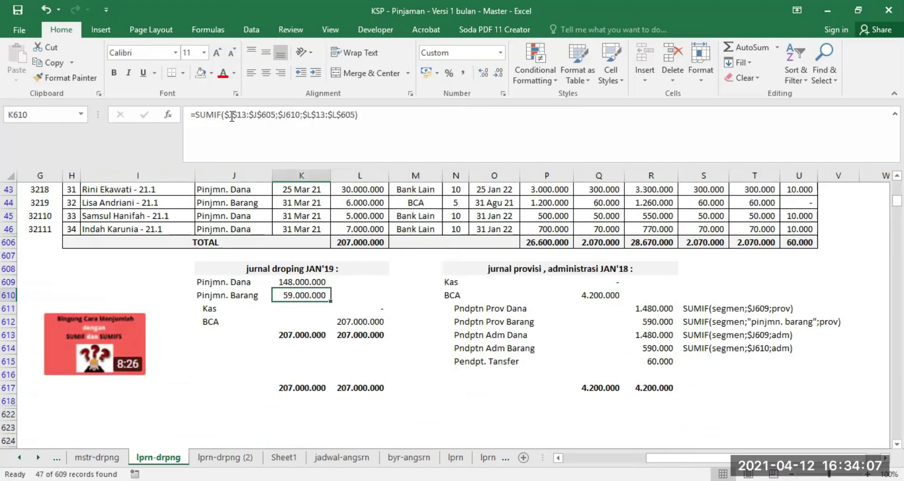
Return to L611's SUMIF and show the cells covered by the named range plf.
{"action": "left_click", "coordinate": [358, 309]}
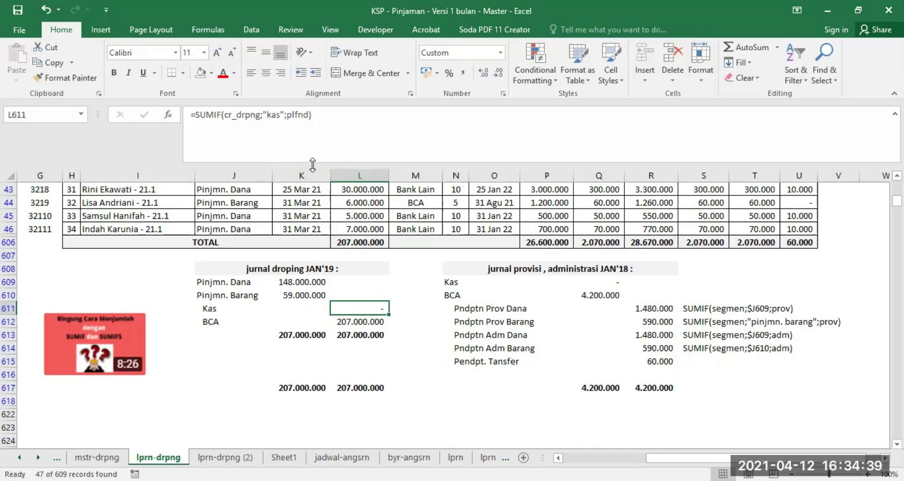
{"action": "left_click", "coordinate": [81, 115]}
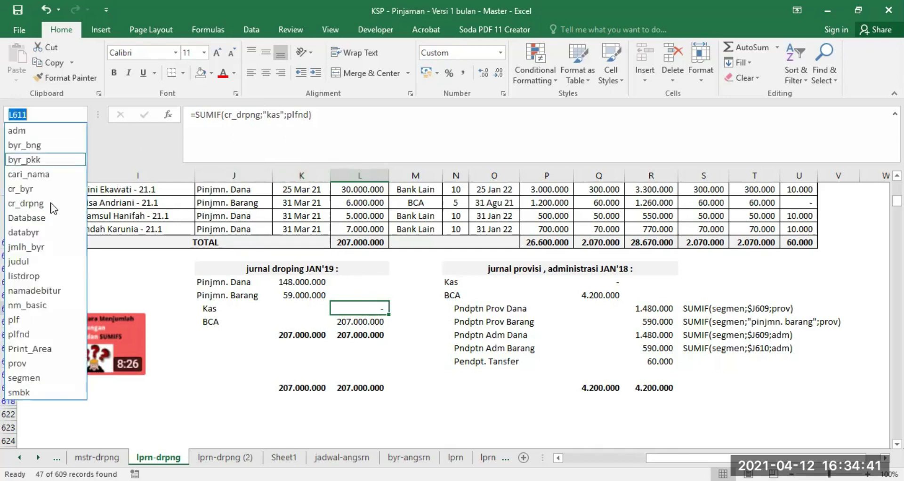
{"action": "key", "text": "Escape"}
{"action": "left_click", "coordinate": [13, 318]}
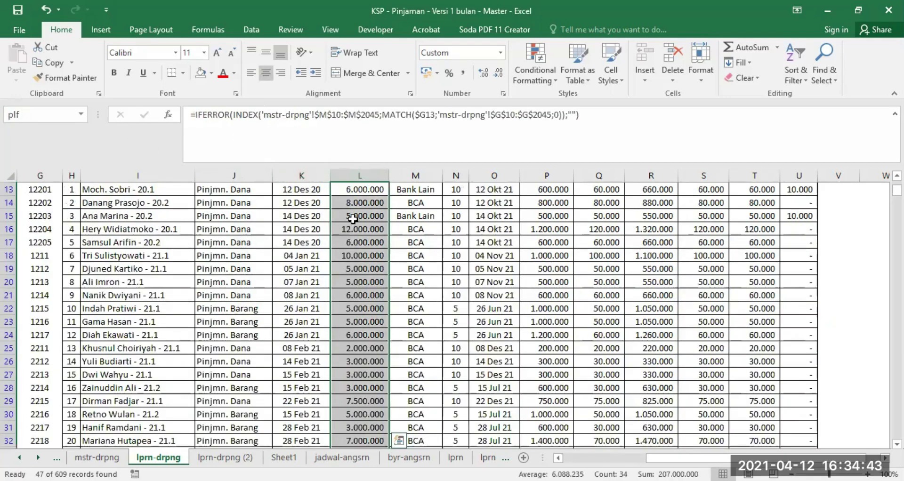
Copy the Kas SUMIF formula from L611 of the dropping journal into the adjacent cell M611.
{"action": "scroll", "coordinate": [360, 243], "scroll_direction": "down", "scroll_amount": 6}
{"action": "scroll", "coordinate": [361, 243], "scroll_direction": "down", "scroll_amount": 5}
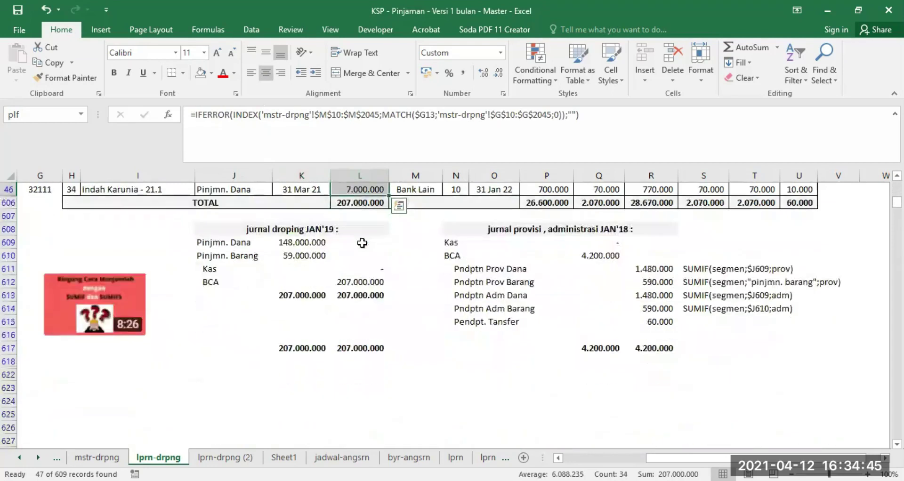
{"action": "left_click", "coordinate": [366, 268]}
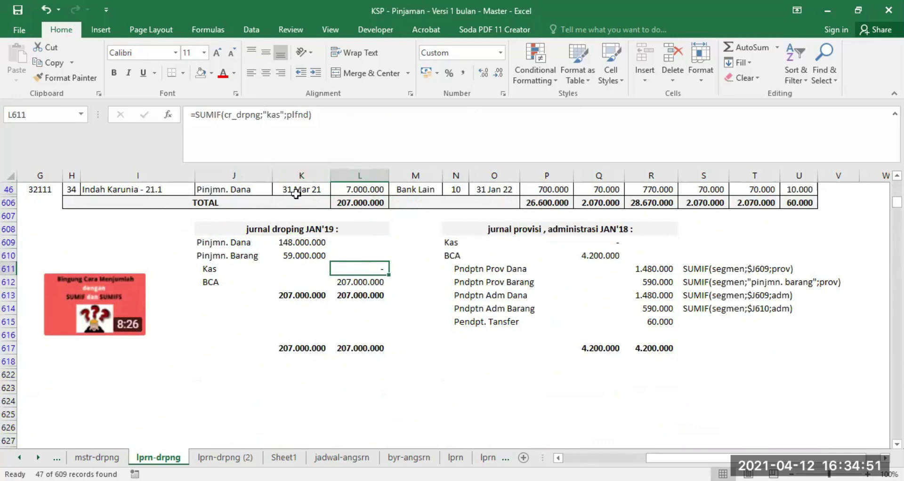
{"action": "left_click_drag", "start_coordinate": [389, 275], "coordinate": [405, 274]}
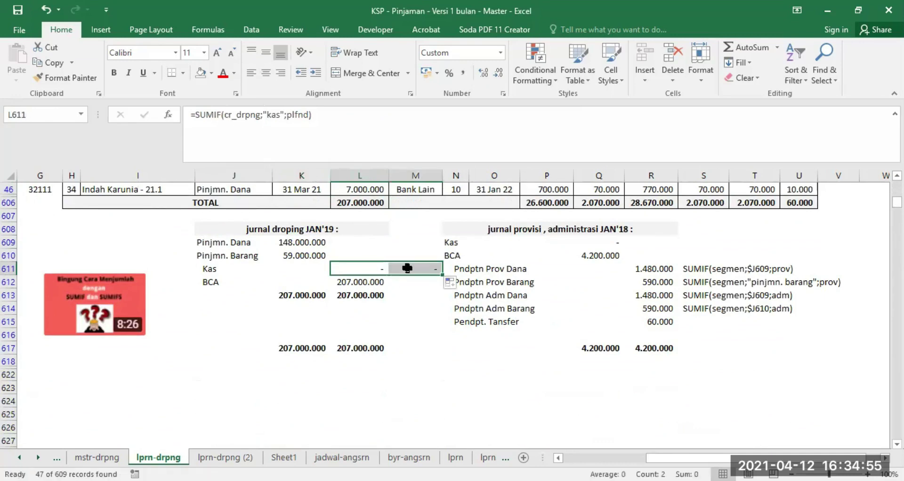
{"action": "left_click", "coordinate": [405, 272]}
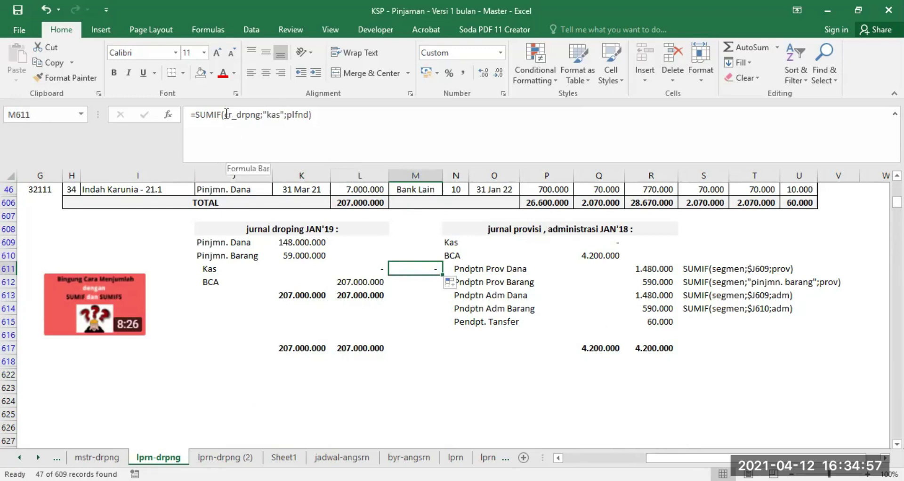
Replace the named range cr_drpng in M611's SUMIF with the absolute range $M$13:$M$605.
{"action": "left_click", "coordinate": [227, 114]}
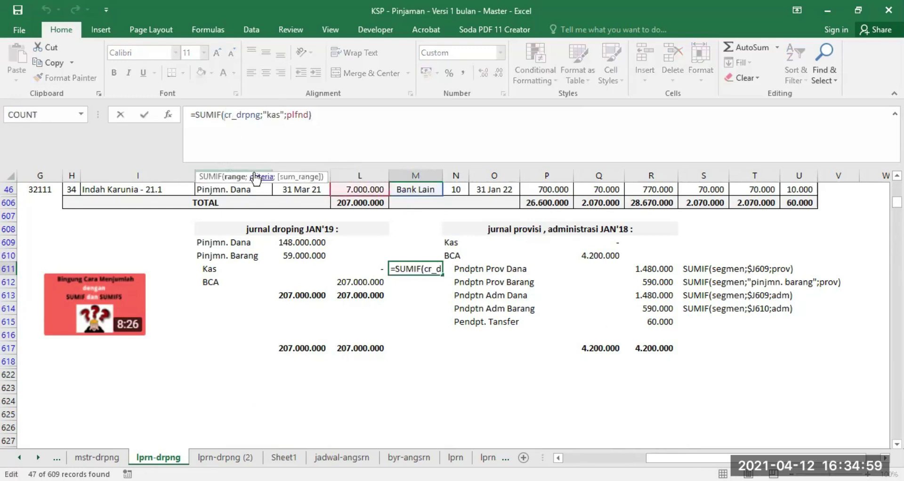
{"action": "type", "text": "$"}
{"action": "type", "text": "M$13"}
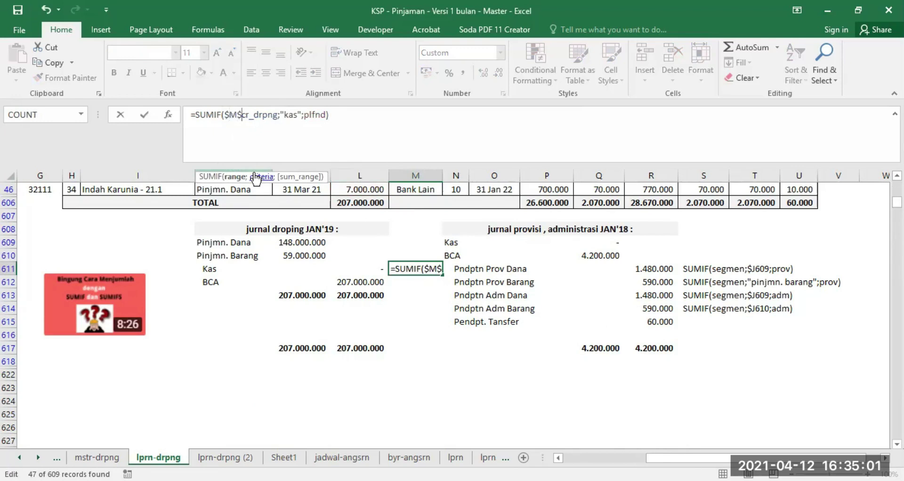
{"action": "type", "text": ":$M$605"}
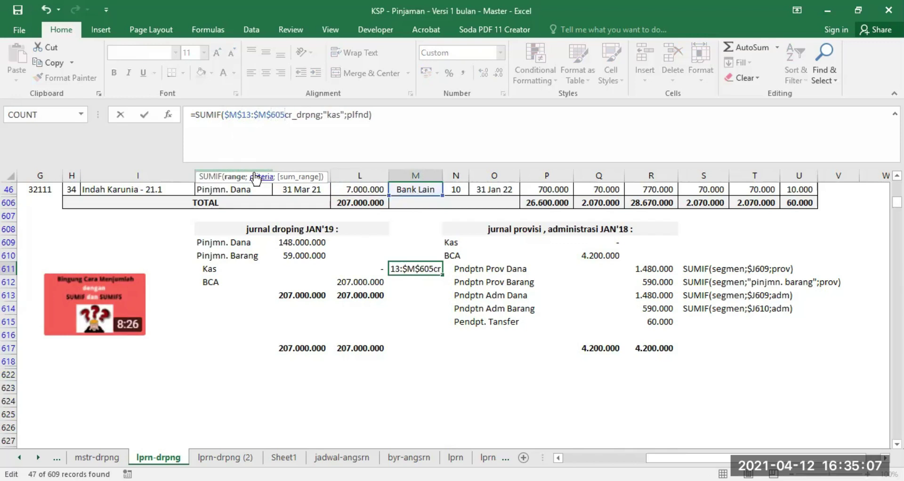
{"action": "key", "text": "Delete"}
{"action": "key", "text": "Delete"}
{"action": "key", "text": "Delete"}
{"action": "key", "text": "Delete"}
{"action": "key", "text": "Delete"}
{"action": "key", "text": "Delete"}
{"action": "key", "text": "Delete"}
{"action": "key", "text": "Delete"}
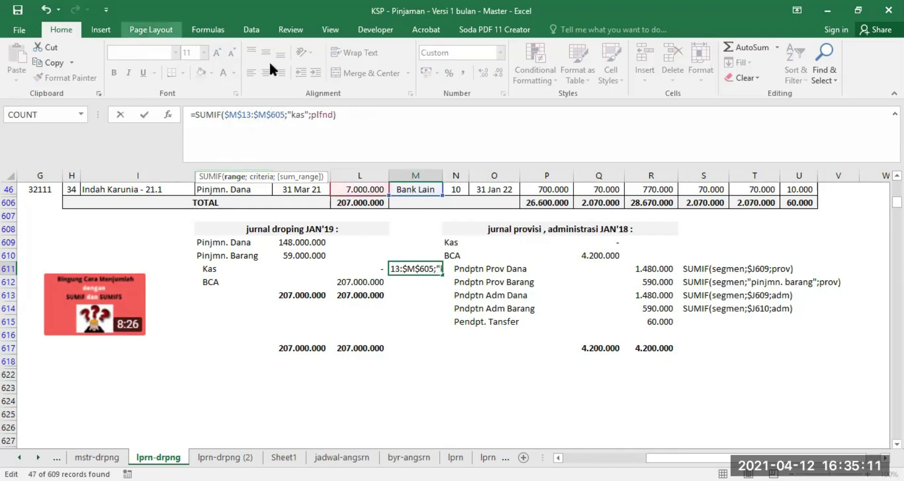
{"action": "left_click", "coordinate": [313, 115]}
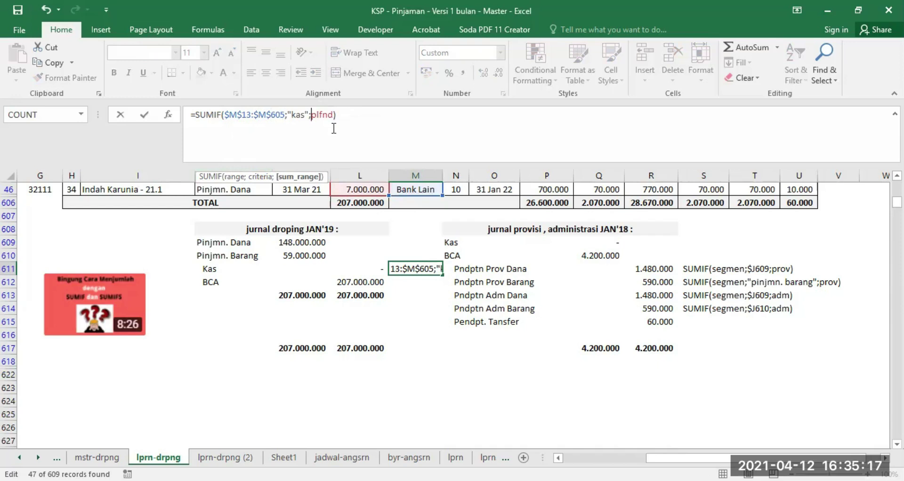
{"action": "key", "text": "Return"}
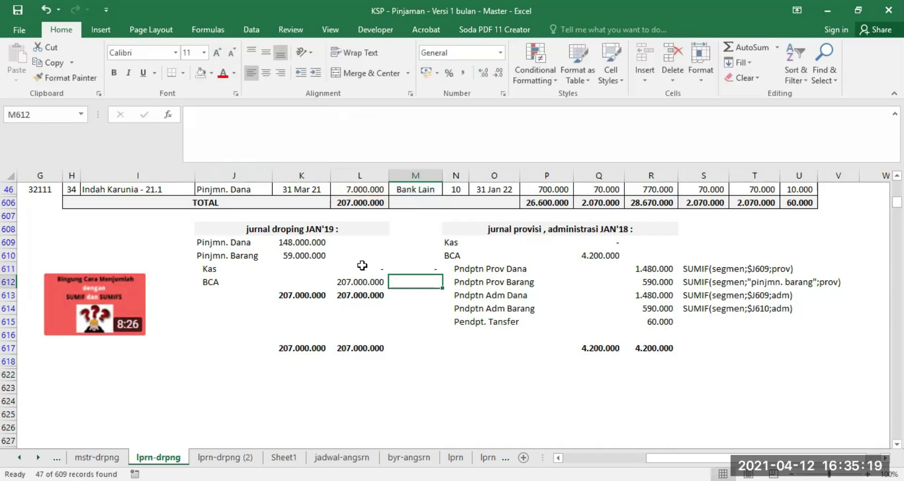
Replace the named sum range plfnd in M611's SUMIF with $L$13:$L$605, using L611's named-range formula for comparison.
{"action": "left_click", "coordinate": [368, 268]}
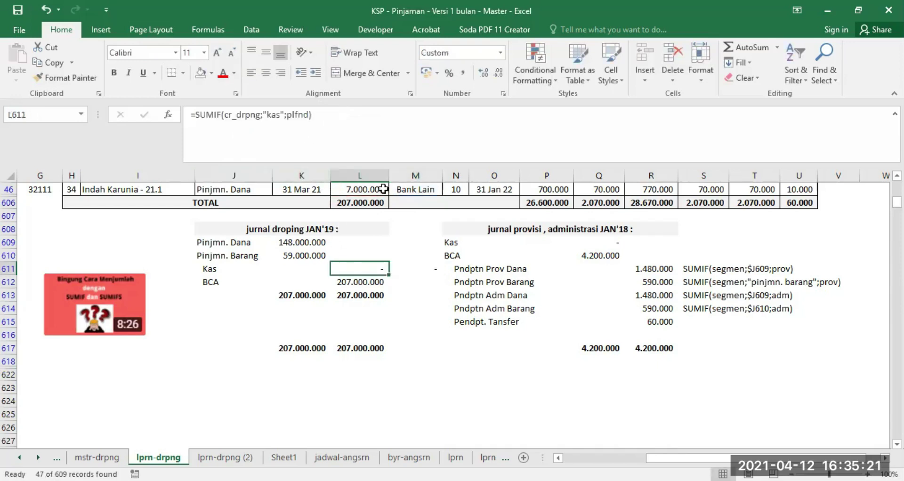
{"action": "left_click", "coordinate": [408, 266]}
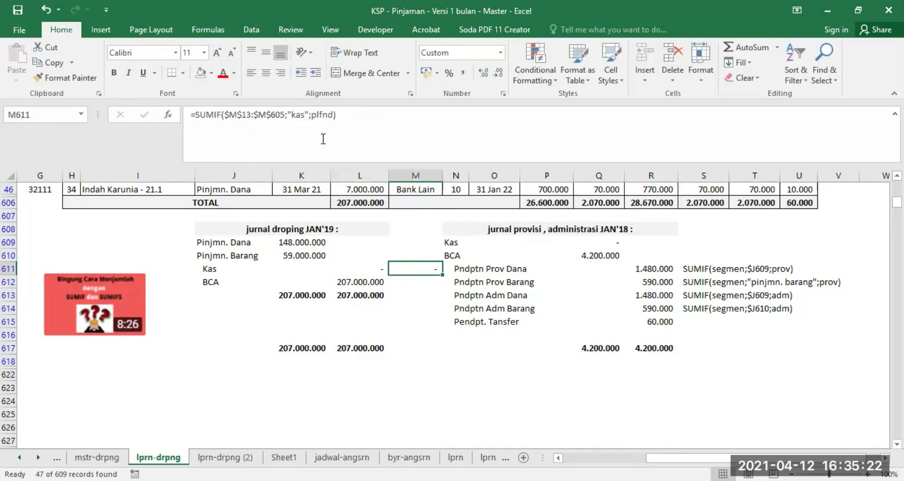
{"action": "left_click", "coordinate": [311, 114]}
{"action": "type", "text": "$L$"}
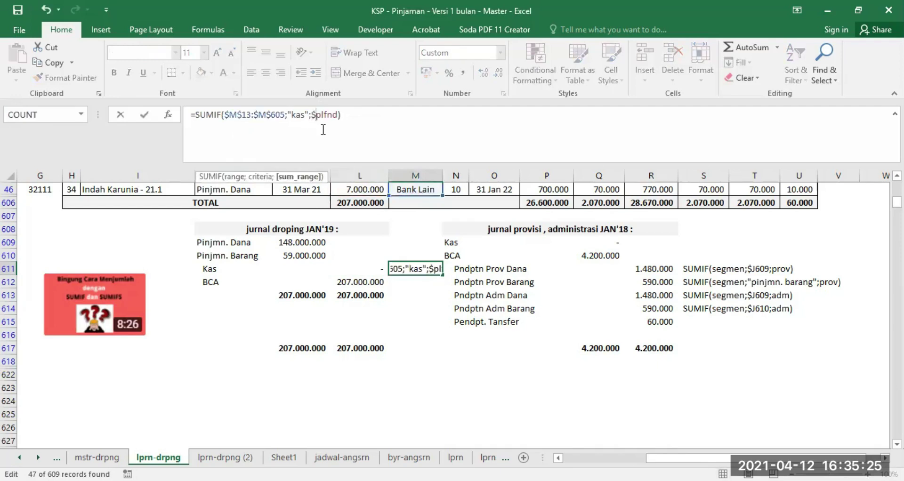
{"action": "type", "text": "13"}
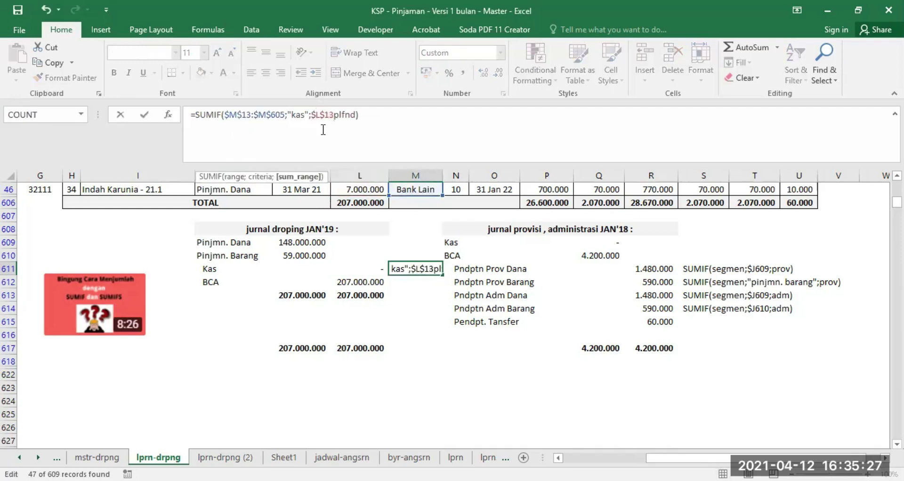
{"action": "type", "text": ":$L$"}
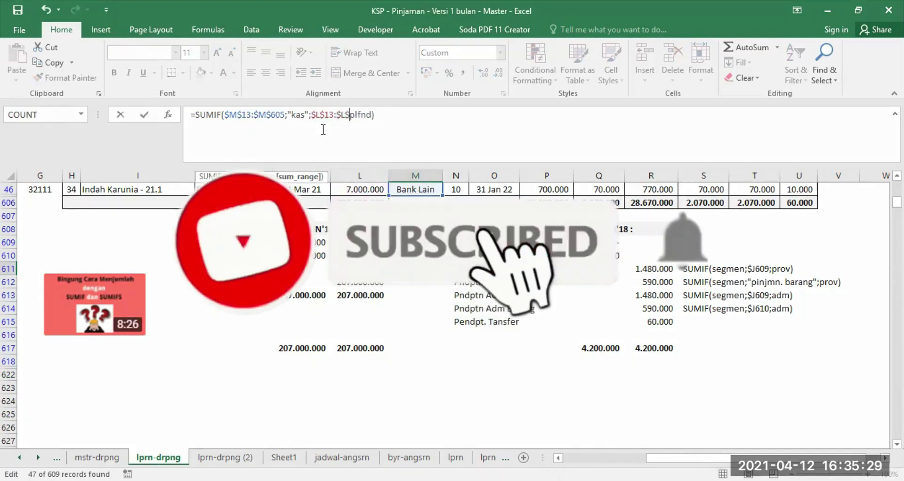
{"action": "type", "text": "605"}
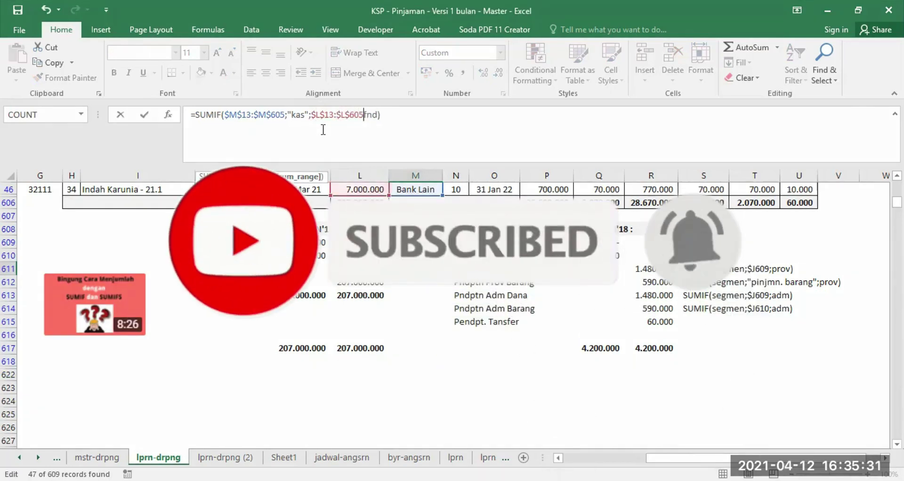
{"action": "key", "text": "Delete"}
{"action": "key", "text": "Delete"}
{"action": "key", "text": "Delete"}
{"action": "key", "text": "Return"}
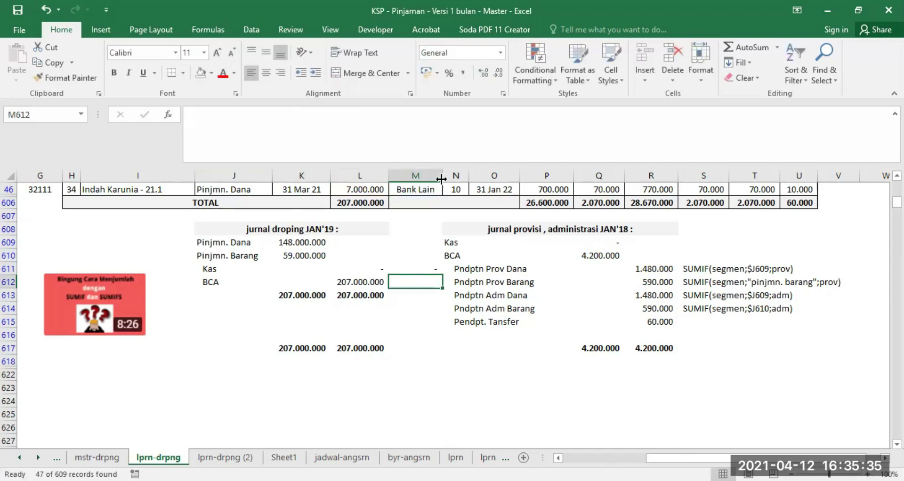
{"action": "left_click", "coordinate": [421, 267]}
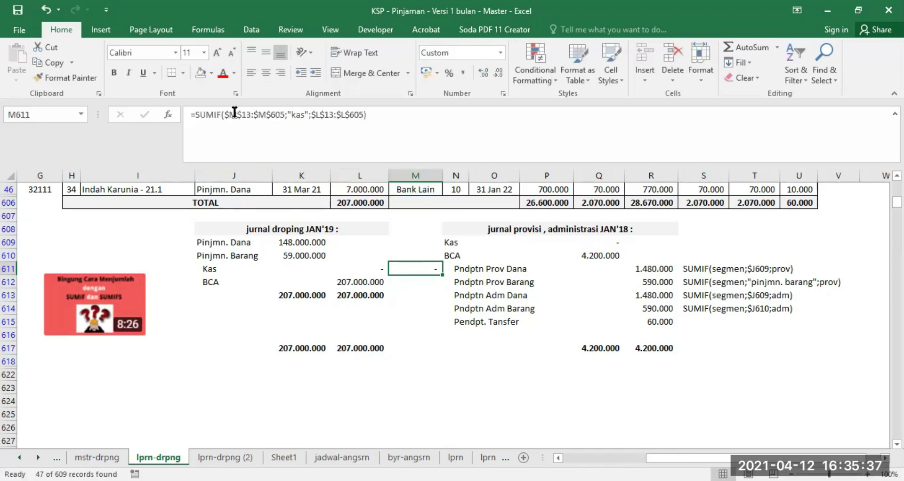
Fill the Kas SUMIF formula from L611 down into the BCA line in L612.
{"action": "left_click", "coordinate": [370, 267]}
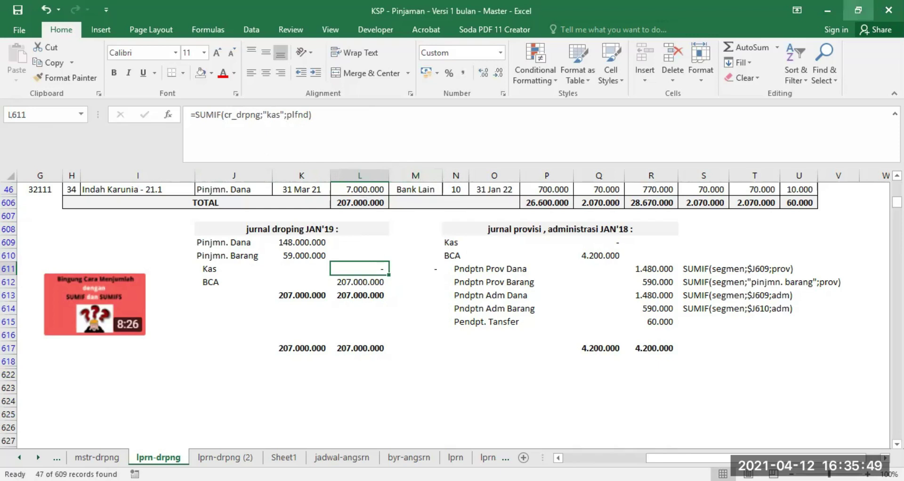
{"action": "left_click_drag", "start_coordinate": [389, 275], "coordinate": [389, 288]}
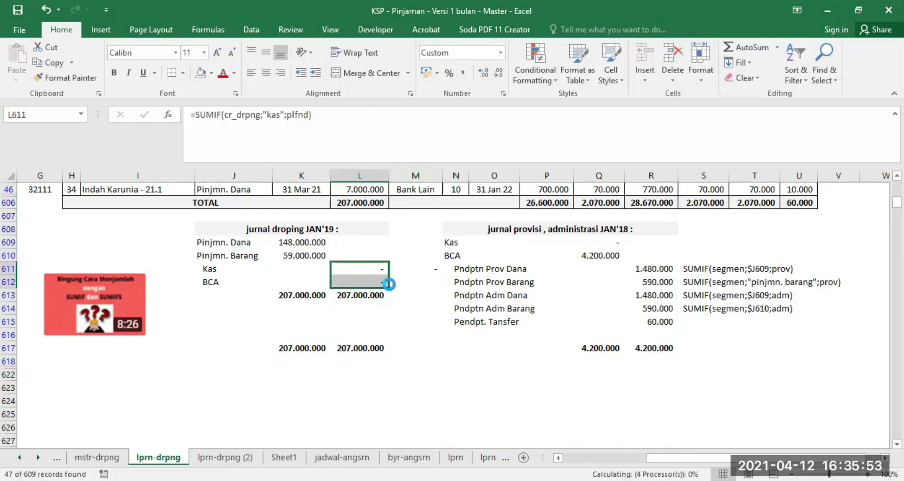
{"action": "left_click", "coordinate": [364, 280]}
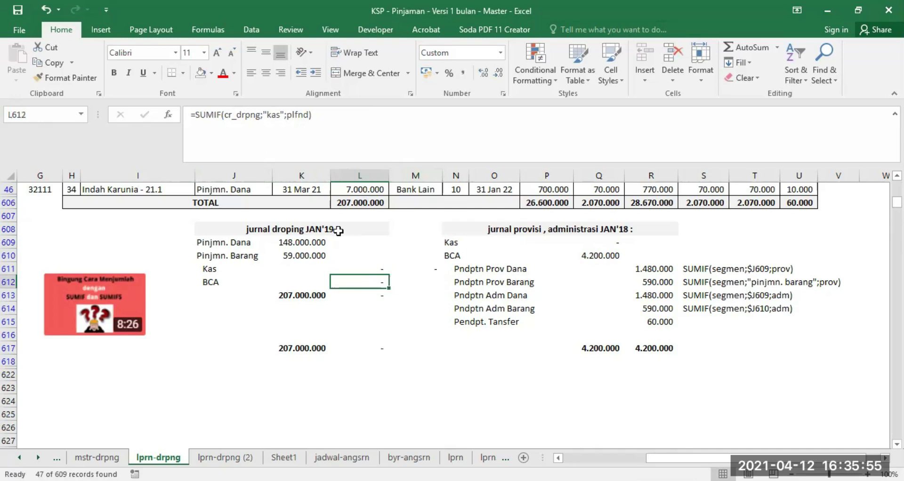
Change the criterion in L612's SUMIF to "bca".
{"action": "left_click", "coordinate": [269, 115]}
{"action": "type", "text": "bca"}
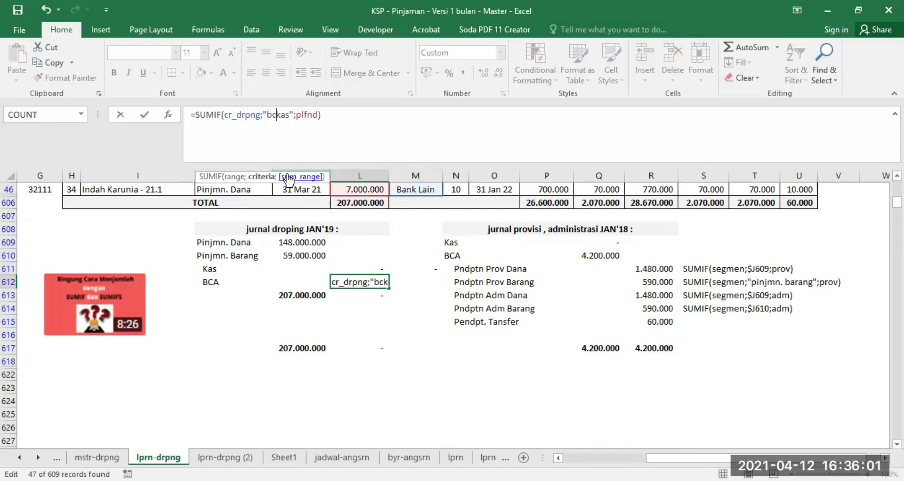
{"action": "key", "text": "Delete"}
{"action": "key", "text": "Delete"}
{"action": "key", "text": "Delete"}
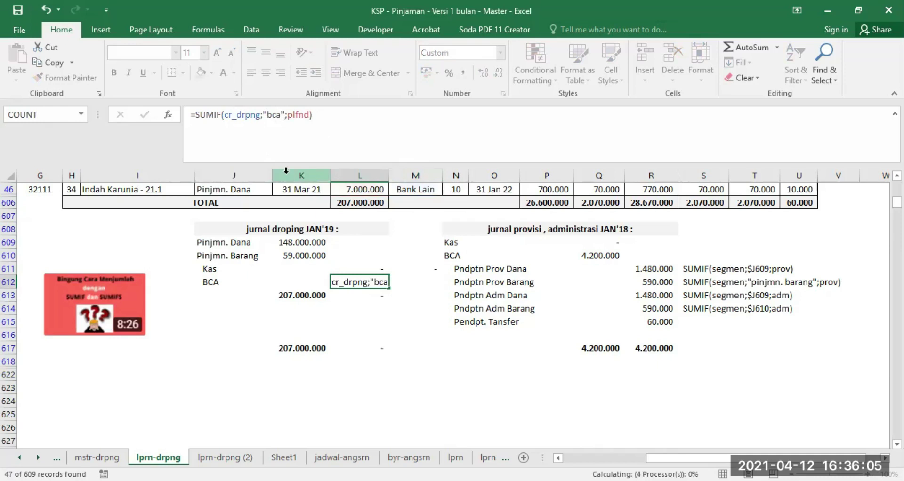
{"action": "key", "text": "Return"}
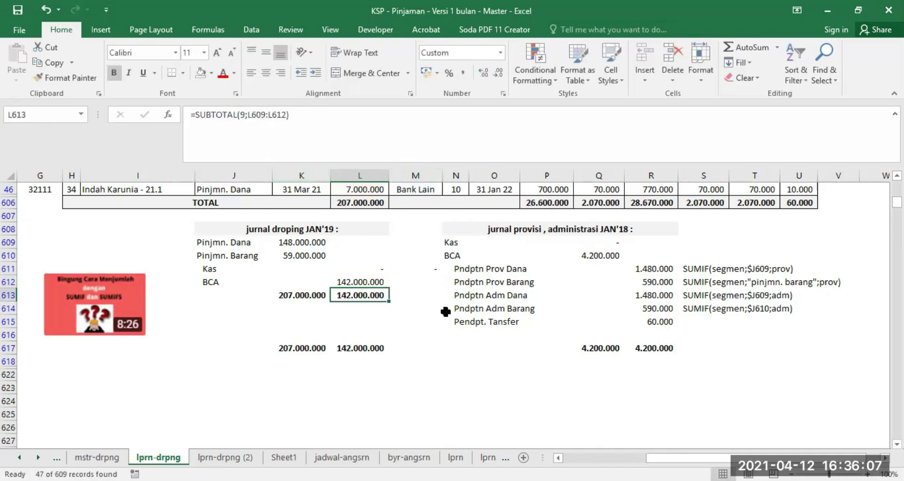
Check L612 against the Via column entries and append a plus sign and a copy of its SUMIF to the formula.
{"action": "left_click", "coordinate": [359, 282]}
{"action": "scroll", "coordinate": [459, 280], "scroll_direction": "up", "scroll_amount": 4}
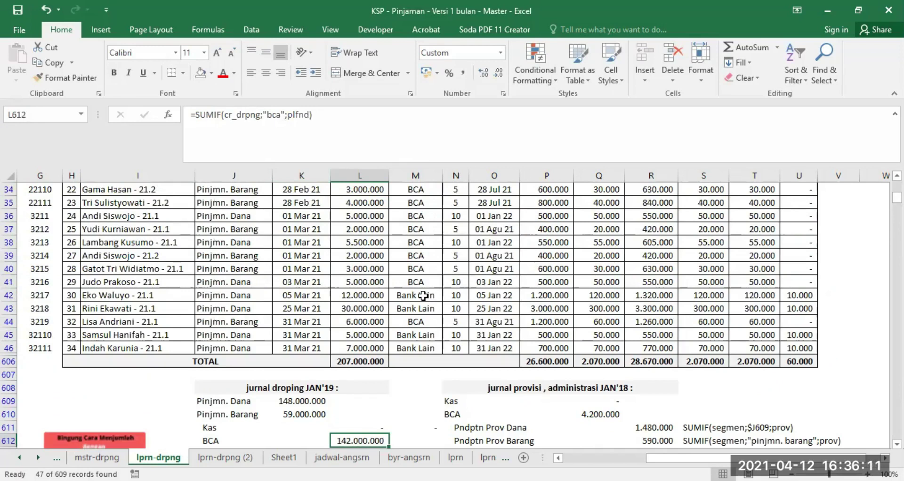
{"action": "scroll", "coordinate": [414, 306], "scroll_direction": "down", "scroll_amount": 3}
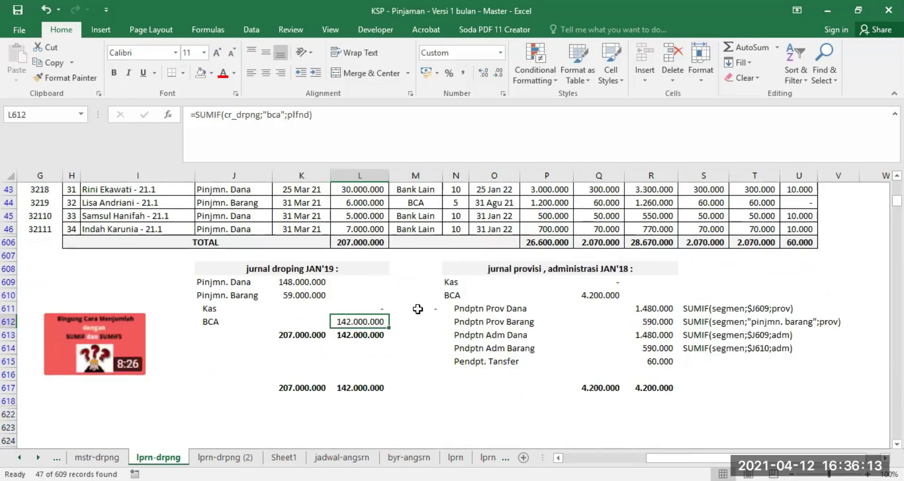
{"action": "left_click", "coordinate": [324, 111]}
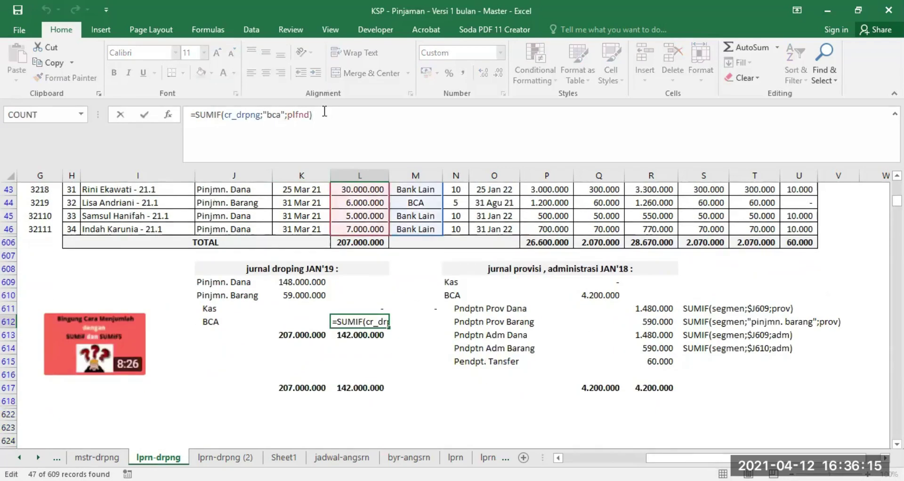
{"action": "type", "text": "+"}
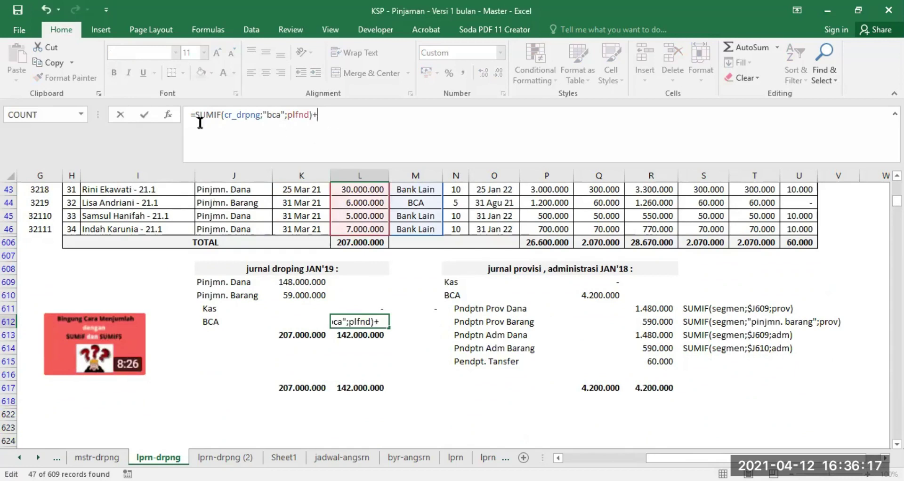
{"action": "left_click_drag", "start_coordinate": [197, 115], "coordinate": [313, 115]}
{"action": "right_click", "coordinate": [284, 116]}
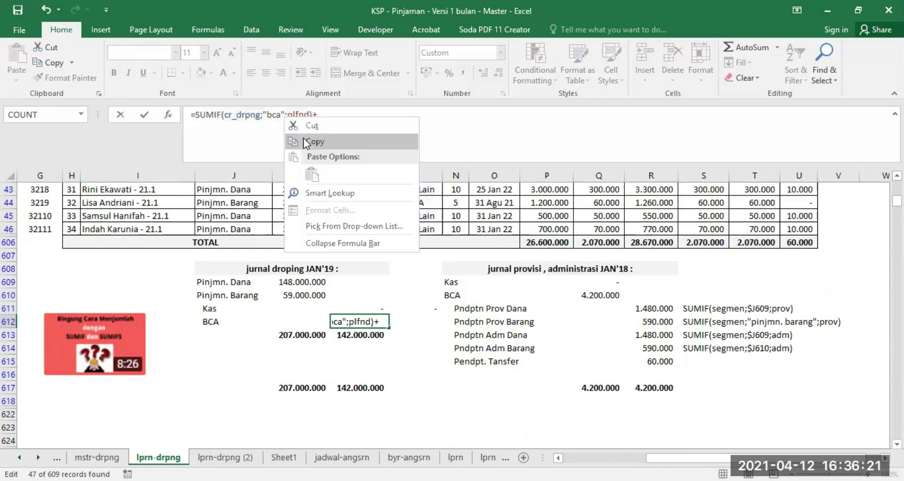
{"action": "left_click", "coordinate": [303, 137]}
{"action": "right_click", "coordinate": [343, 116]}
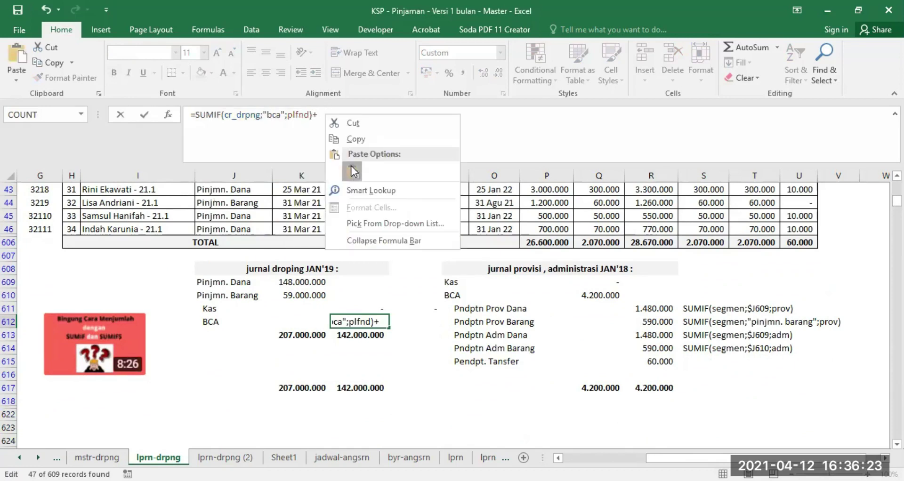
{"action": "left_click", "coordinate": [353, 172]}
Set the criterion of the second SUMIF in L612 to "bank lain" and review the combined formula.
{"action": "left_click", "coordinate": [390, 115]}
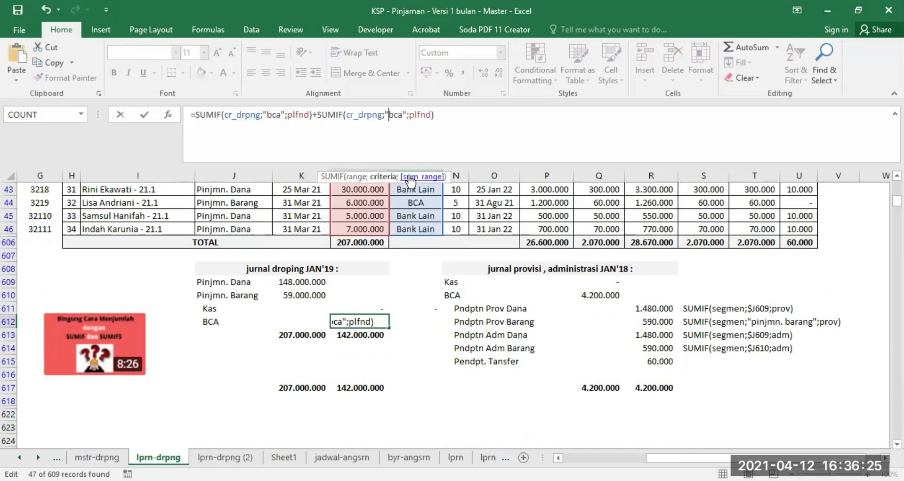
{"action": "type", "text": "bank lain"}
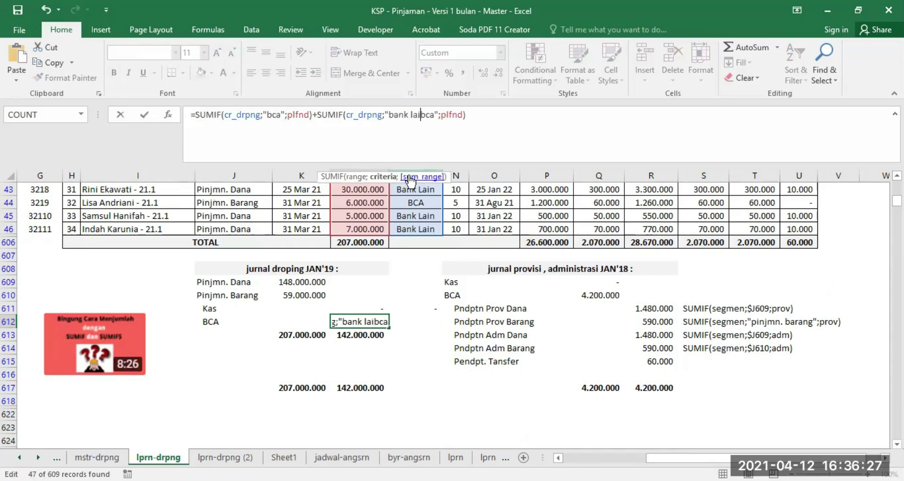
{"action": "key", "text": "Delete"}
{"action": "key", "text": "Delete"}
{"action": "key", "text": "Delete"}
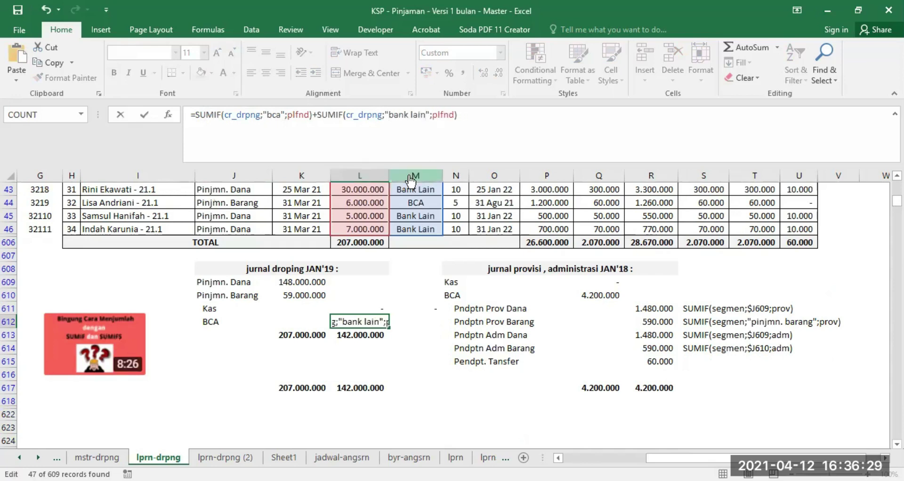
{"action": "key", "text": "Return"}
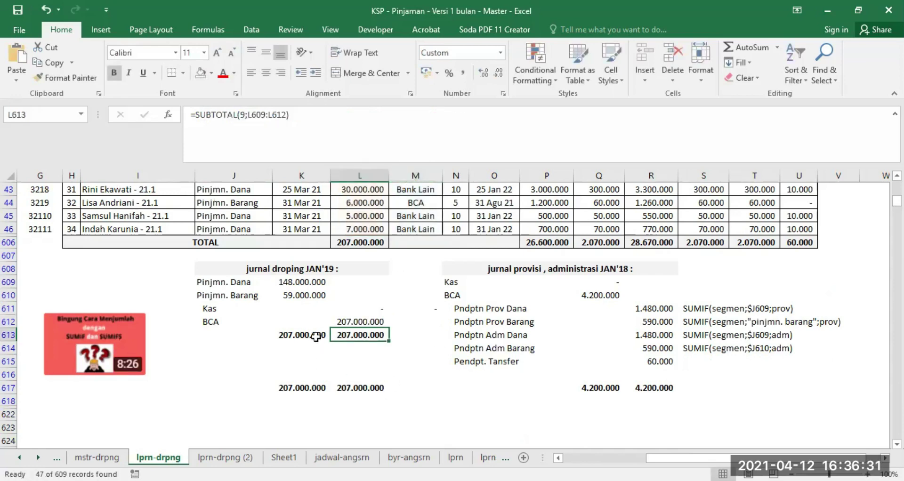
{"action": "left_click", "coordinate": [362, 320]}
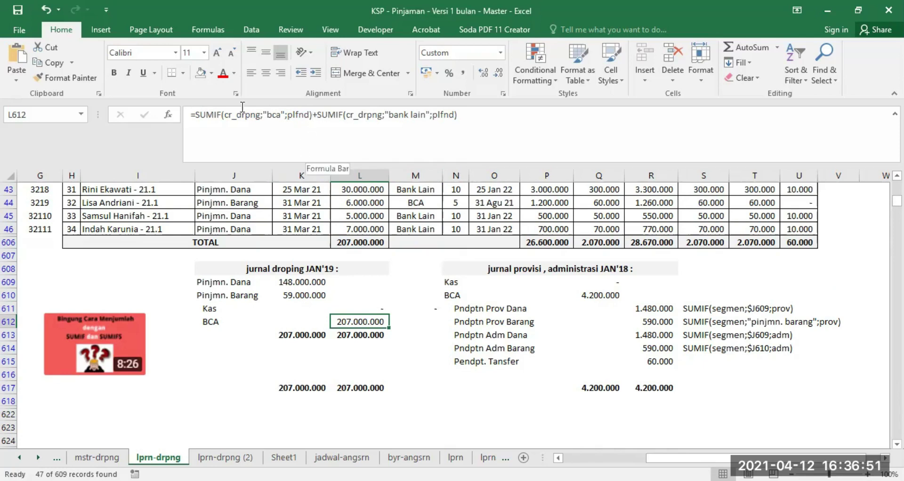
Review the combined BCA and Bank Lain SUMIF formula in L612 and the Pinjmn. Dana formula in K609.
{"action": "left_click_drag", "start_coordinate": [194, 115], "coordinate": [222, 115]}
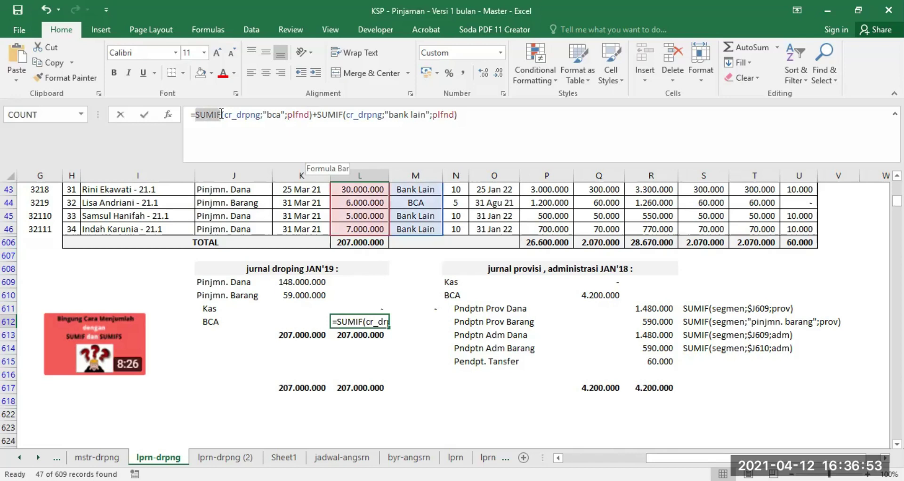
{"action": "left_click", "coordinate": [325, 139]}
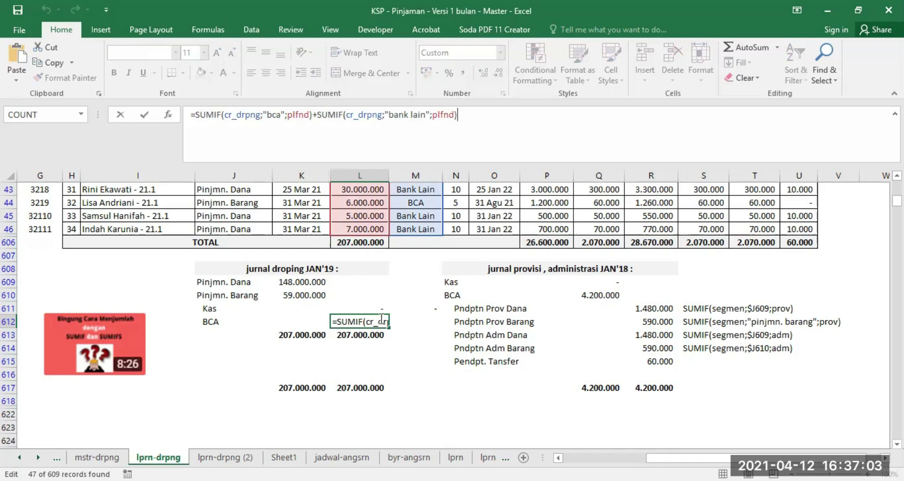
{"action": "key", "text": "Return"}
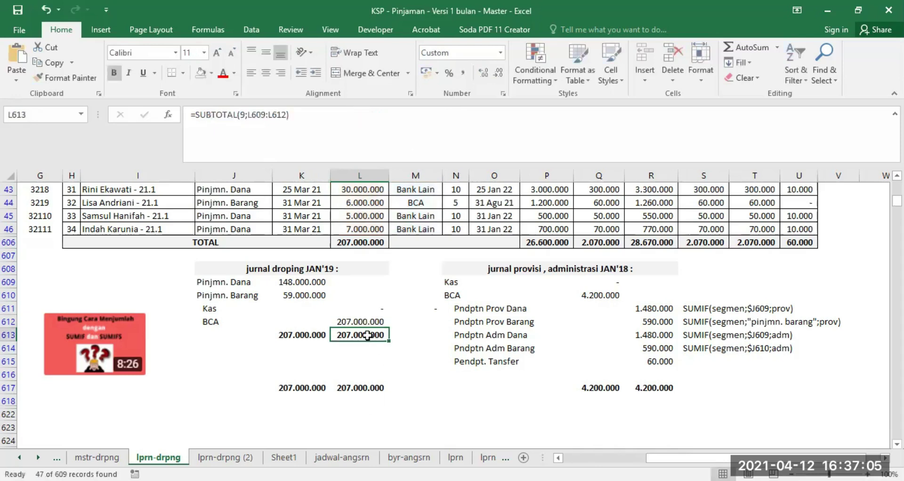
{"action": "left_click", "coordinate": [355, 320]}
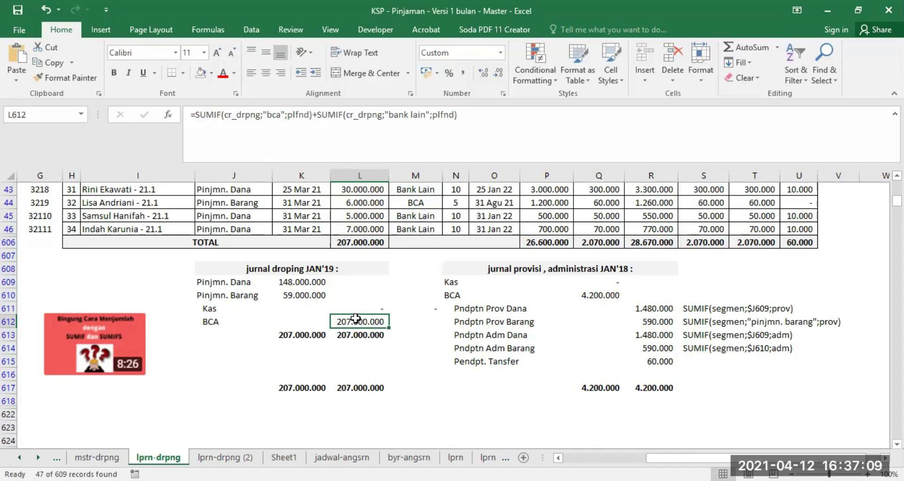
{"action": "left_click", "coordinate": [300, 282]}
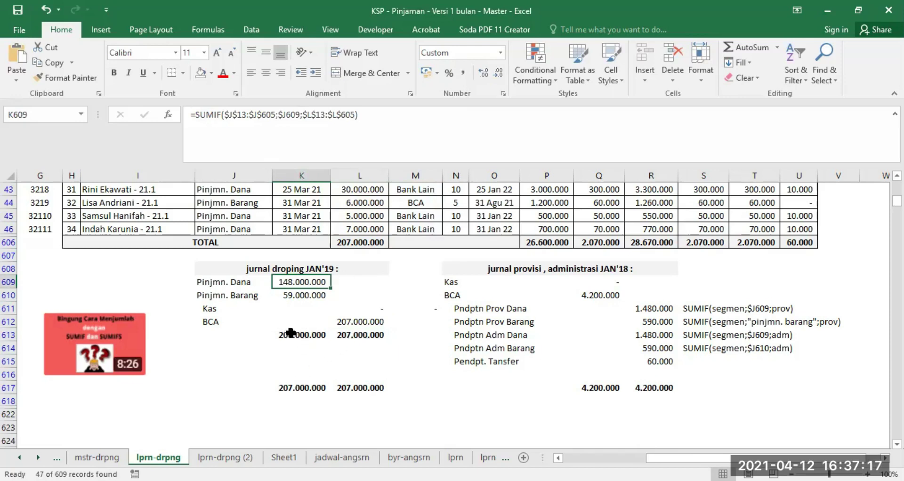
Delete the duplicate subtotals in K613:L613 of the dropping journal and check the totals in row 617.
{"action": "left_click_drag", "start_coordinate": [291, 332], "coordinate": [352, 336]}
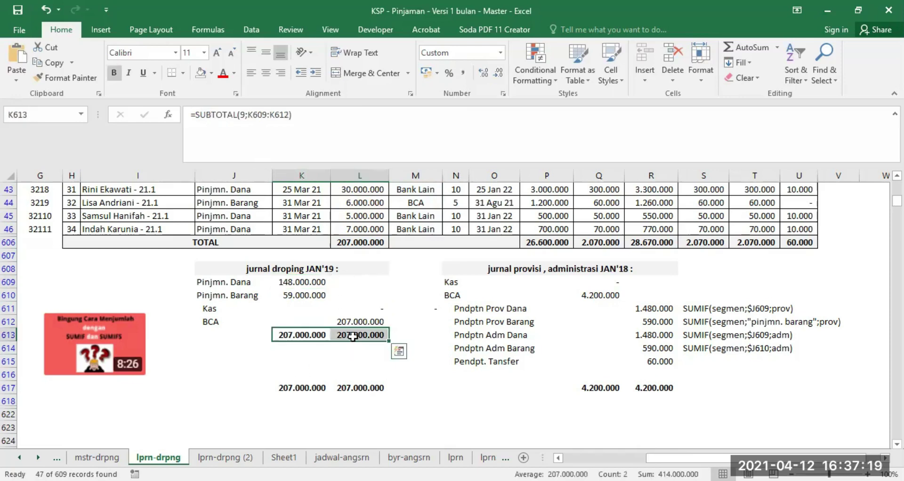
{"action": "key", "text": "Delete"}
{"action": "left_click", "coordinate": [318, 384]}
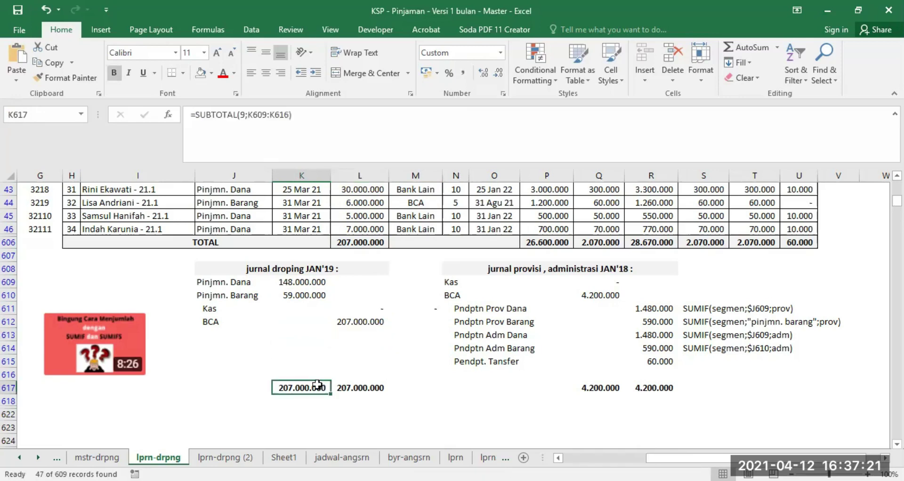
{"action": "left_click", "coordinate": [13, 388]}
{"action": "left_click", "coordinate": [455, 414]}
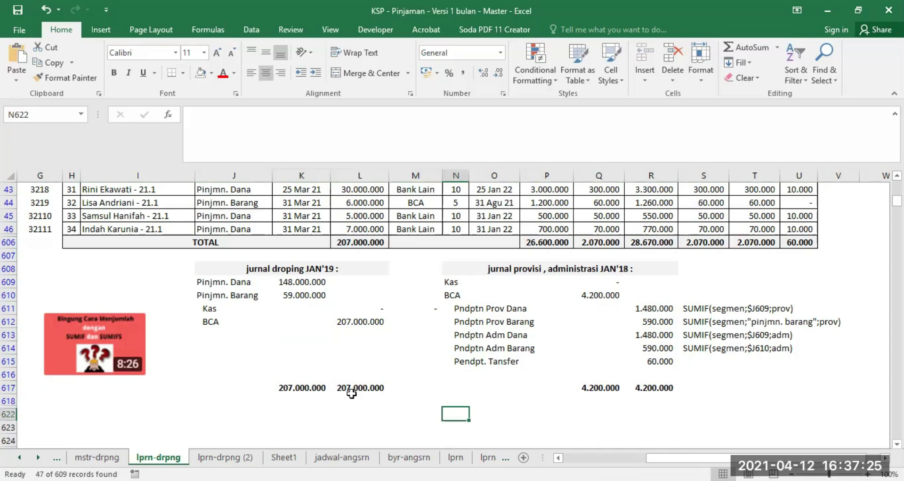
Examine the Kas formula in Q609 and the Provisi, Admin and Trnsfr columns that feed the provision and administration journal.
{"action": "left_click", "coordinate": [599, 284]}
{"action": "scroll", "coordinate": [673, 294], "scroll_direction": "up", "scroll_amount": 12}
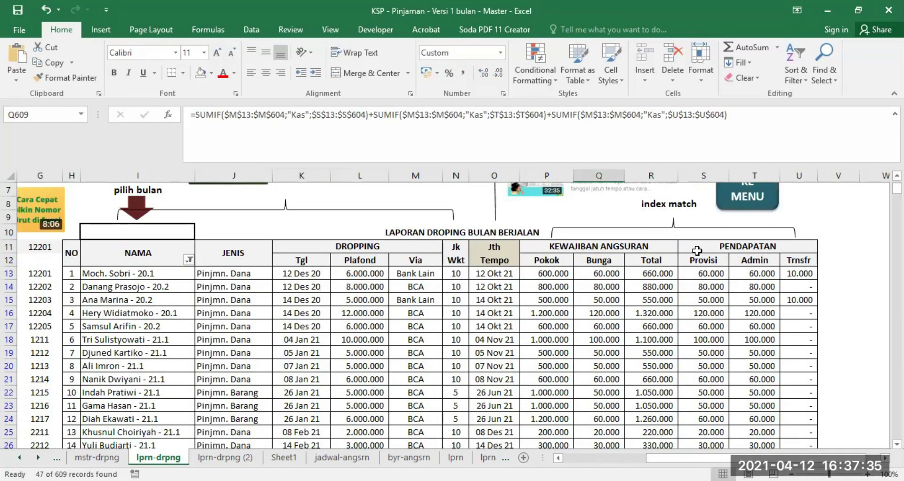
{"action": "left_click", "coordinate": [701, 175]}
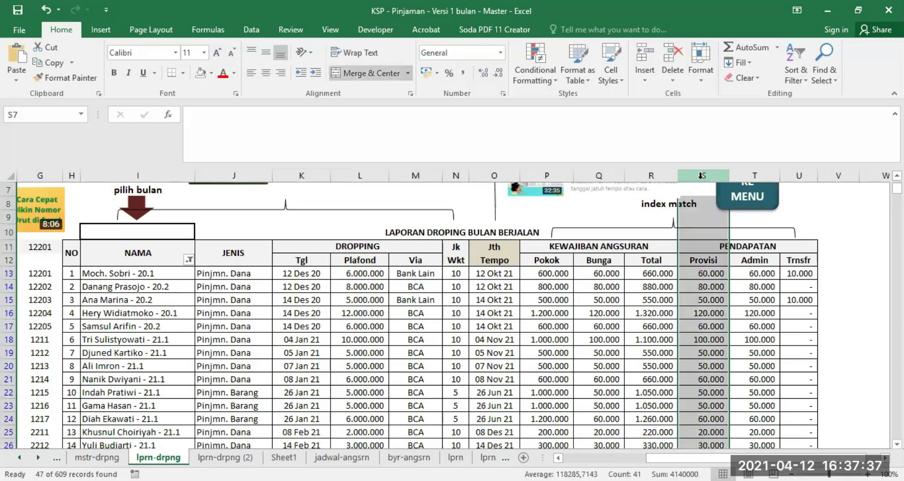
{"action": "left_click", "coordinate": [752, 172]}
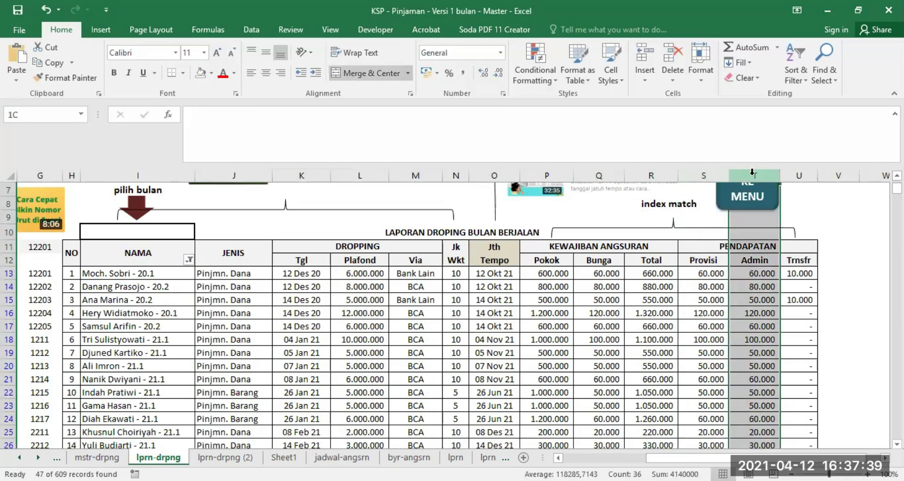
{"action": "left_click", "coordinate": [794, 172]}
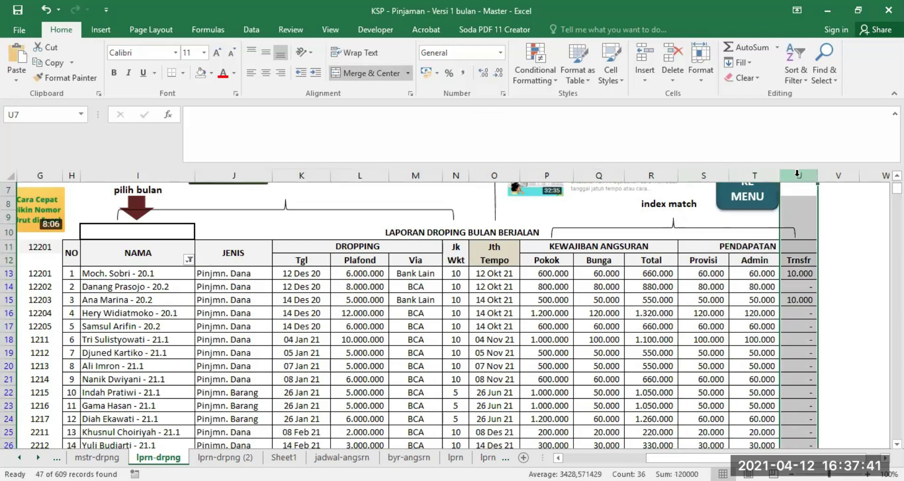
{"action": "scroll", "coordinate": [676, 314], "scroll_direction": "down", "scroll_amount": 5}
{"action": "scroll", "coordinate": [662, 322], "scroll_direction": "down", "scroll_amount": 6}
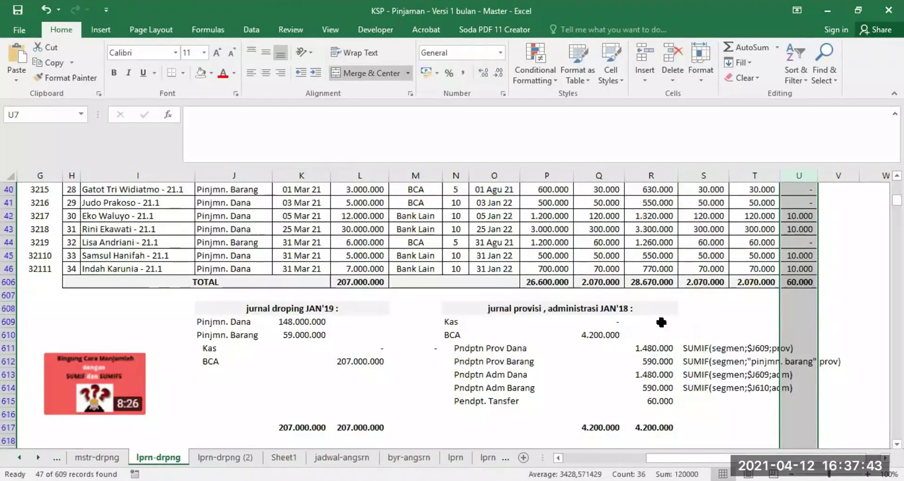
Replace the "Kas" criterion in Q609's first SUMIF with the cell reference $N609.
{"action": "left_click", "coordinate": [600, 322]}
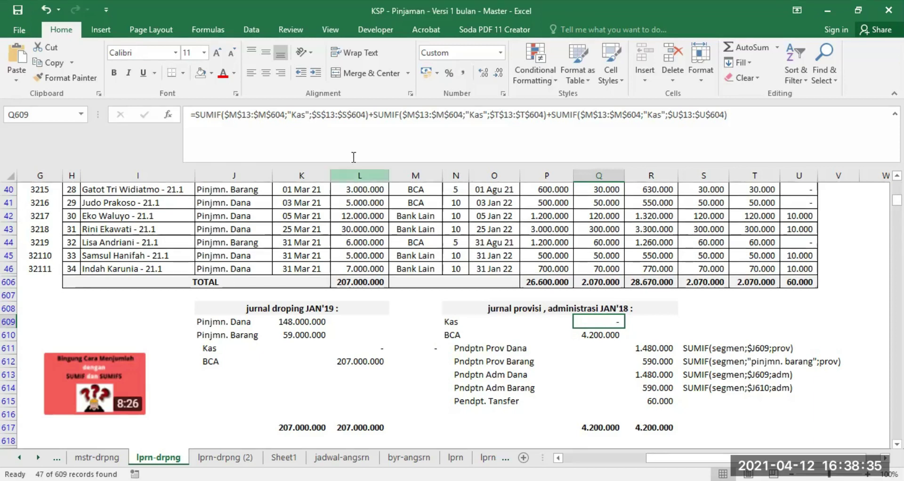
{"action": "left_click", "coordinate": [450, 320]}
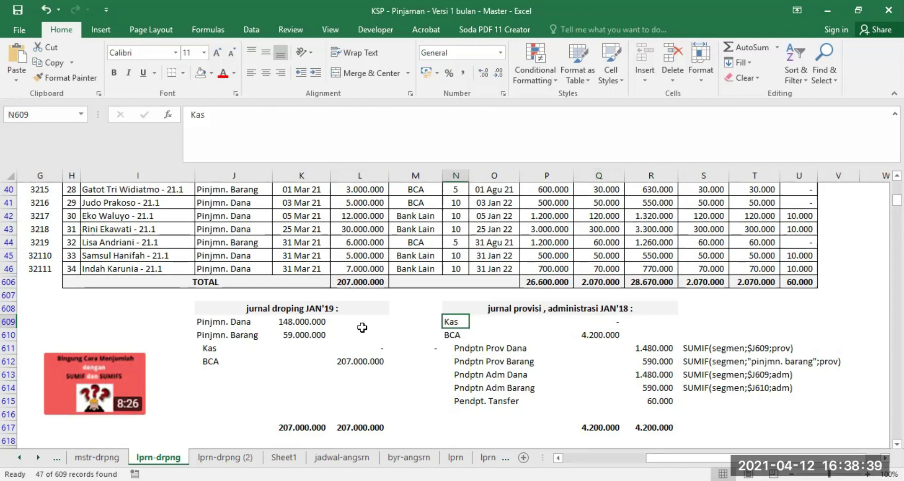
{"action": "left_click", "coordinate": [605, 325]}
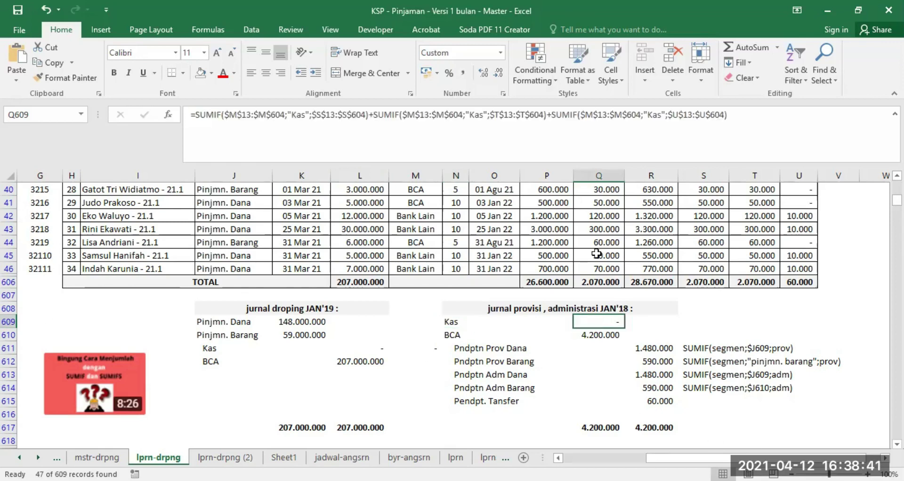
{"action": "left_click", "coordinate": [288, 115]}
{"action": "type", "text": "$"}
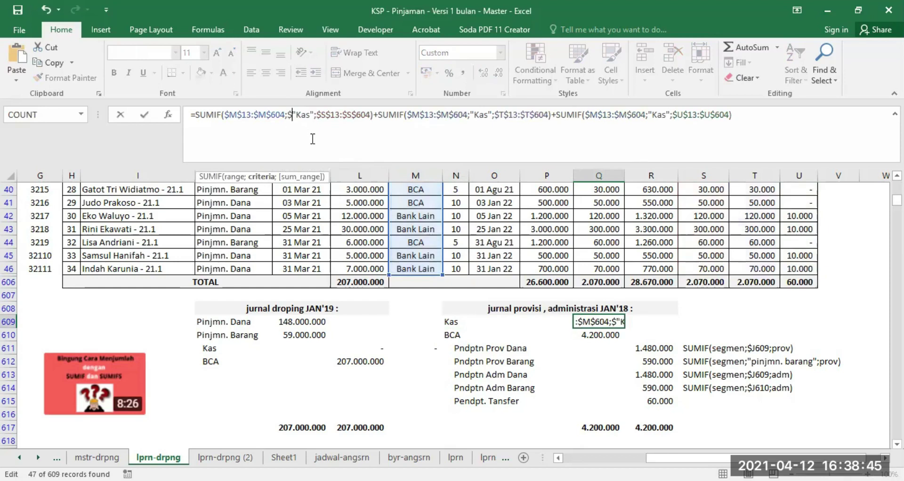
{"action": "type", "text": "N609"}
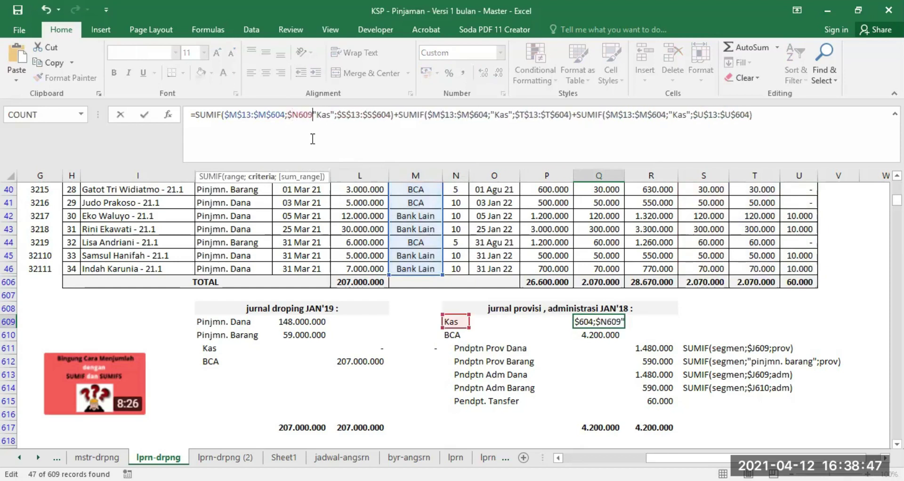
{"action": "key", "text": "Delete"}
{"action": "key", "text": "Delete"}
{"action": "key", "text": "Delete"}
{"action": "key", "text": "Delete"}
{"action": "key", "text": "Delete"}
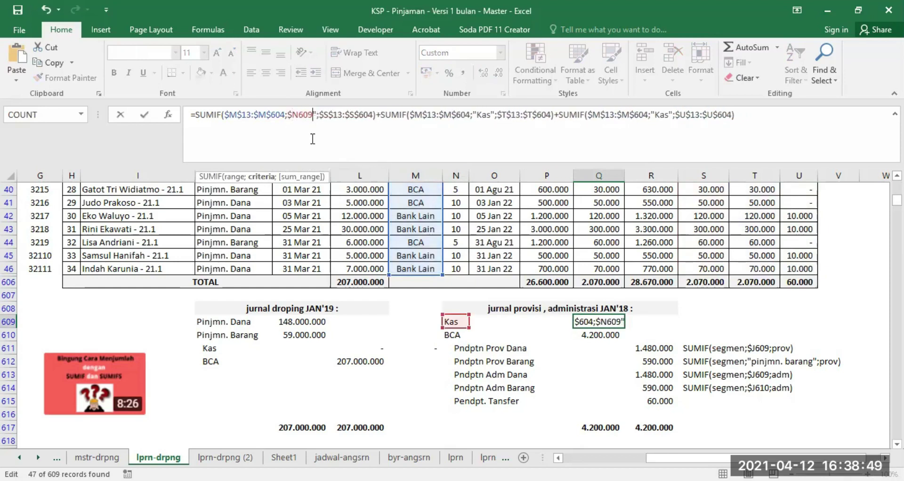
{"action": "key", "text": "Return"}
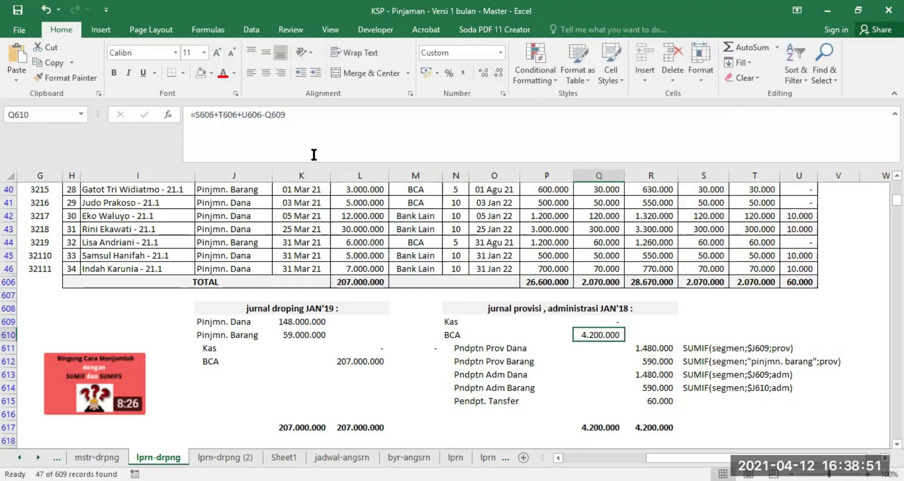
Examine the first two SUMIF parts of Q609's formula and the Provisi, Admin and Trnsfr columns S, T and U.
{"action": "left_click", "coordinate": [602, 321]}
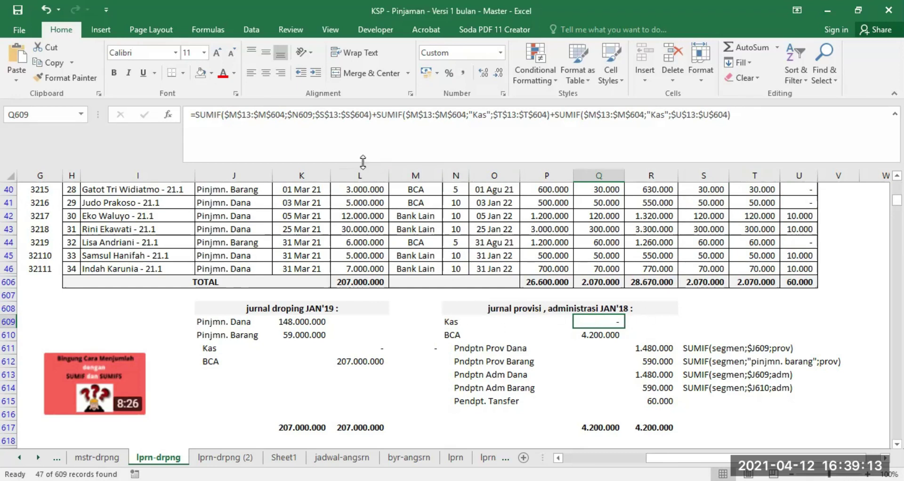
{"action": "left_click", "coordinate": [201, 115]}
{"action": "left_click_drag", "start_coordinate": [200, 115], "coordinate": [373, 112]}
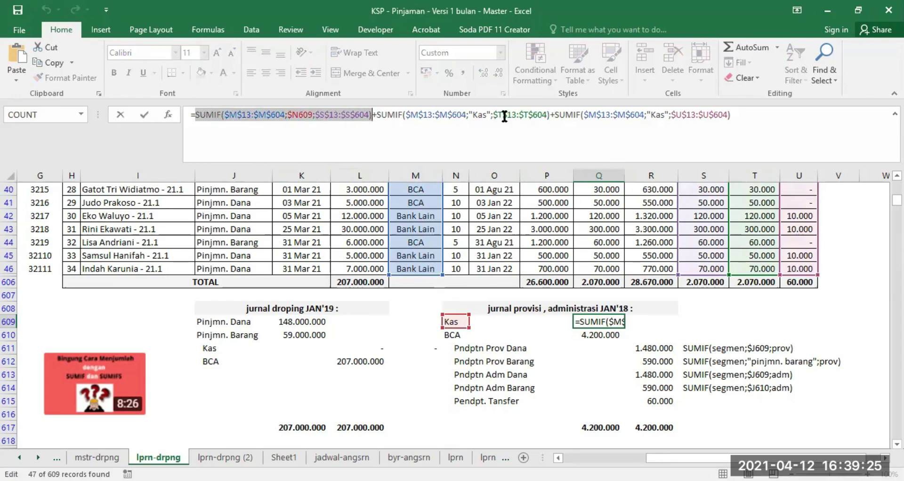
{"action": "key", "text": "End"}
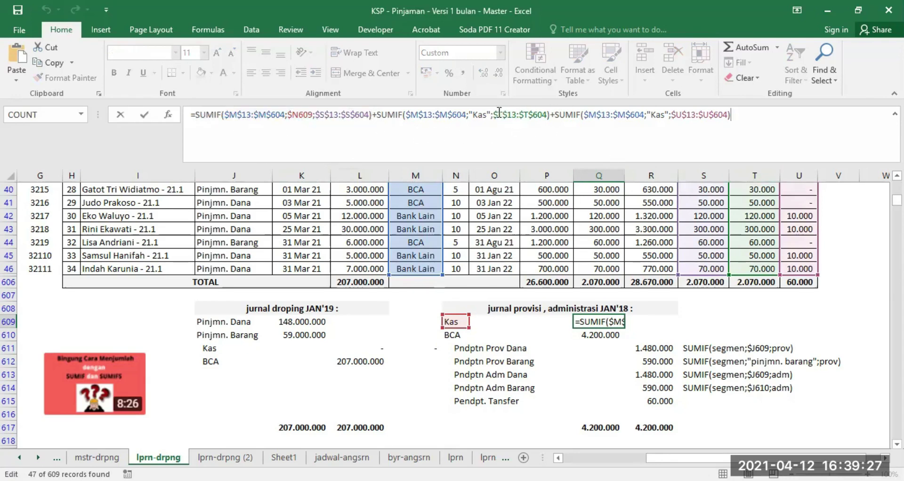
{"action": "left_click_drag", "start_coordinate": [379, 113], "coordinate": [550, 117]}
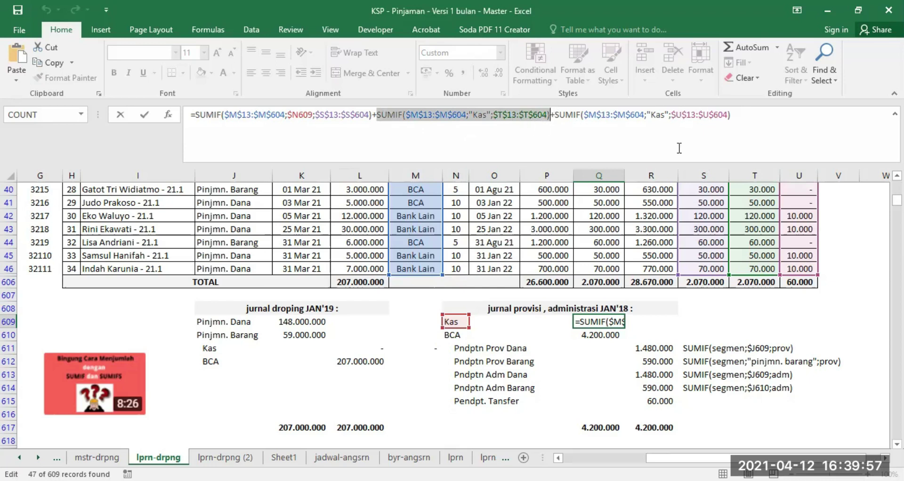
{"action": "left_click", "coordinate": [704, 174]}
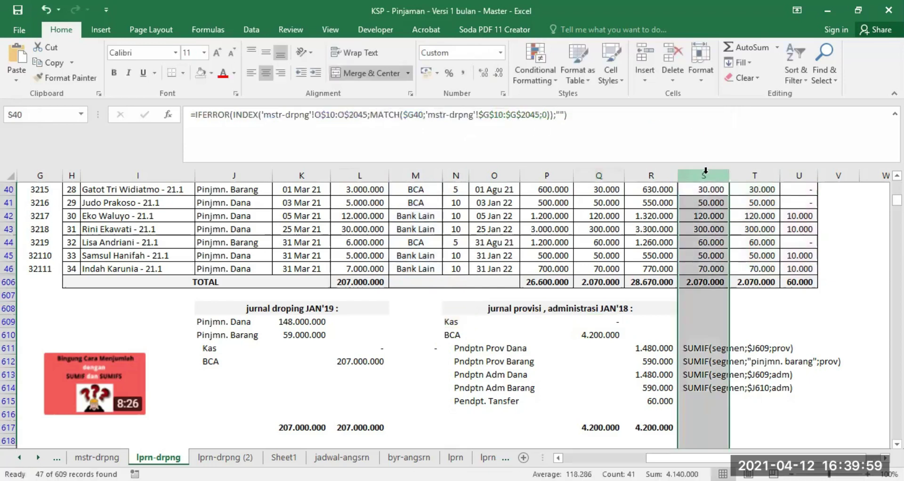
{"action": "left_click", "coordinate": [753, 174]}
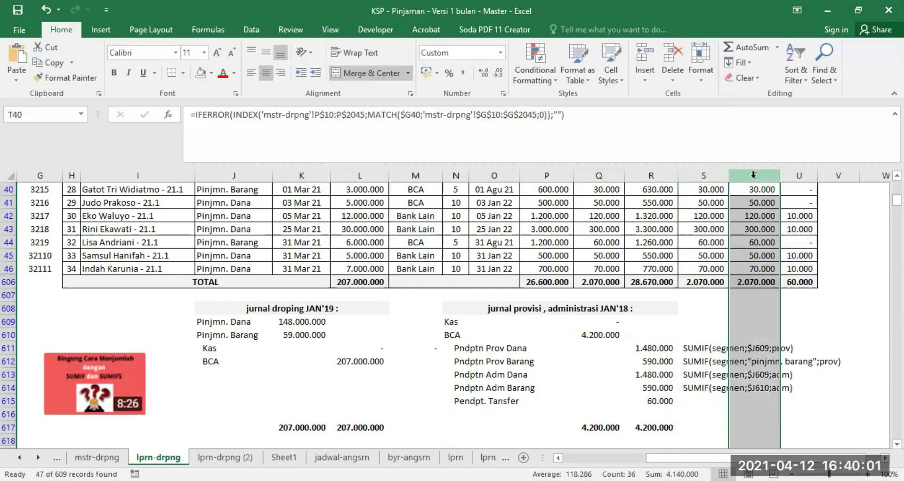
{"action": "left_click", "coordinate": [798, 175]}
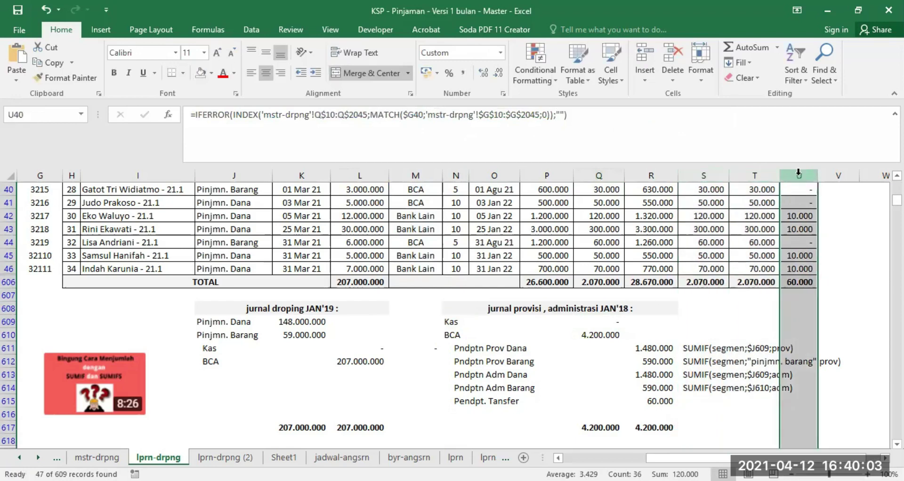
Replace the "Kas" criterion in Q609's second SUMIF, which sums column T, with $N609.
{"action": "left_click", "coordinate": [613, 322]}
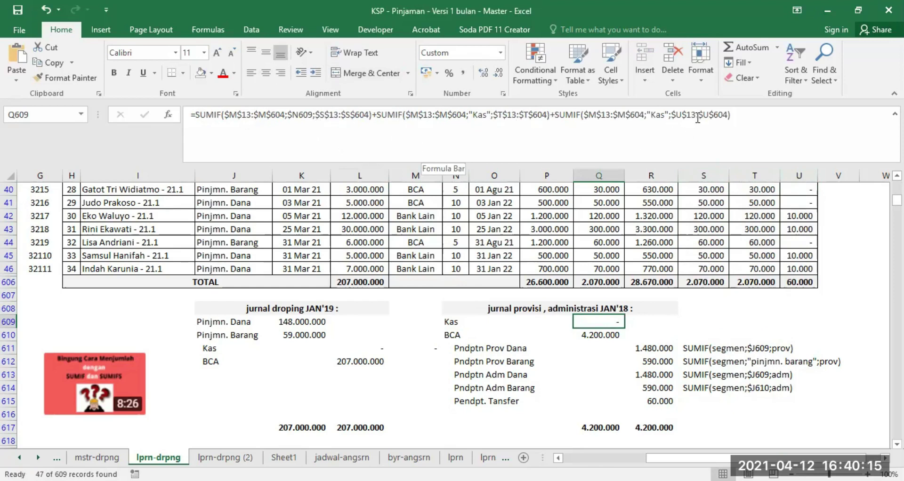
{"action": "left_click", "coordinate": [469, 115]}
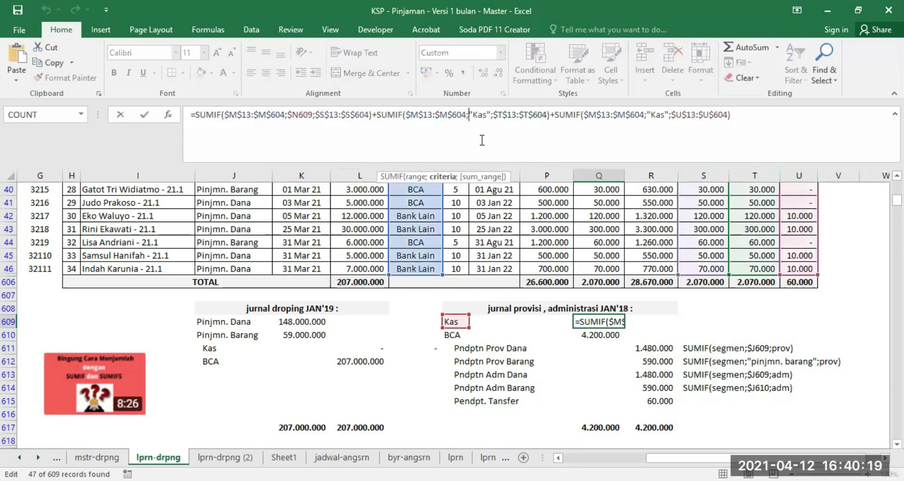
{"action": "type", "text": "$"}
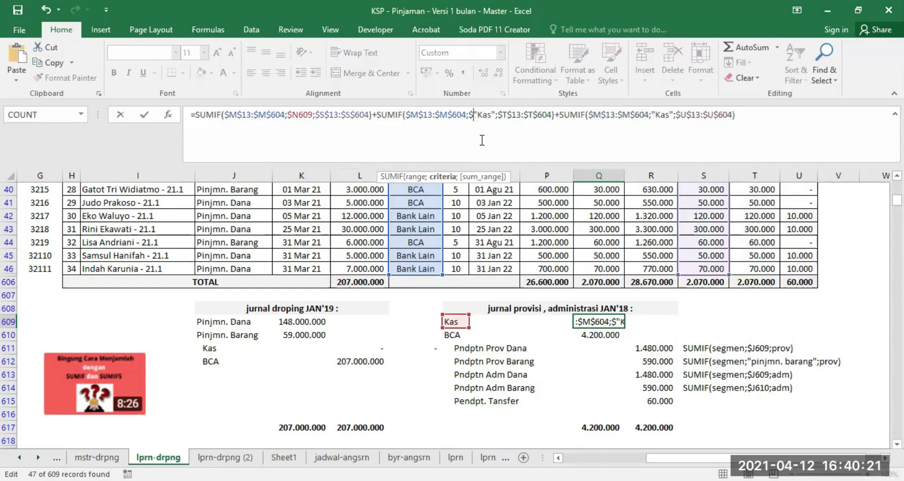
{"action": "type", "text": "N609"}
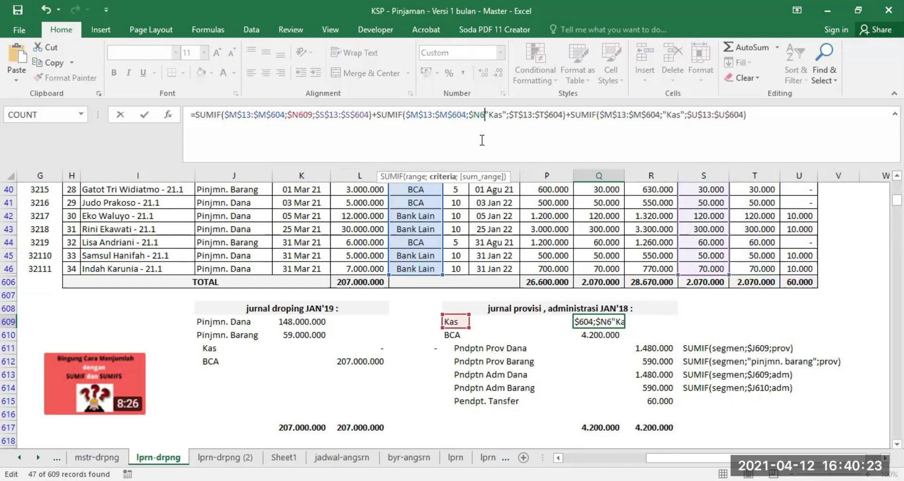
{"action": "key", "text": "Delete"}
{"action": "key", "text": "Delete"}
{"action": "key", "text": "Delete"}
{"action": "key", "text": "Delete"}
{"action": "key", "text": "Delete"}
Replace the "Kas" criterion in Q609's third SUMIF, which sums column U, with $N609 and commit the formula.
{"action": "left_click", "coordinate": [651, 114]}
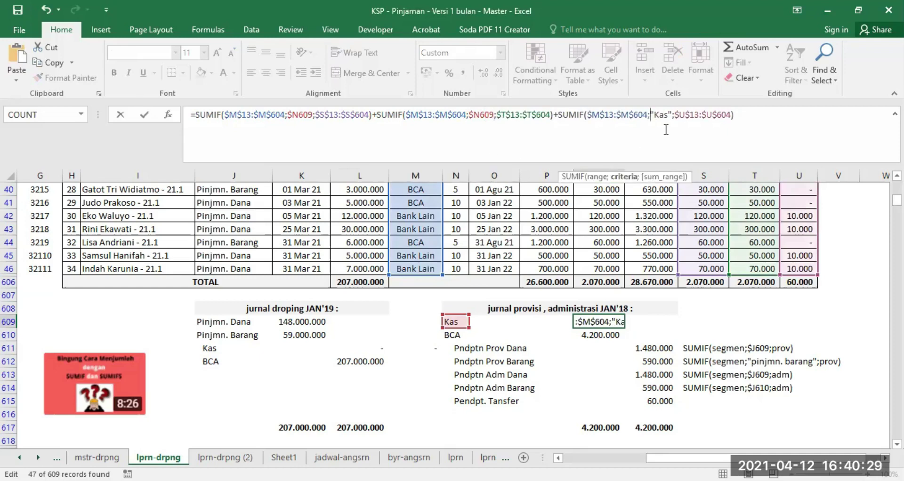
{"action": "type", "text": "$N609"}
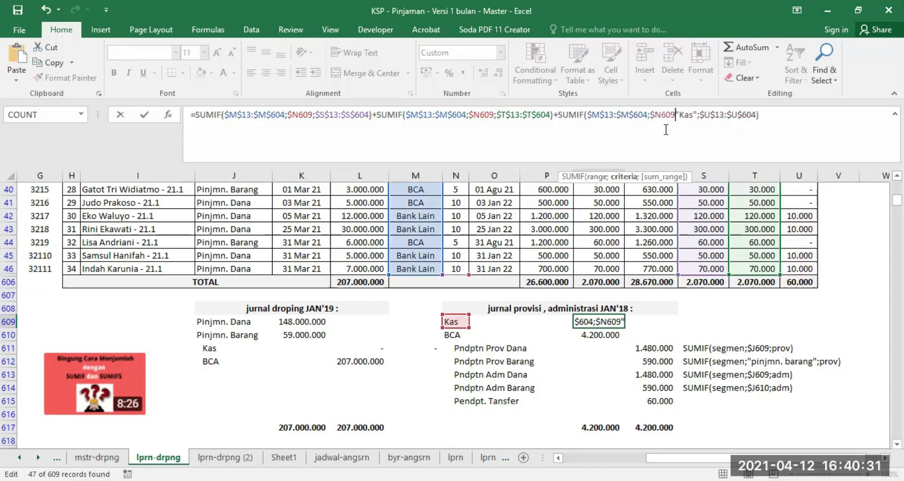
{"action": "key", "text": "Delete"}
{"action": "key", "text": "Delete"}
{"action": "key", "text": "Delete"}
{"action": "key", "text": "Delete"}
{"action": "key", "text": "Delete"}
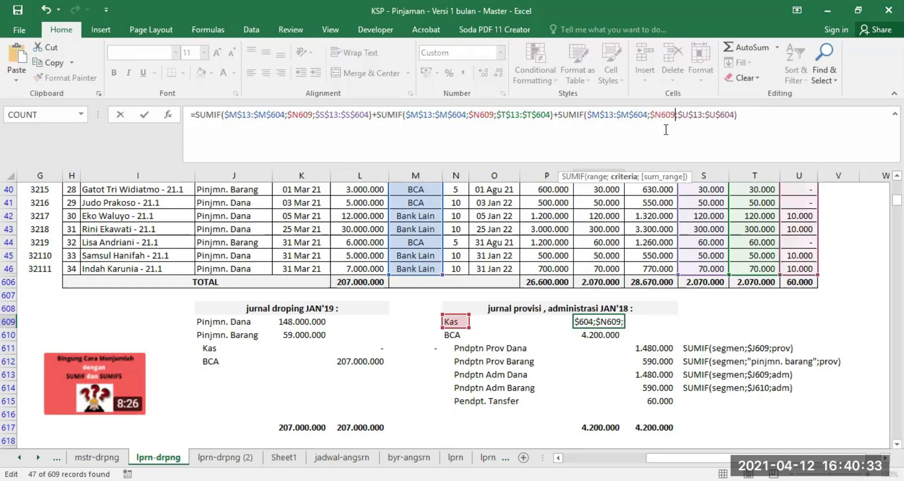
{"action": "key", "text": "Return"}
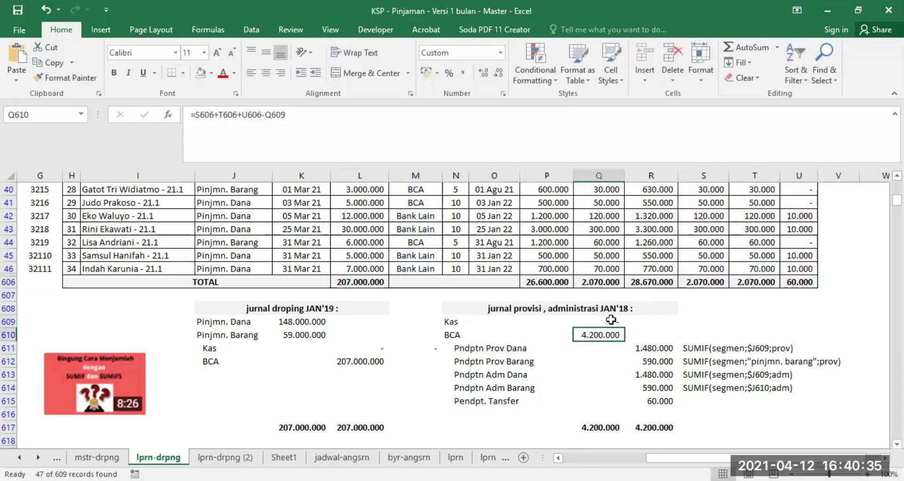
Try to fill Q609's three-part SUMIF formula down into the BCA cell Q610, and undo the fill.
{"action": "left_click", "coordinate": [603, 323]}
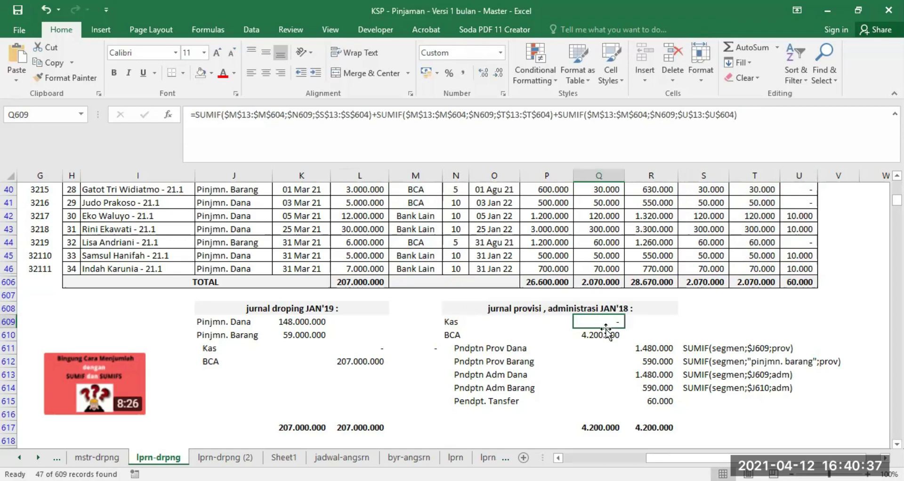
{"action": "left_click_drag", "start_coordinate": [625, 326], "coordinate": [607, 335]}
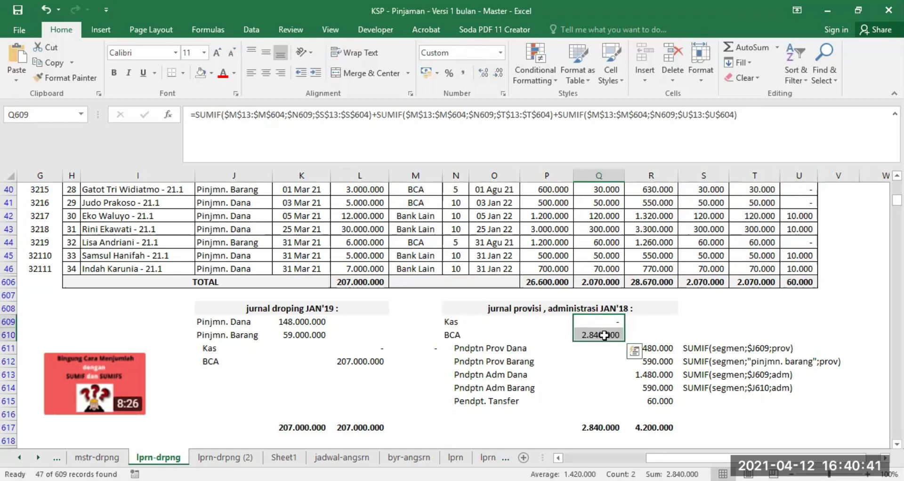
{"action": "left_click", "coordinate": [605, 335]}
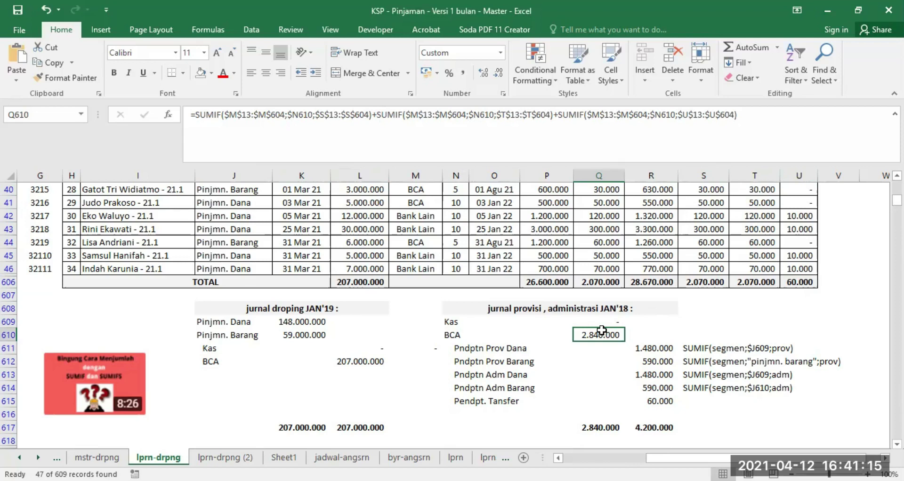
{"action": "left_click", "coordinate": [47, 10]}
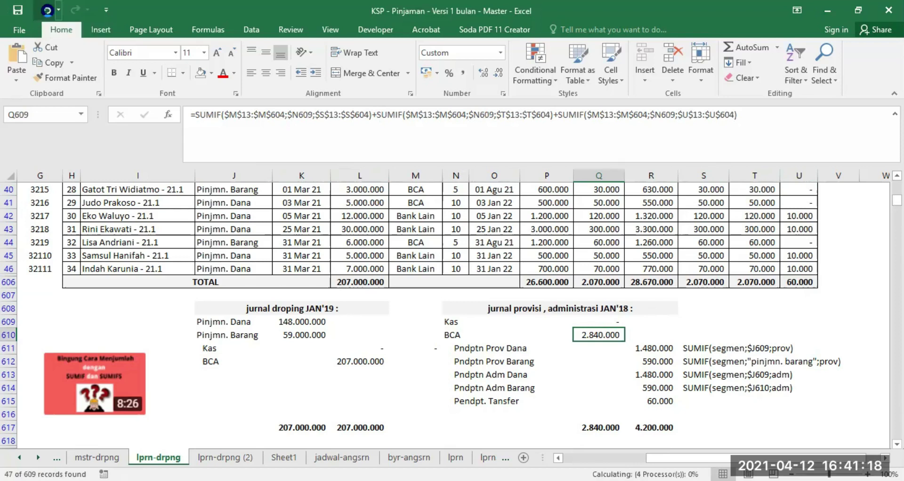
{"action": "left_click", "coordinate": [594, 334]}
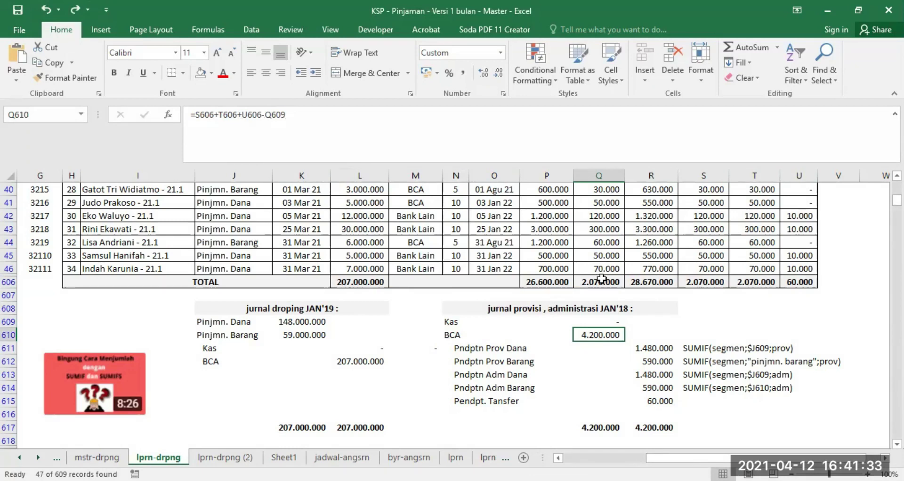
Fill the Kas formula in Q609 down into the BCA cell Q610.
{"action": "left_click", "coordinate": [601, 322]}
{"action": "left_click_drag", "start_coordinate": [624, 330], "coordinate": [626, 340]}
{"action": "left_click", "coordinate": [597, 333]}
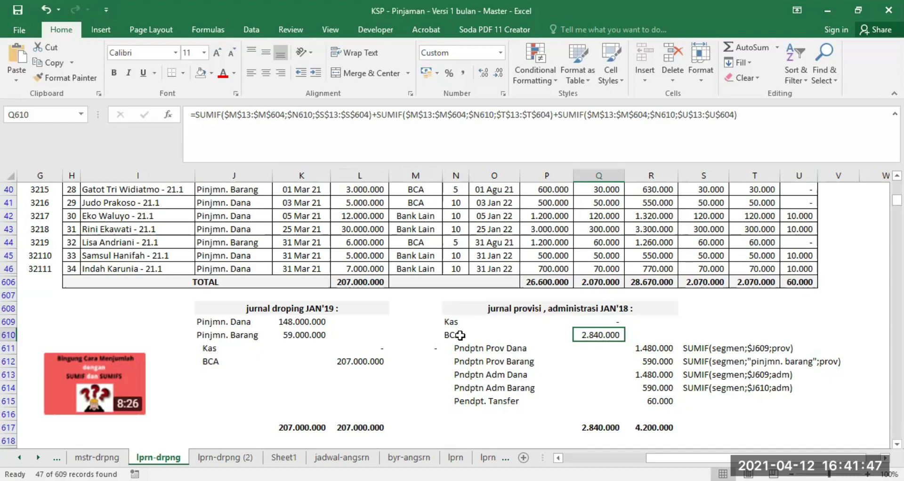
Replace the $N610 criterion in Q610's first SUMIF, which sums column S, with "<>kas".
{"action": "left_click", "coordinate": [289, 115]}
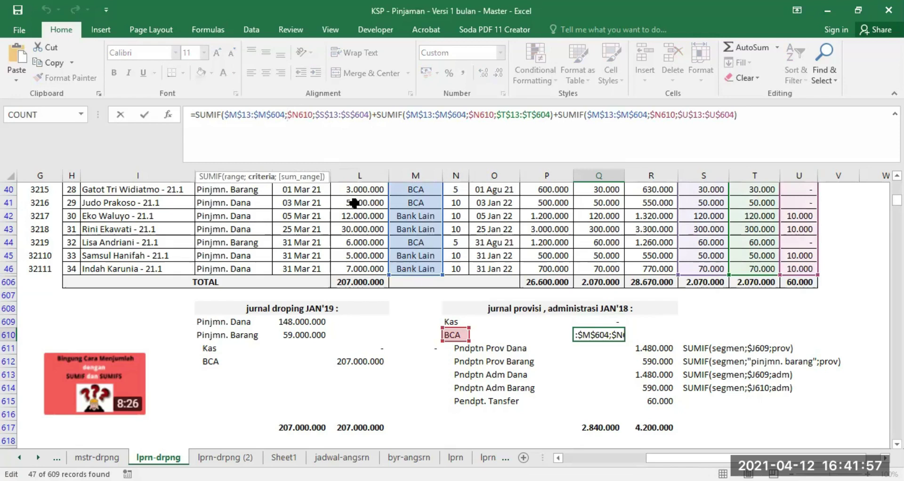
{"action": "type", "text": "\"<>"}
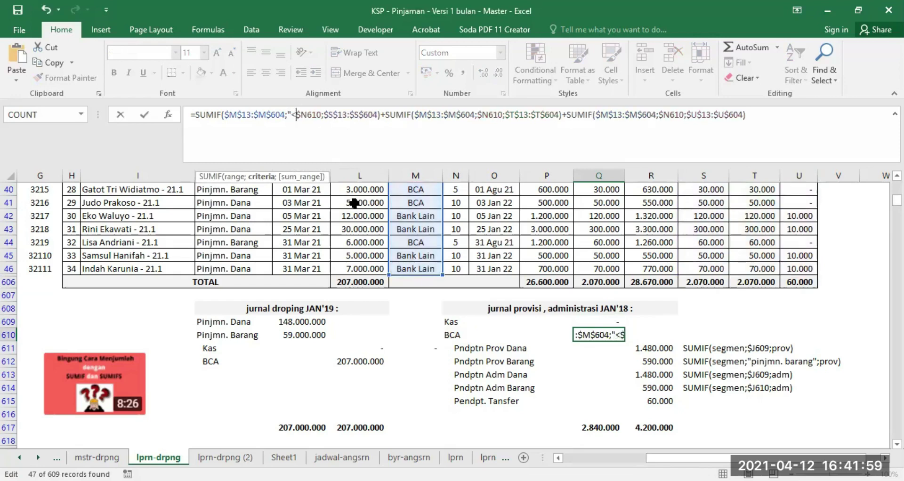
{"action": "type", "text": "kas"}
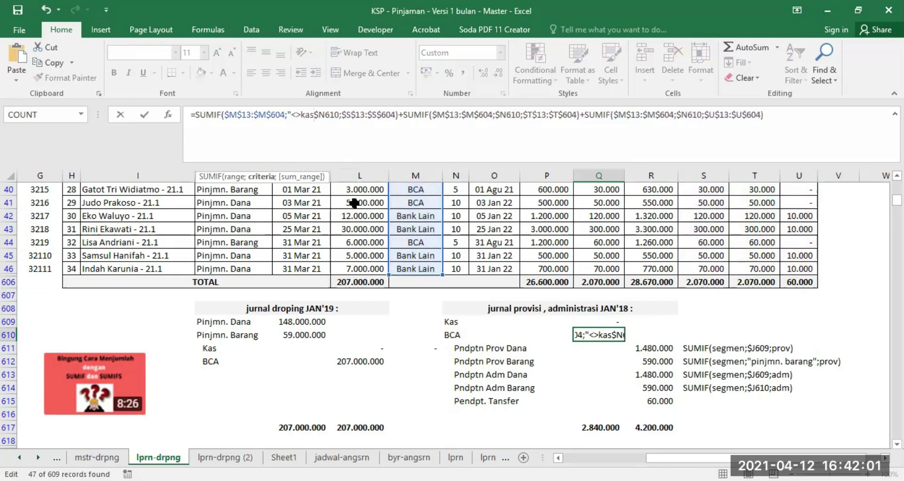
{"action": "type", "text": "\""}
{"action": "key", "text": "Delete"}
{"action": "key", "text": "Delete"}
{"action": "key", "text": "Delete"}
{"action": "key", "text": "Delete"}
{"action": "key", "text": "Delete"}
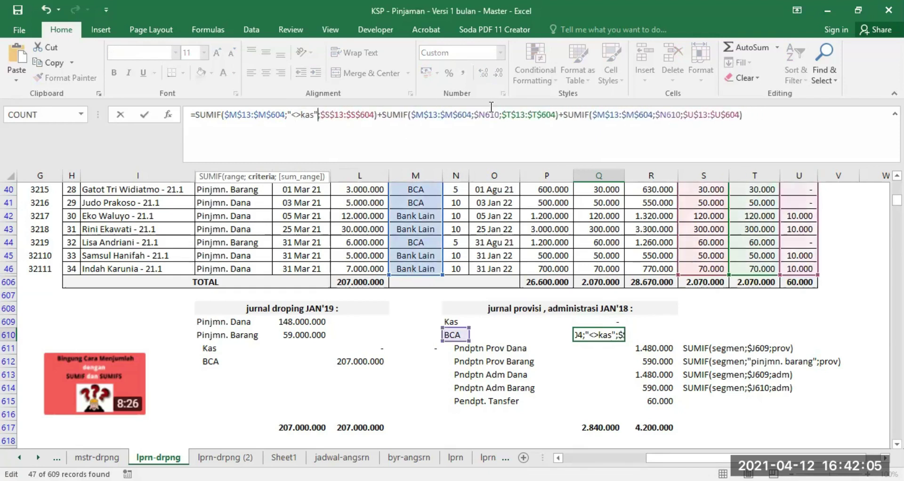
Replace the $N610 criterion in Q610's second SUMIF, which sums column T, with "<>kas".
{"action": "left_click", "coordinate": [474, 115]}
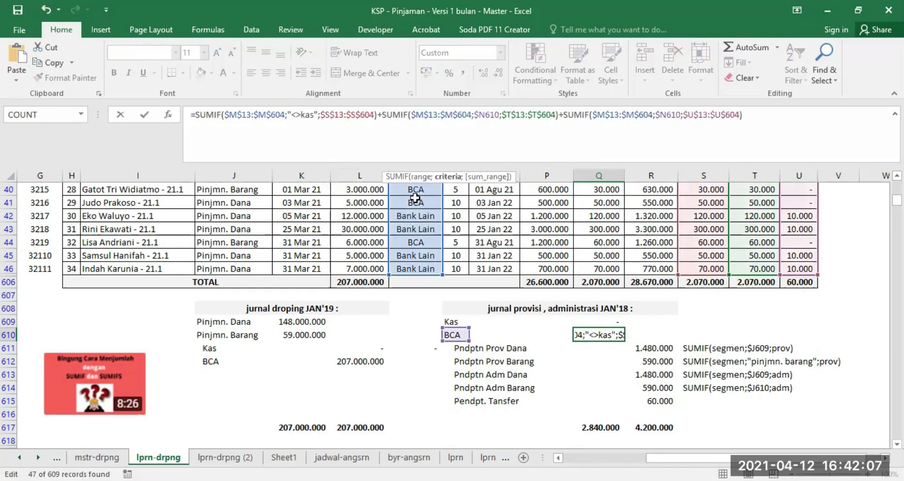
{"action": "type", "text": "\""}
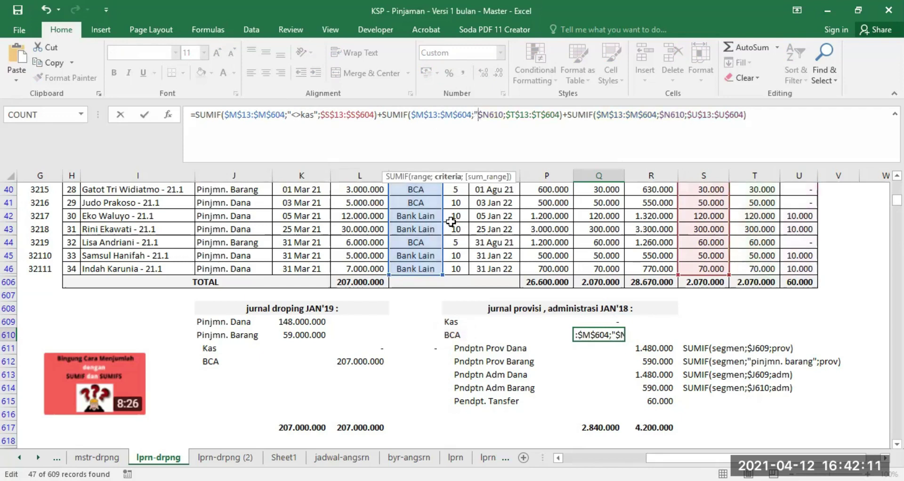
{"action": "type", "text": "<>kas\""}
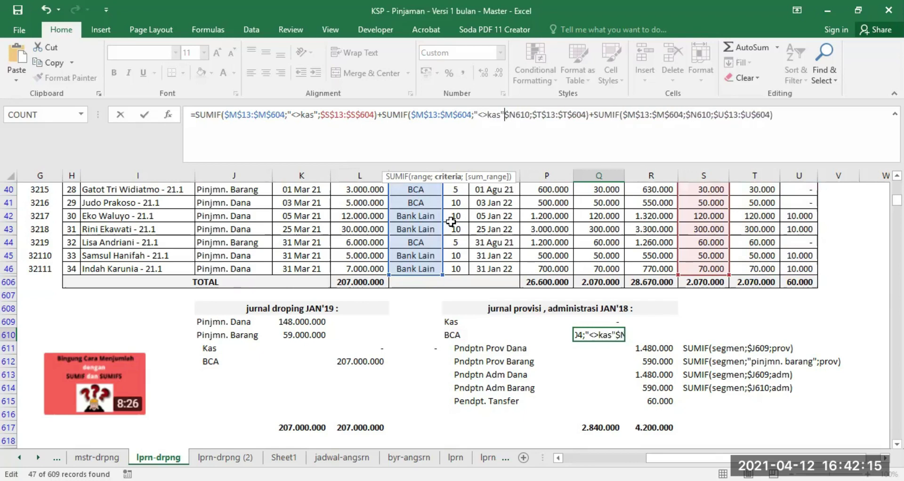
{"action": "key", "text": "Delete"}
{"action": "key", "text": "Delete"}
{"action": "key", "text": "Delete"}
{"action": "key", "text": "Delete"}
{"action": "key", "text": "Delete"}
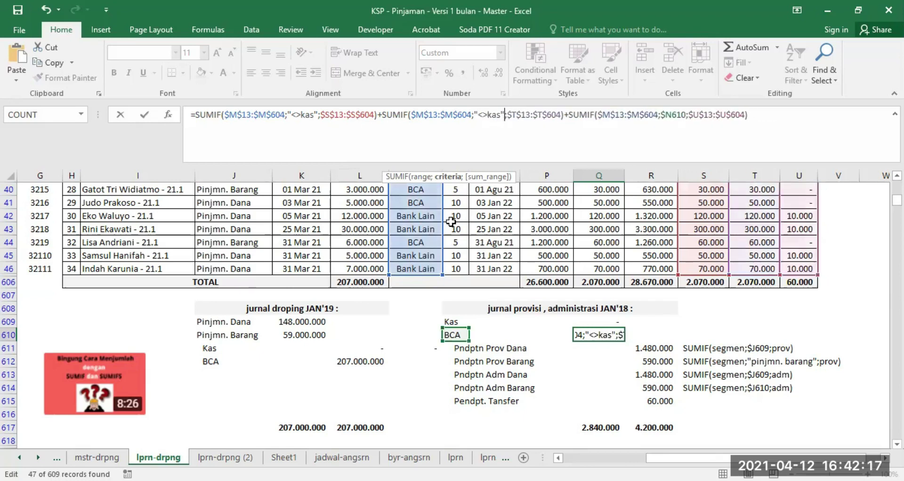
Replace the $N610 criterion in Q610's third SUMIF, which sums column U, with "<>kas" and commit the formula.
{"action": "left_click", "coordinate": [662, 115]}
{"action": "type", "text": "\"<>kas\""}
{"action": "key", "text": "Delete"}
{"action": "key", "text": "Delete"}
{"action": "key", "text": "Delete"}
{"action": "key", "text": "Delete"}
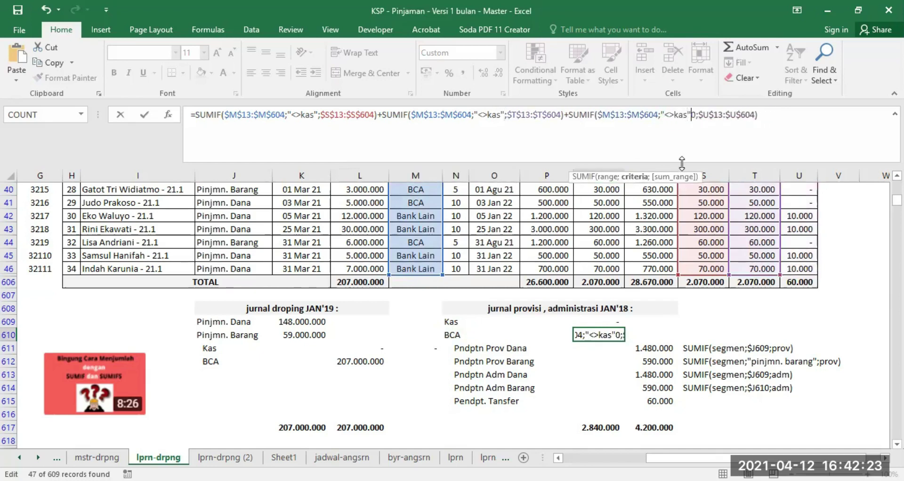
{"action": "key", "text": "Delete"}
{"action": "key", "text": "Return"}
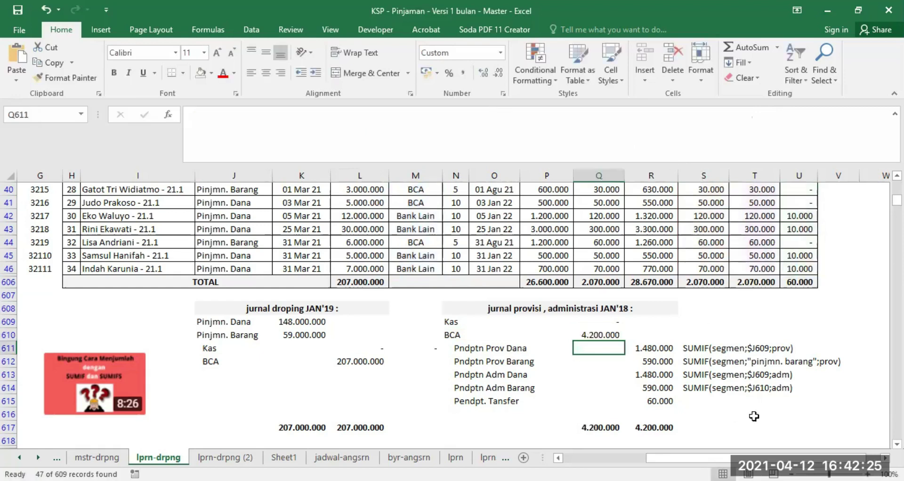
Examine the three SUMIF parts of Q610's formula one by one, leaving the formula as it is.
{"action": "left_click", "coordinate": [610, 334]}
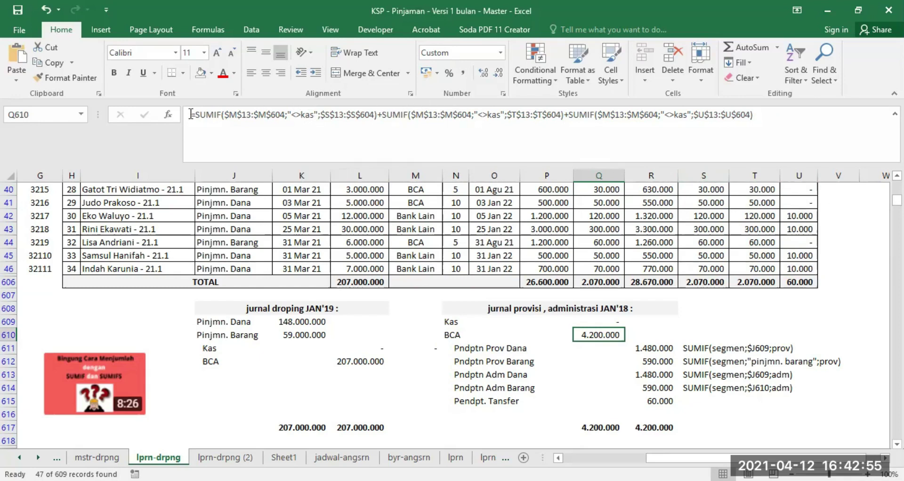
{"action": "left_click_drag", "start_coordinate": [196, 114], "coordinate": [377, 115]}
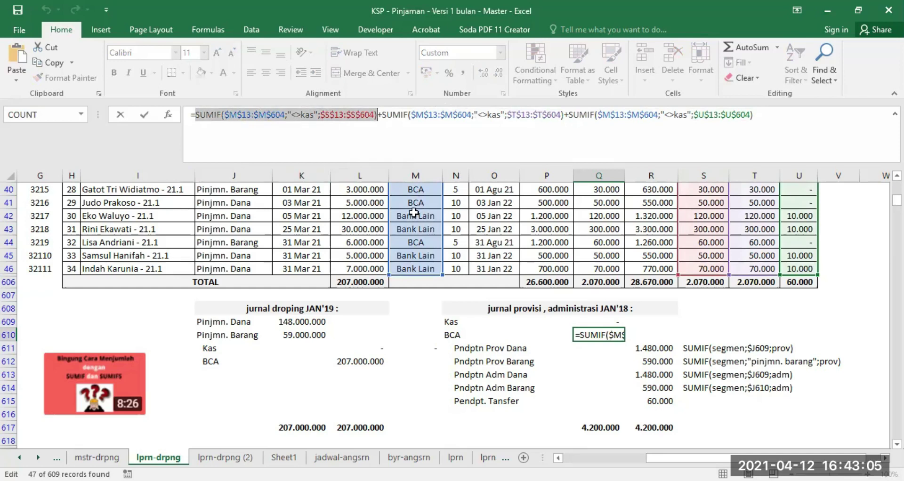
{"action": "left_click_drag", "start_coordinate": [381, 114], "coordinate": [563, 114]}
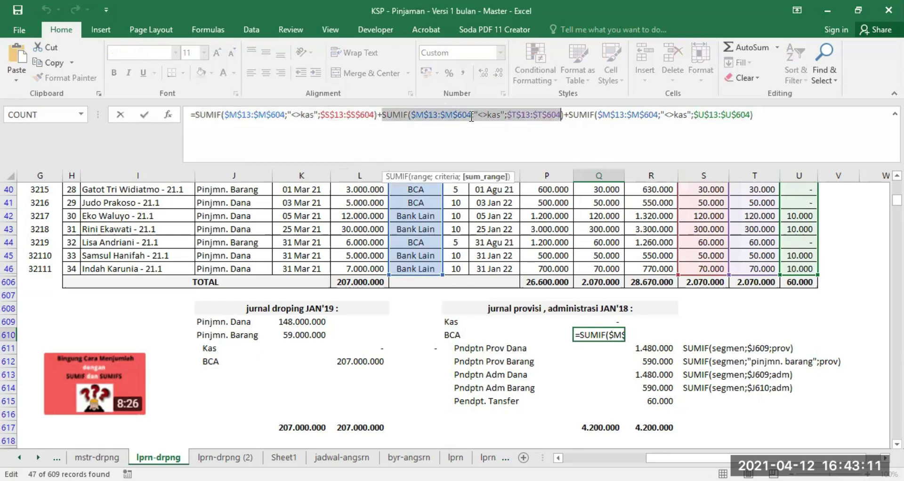
{"action": "left_click_drag", "start_coordinate": [568, 115], "coordinate": [755, 116]}
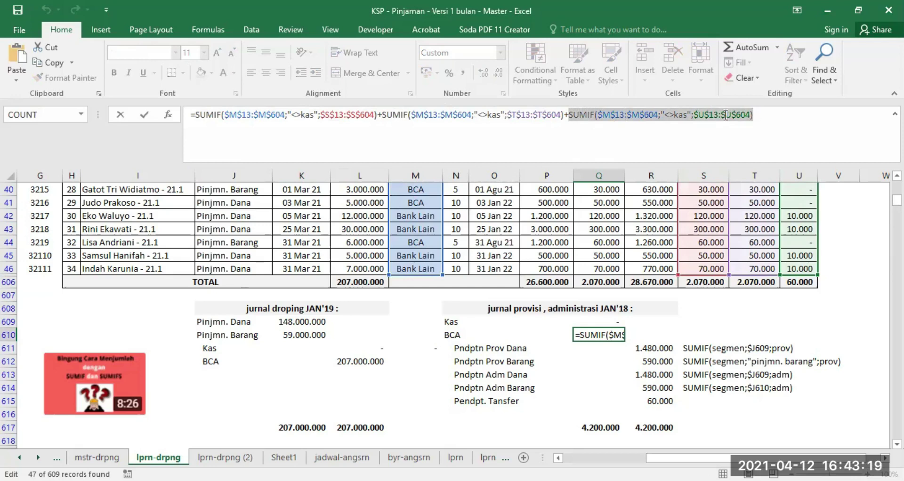
{"action": "key", "text": "Return"}
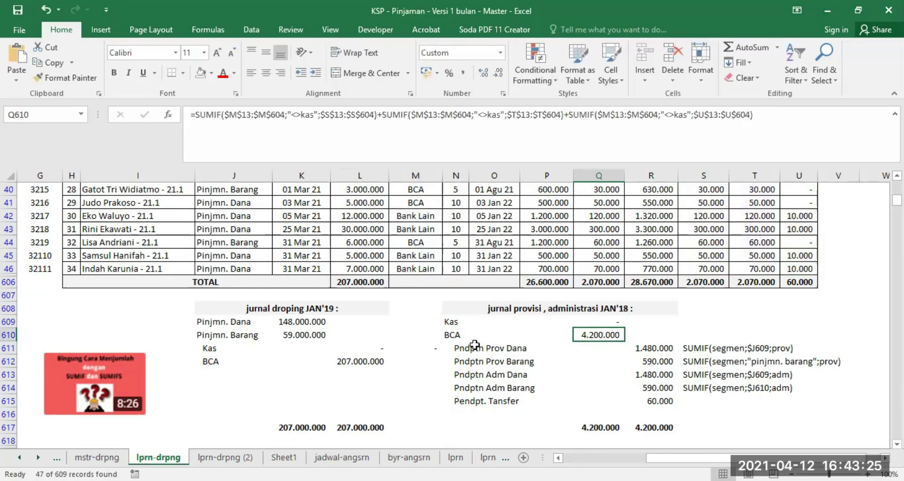
Compare the combined totals in S606:U606 with the Kas and BCA amounts in Q609 and Q610.
{"action": "left_click", "coordinate": [650, 349]}
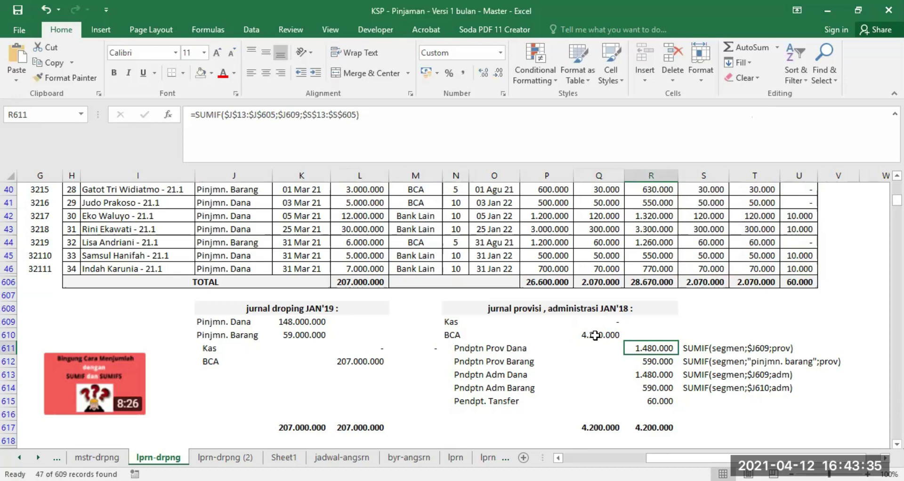
{"action": "left_click", "coordinate": [708, 283]}
{"action": "left_click_drag", "start_coordinate": [707, 282], "coordinate": [799, 283]}
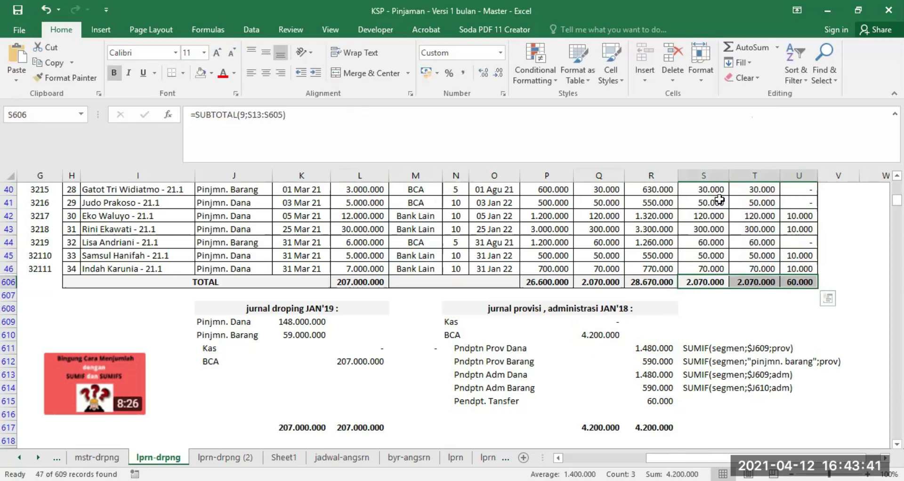
{"action": "left_click", "coordinate": [608, 322]}
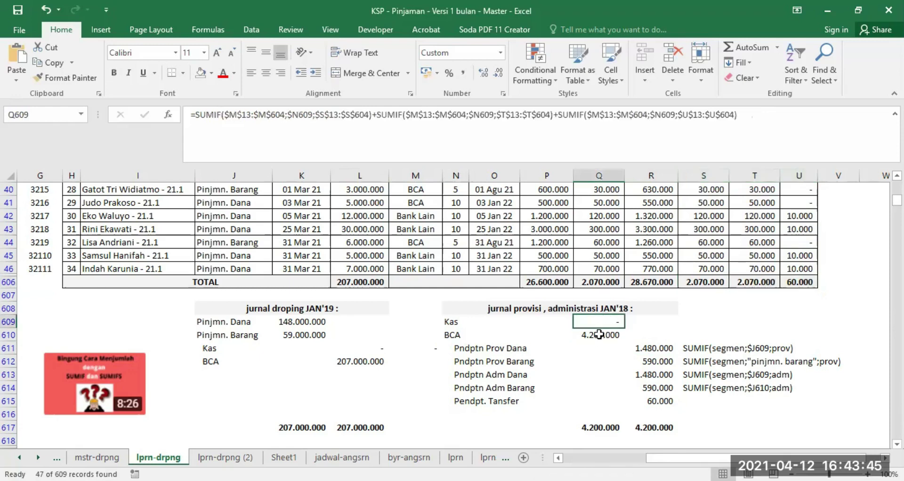
{"action": "left_click", "coordinate": [598, 334]}
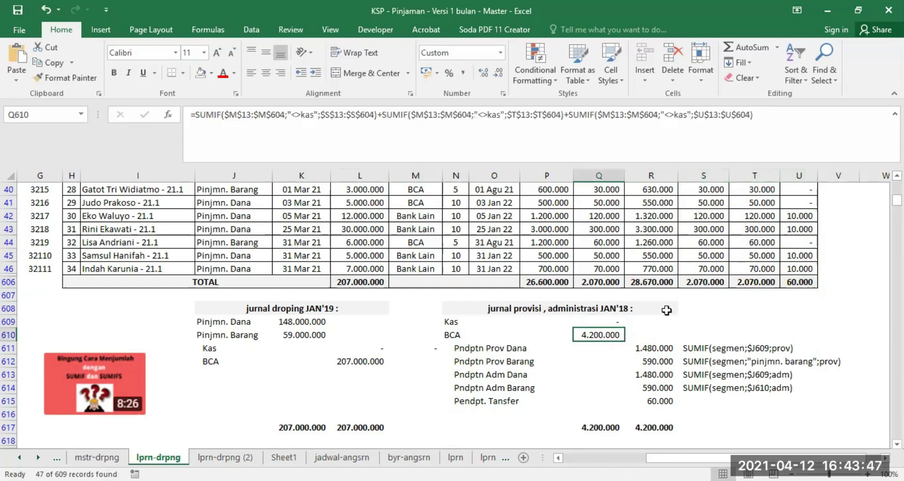
{"action": "left_click_drag", "start_coordinate": [697, 283], "coordinate": [786, 285]}
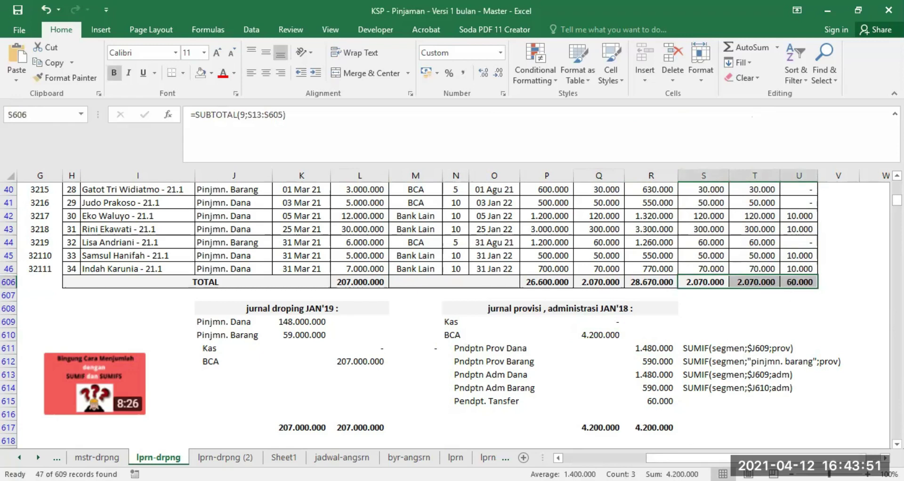
{"action": "left_click", "coordinate": [590, 333]}
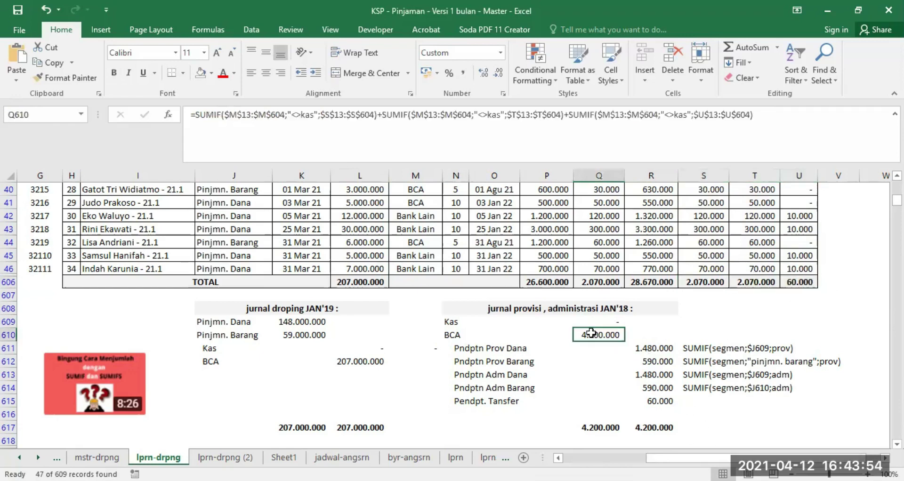
Examine the Pndptn Prov Dana formula in R611 together with its provision column S and its criterion cell J609.
{"action": "left_click", "coordinate": [660, 347]}
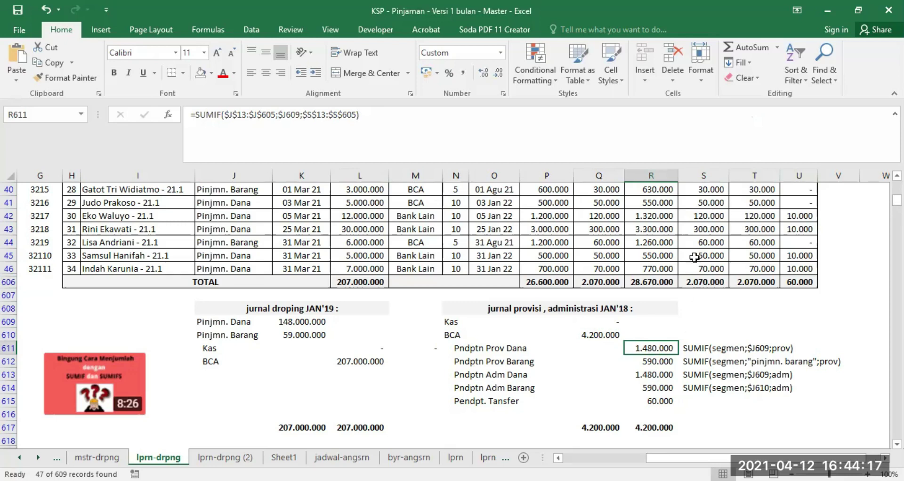
{"action": "left_click_drag", "start_coordinate": [703, 187], "coordinate": [713, 266]}
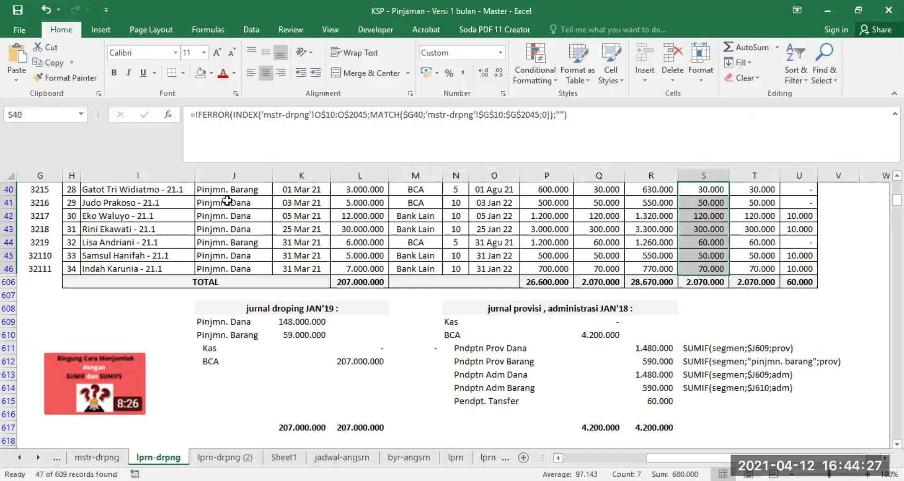
{"action": "left_click", "coordinate": [651, 347]}
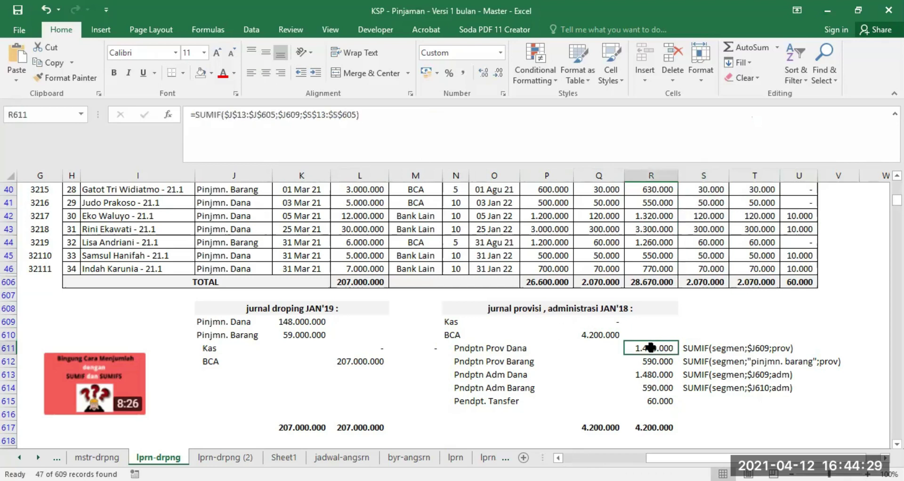
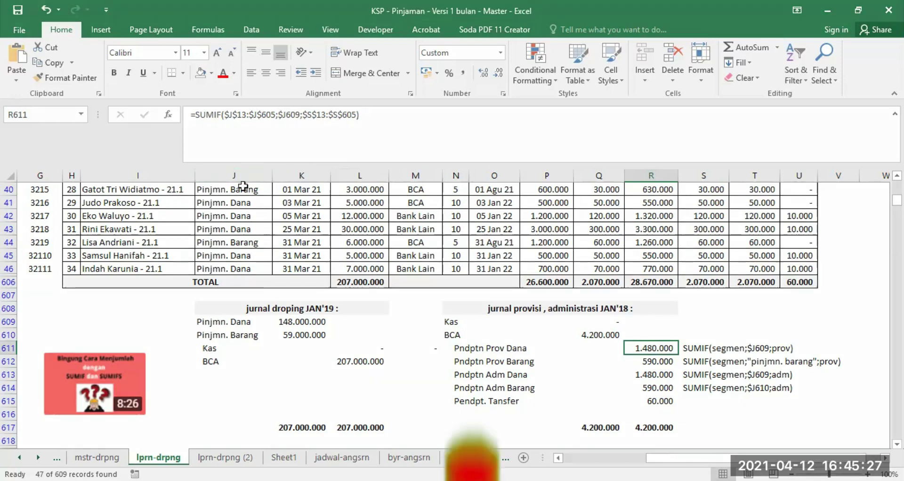
{"action": "left_click", "coordinate": [221, 321]}
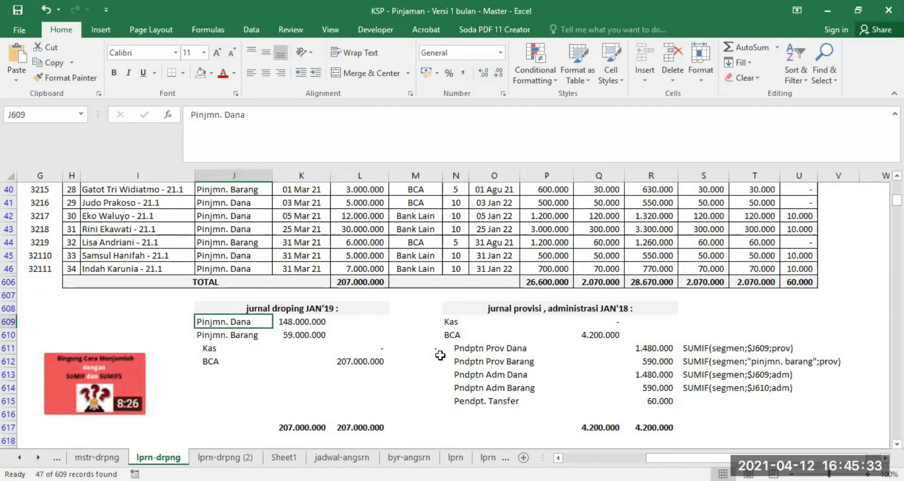
{"action": "left_click", "coordinate": [654, 349]}
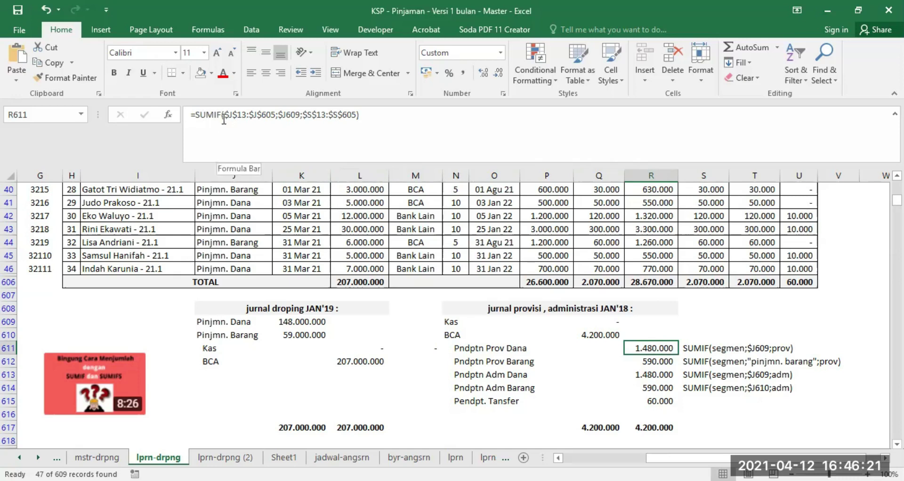
Examine the criteria range in R611's SUMIF and the cells covered by the named range prov.
{"action": "left_click_drag", "start_coordinate": [227, 111], "coordinate": [276, 112]}
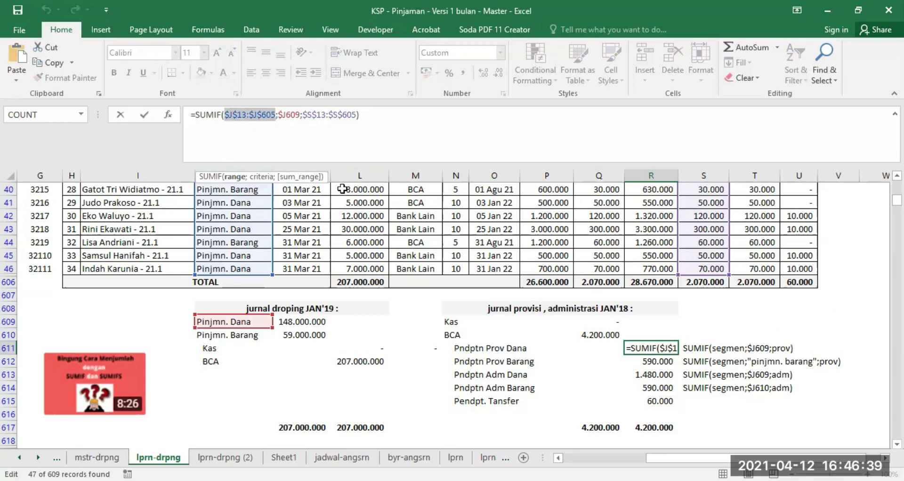
{"action": "key", "text": "ctrl+Return"}
{"action": "left_click", "coordinate": [81, 114]}
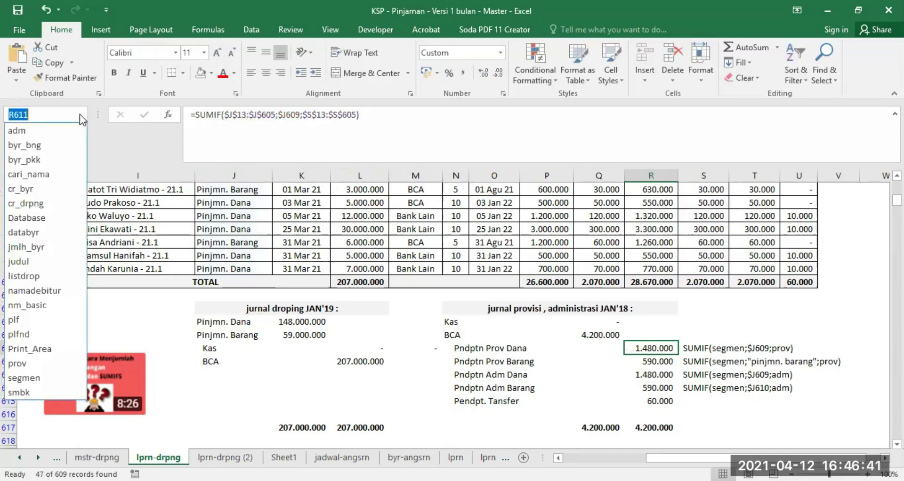
{"action": "left_click", "coordinate": [17, 364]}
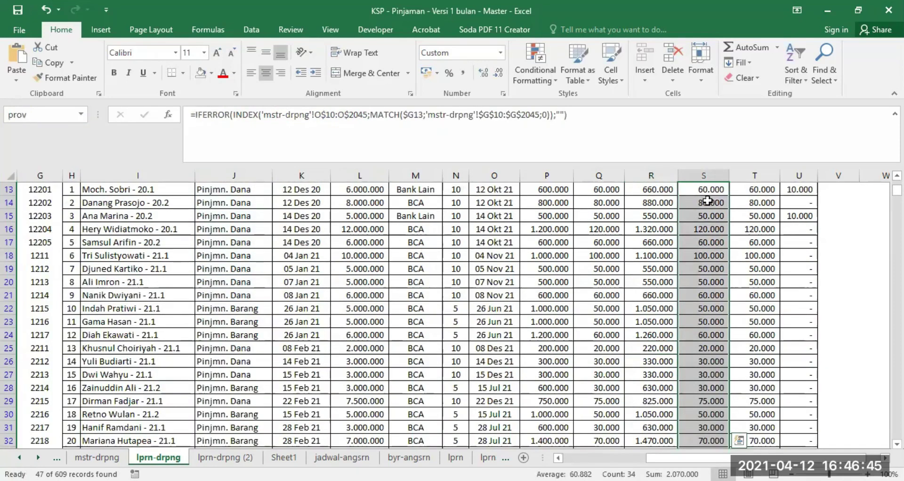
{"action": "scroll", "coordinate": [706, 200], "scroll_direction": "down", "scroll_amount": 10}
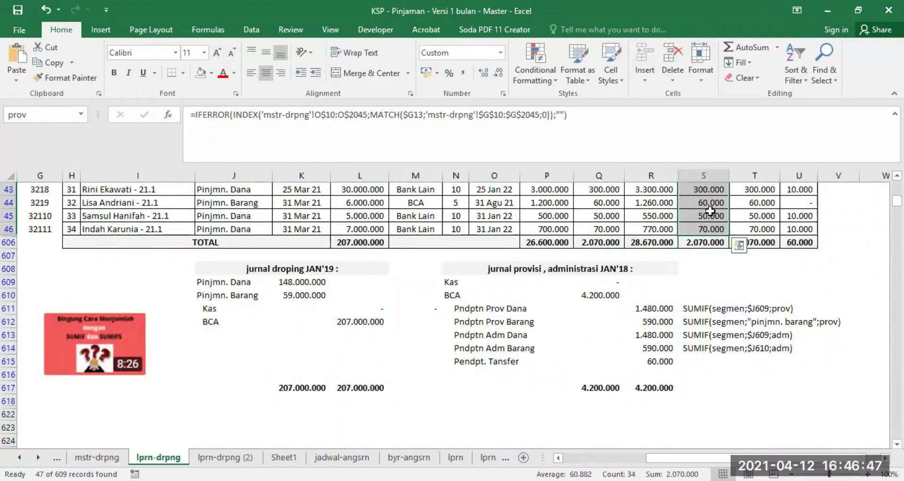
Check the criterion cells J609 and J610, and fill the Pndptn Prov Dana formula in R611 down to R612.
{"action": "left_click", "coordinate": [659, 307]}
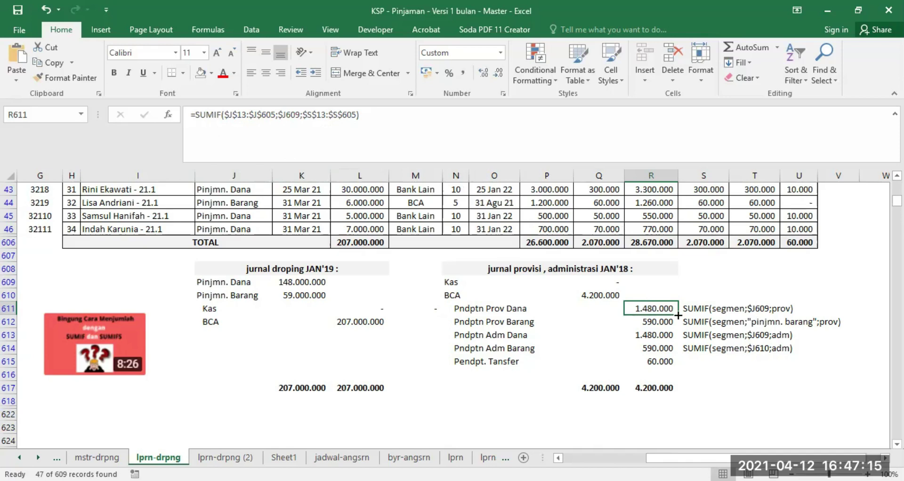
{"action": "left_click", "coordinate": [234, 281]}
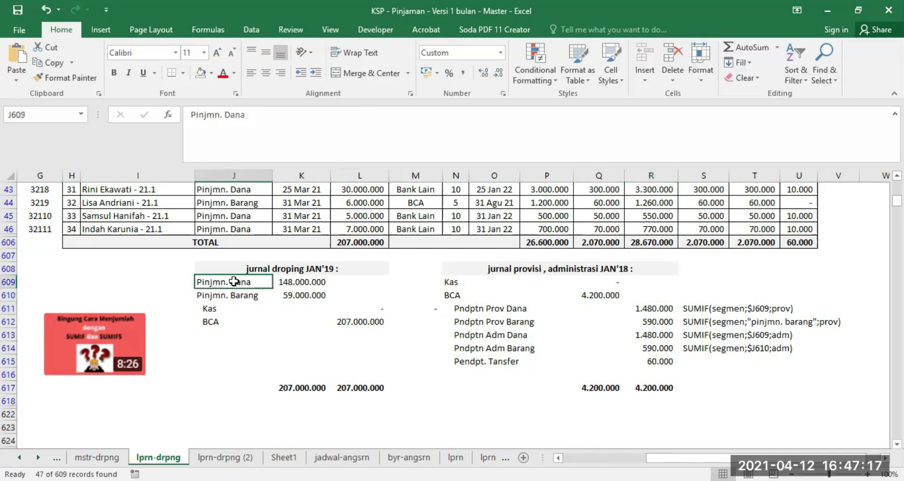
{"action": "left_click", "coordinate": [229, 296]}
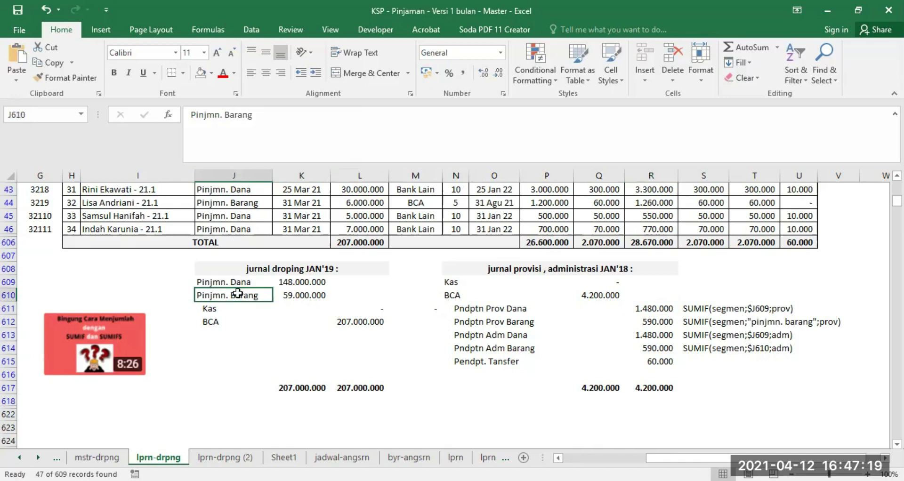
{"action": "left_click", "coordinate": [659, 308]}
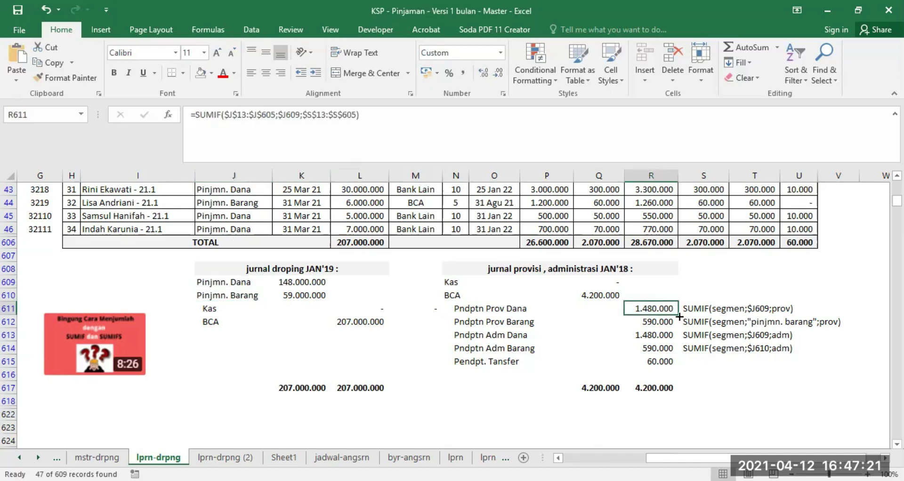
{"action": "left_click_drag", "start_coordinate": [677, 312], "coordinate": [659, 320]}
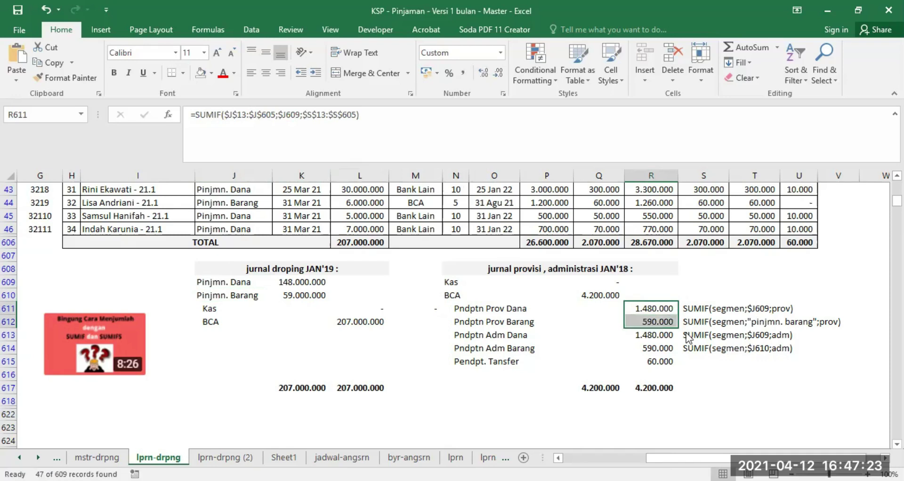
{"action": "left_click", "coordinate": [657, 320]}
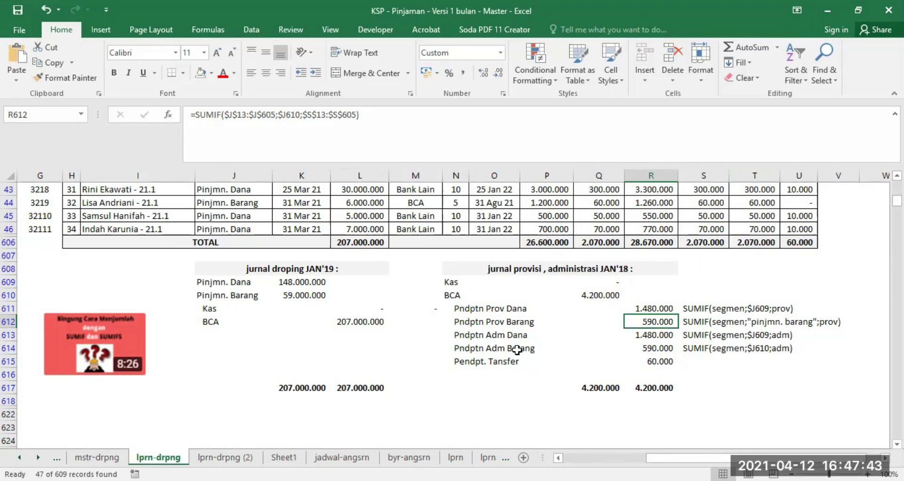
Copy the Pndptn Prov Dana formula from R611 into the Pndptn Adm Dana cell R613.
{"action": "left_click", "coordinate": [645, 306]}
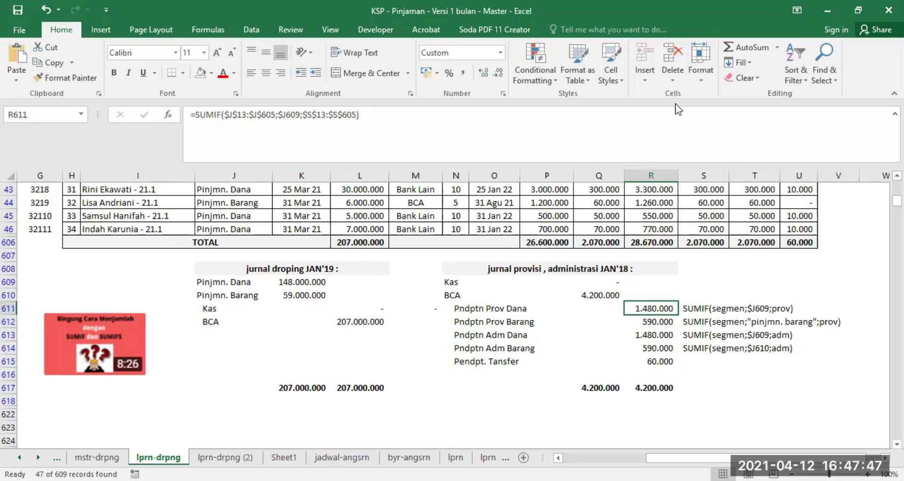
{"action": "right_click", "coordinate": [647, 310]}
{"action": "left_click", "coordinate": [670, 49]}
{"action": "left_click", "coordinate": [650, 332]}
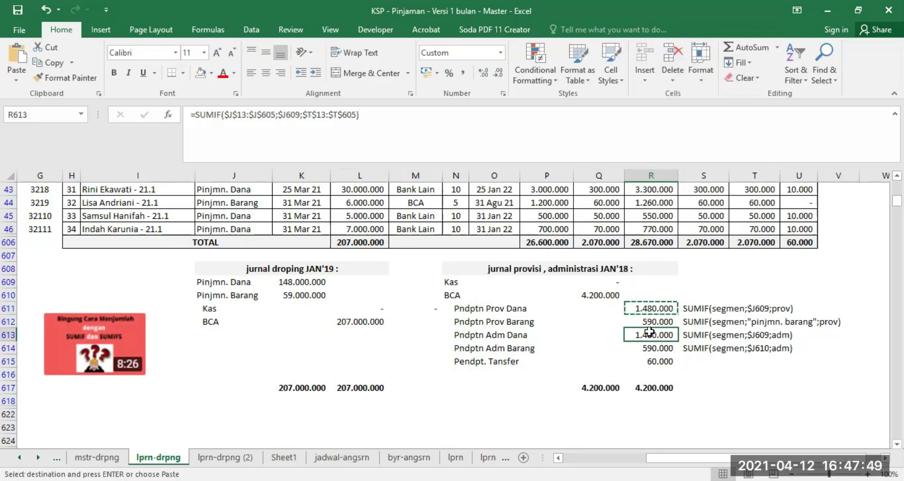
{"action": "key", "text": "Return"}
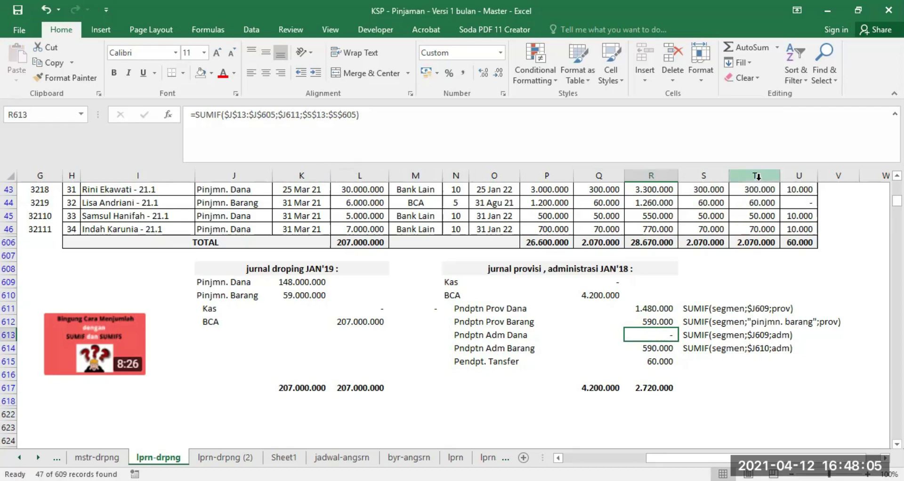
Change the sum range in R613's SUMIF formula to the Admin column, $T$13:$T$605.
{"action": "left_click", "coordinate": [311, 131]}
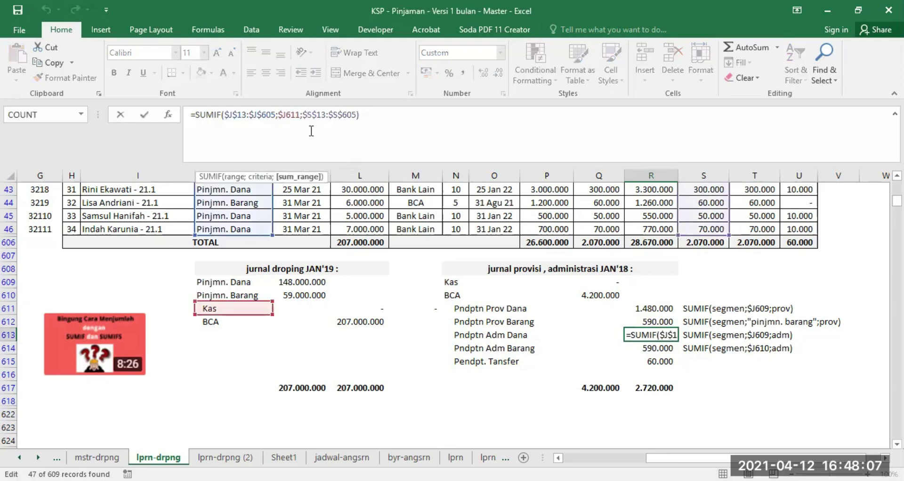
{"action": "type", "text": "T"}
{"action": "key", "text": "Delete"}
{"action": "key", "text": "Right"}
{"action": "key", "text": "Right"}
{"action": "key", "text": "Right"}
{"action": "type", "text": "T"}
{"action": "key", "text": "Delete"}
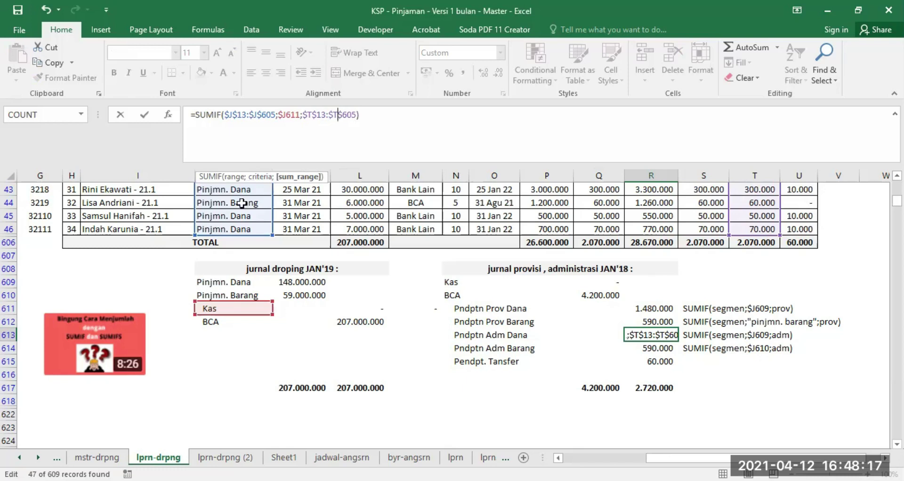
Set the criterion in R613's SUMIF to $J609 and commit the formula.
{"action": "left_click", "coordinate": [291, 115]}
{"action": "type", "text": "09"}
{"action": "key", "text": "Delete"}
{"action": "key", "text": "Delete"}
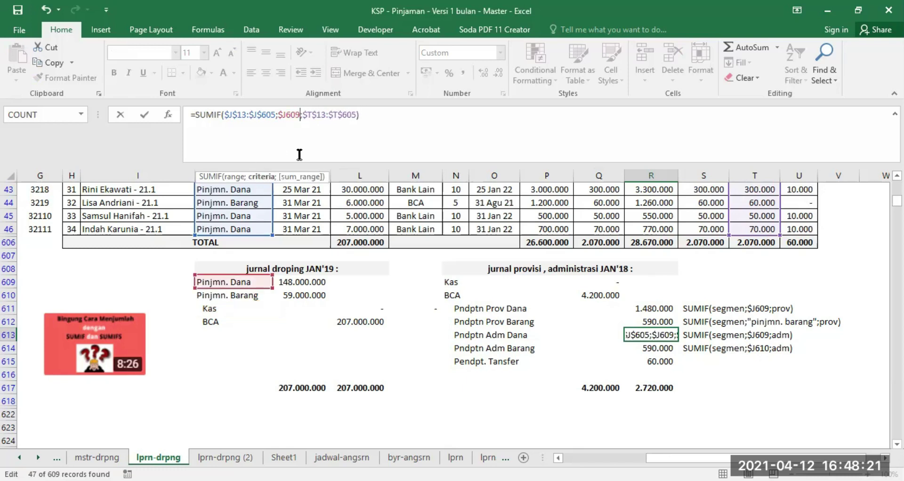
{"action": "key", "text": "Return"}
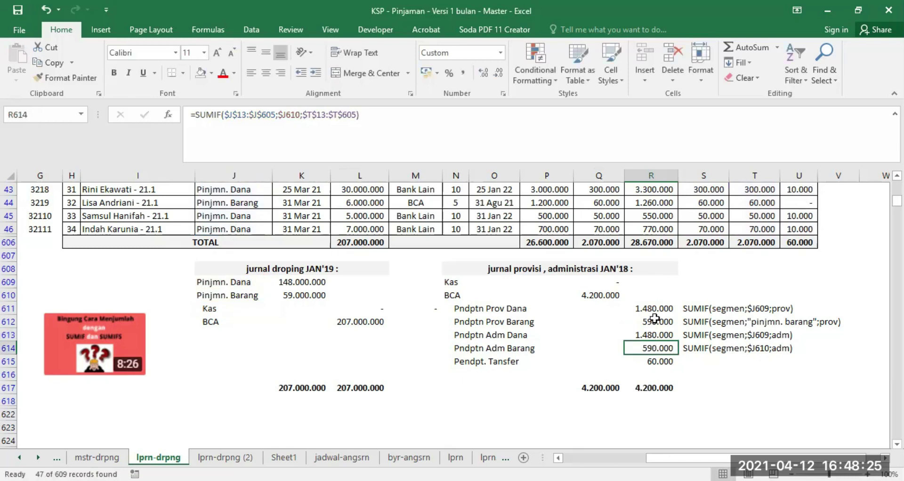
Fill the Pndptn Adm Dana formula from R613 down to Pndptn Adm Barang in R614.
{"action": "left_click", "coordinate": [648, 335]}
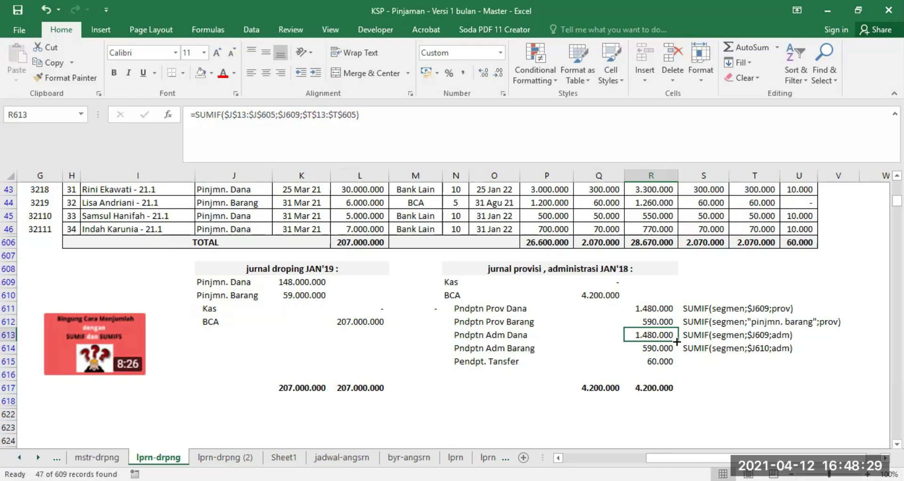
{"action": "left_click_drag", "start_coordinate": [676, 342], "coordinate": [678, 354]}
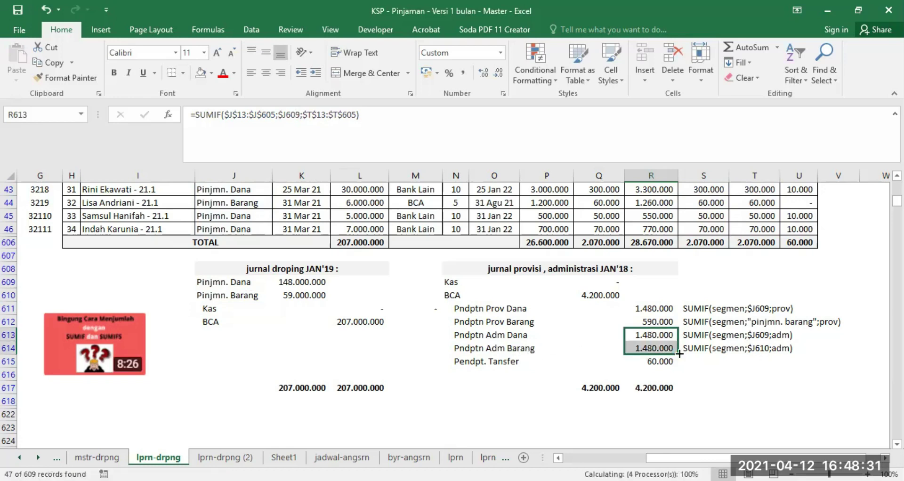
{"action": "left_click", "coordinate": [655, 348]}
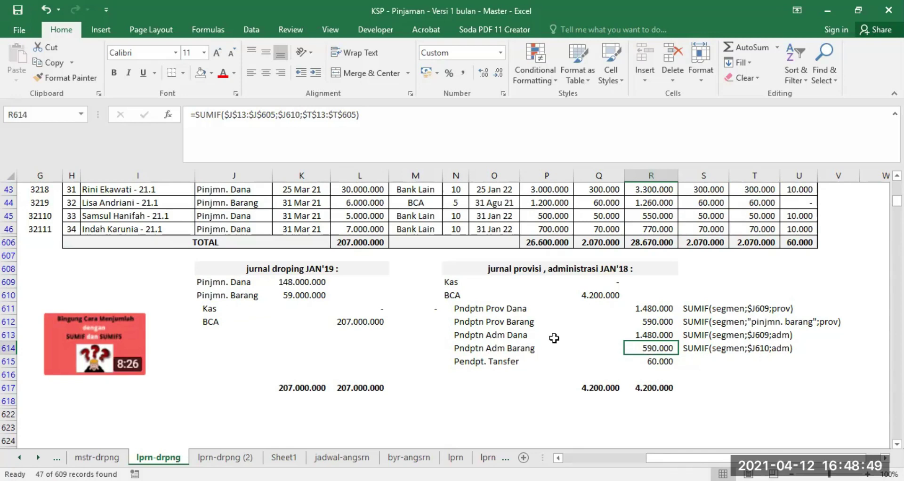
Re-enter the Pendpt. Tansfer formula in R615 as a reference to the transfer column total, =U606.
{"action": "left_click", "coordinate": [660, 361]}
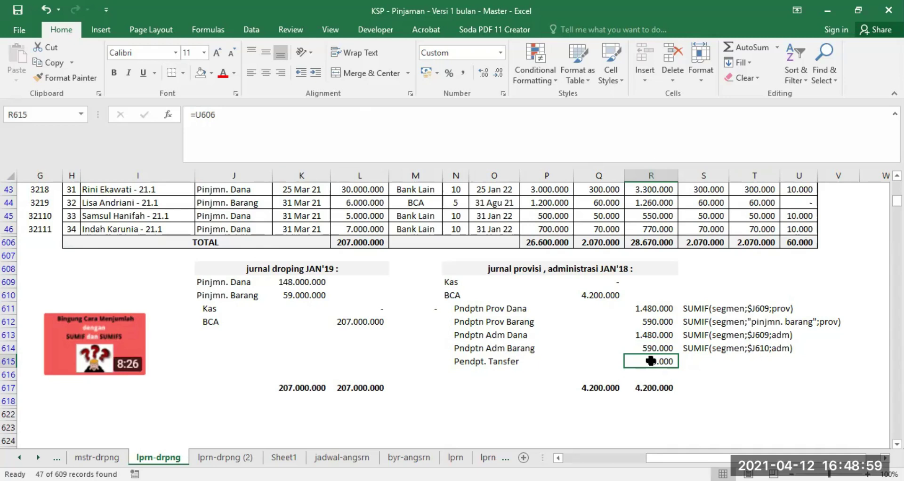
{"action": "left_click", "coordinate": [798, 243]}
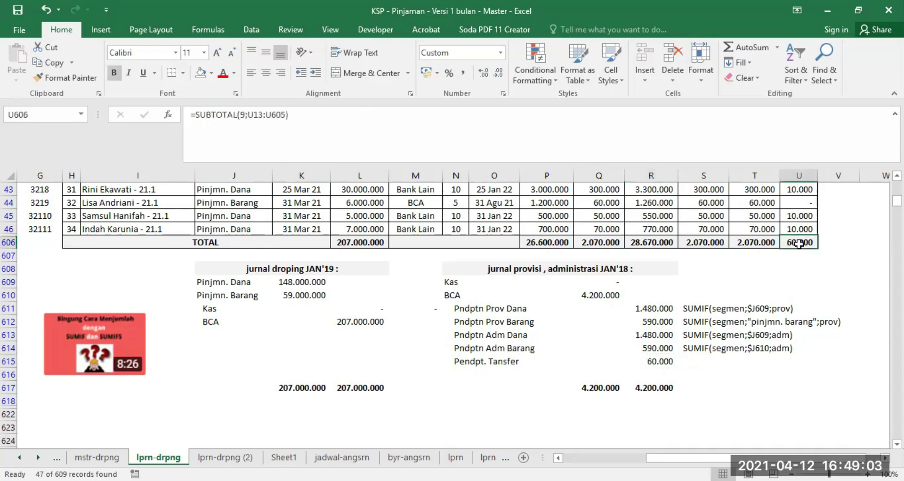
{"action": "left_click", "coordinate": [666, 360]}
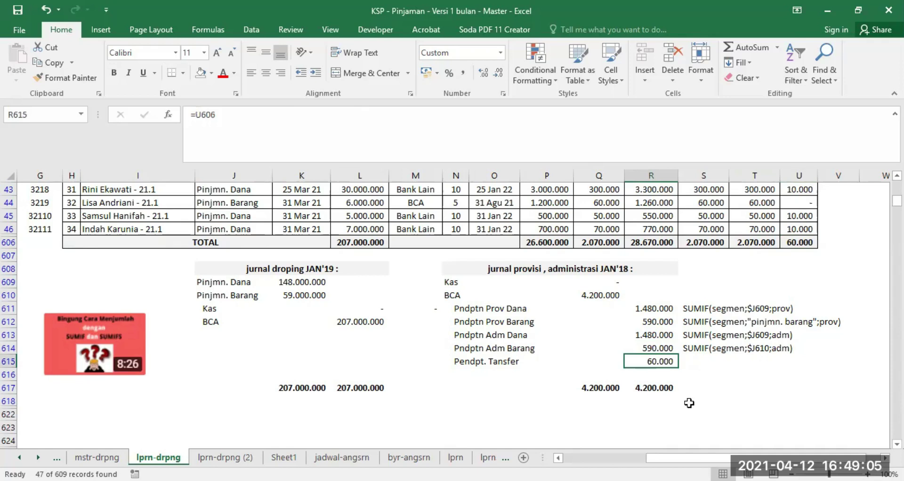
{"action": "key", "text": "F2"}
{"action": "key", "text": "BackSpace"}
{"action": "key", "text": "BackSpace"}
{"action": "key", "text": "BackSpace"}
{"action": "key", "text": "BackSpace"}
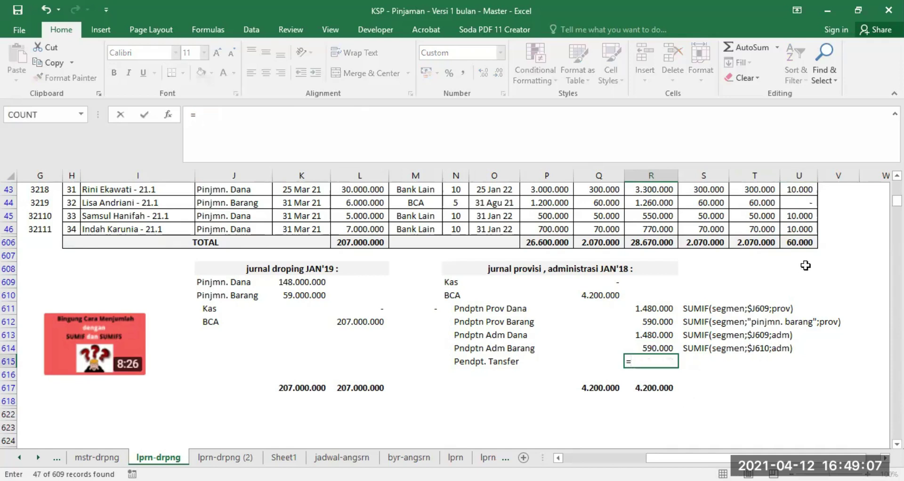
{"action": "left_click", "coordinate": [799, 243]}
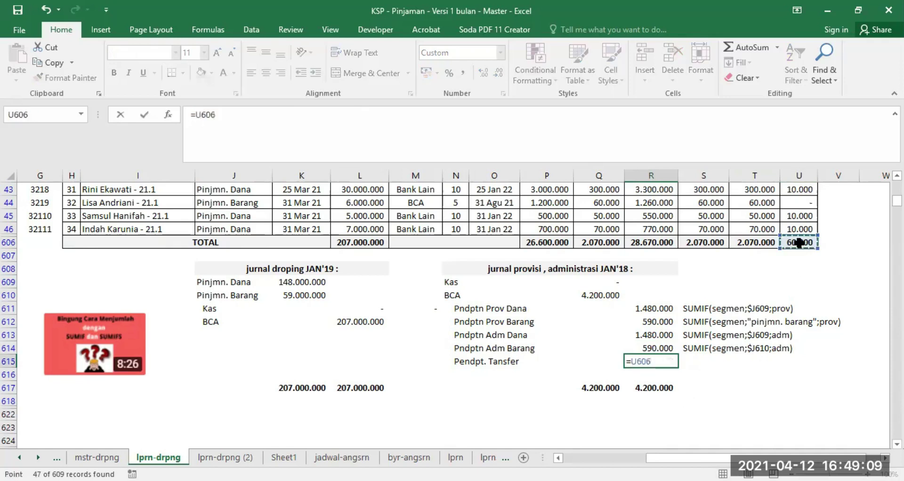
{"action": "key", "text": "Return"}
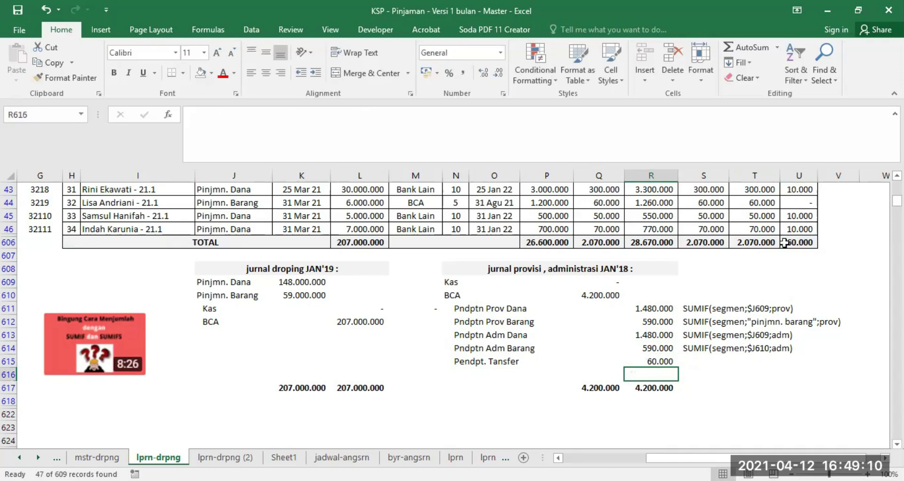
Compare the journal totals in Q617 and R617, and R611's formula with the named-range versions written in S611 and S612.
{"action": "left_click", "coordinate": [590, 388]}
{"action": "left_click", "coordinate": [648, 388]}
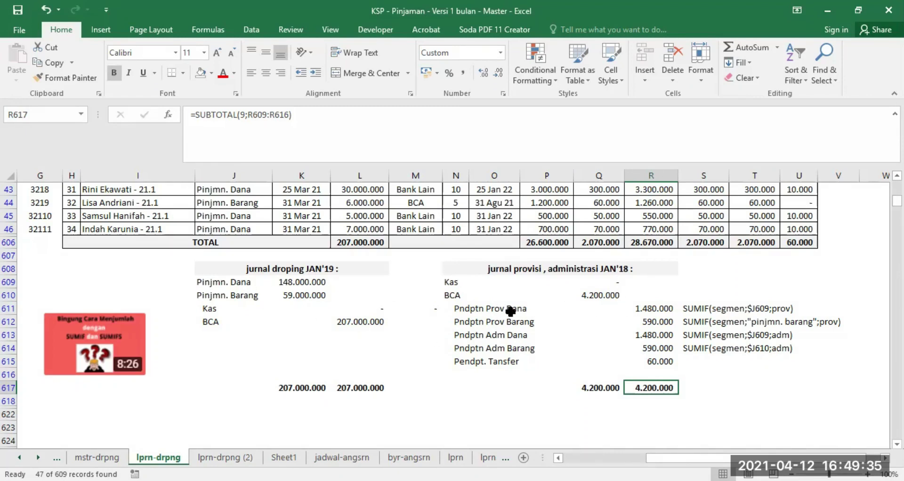
{"action": "left_click", "coordinate": [654, 306]}
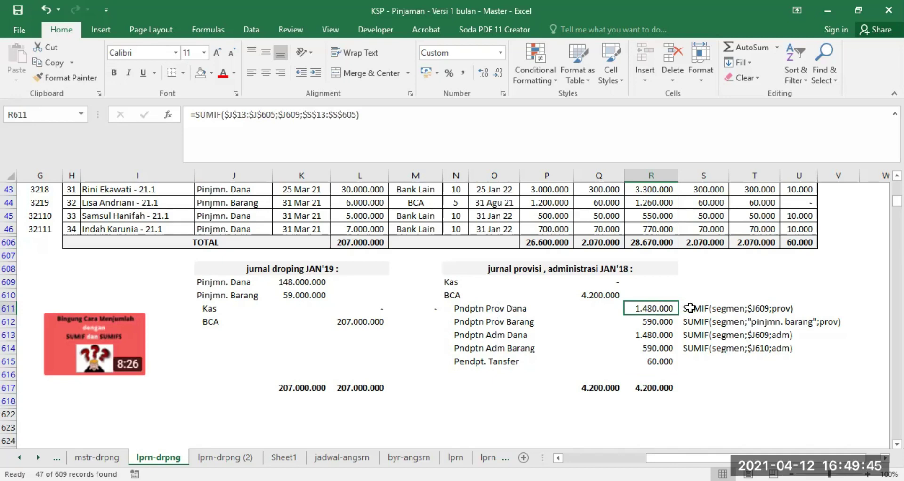
{"action": "left_click", "coordinate": [689, 308]}
{"action": "left_click", "coordinate": [694, 322]}
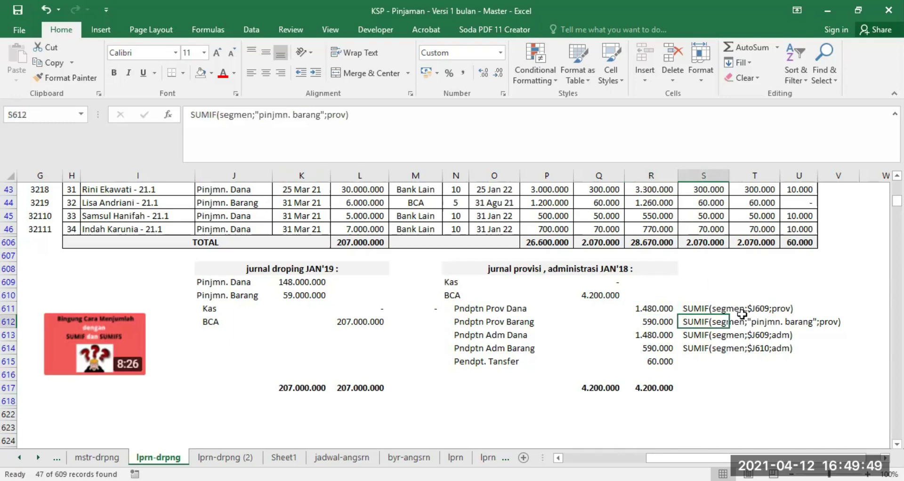
Examine the cells covered by the named range segmen and return to the formula in R611.
{"action": "left_click", "coordinate": [653, 308]}
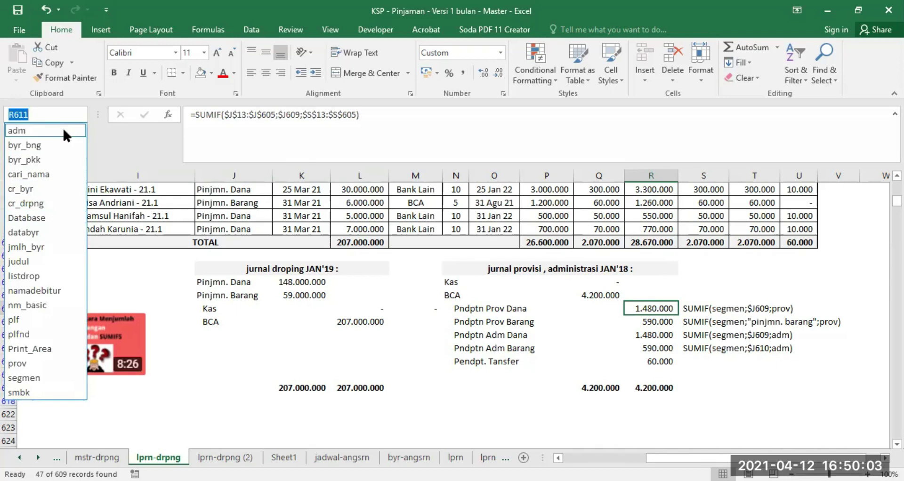
{"action": "left_click", "coordinate": [22, 378]}
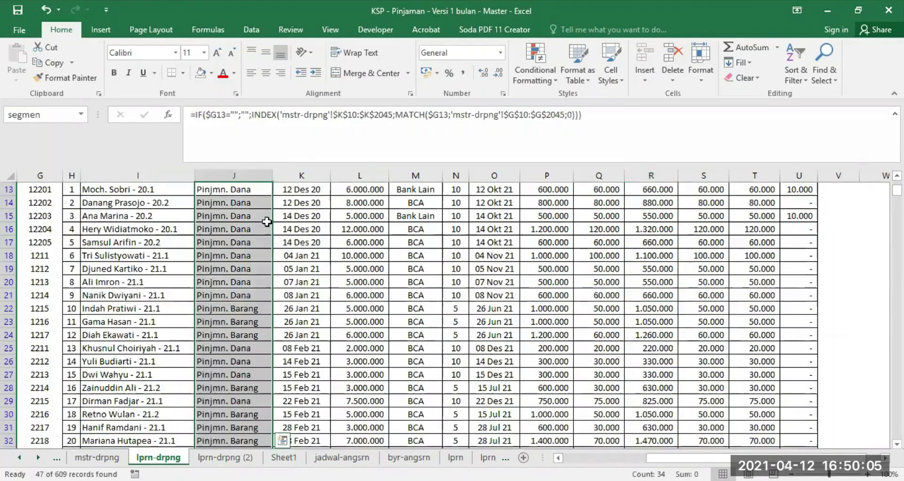
{"action": "scroll", "coordinate": [254, 243], "scroll_direction": "down", "scroll_amount": 6}
{"action": "scroll", "coordinate": [255, 243], "scroll_direction": "down", "scroll_amount": 5}
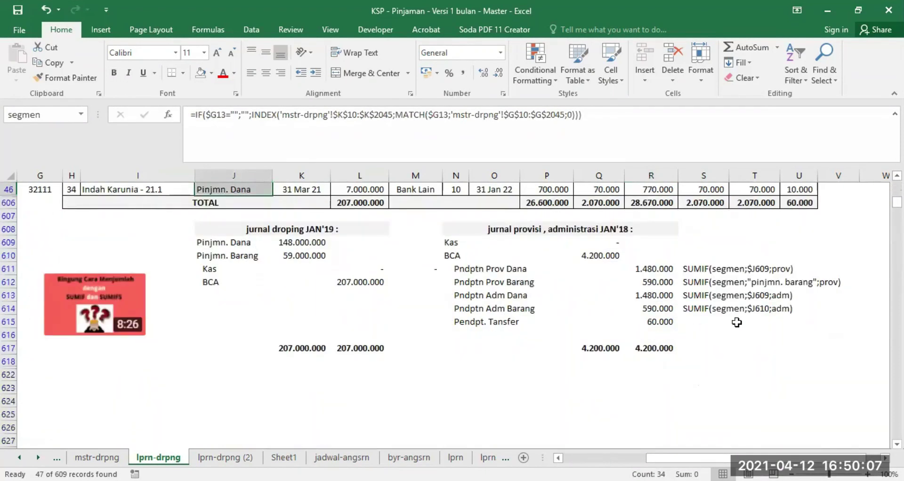
{"action": "left_click", "coordinate": [656, 267]}
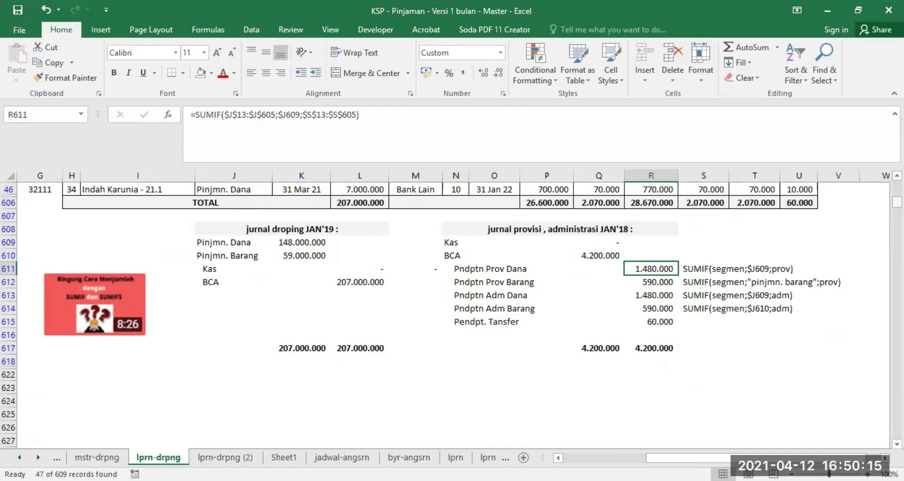
{"action": "scroll", "coordinate": [527, 282], "scroll_direction": "up", "scroll_amount": 15}
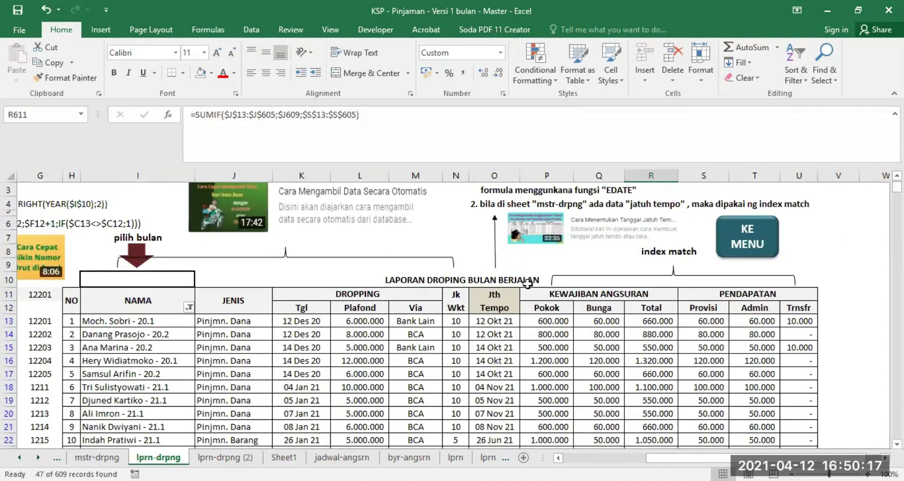
{"action": "scroll", "coordinate": [620, 342], "scroll_direction": "down", "scroll_amount": 11}
{"action": "scroll", "coordinate": [622, 343], "scroll_direction": "down", "scroll_amount": 1}
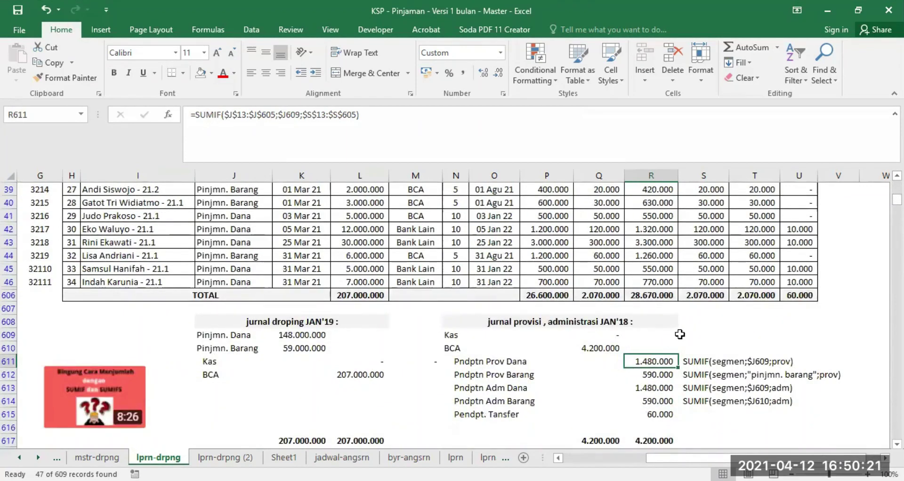
{"action": "scroll", "coordinate": [680, 334], "scroll_direction": "down", "scroll_amount": 1}
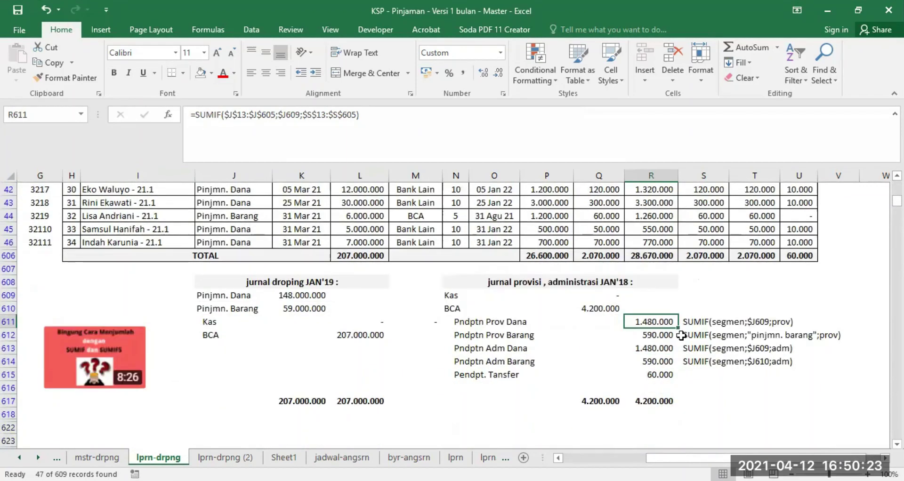